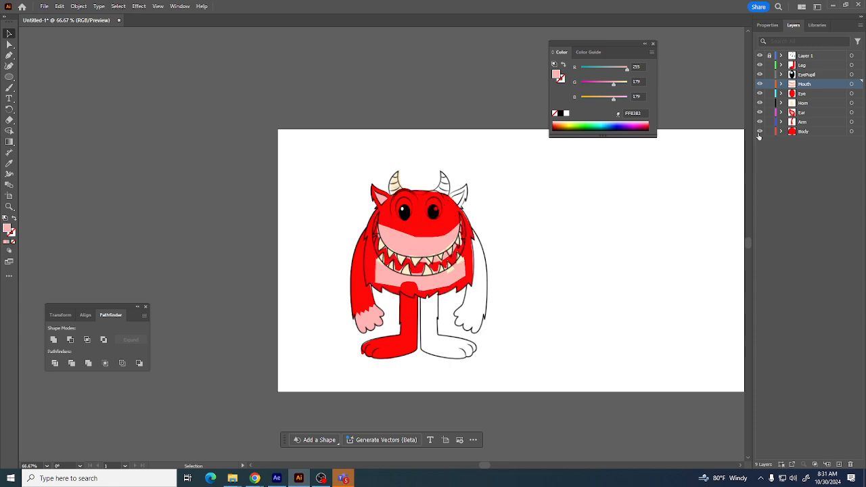
Toggle the Mouth layer and Layer 1 visibility to compare the coloured artwork with the reference drawing
{"action": "left_click", "coordinate": [759, 84]}
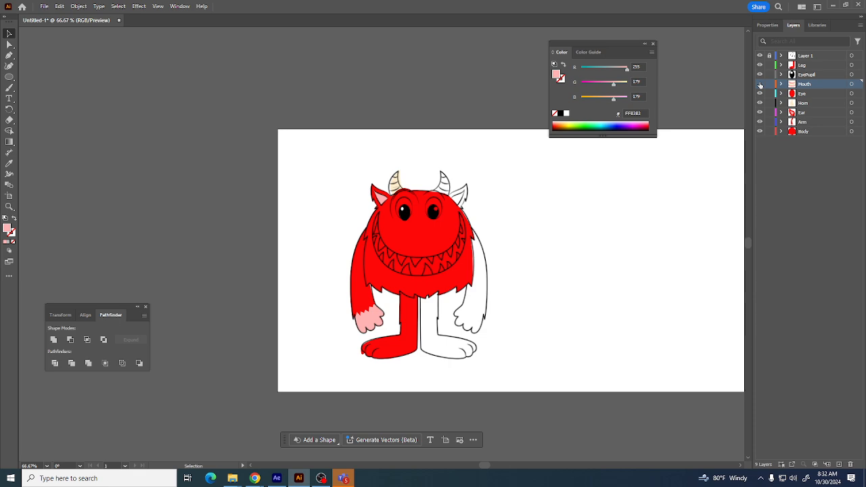
{"action": "left_click", "coordinate": [759, 84]}
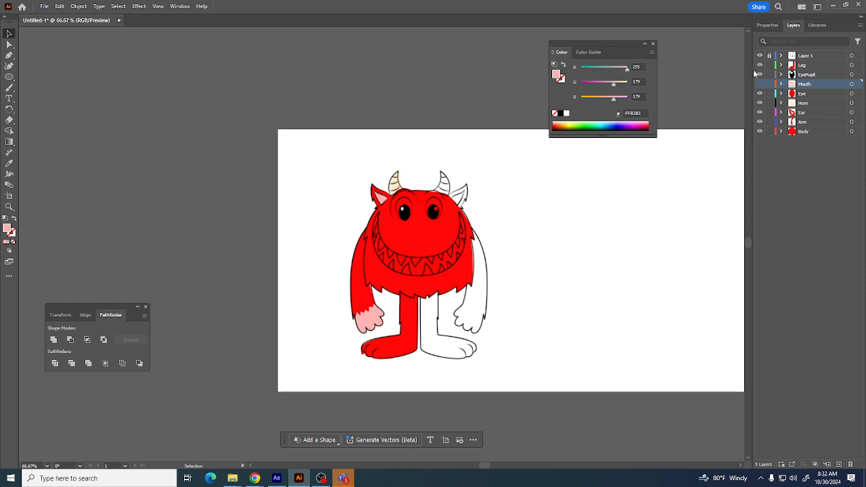
{"action": "left_click", "coordinate": [759, 55]}
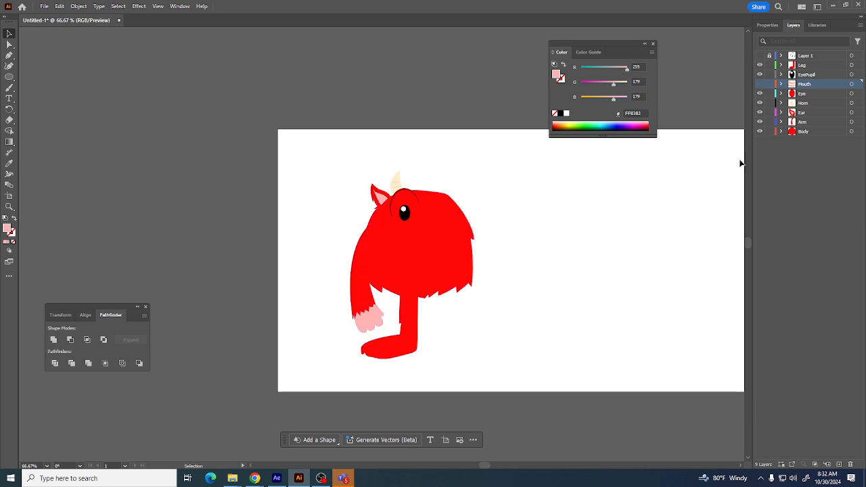
{"action": "left_click", "coordinate": [803, 139]}
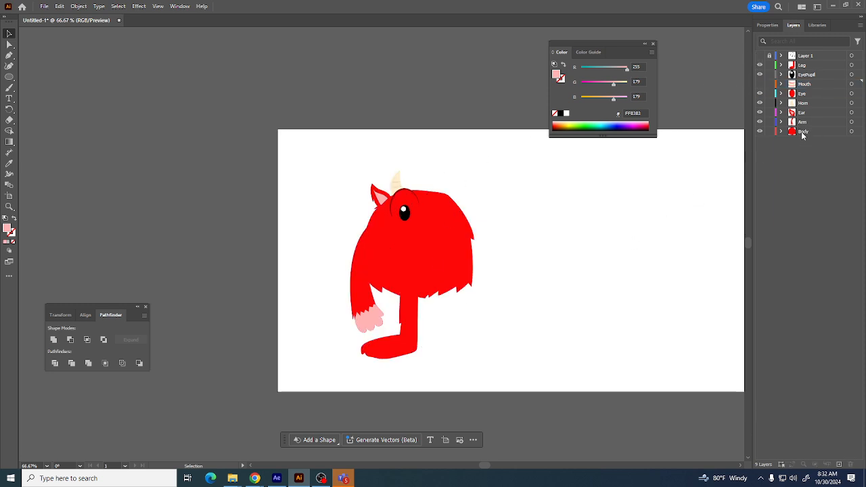
{"action": "left_click", "coordinate": [820, 56]}
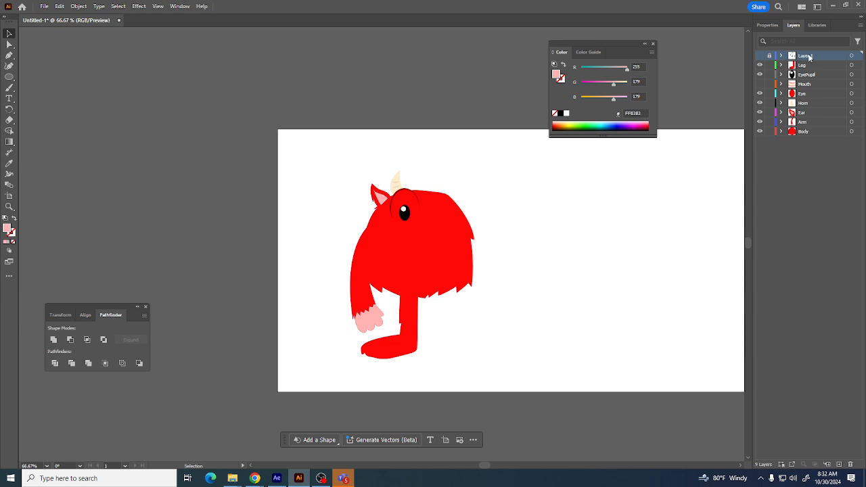
{"action": "left_click", "coordinate": [760, 57]}
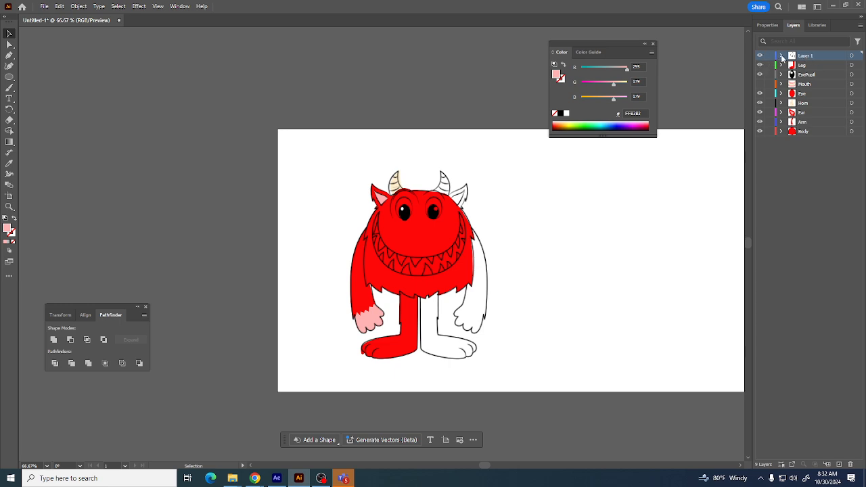
Expand Layer 1 and toggle visibility of the layers below it, then show all layers again
{"action": "left_click", "coordinate": [780, 56]}
{"action": "left_click_drag", "start_coordinate": [761, 66], "coordinate": [760, 133]}
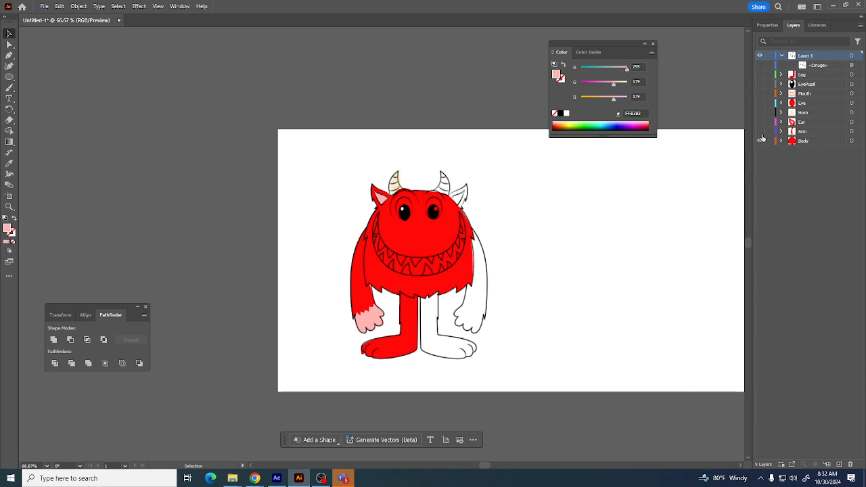
{"action": "left_click", "coordinate": [801, 66]}
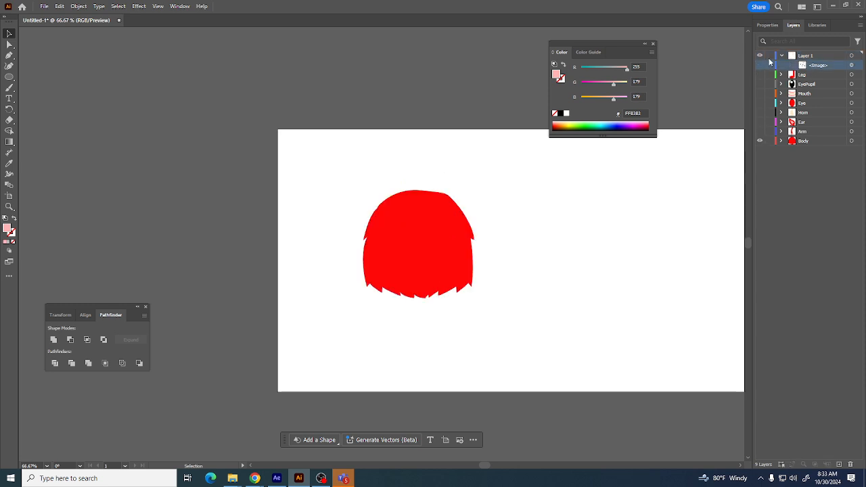
{"action": "left_click", "coordinate": [768, 55]}
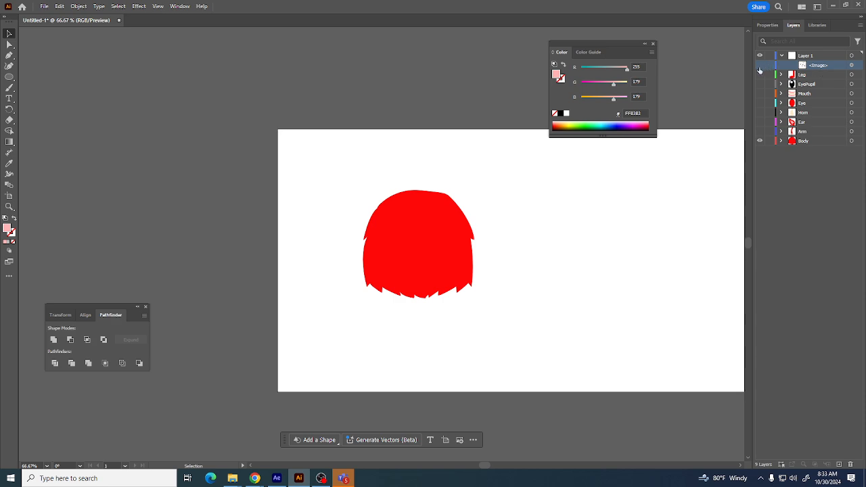
{"action": "left_click_drag", "start_coordinate": [760, 67], "coordinate": [756, 154]}
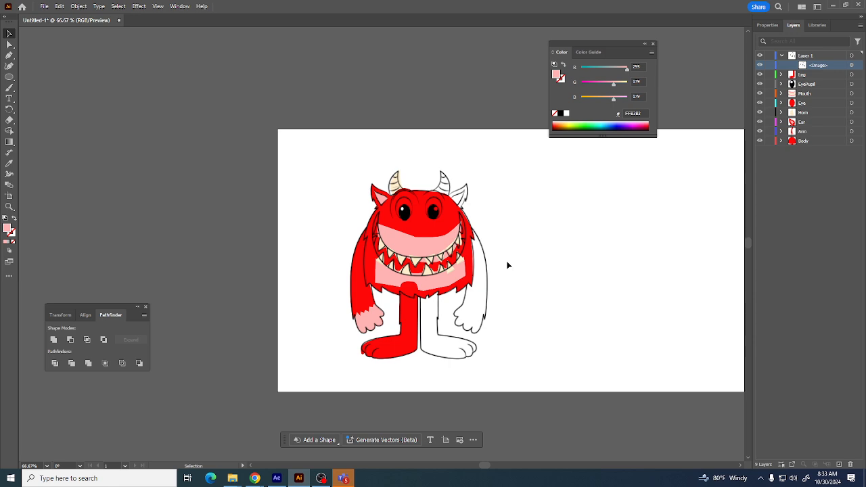
Toggle the visibility of the reference image inside Layer 1 to compare it against the coloured shapes
{"action": "left_click", "coordinate": [760, 60]}
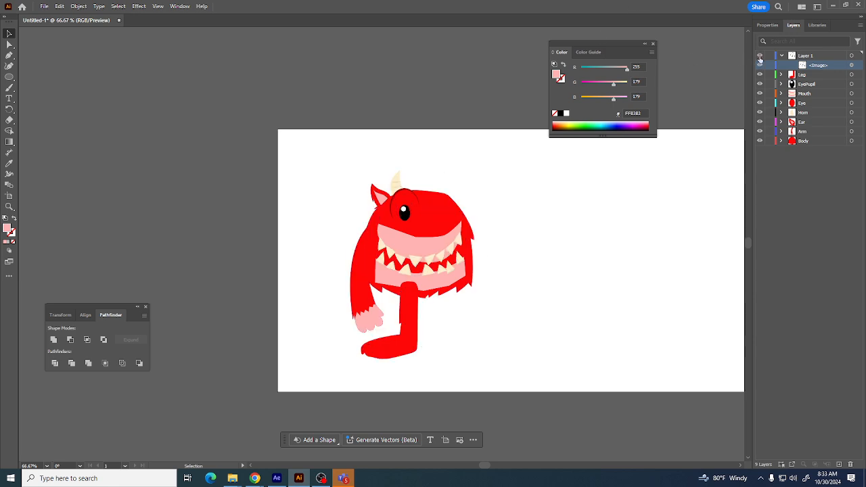
{"action": "left_click", "coordinate": [760, 62]}
{"action": "left_click", "coordinate": [759, 65]}
{"action": "left_click", "coordinate": [759, 65]}
{"action": "left_click", "coordinate": [759, 65]}
{"action": "left_click", "coordinate": [758, 65]}
Select the reference image and inspect its opacity and blending mode options in the transparency settings
{"action": "left_click", "coordinate": [851, 65]}
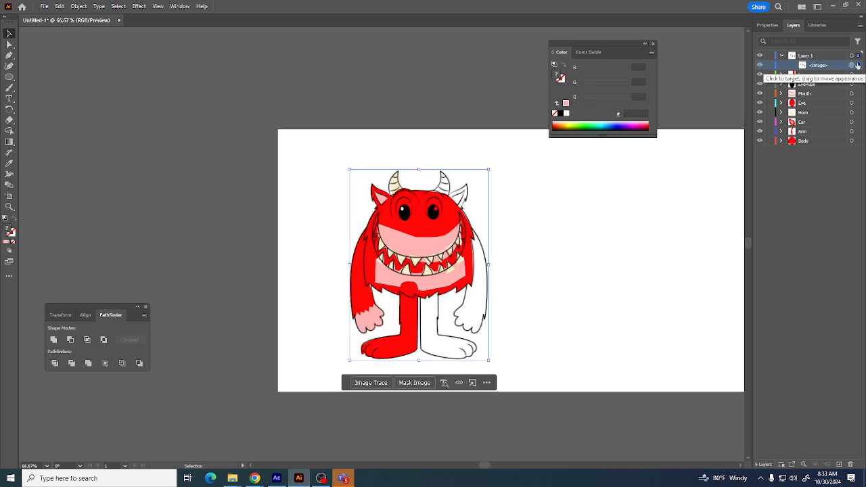
{"action": "left_click", "coordinate": [767, 25]}
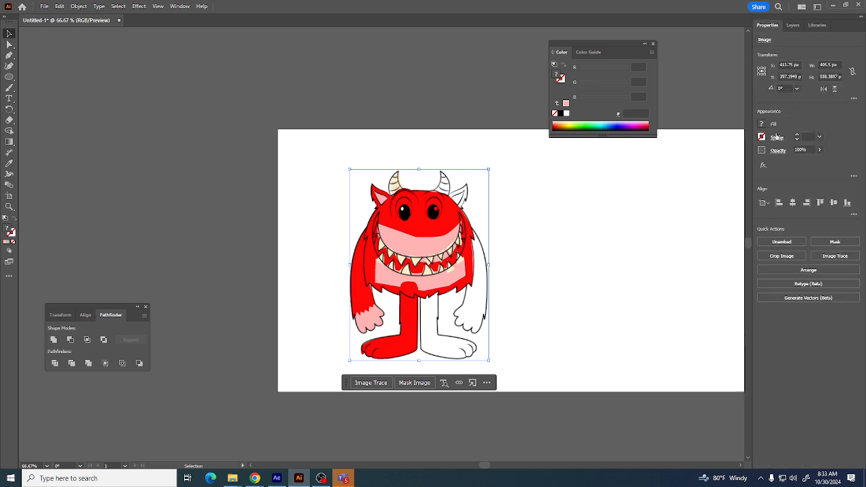
{"action": "left_click", "coordinate": [776, 137]}
{"action": "left_click", "coordinate": [777, 150]}
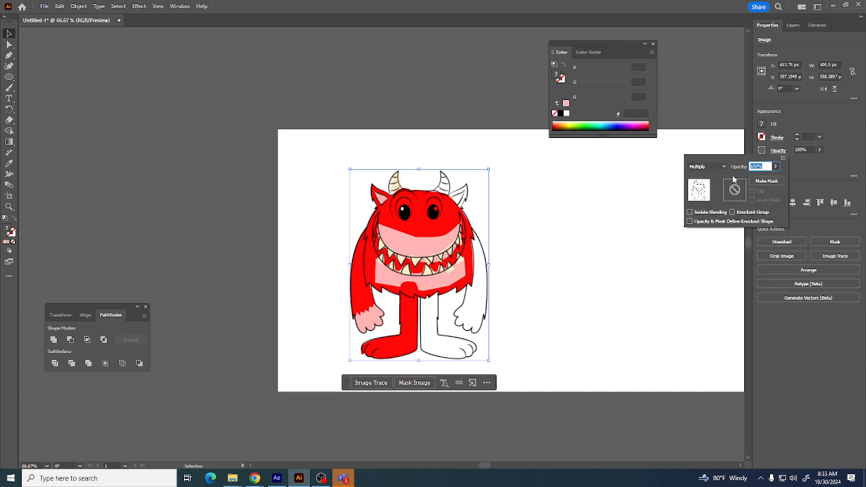
{"action": "left_click", "coordinate": [708, 167]}
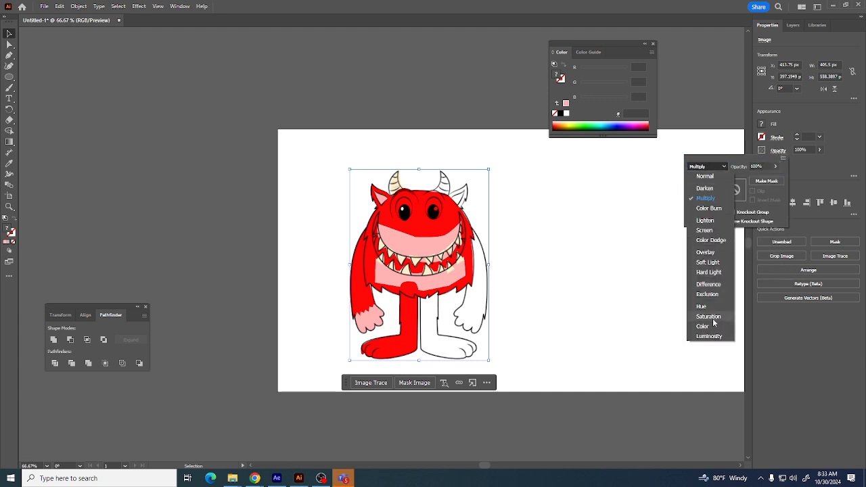
{"action": "left_click", "coordinate": [814, 122]}
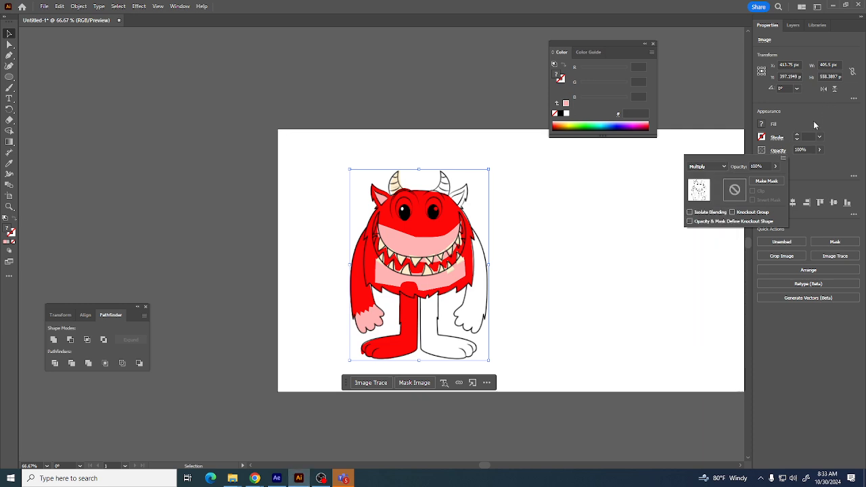
{"action": "left_click", "coordinate": [779, 150]}
{"action": "left_click", "coordinate": [778, 150]}
{"action": "left_click", "coordinate": [818, 175]}
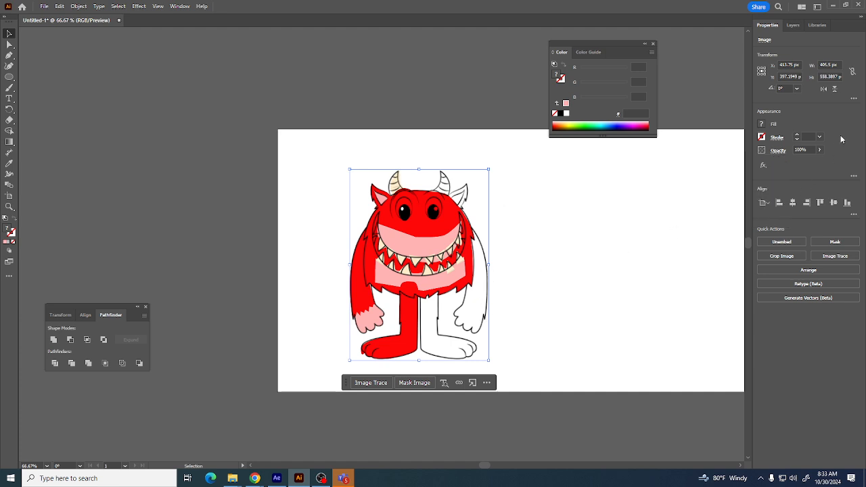
Collapse and select Layer 1, then delete it to remove the reference image
{"action": "left_click", "coordinate": [792, 25]}
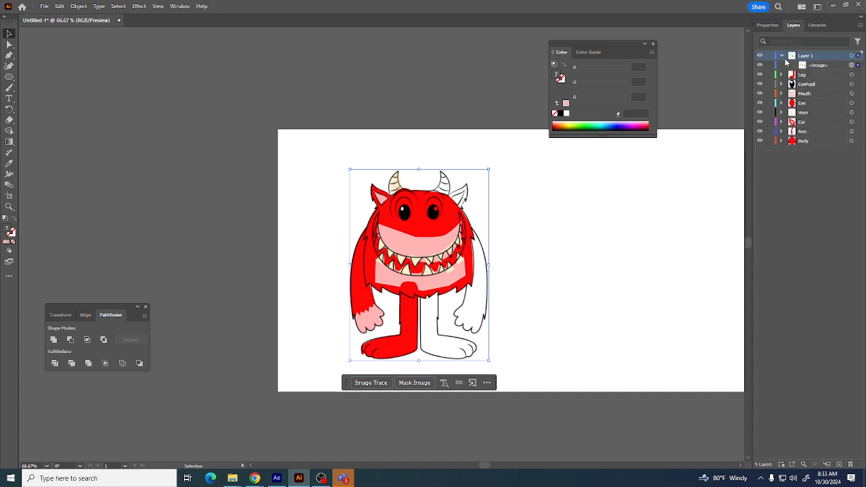
{"action": "left_click", "coordinate": [782, 56]}
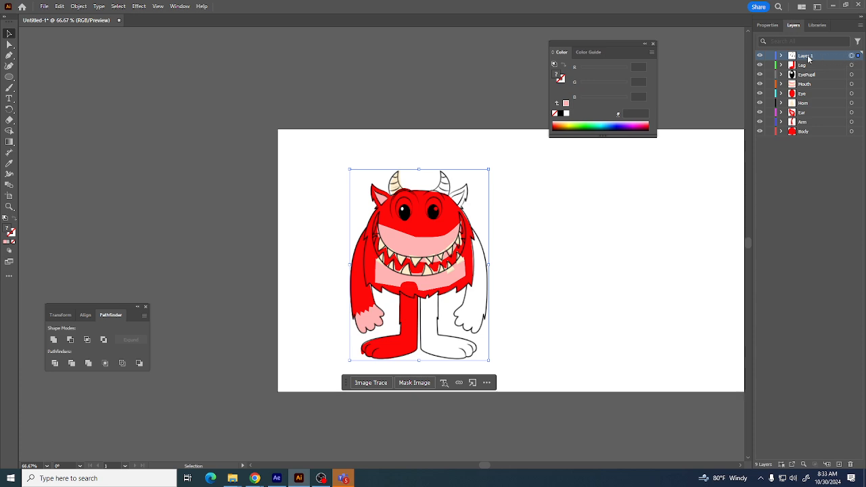
{"action": "left_click", "coordinate": [851, 55]}
{"action": "left_click", "coordinate": [851, 465]}
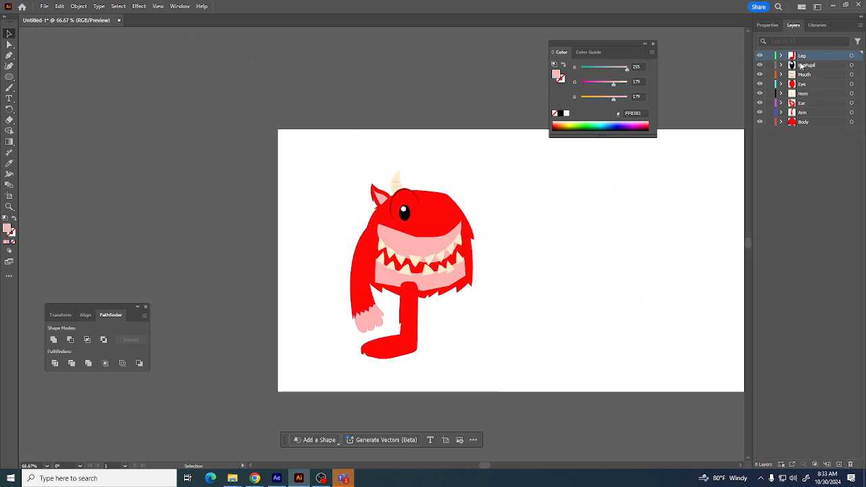
Toggle the Mouth layer's visibility to check the finished artwork
{"action": "left_click", "coordinate": [759, 77]}
{"action": "left_click", "coordinate": [759, 77]}
{"action": "left_click", "coordinate": [759, 74]}
{"action": "left_click", "coordinate": [758, 75]}
Save the document on the computer as HalloweenMonster, accepting the default Illustrator Options
{"action": "left_click", "coordinate": [45, 6]}
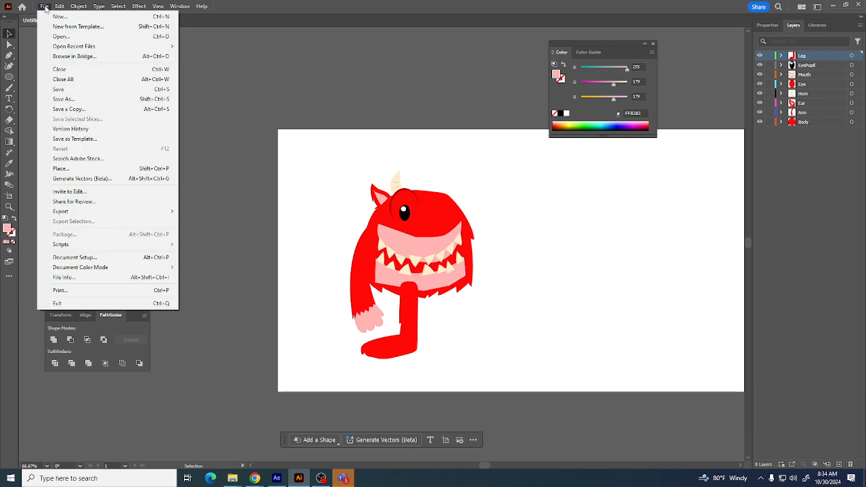
{"action": "left_click", "coordinate": [63, 99]}
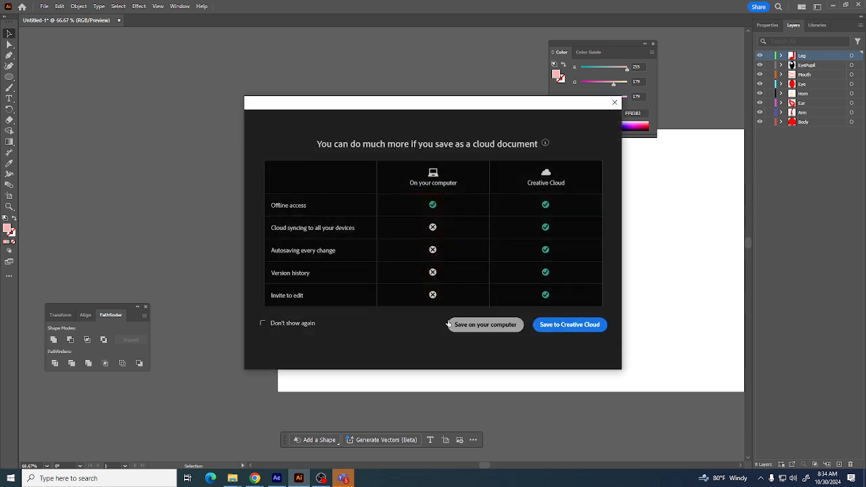
{"action": "left_click", "coordinate": [472, 328]}
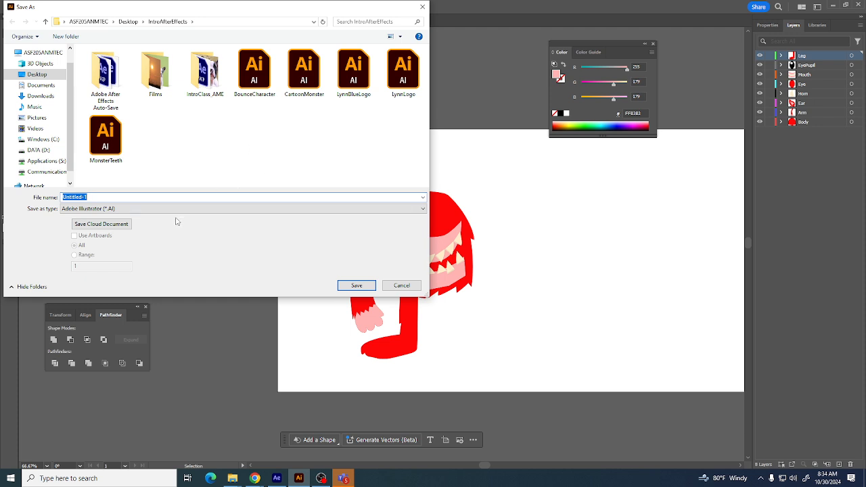
{"action": "type", "text": "HalloweenMons"}
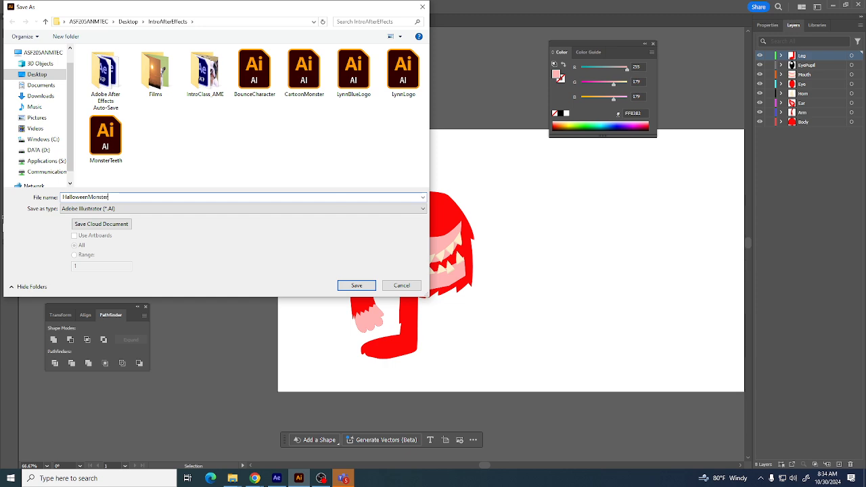
{"action": "type", "text": "ter"}
{"action": "key", "text": "Return"}
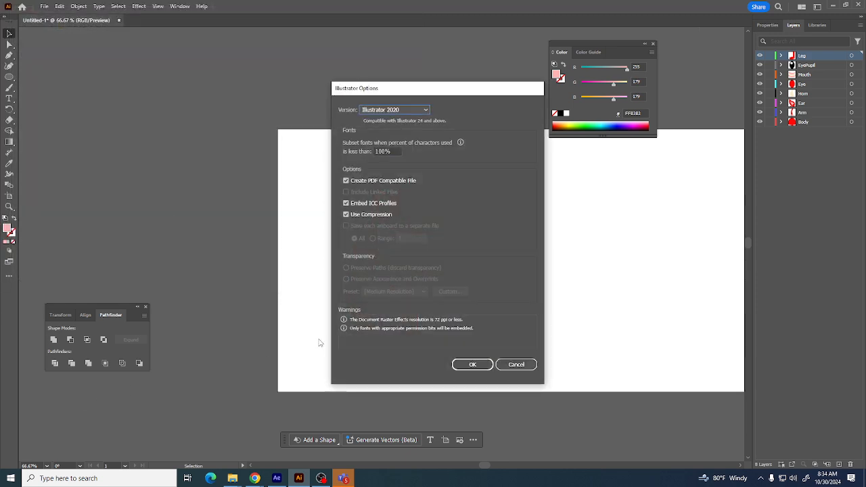
{"action": "left_click", "coordinate": [476, 364]}
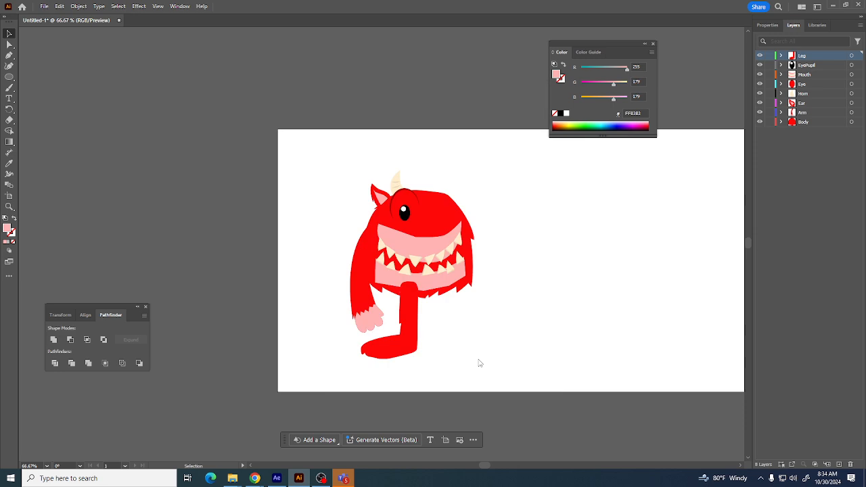
Switch to After Effects and look through the project's import commands
{"action": "left_click", "coordinate": [276, 478]}
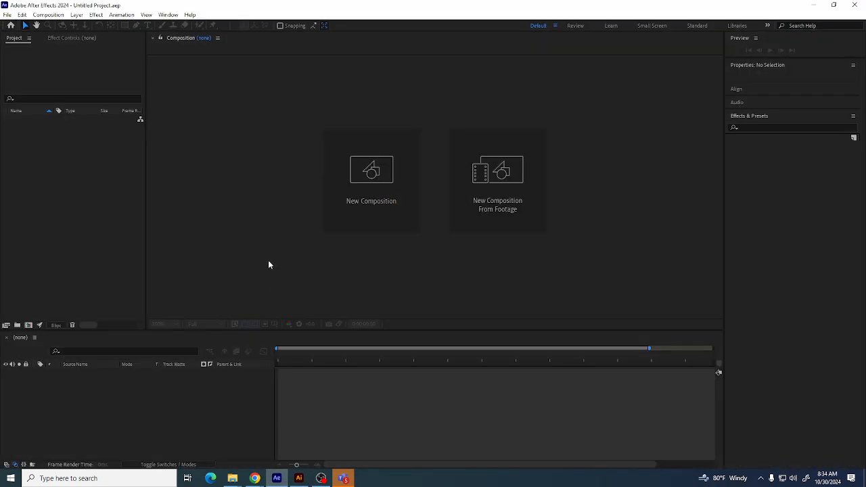
{"action": "right_click", "coordinate": [68, 152]}
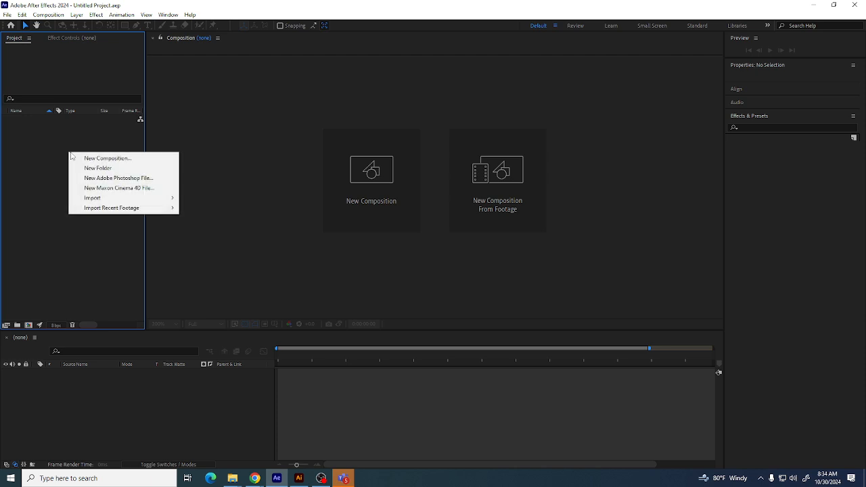
{"action": "left_click", "coordinate": [35, 110]}
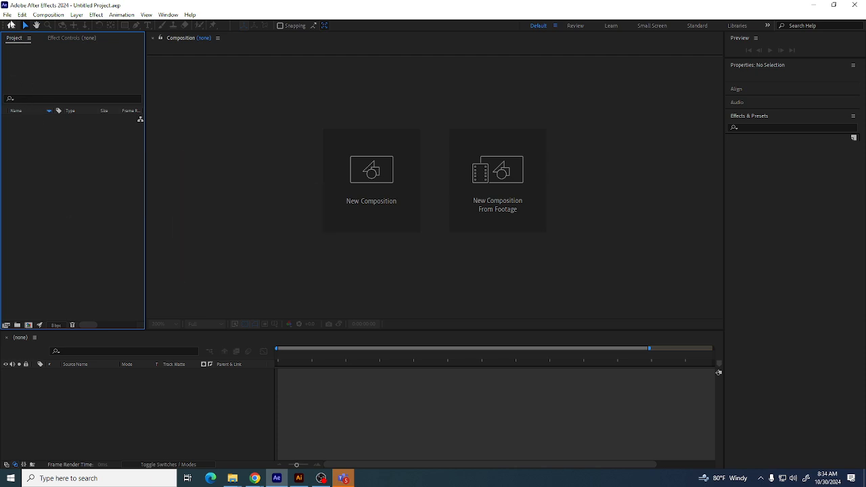
{"action": "left_click", "coordinate": [6, 15]}
{"action": "mouse_move", "coordinate": [53, 143]}
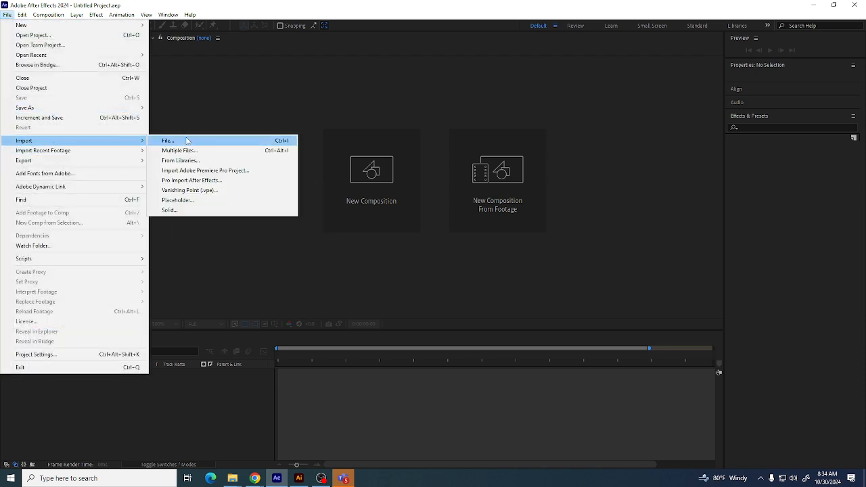
Import the HalloweenMonster file from the IntroAfterEffects desktop folder into the project
{"action": "right_click", "coordinate": [27, 170]}
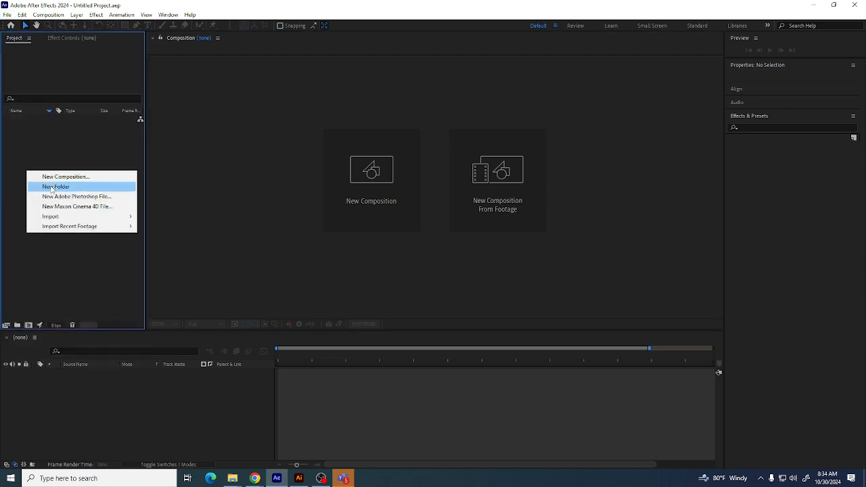
{"action": "mouse_move", "coordinate": [61, 217]}
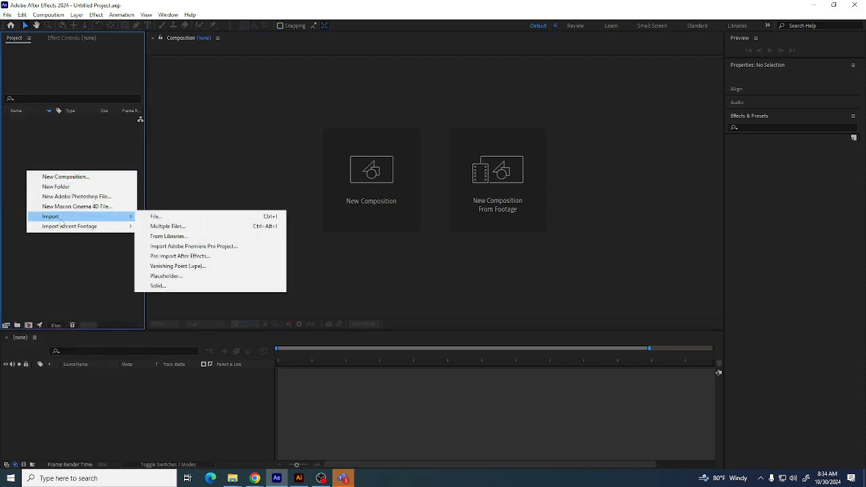
{"action": "left_click", "coordinate": [166, 219]}
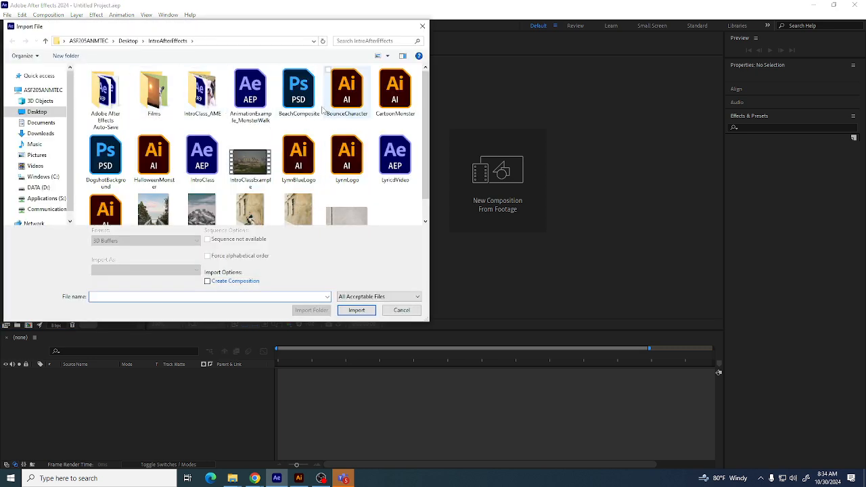
{"action": "left_click", "coordinate": [394, 88]}
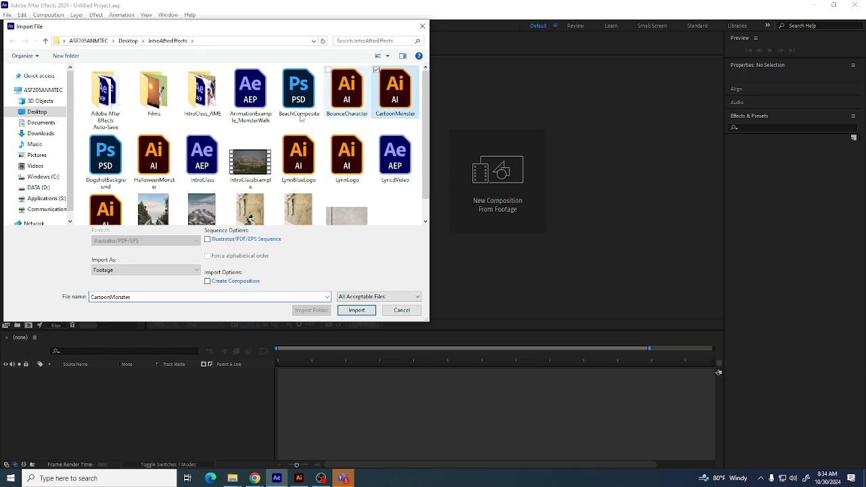
{"action": "left_click", "coordinate": [154, 165]}
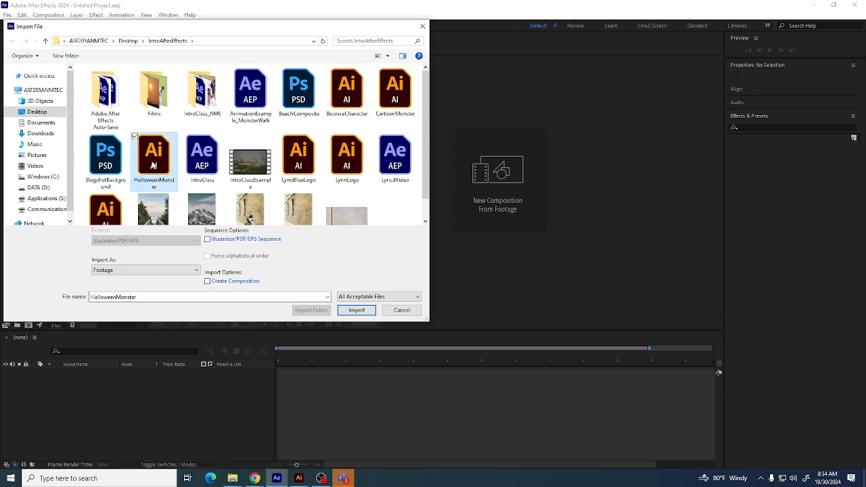
{"action": "left_click", "coordinate": [352, 311]}
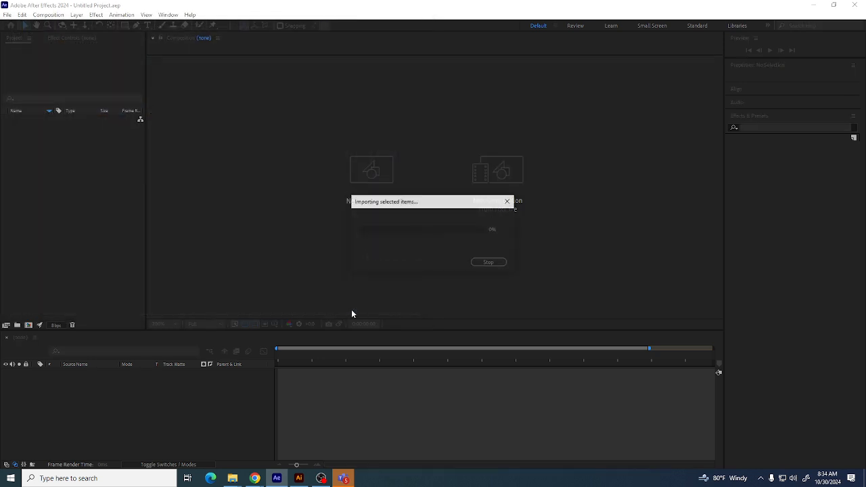
Set the import kind to Composition and confirm the import
{"action": "left_click", "coordinate": [438, 203]}
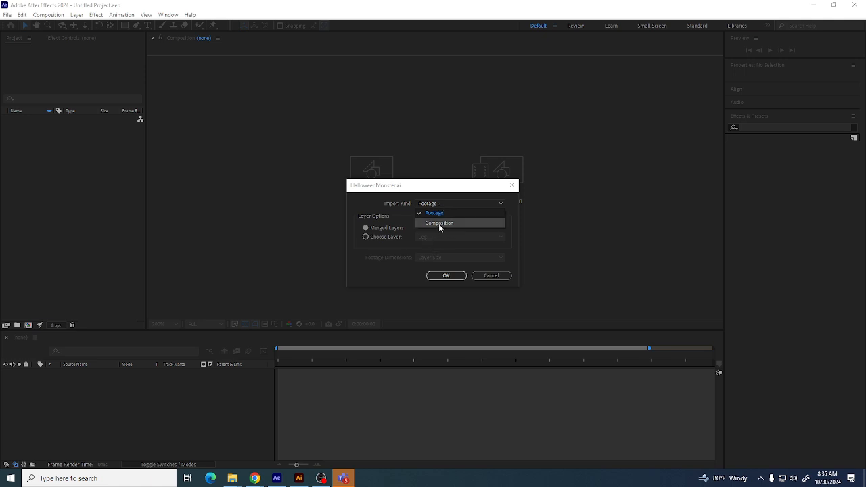
{"action": "left_click", "coordinate": [436, 223]}
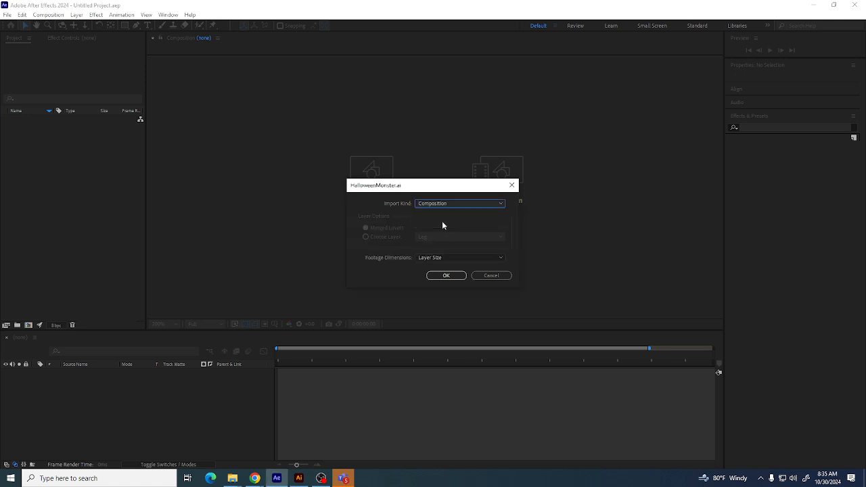
{"action": "left_click", "coordinate": [448, 275]}
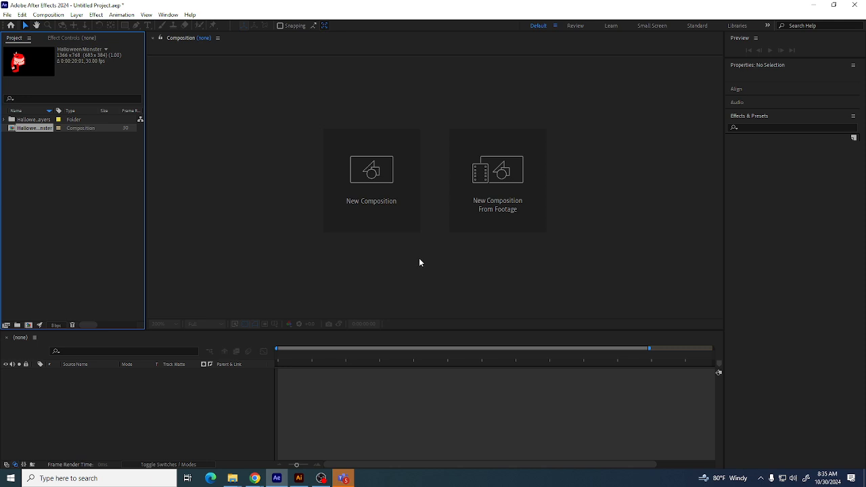
Expand the HalloweenMonster Layers folder and inspect each imported layer, then collapse the folder
{"action": "left_click", "coordinate": [82, 185]}
{"action": "left_click", "coordinate": [20, 128]}
{"action": "left_click", "coordinate": [28, 121]}
{"action": "left_click", "coordinate": [10, 120]}
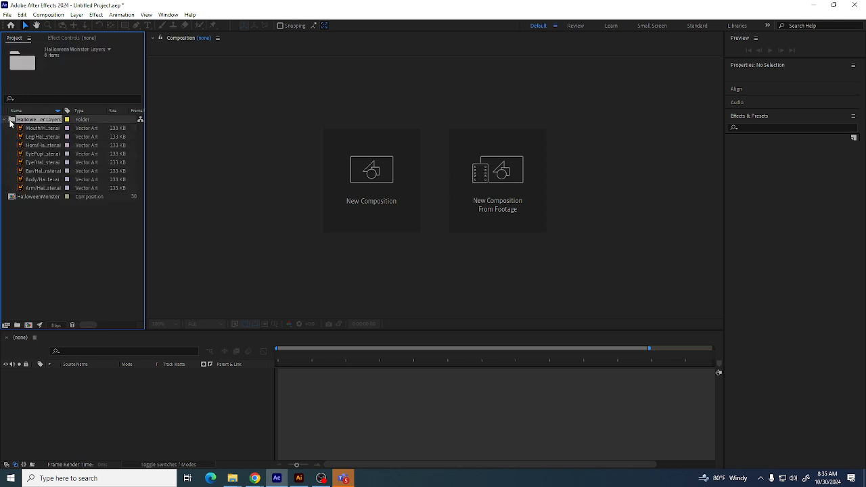
{"action": "left_click", "coordinate": [23, 129]}
{"action": "left_click", "coordinate": [23, 134]}
{"action": "left_click", "coordinate": [23, 145]}
{"action": "left_click", "coordinate": [24, 156]}
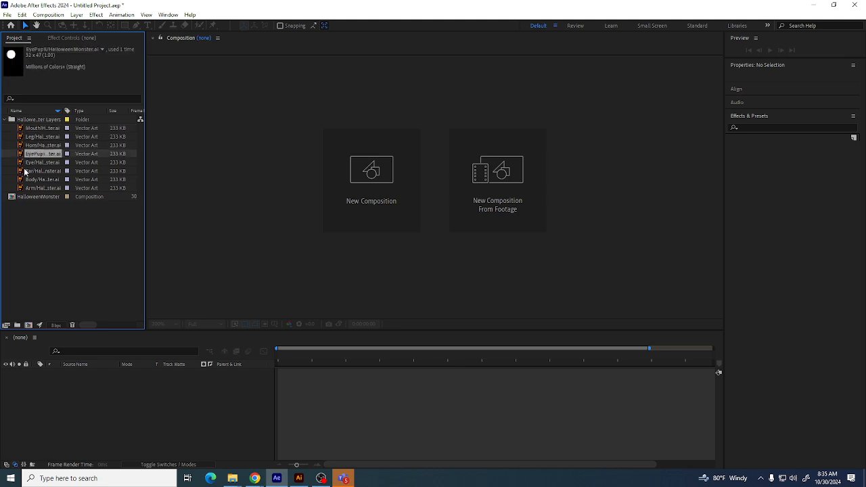
{"action": "left_click", "coordinate": [25, 171]}
{"action": "left_click", "coordinate": [31, 179]}
{"action": "left_click", "coordinate": [29, 188]}
{"action": "left_click", "coordinate": [29, 171]}
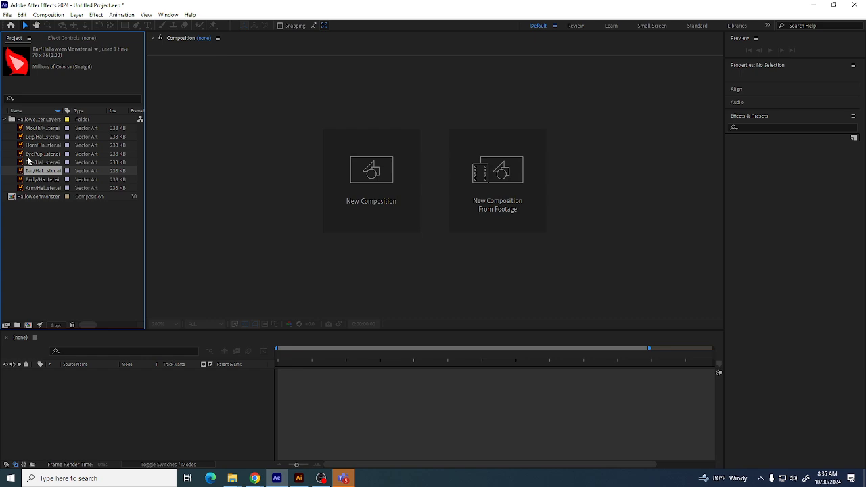
{"action": "left_click", "coordinate": [54, 189]}
{"action": "left_click", "coordinate": [54, 182]}
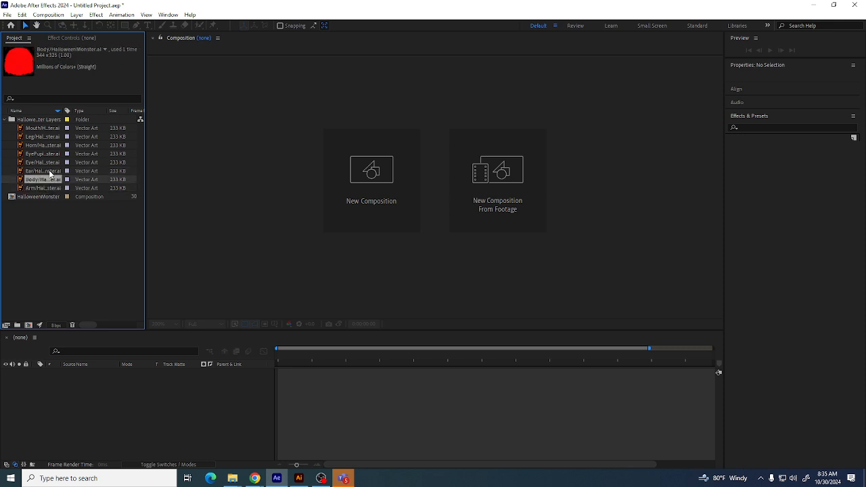
{"action": "left_click", "coordinate": [50, 171]}
{"action": "left_click", "coordinate": [52, 162]}
{"action": "left_click", "coordinate": [51, 154]}
{"action": "left_click", "coordinate": [51, 144]}
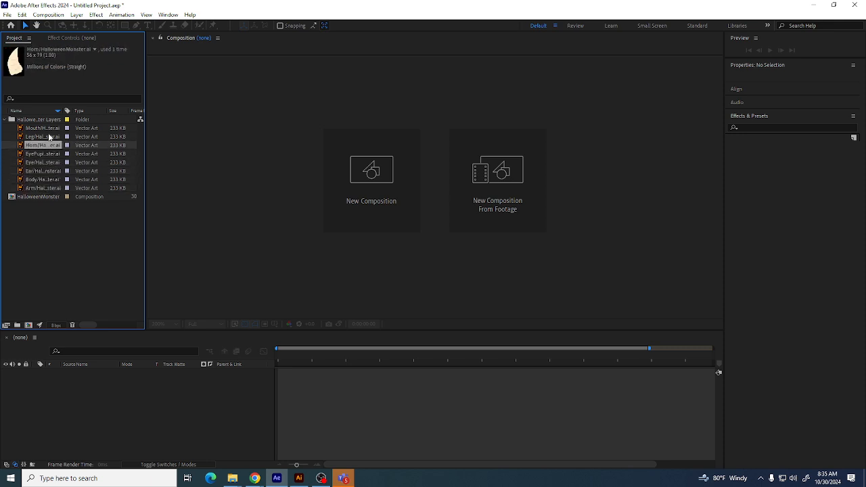
{"action": "left_click", "coordinate": [49, 137]}
{"action": "left_click", "coordinate": [50, 129]}
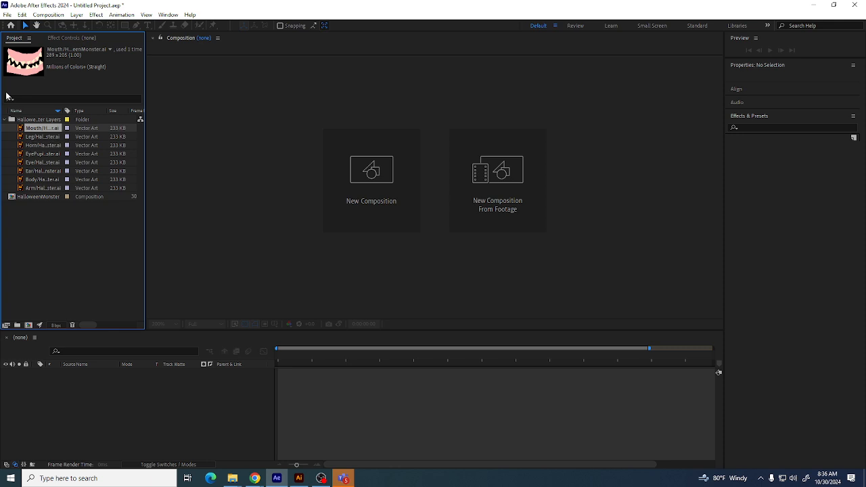
{"action": "left_click", "coordinate": [4, 119]}
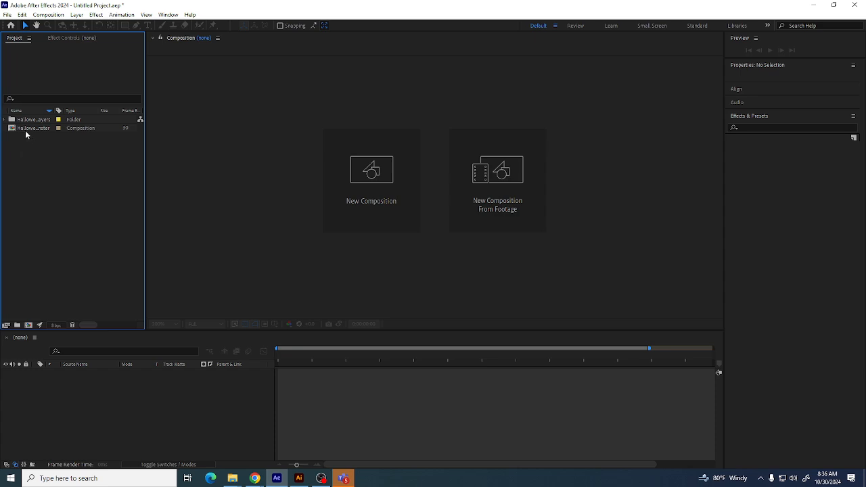
Open the HalloweenMonster composition in the viewer
{"action": "left_click", "coordinate": [16, 129]}
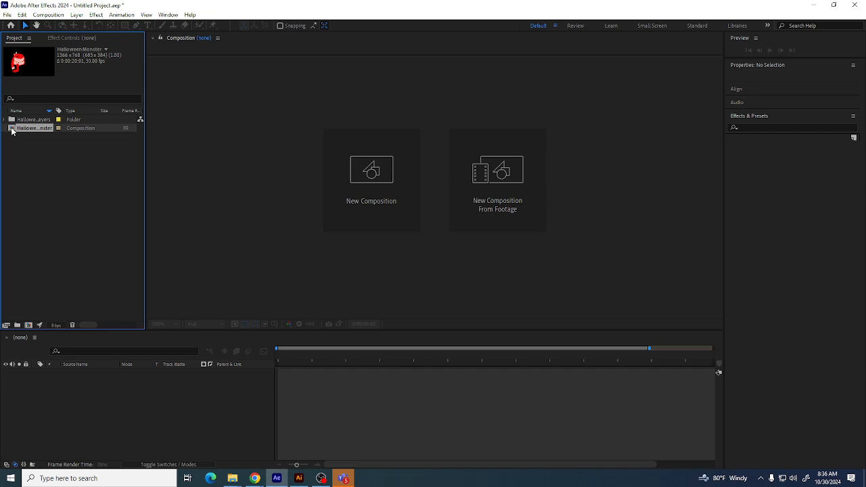
{"action": "double_click", "coordinate": [11, 129]}
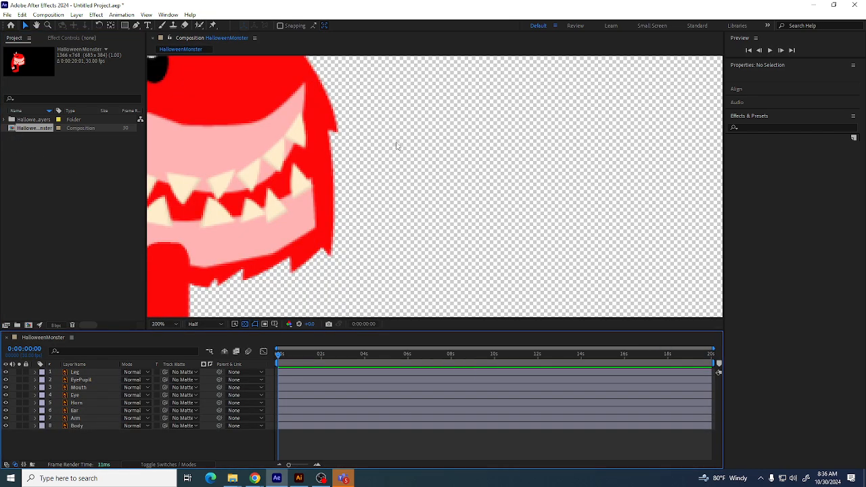
{"action": "left_click_drag", "start_coordinate": [284, 234], "coordinate": [338, 286]}
{"action": "scroll", "coordinate": [338, 287], "scroll_direction": "down", "scroll_amount": 6}
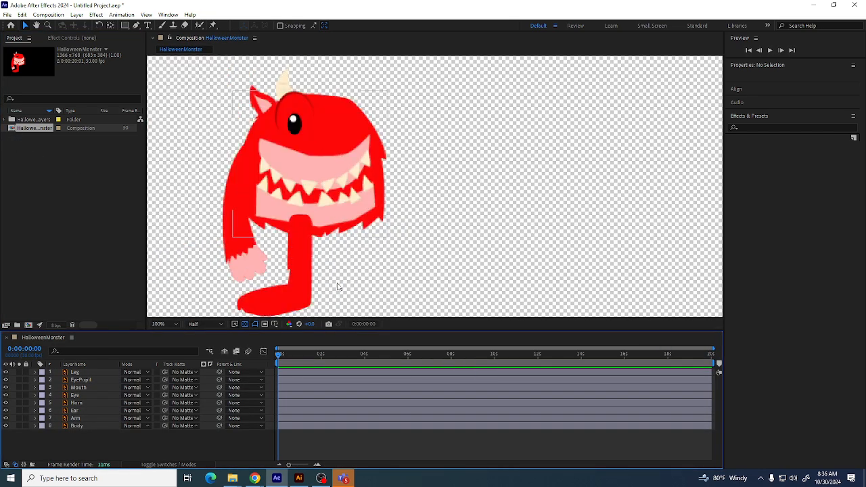
{"action": "left_click", "coordinate": [244, 324]}
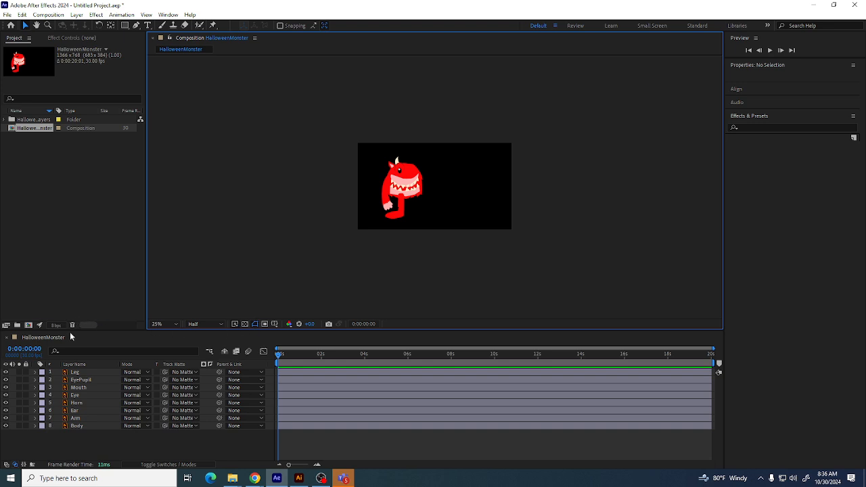
Toggle the Leg layer's visibility on and off to check the artwork
{"action": "left_click", "coordinate": [6, 372]}
{"action": "left_click", "coordinate": [6, 373]}
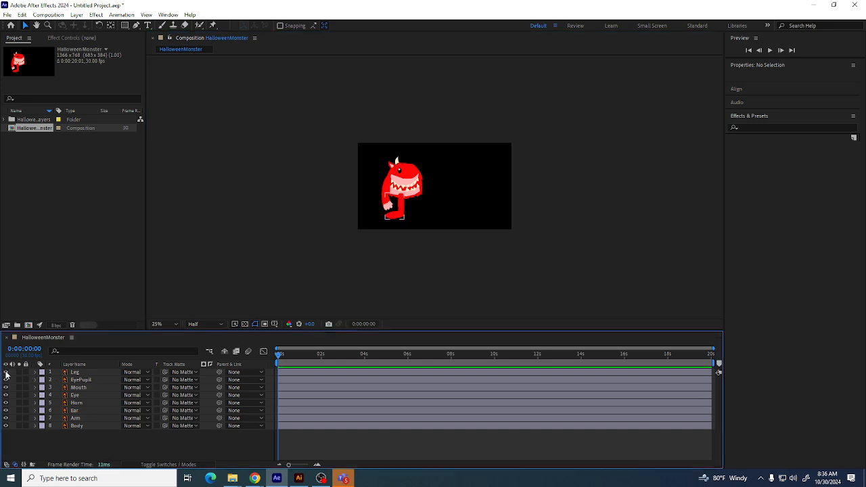
{"action": "left_click", "coordinate": [6, 373]}
{"action": "left_click", "coordinate": [6, 372]}
{"action": "key", "text": "period"}
{"action": "key", "text": "period"}
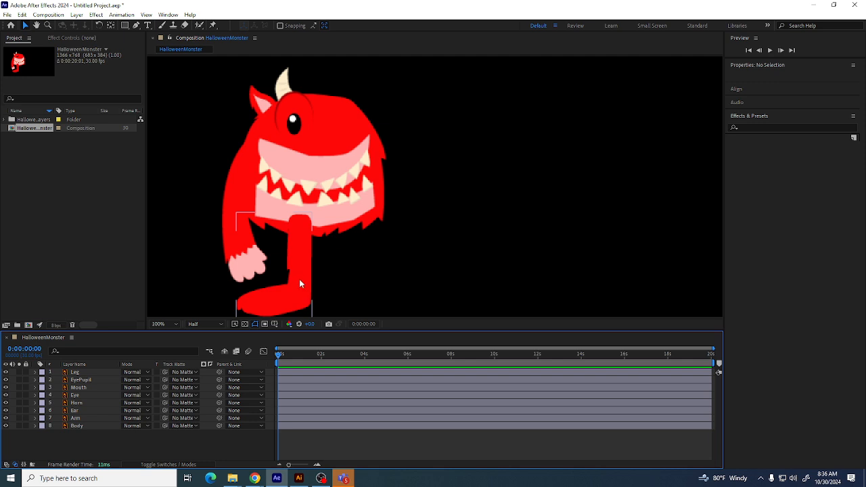
Select the arm and try rotating it with the Rotation tool
{"action": "left_click", "coordinate": [247, 255]}
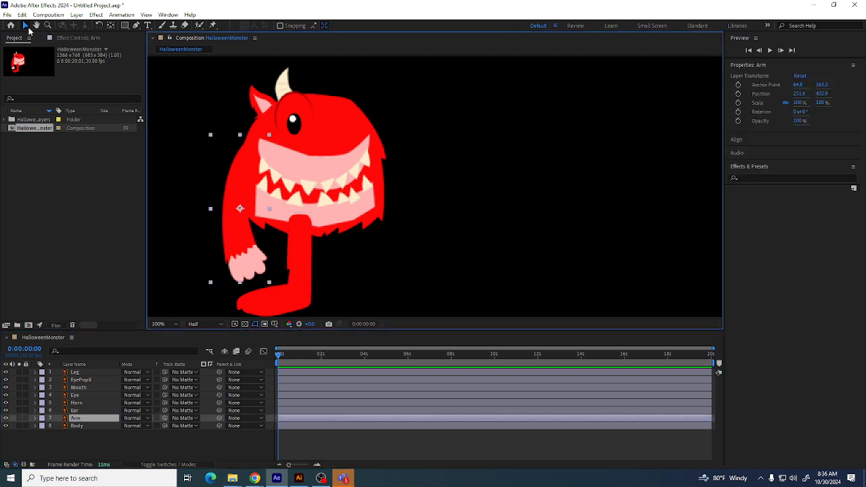
{"action": "left_click", "coordinate": [98, 25]}
{"action": "mouse_move", "coordinate": [263, 218]}
{"action": "left_mouse_down"}
{"action": "mouse_move", "coordinate": [248, 242]}
{"action": "mouse_move", "coordinate": [220, 223]}
{"action": "mouse_move", "coordinate": [223, 250]}
{"action": "mouse_move", "coordinate": [216, 183]}
{"action": "mouse_move", "coordinate": [213, 240]}
{"action": "mouse_move", "coordinate": [213, 179]}
{"action": "mouse_move", "coordinate": [216, 250]}
{"action": "mouse_move", "coordinate": [267, 231]}
{"action": "left_mouse_up"}
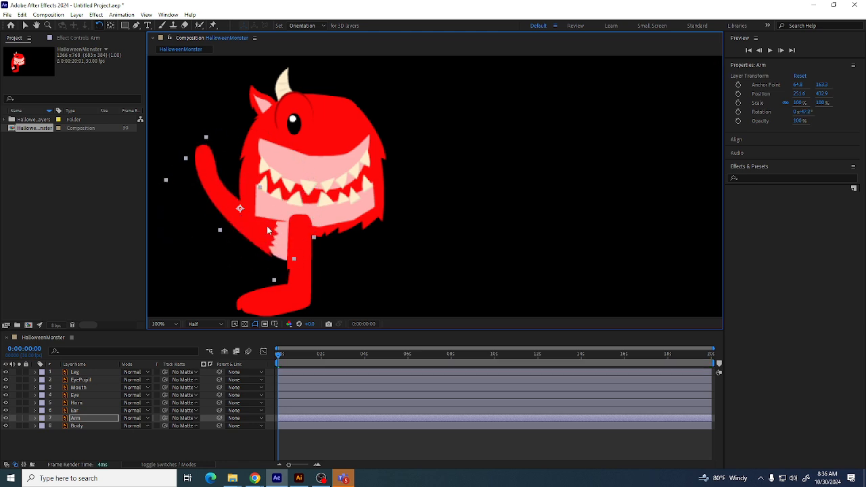
{"action": "key", "text": "ctrl+z"}
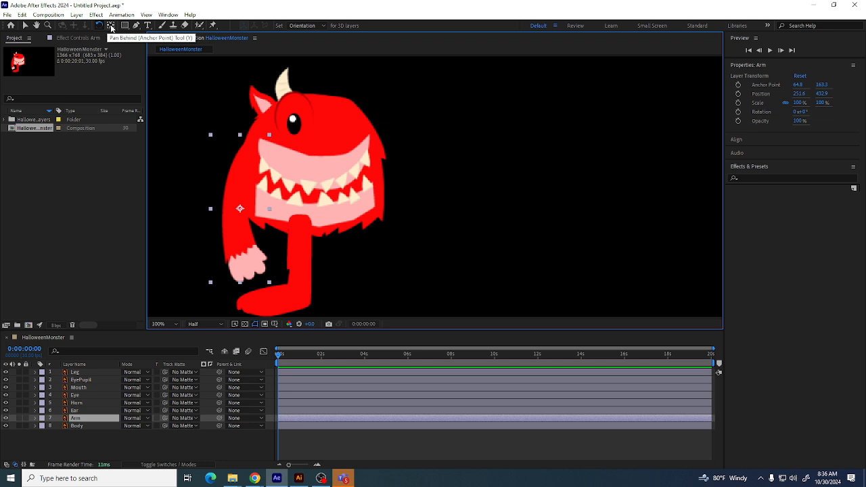
Move the arm's anchor point up to its shoulder with the Pan Behind tool
{"action": "left_click", "coordinate": [111, 27]}
{"action": "right_click", "coordinate": [234, 201]}
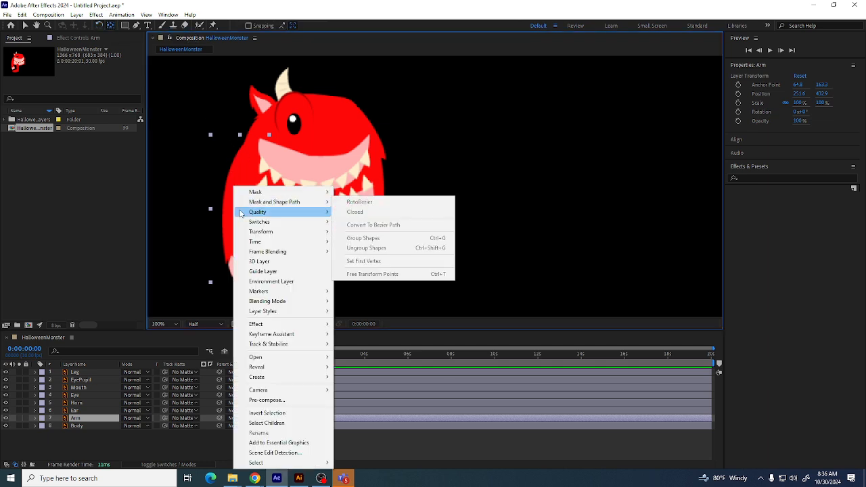
{"action": "left_click", "coordinate": [232, 202]}
{"action": "left_click_drag", "start_coordinate": [238, 208], "coordinate": [249, 149]}
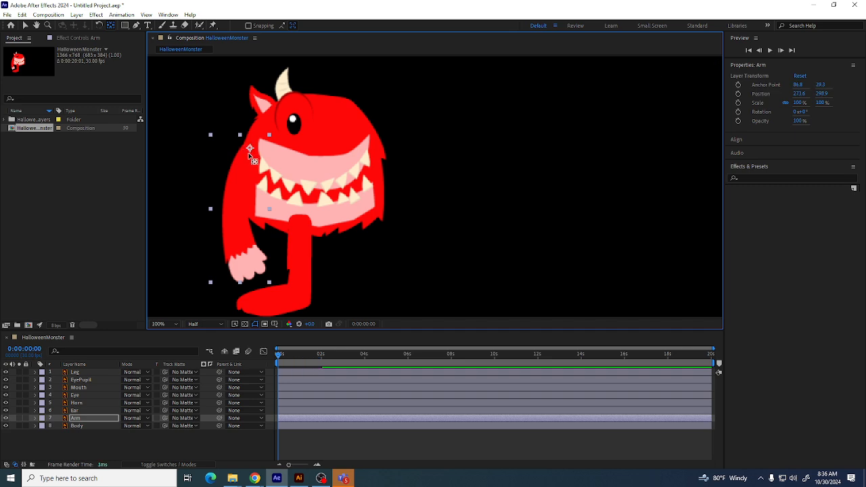
Try rotating the arm again around its new anchor point
{"action": "left_click", "coordinate": [99, 26]}
{"action": "left_click_drag", "start_coordinate": [265, 236], "coordinate": [250, 210]}
{"action": "key", "text": "ctrl+z"}
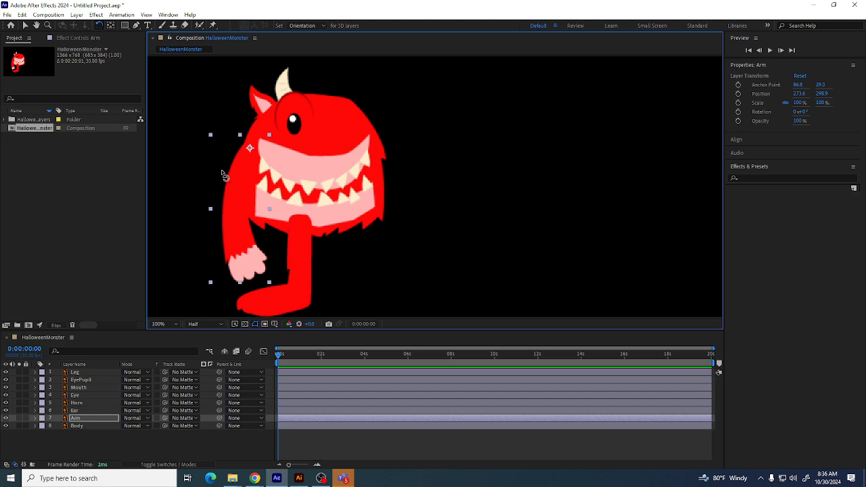
Move the Leg layer to the bottom of the layer stack
{"action": "left_click", "coordinate": [93, 425]}
{"action": "left_click", "coordinate": [84, 394]}
{"action": "left_click", "coordinate": [81, 374]}
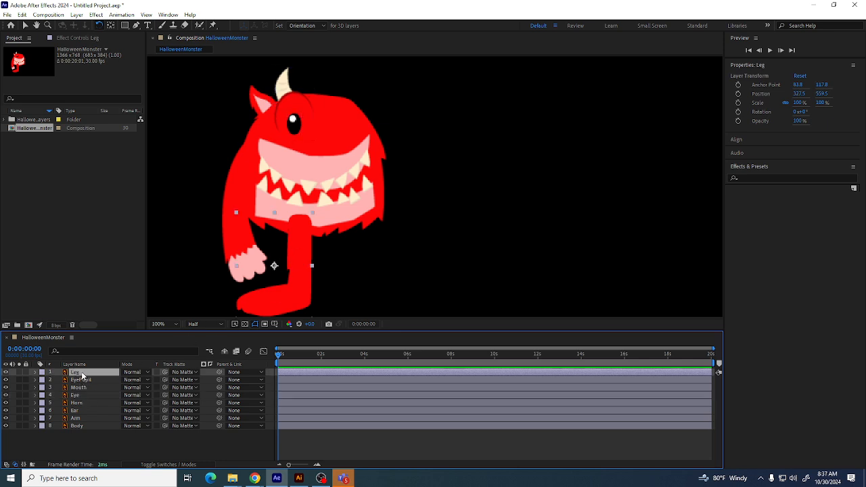
{"action": "left_click_drag", "start_coordinate": [82, 374], "coordinate": [81, 429]}
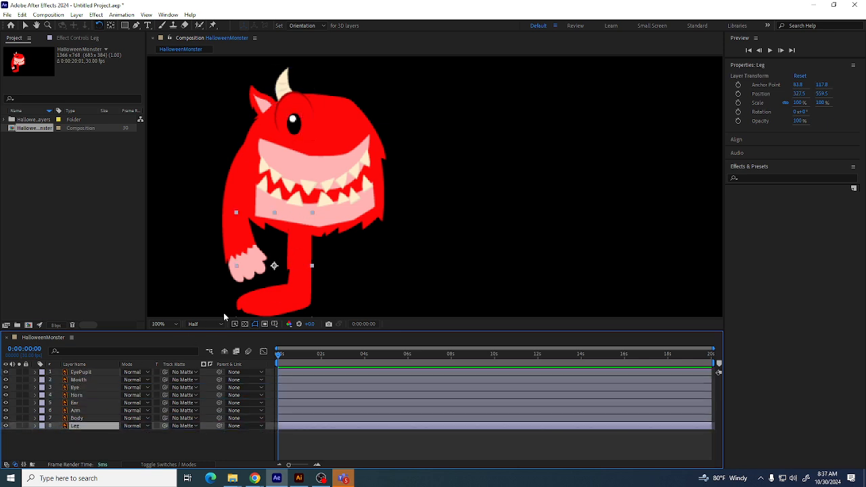
Move the leg's anchor point up to the top of the leg with the Pan Behind tool
{"action": "left_click", "coordinate": [110, 25]}
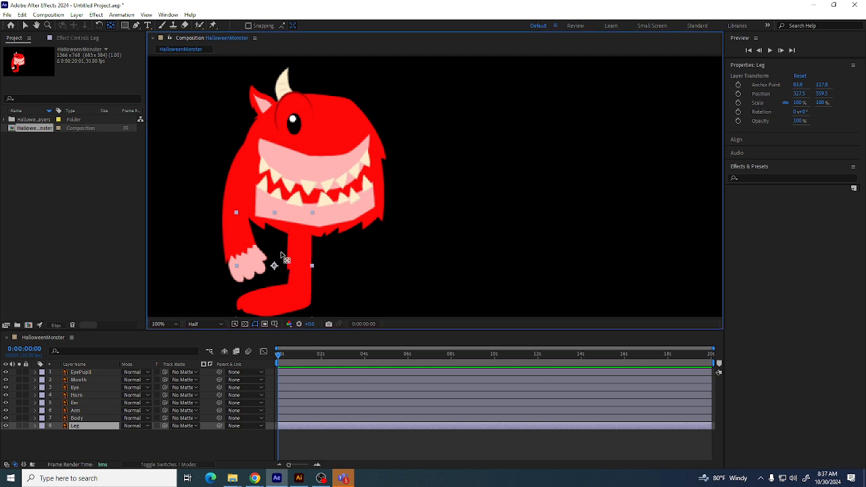
{"action": "left_click_drag", "start_coordinate": [281, 255], "coordinate": [302, 213]}
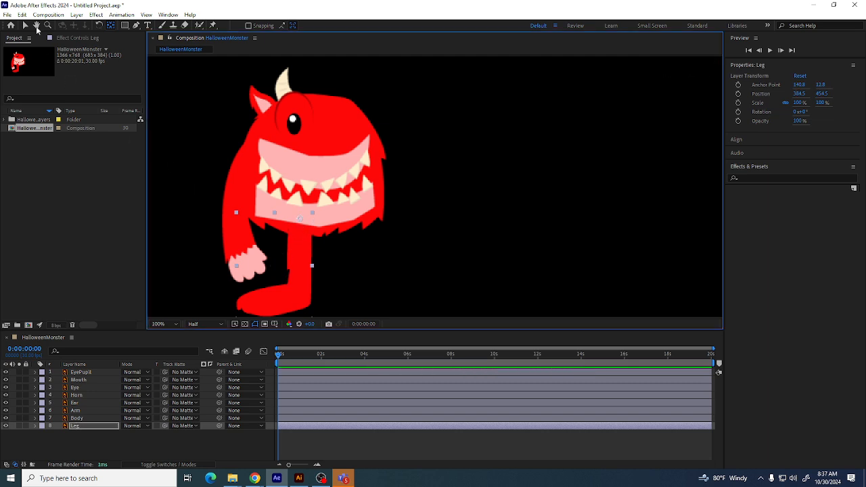
{"action": "left_click", "coordinate": [101, 26]}
{"action": "mouse_move", "coordinate": [290, 297]}
{"action": "left_mouse_down"}
{"action": "mouse_move", "coordinate": [212, 254]}
{"action": "mouse_move", "coordinate": [413, 313]}
{"action": "mouse_move", "coordinate": [319, 293]}
{"action": "mouse_move", "coordinate": [253, 301]}
{"action": "mouse_move", "coordinate": [299, 299]}
{"action": "mouse_move", "coordinate": [296, 290]}
{"action": "left_mouse_up"}
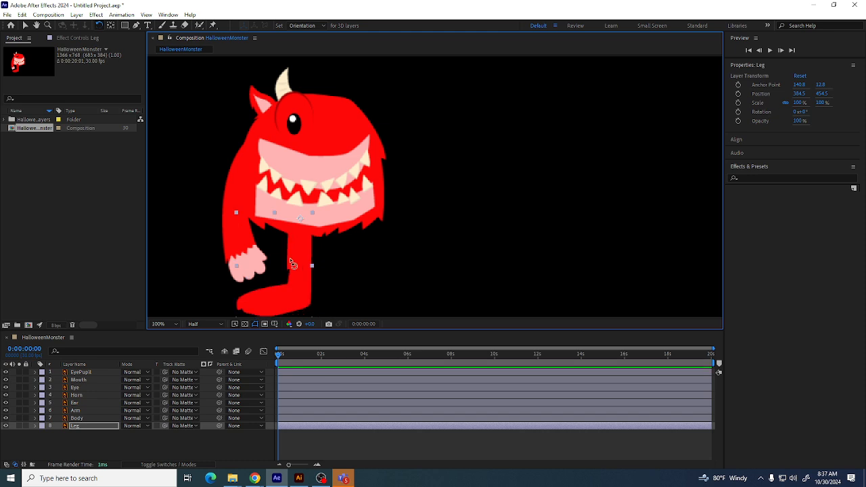
Move the ear's anchor point down toward the ear's base with the Pan Behind tool
{"action": "left_click", "coordinate": [88, 387]}
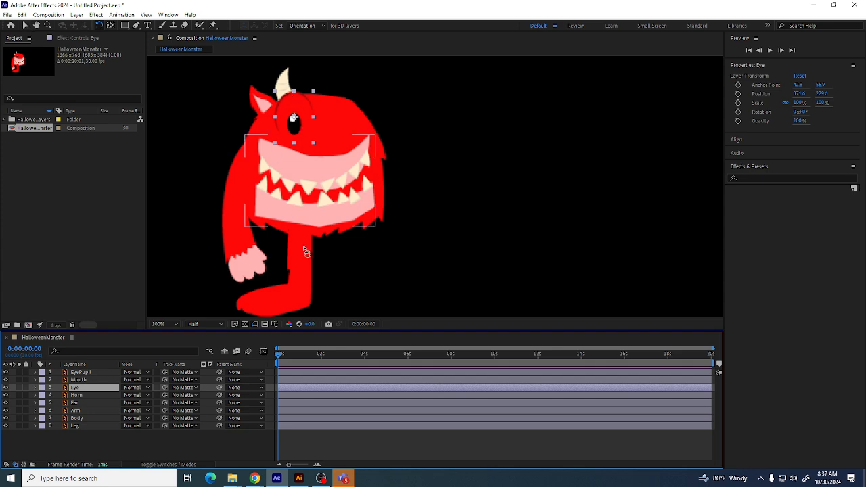
{"action": "left_click", "coordinate": [82, 395]}
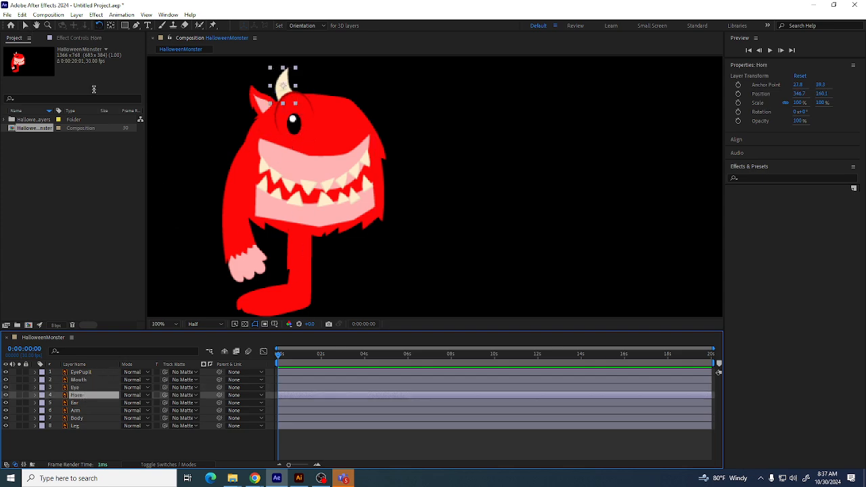
{"action": "left_click", "coordinate": [111, 25]}
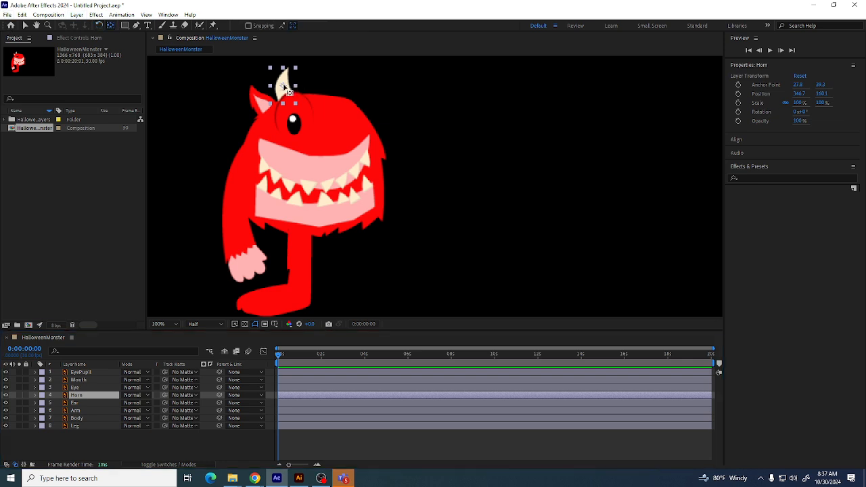
{"action": "left_click", "coordinate": [85, 403]}
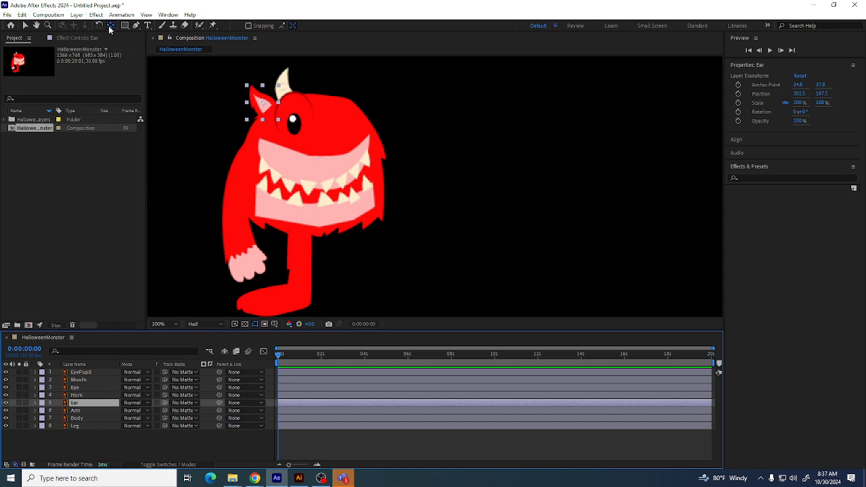
{"action": "left_click_drag", "start_coordinate": [262, 102], "coordinate": [269, 110]}
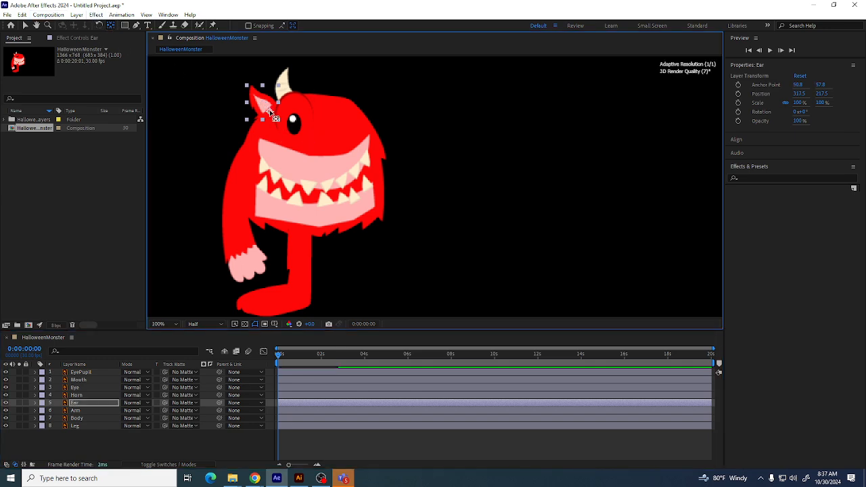
Try rotating the ear around its new anchor point and undo the rotation
{"action": "left_click", "coordinate": [100, 25]}
{"action": "left_click_drag", "start_coordinate": [270, 110], "coordinate": [264, 106]}
{"action": "key", "text": "ctrl+z"}
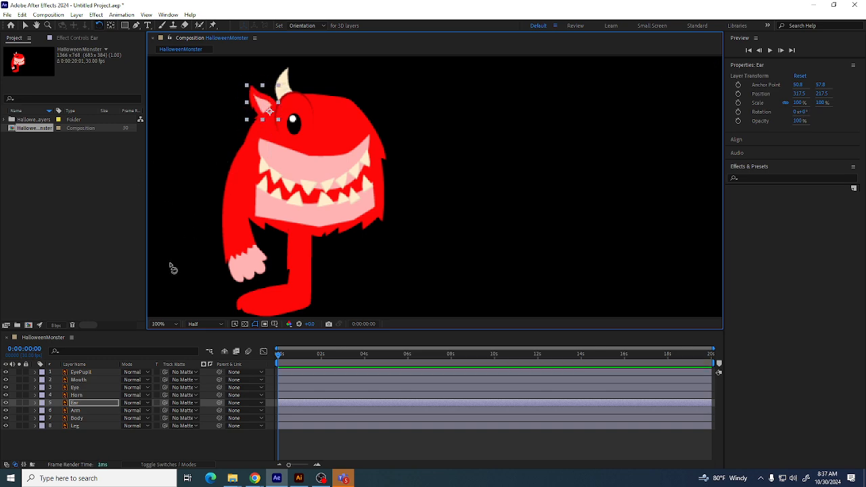
Move the body's anchor point down to the middle of the mouth with the Pan Behind tool
{"action": "left_click", "coordinate": [75, 410]}
{"action": "left_click", "coordinate": [78, 418]}
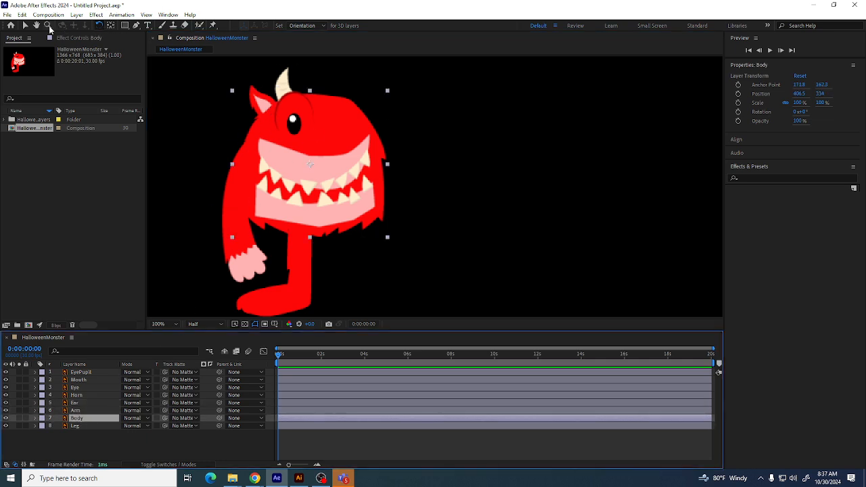
{"action": "left_click", "coordinate": [111, 26]}
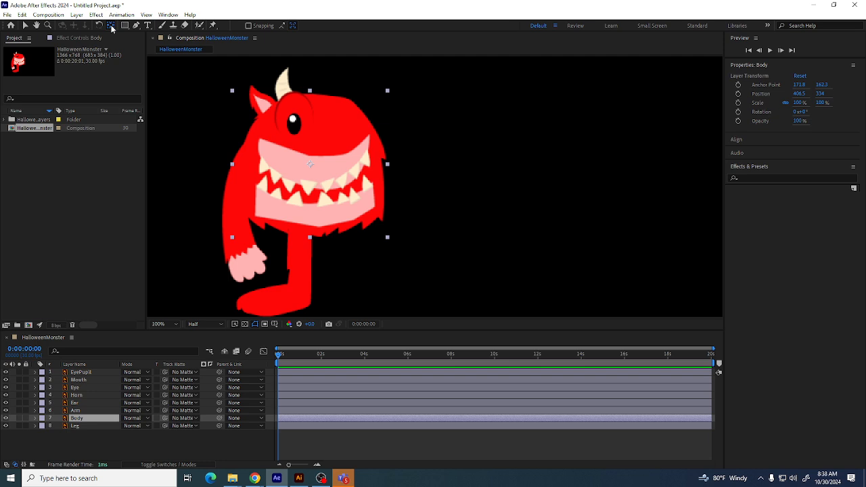
{"action": "left_click", "coordinate": [311, 167]}
{"action": "left_click_drag", "start_coordinate": [310, 165], "coordinate": [315, 199]}
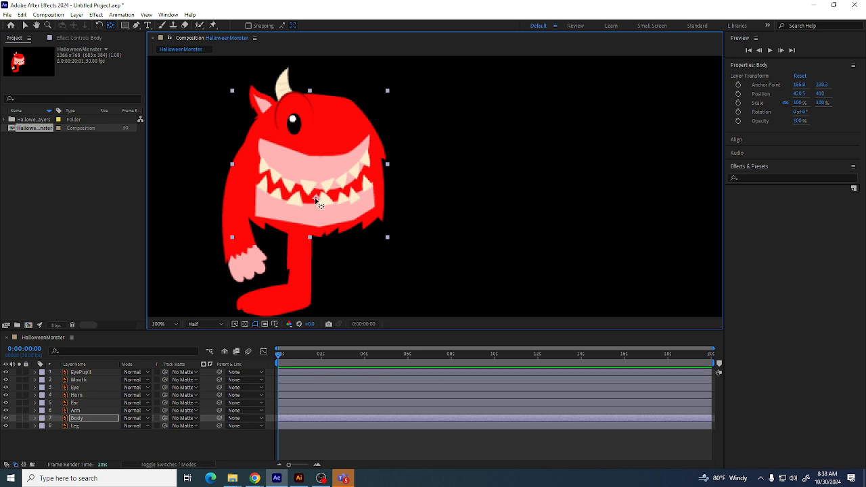
Try rotating the body around its new anchor point and undo the rotation
{"action": "left_click", "coordinate": [100, 26]}
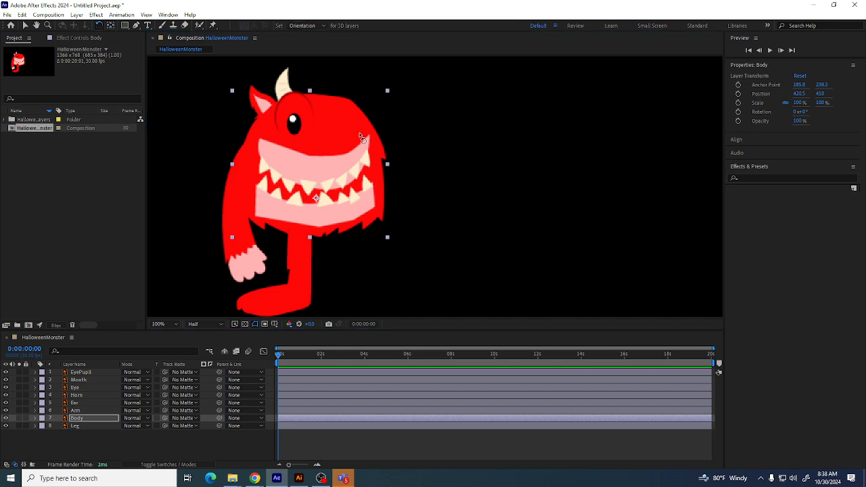
{"action": "left_click_drag", "start_coordinate": [360, 135], "coordinate": [319, 138]}
{"action": "key", "text": "ctrl+z"}
{"action": "key", "text": "ctrl+z"}
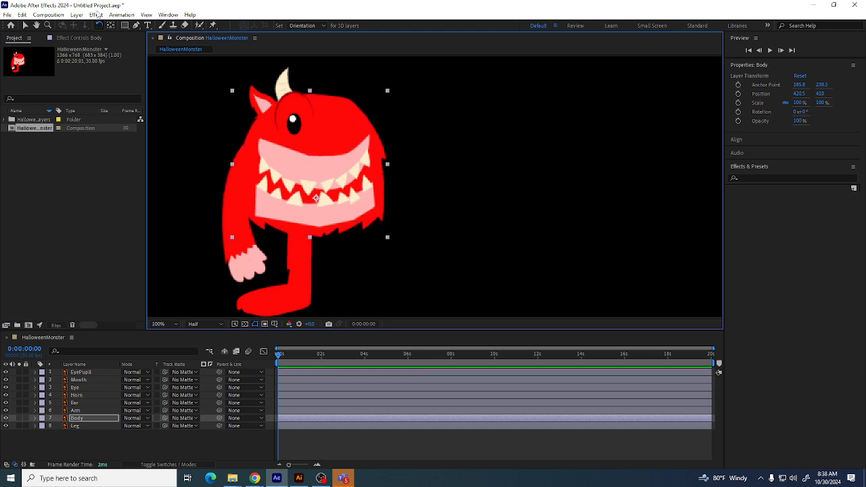
Fine-tune the body's anchor point slightly lower near the mouth's lower edge, testing rotation and undoing it
{"action": "left_click", "coordinate": [111, 25]}
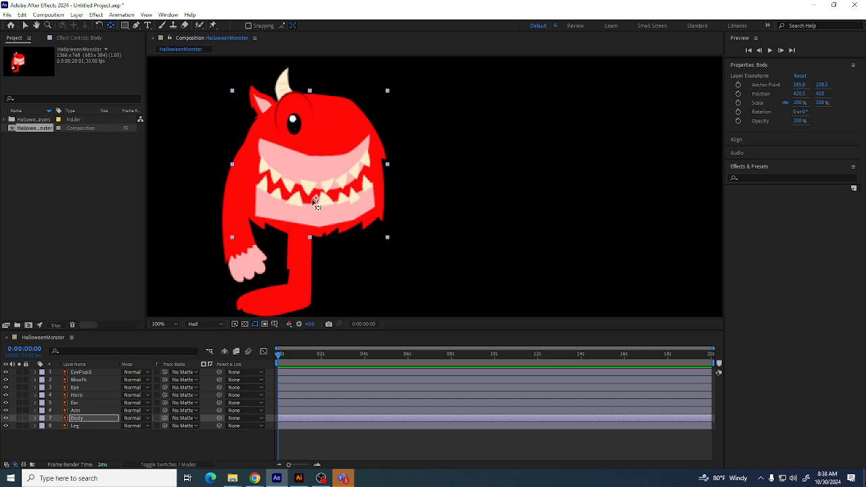
{"action": "left_click_drag", "start_coordinate": [315, 198], "coordinate": [313, 210]}
{"action": "left_click", "coordinate": [99, 25]}
{"action": "mouse_move", "coordinate": [283, 122]}
{"action": "left_mouse_down"}
{"action": "mouse_move", "coordinate": [301, 125]}
{"action": "mouse_move", "coordinate": [289, 123]}
{"action": "left_mouse_up"}
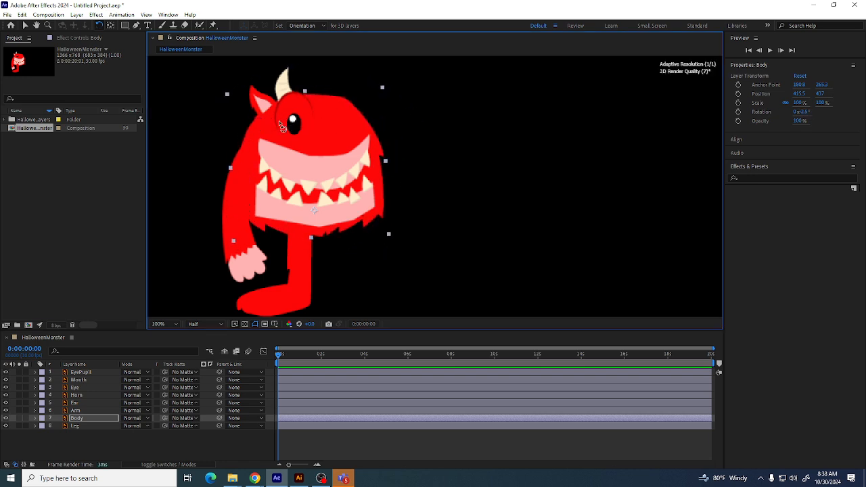
{"action": "key", "text": "ctrl+z"}
{"action": "left_click", "coordinate": [110, 26]}
{"action": "left_click_drag", "start_coordinate": [316, 217], "coordinate": [319, 209]}
{"action": "mouse_move", "coordinate": [280, 113]}
{"action": "left_mouse_down"}
{"action": "mouse_move", "coordinate": [268, 121]}
{"action": "mouse_move", "coordinate": [291, 109]}
{"action": "mouse_move", "coordinate": [276, 118]}
{"action": "left_mouse_up"}
{"action": "key", "text": "ctrl+z"}
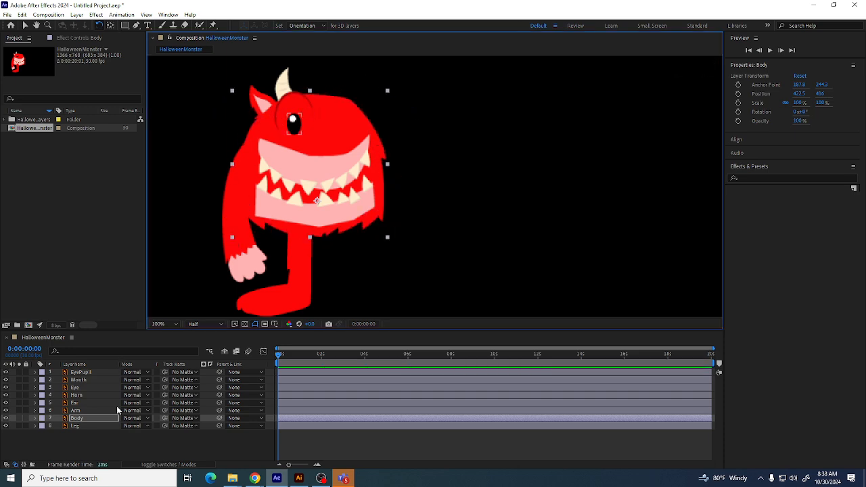
Select each layer in turn from Leg up to EyePupil to check its anchor point placement
{"action": "left_click", "coordinate": [75, 426]}
{"action": "left_click", "coordinate": [85, 418]}
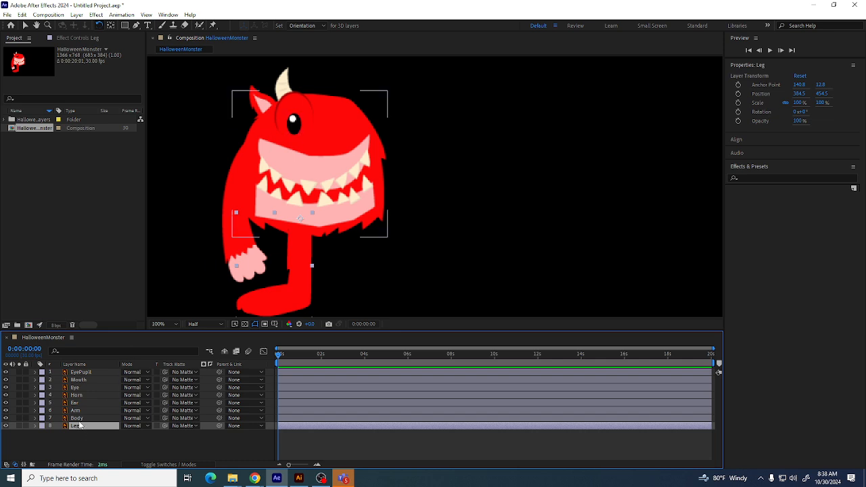
{"action": "left_click", "coordinate": [82, 410]}
{"action": "left_click", "coordinate": [80, 403]}
{"action": "left_click", "coordinate": [79, 397]}
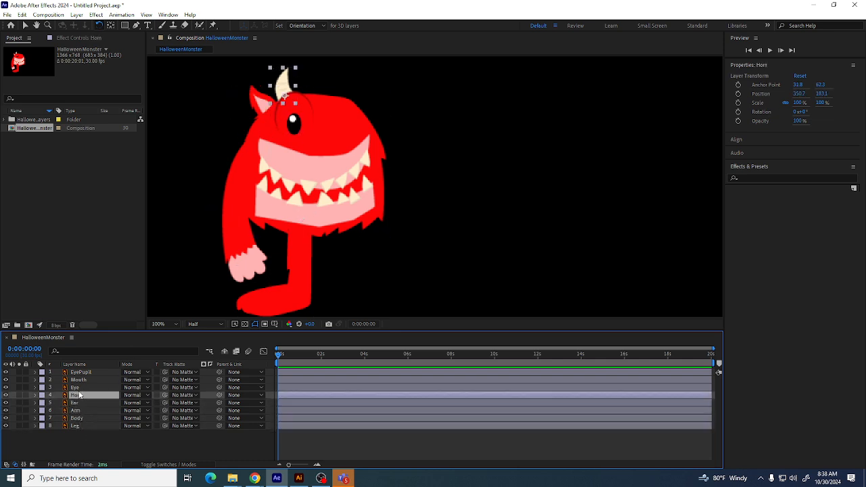
{"action": "left_click", "coordinate": [81, 388]}
{"action": "left_click", "coordinate": [82, 380]}
{"action": "left_click", "coordinate": [84, 373]}
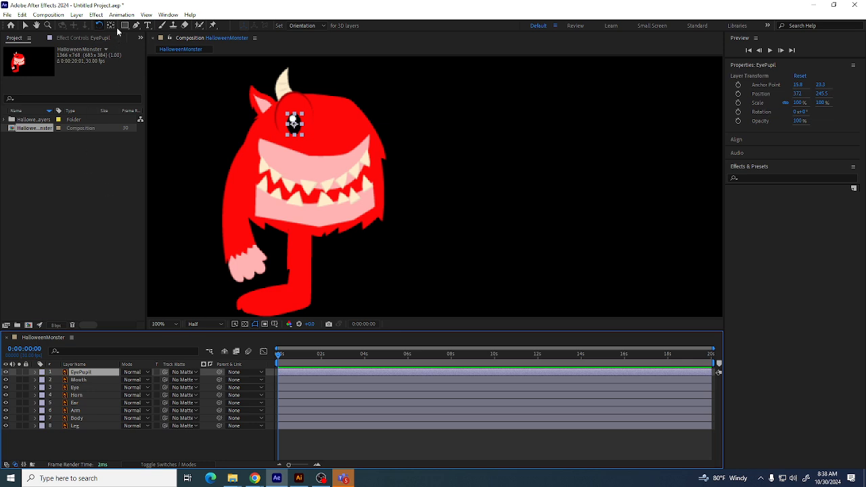
{"action": "left_click_drag", "start_coordinate": [124, 25], "coordinate": [155, 42]}
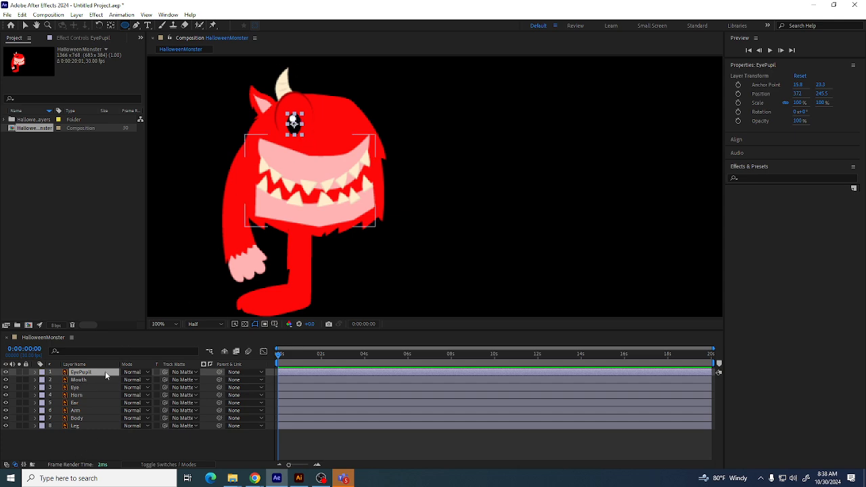
{"action": "left_click_drag", "start_coordinate": [284, 99], "coordinate": [317, 135]}
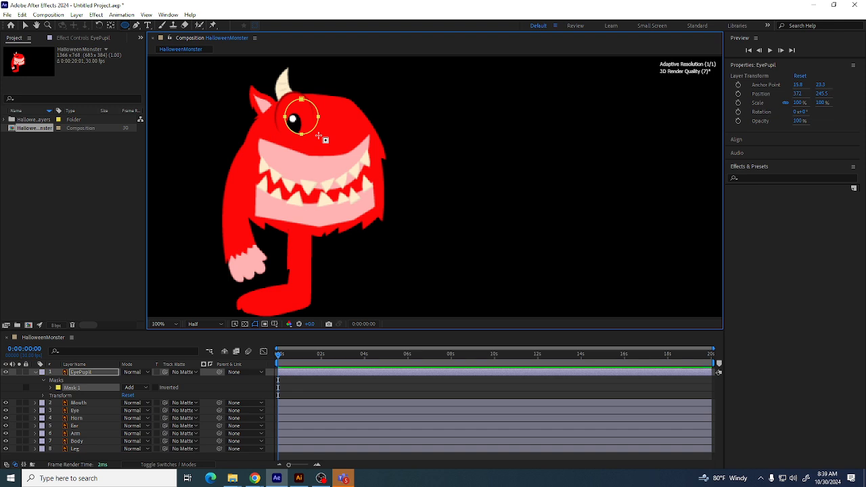
{"action": "key", "text": "Delete"}
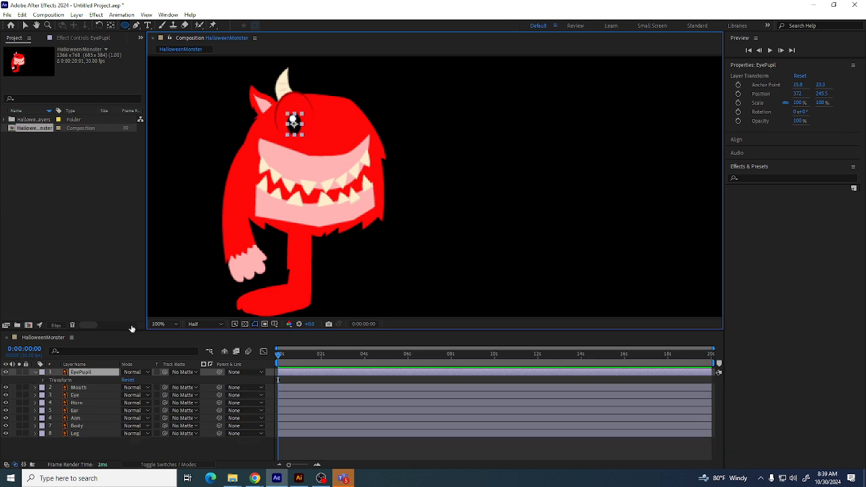
Draw an ellipse shape about 71 by 85 px over the eye and fill it with a cream color sampled from the horn
{"action": "left_click", "coordinate": [101, 451]}
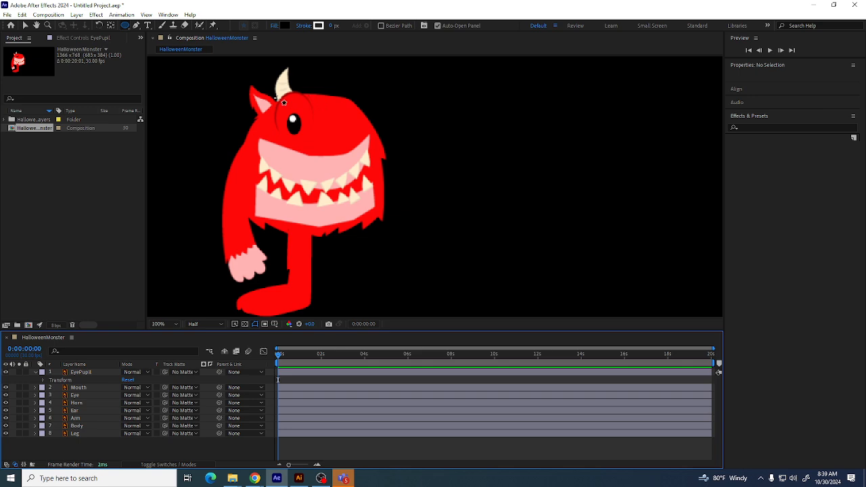
{"action": "left_click_drag", "start_coordinate": [277, 98], "coordinate": [310, 137]}
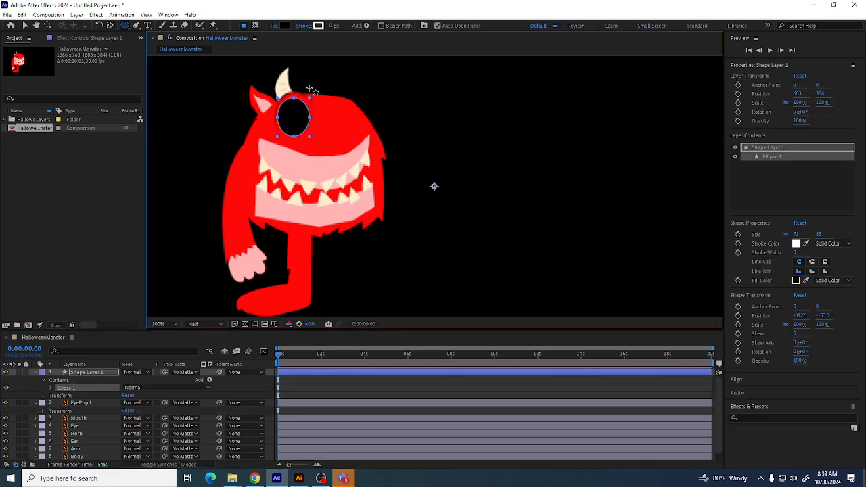
{"action": "left_click", "coordinate": [283, 25]}
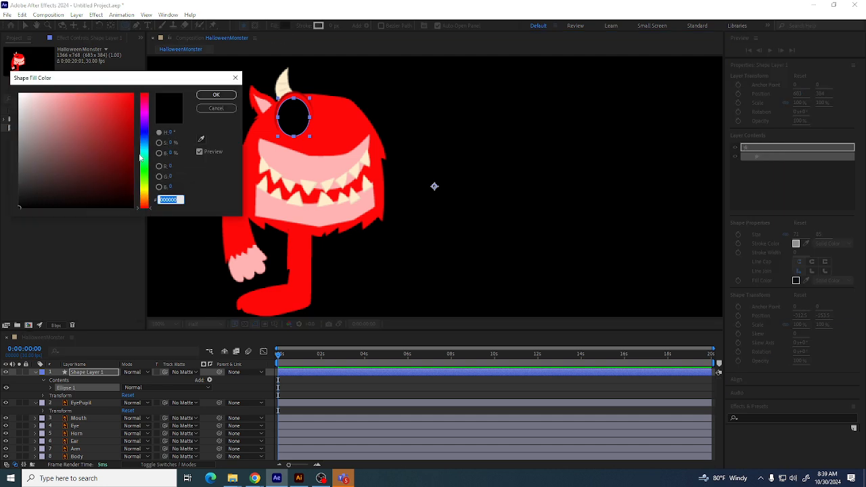
{"action": "left_click", "coordinate": [200, 139]}
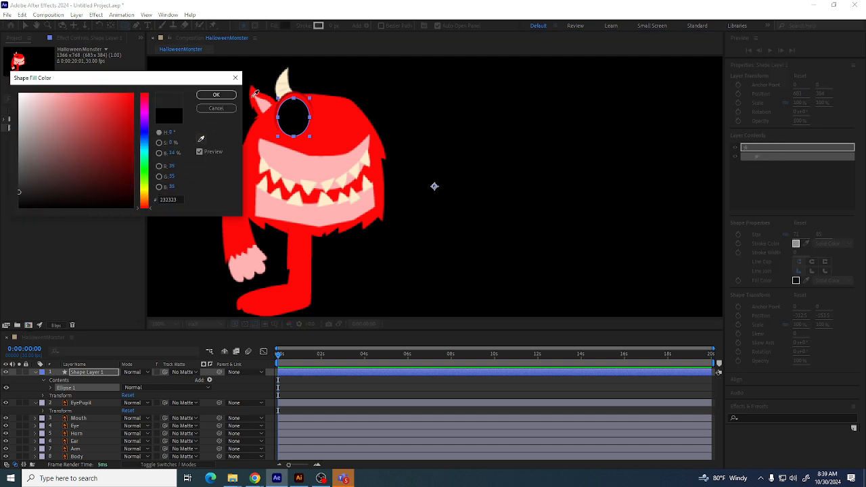
{"action": "left_click", "coordinate": [289, 74]}
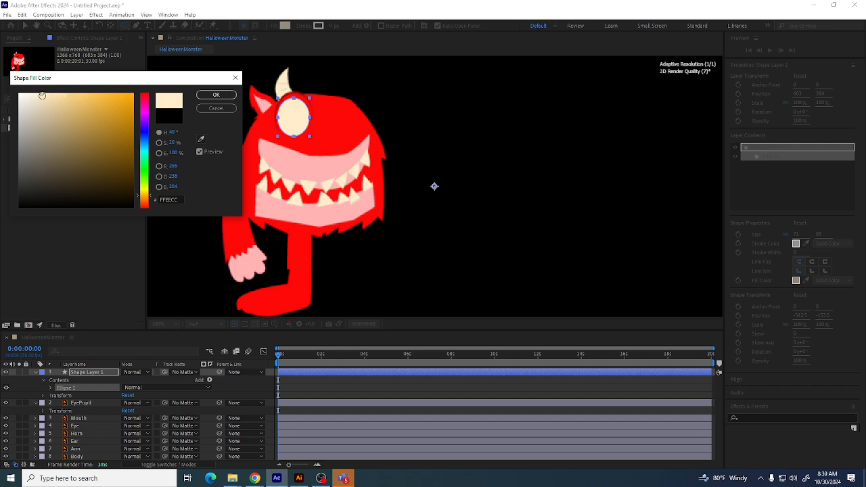
{"action": "left_click_drag", "start_coordinate": [40, 94], "coordinate": [35, 93]}
{"action": "left_click", "coordinate": [215, 95]}
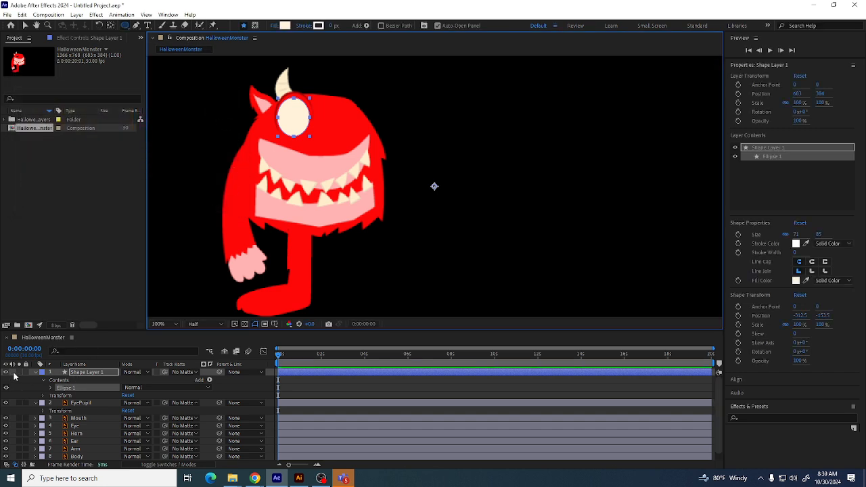
Collapse the new shape layer and rename it EyeWhite
{"action": "left_click", "coordinate": [36, 372]}
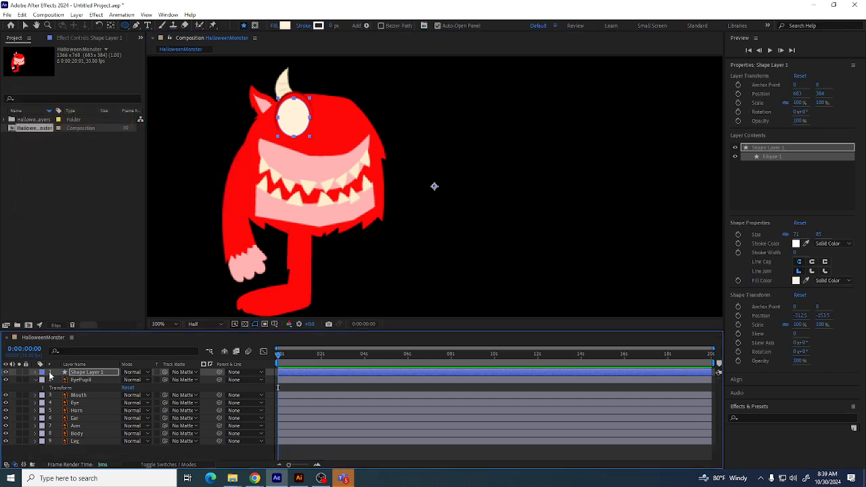
{"action": "left_click", "coordinate": [104, 374]}
{"action": "key", "text": "Return"}
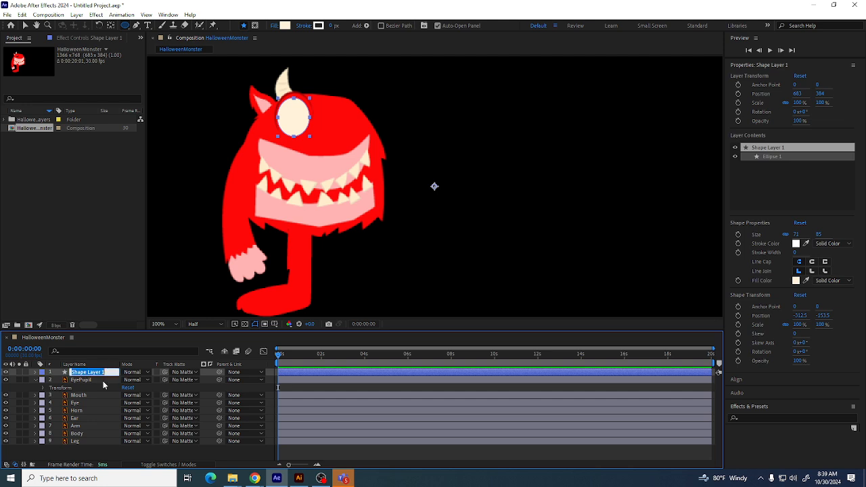
{"action": "type", "text": "EyeWhite"}
{"action": "key", "text": "Return"}
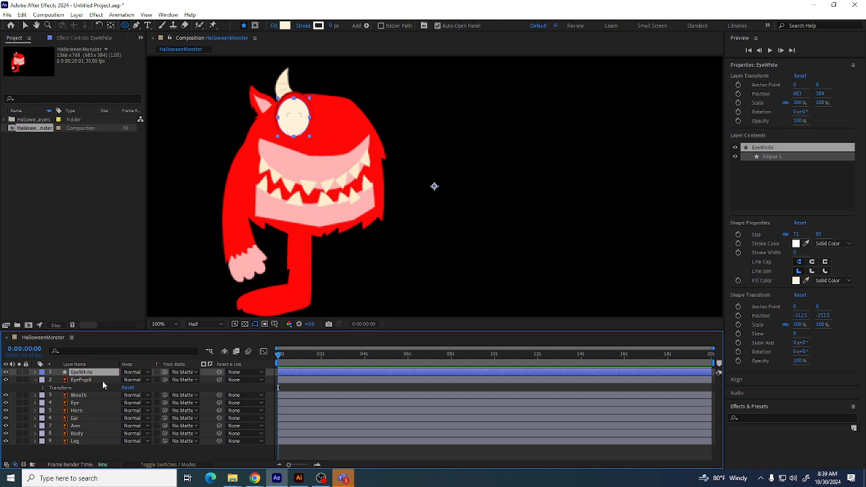
Collapse the EyePupil layer and move it above the EyeWhite layer
{"action": "left_click", "coordinate": [36, 382]}
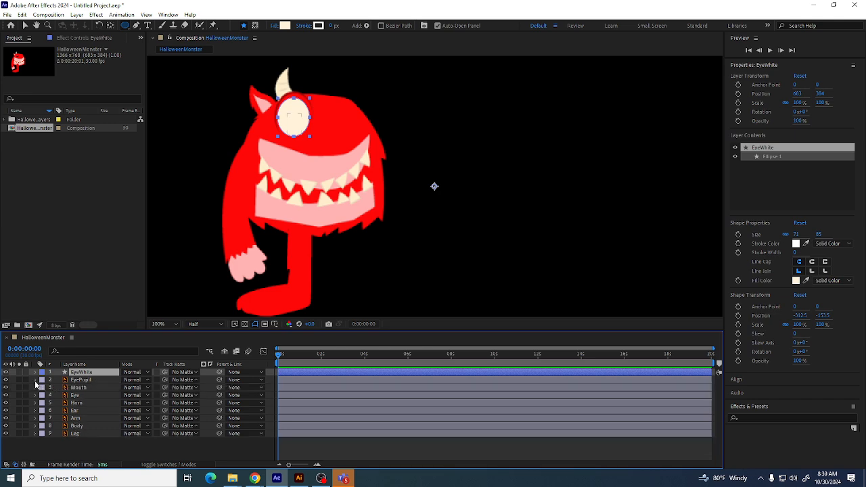
{"action": "left_click_drag", "start_coordinate": [91, 382], "coordinate": [91, 369]}
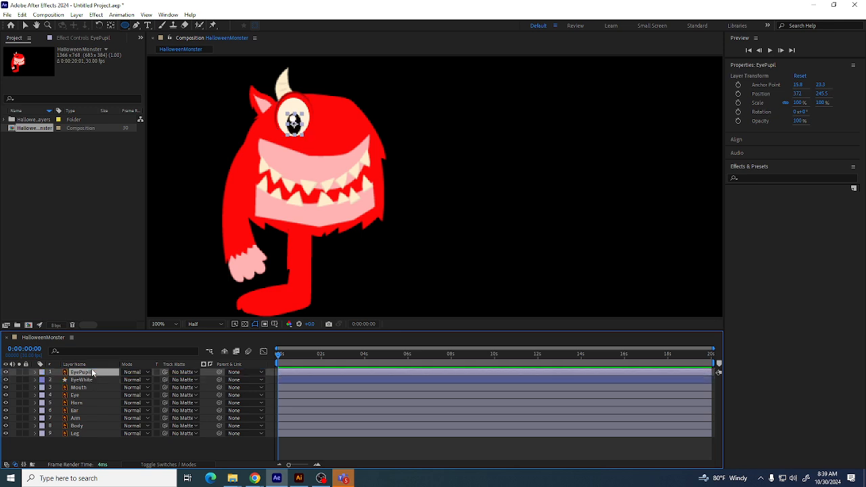
Try moving the eye pupil slightly to the right and undo the move
{"action": "left_click", "coordinate": [25, 25]}
{"action": "mouse_move", "coordinate": [295, 121]}
{"action": "left_mouse_down"}
{"action": "mouse_move", "coordinate": [286, 122]}
{"action": "mouse_move", "coordinate": [303, 122]}
{"action": "mouse_move", "coordinate": [277, 122]}
{"action": "mouse_move", "coordinate": [307, 119]}
{"action": "mouse_move", "coordinate": [289, 134]}
{"action": "mouse_move", "coordinate": [300, 132]}
{"action": "mouse_move", "coordinate": [284, 128]}
{"action": "mouse_move", "coordinate": [309, 122]}
{"action": "mouse_move", "coordinate": [290, 116]}
{"action": "mouse_move", "coordinate": [282, 128]}
{"action": "mouse_move", "coordinate": [304, 123]}
{"action": "left_mouse_up"}
{"action": "key", "text": "Return"}
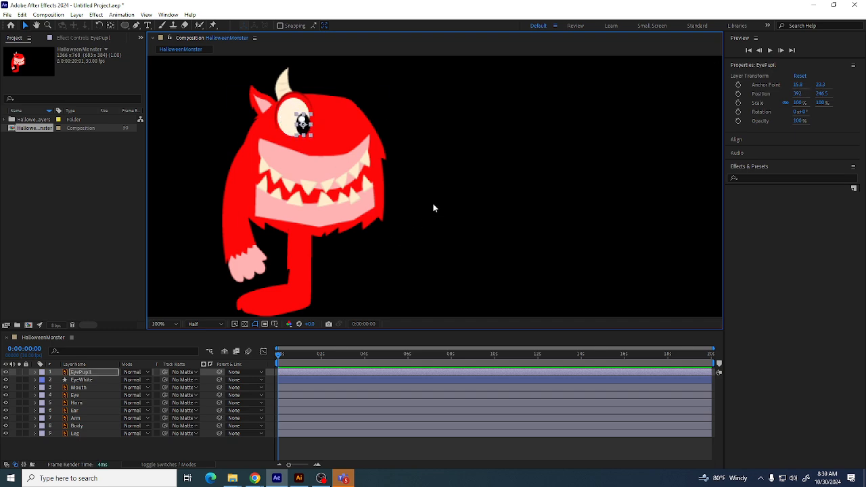
{"action": "left_click", "coordinate": [448, 212]}
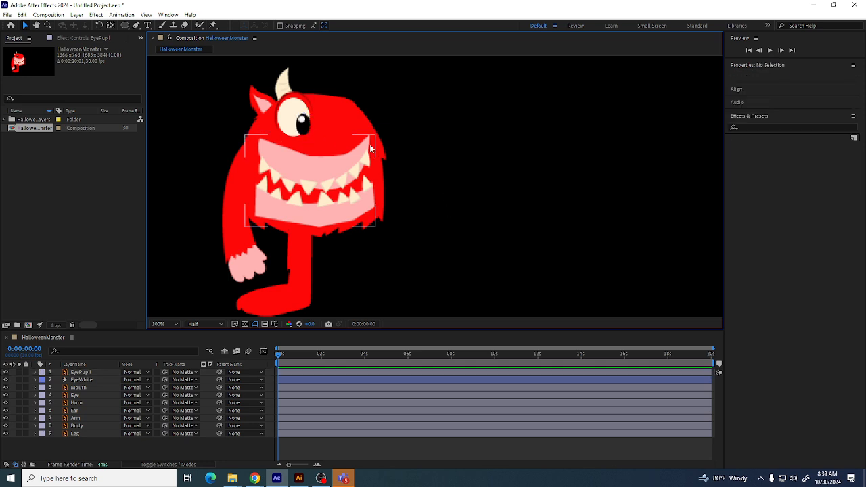
{"action": "key", "text": "ctrl+z"}
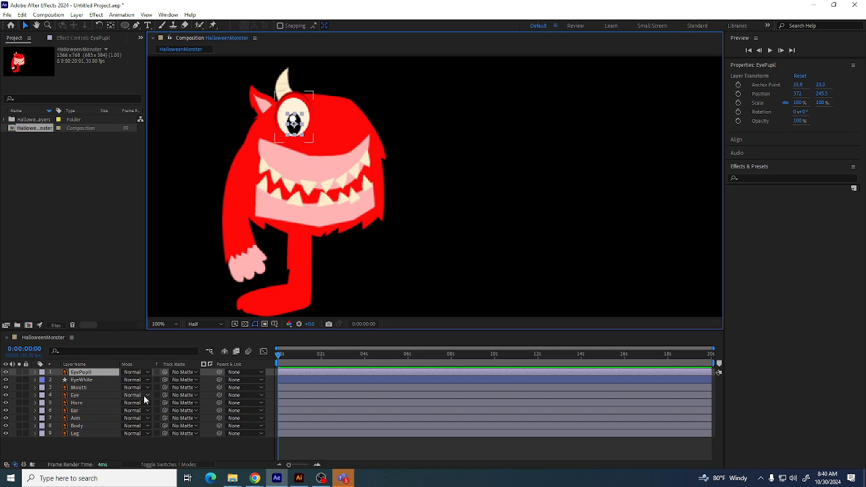
Switch the timeline columns to show the layer switches
{"action": "left_click", "coordinate": [166, 465]}
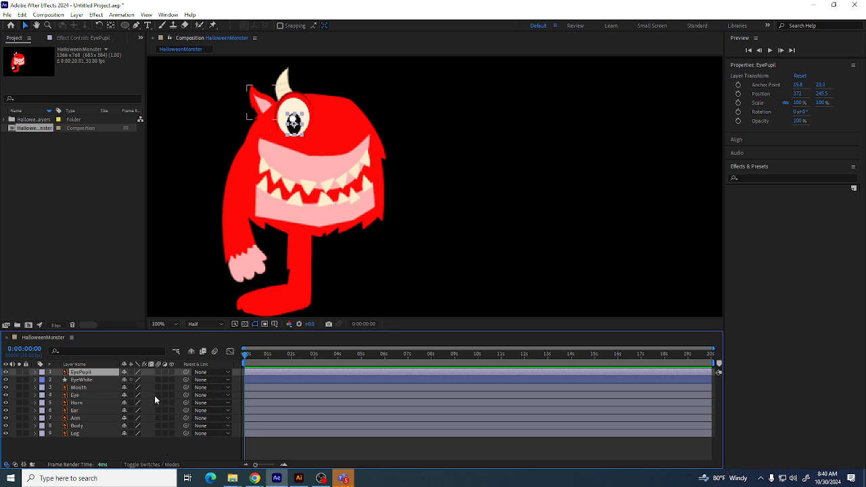
Show the track matte column and set the EyePupil layer's track matte to the EyeWhite layer, keeping EyeWhite visible
{"action": "left_click", "coordinate": [149, 464]}
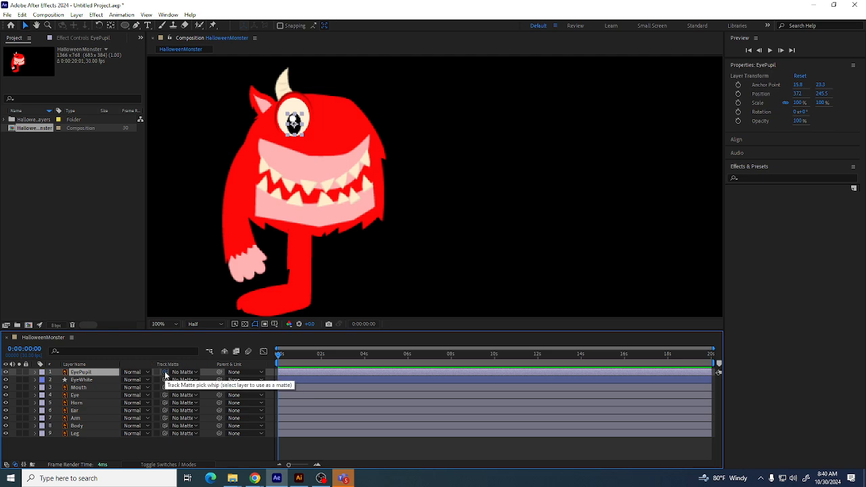
{"action": "left_click_drag", "start_coordinate": [165, 375], "coordinate": [82, 384]}
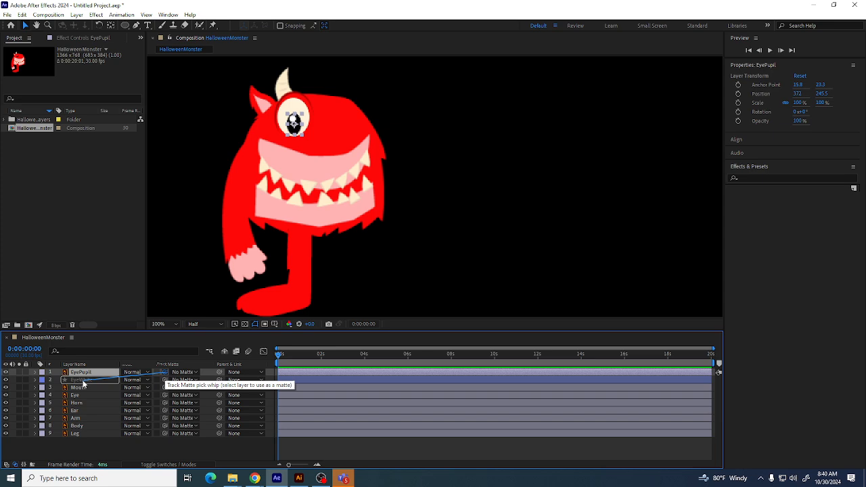
{"action": "left_click_drag", "start_coordinate": [83, 384], "coordinate": [83, 384]}
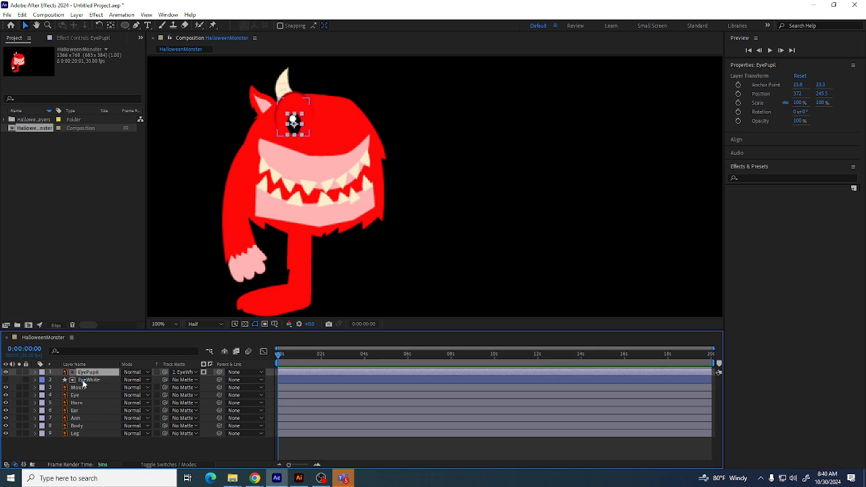
{"action": "left_click", "coordinate": [6, 380]}
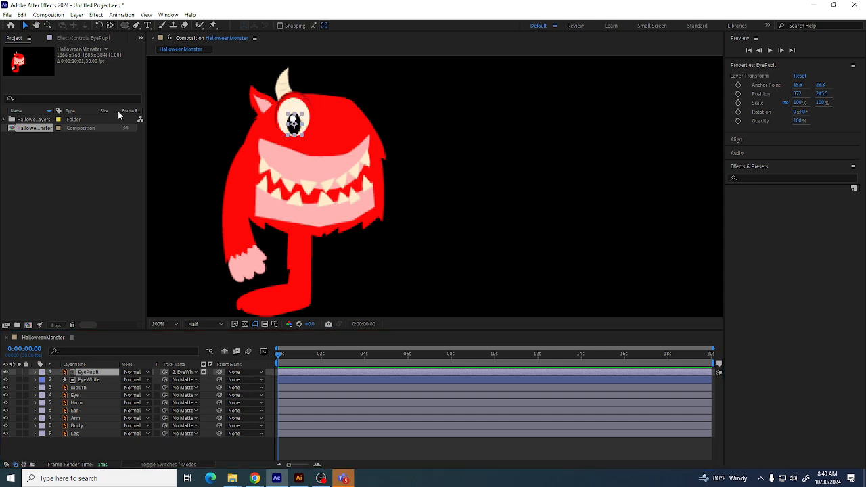
Nudge the eye pupil slightly down and to the right within the eye
{"action": "left_click", "coordinate": [398, 174]}
{"action": "mouse_move", "coordinate": [293, 122]}
{"action": "left_mouse_down"}
{"action": "mouse_move", "coordinate": [304, 103]}
{"action": "mouse_move", "coordinate": [281, 113]}
{"action": "mouse_move", "coordinate": [295, 128]}
{"action": "mouse_move", "coordinate": [311, 116]}
{"action": "mouse_move", "coordinate": [299, 108]}
{"action": "mouse_move", "coordinate": [291, 126]}
{"action": "mouse_move", "coordinate": [285, 120]}
{"action": "mouse_move", "coordinate": [294, 121]}
{"action": "left_mouse_up"}
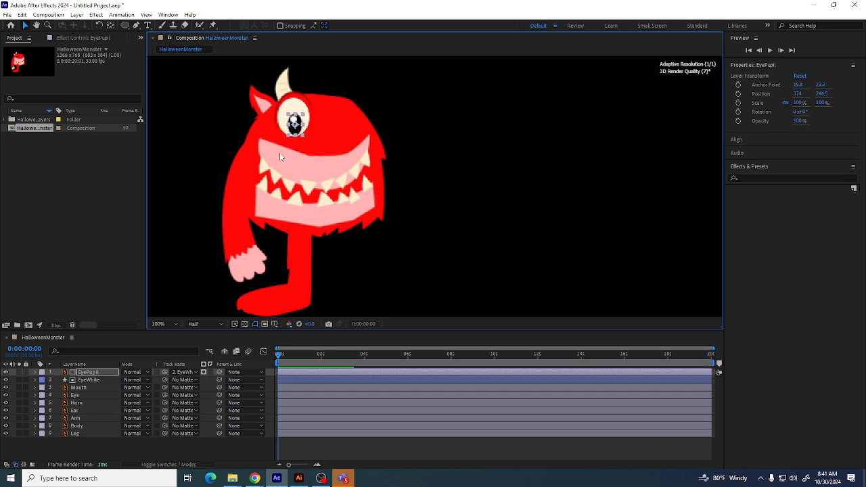
{"action": "left_click", "coordinate": [393, 108]}
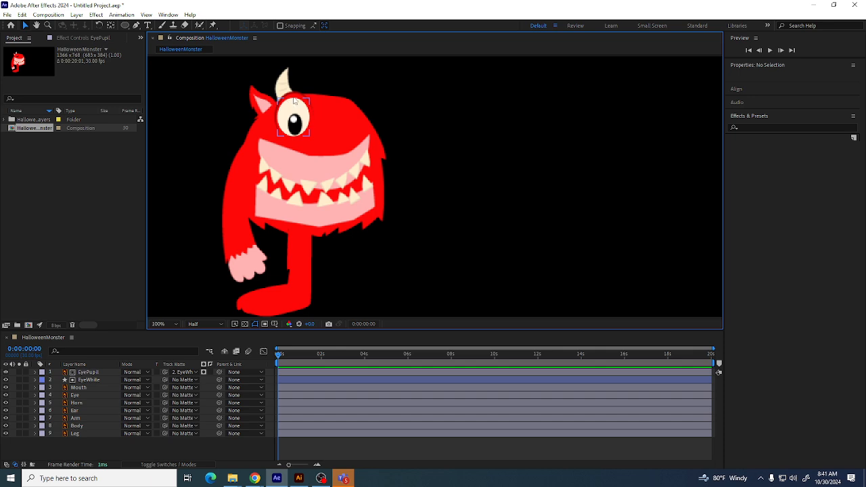
Zoom in on the eye and examine the EyeWhite layer's ellipse path and transform properties
{"action": "left_click", "coordinate": [100, 380]}
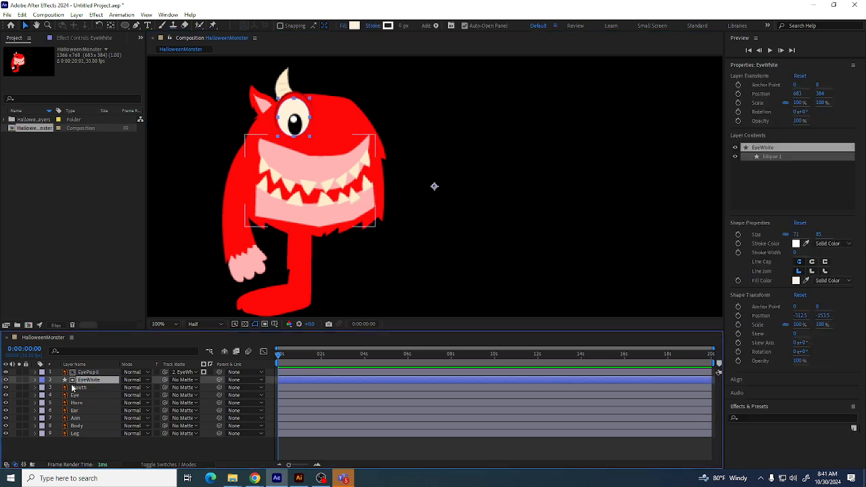
{"action": "key", "text": "period"}
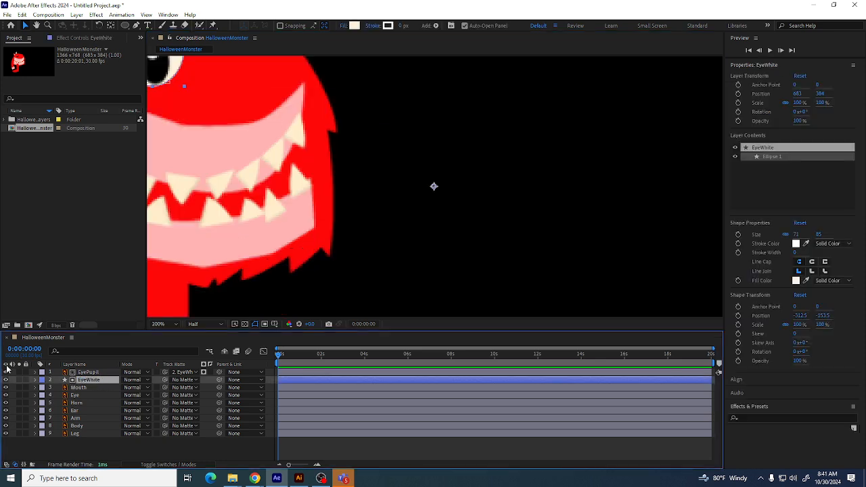
{"action": "left_click_drag", "start_coordinate": [322, 168], "coordinate": [525, 307]}
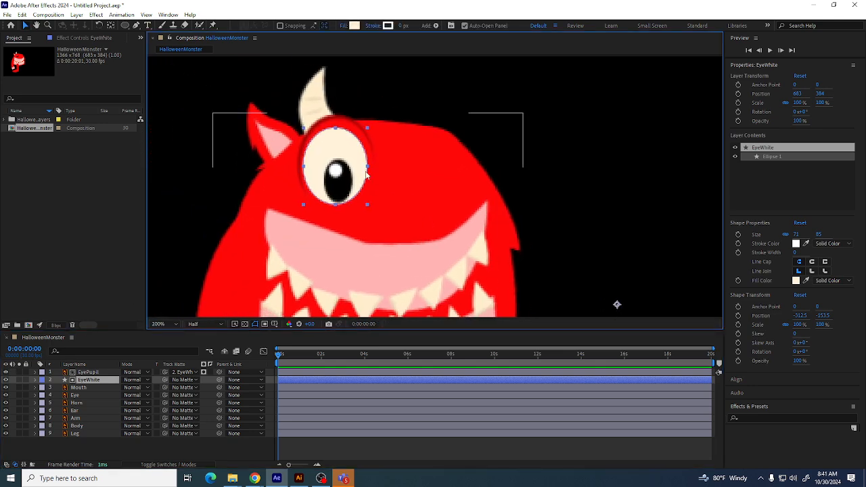
{"action": "left_click", "coordinate": [199, 137]}
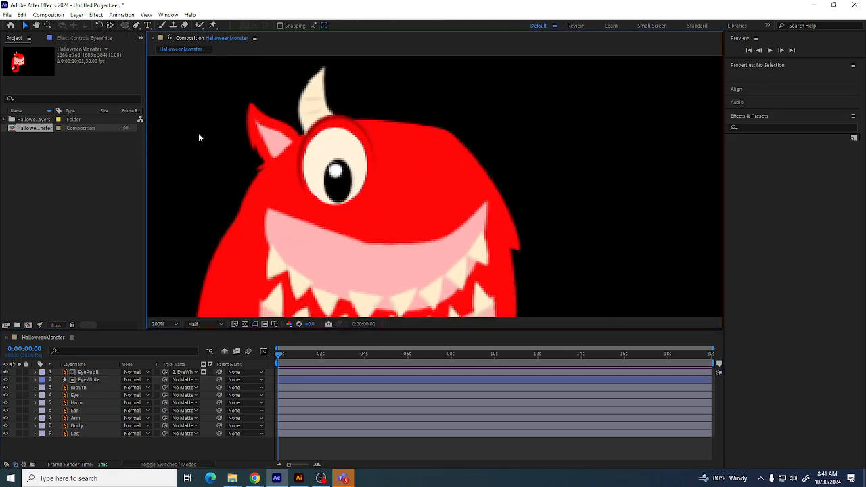
{"action": "left_click", "coordinate": [334, 133]}
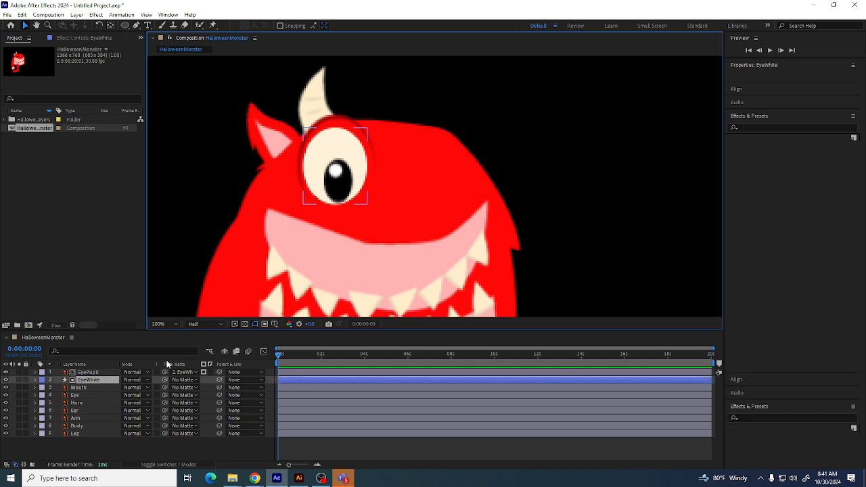
{"action": "left_click", "coordinate": [35, 380]}
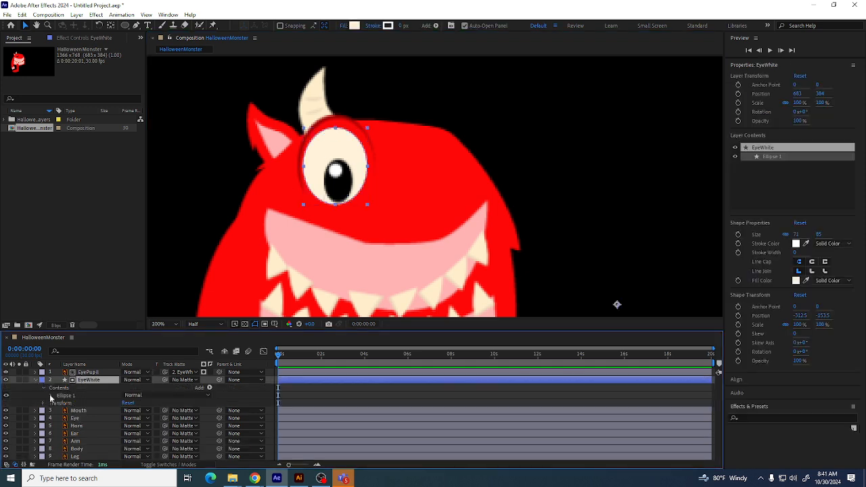
{"action": "left_click", "coordinate": [51, 397]}
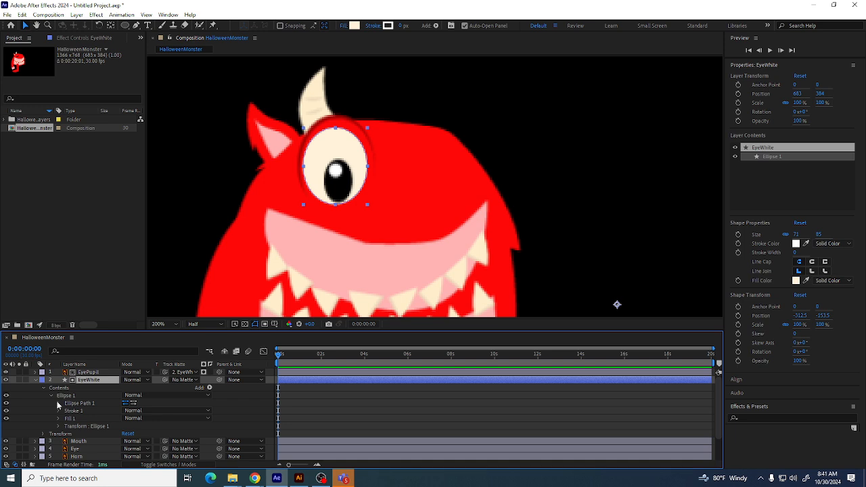
{"action": "left_click", "coordinate": [58, 403]}
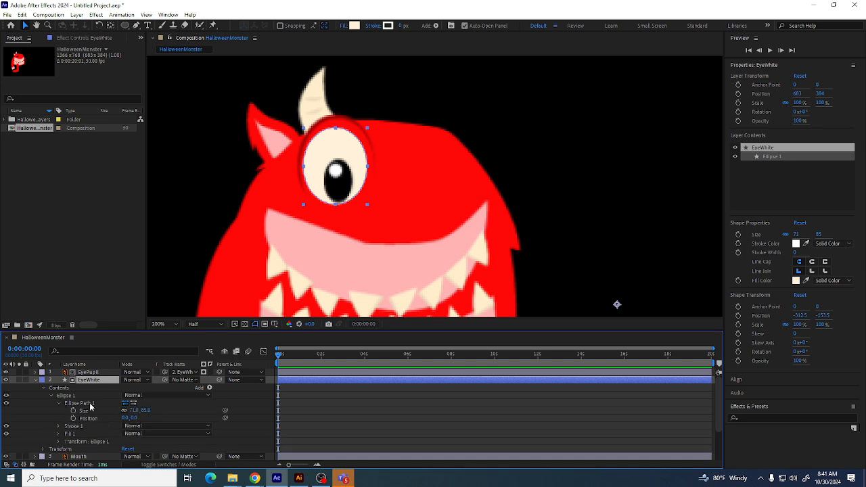
{"action": "left_click", "coordinate": [89, 404]}
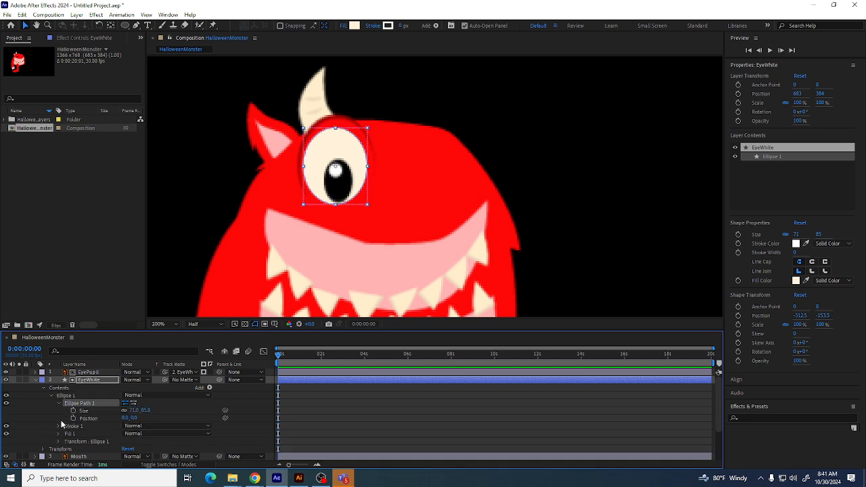
{"action": "left_click", "coordinate": [74, 443]}
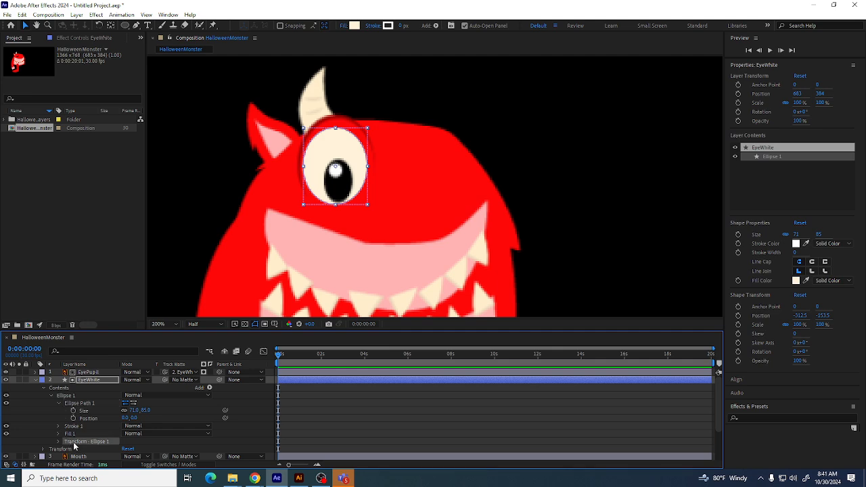
{"action": "left_click", "coordinate": [94, 412]}
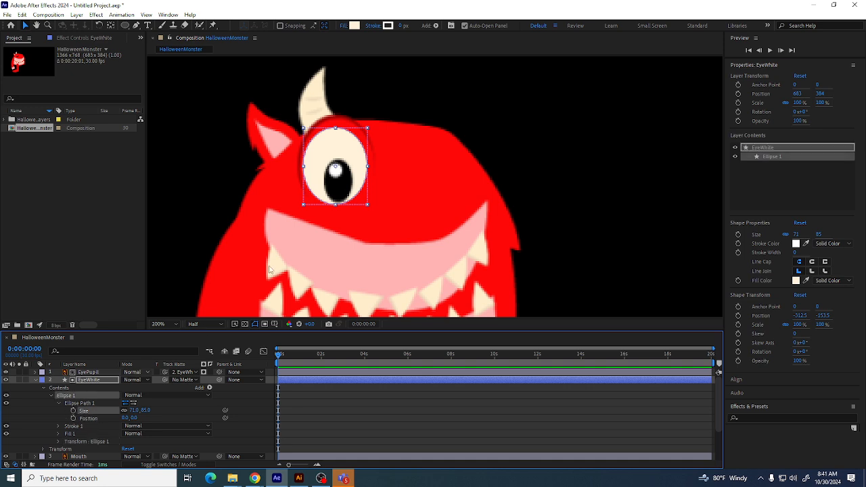
Try adding a Pen tool point to the EyeWhite ellipse and undo it
{"action": "left_click", "coordinate": [136, 26]}
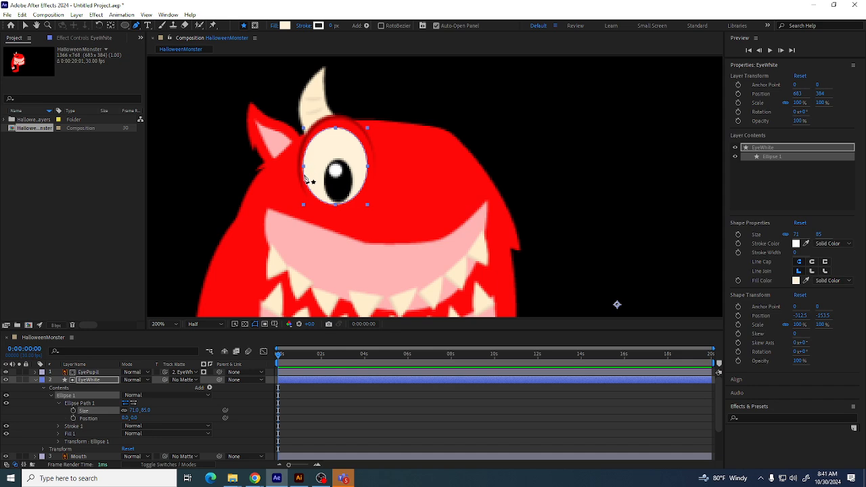
{"action": "left_click", "coordinate": [304, 177]}
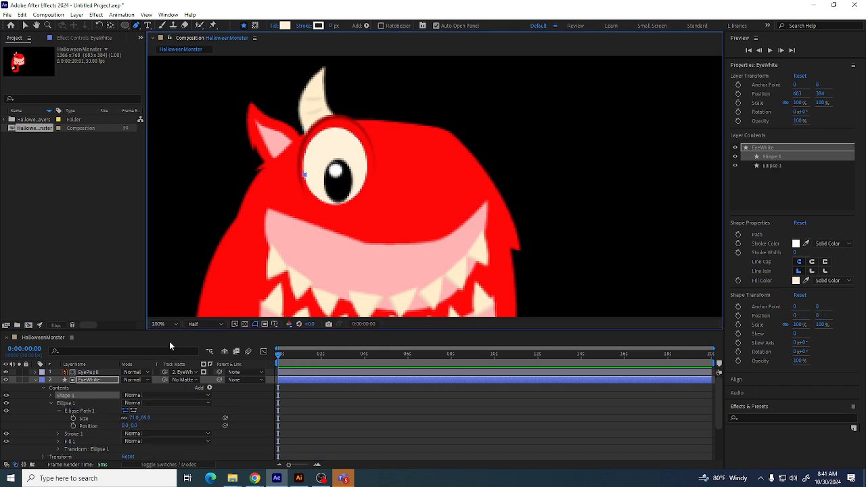
{"action": "key", "text": "ctrl+z"}
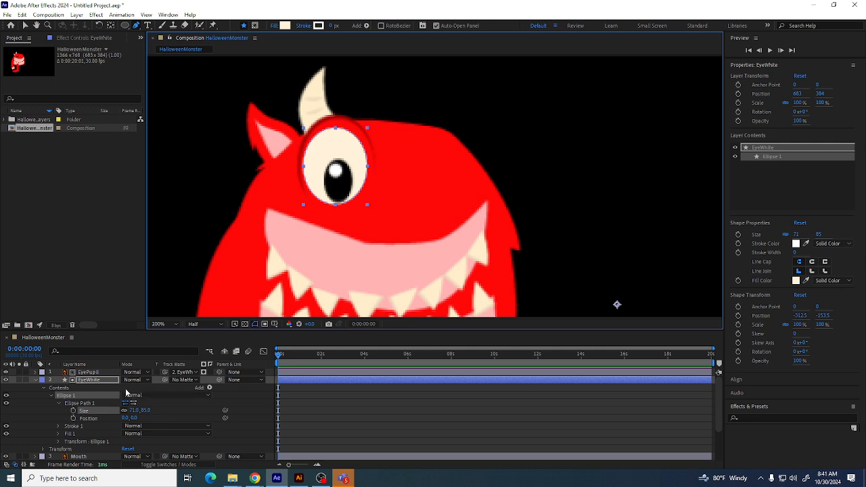
Select the EyeWhite layer and delete it
{"action": "left_click", "coordinate": [158, 372]}
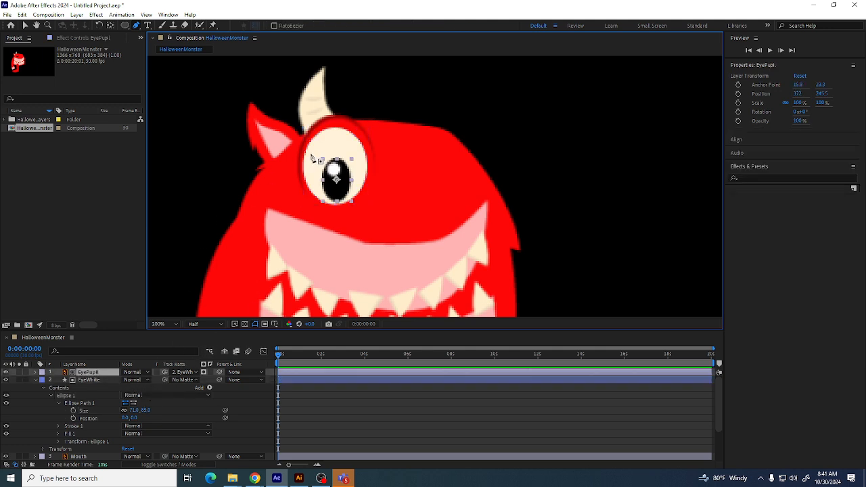
{"action": "left_click", "coordinate": [89, 380]}
{"action": "left_click", "coordinate": [80, 403]}
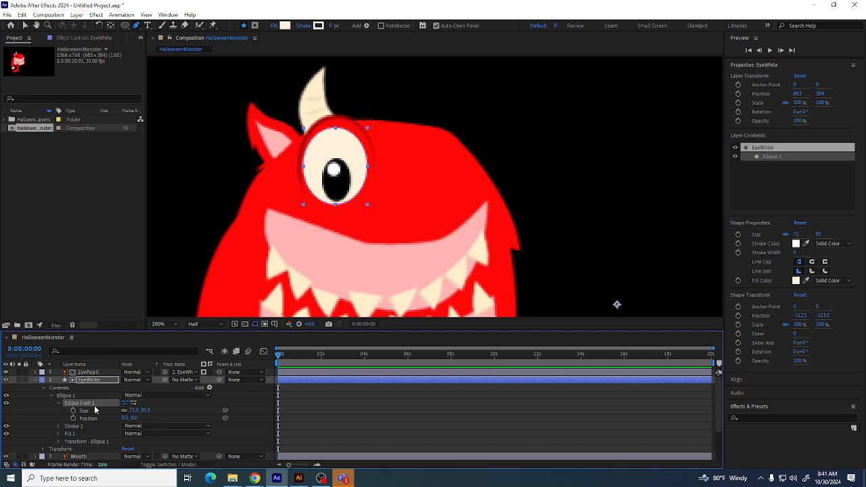
{"action": "left_click", "coordinate": [73, 410]}
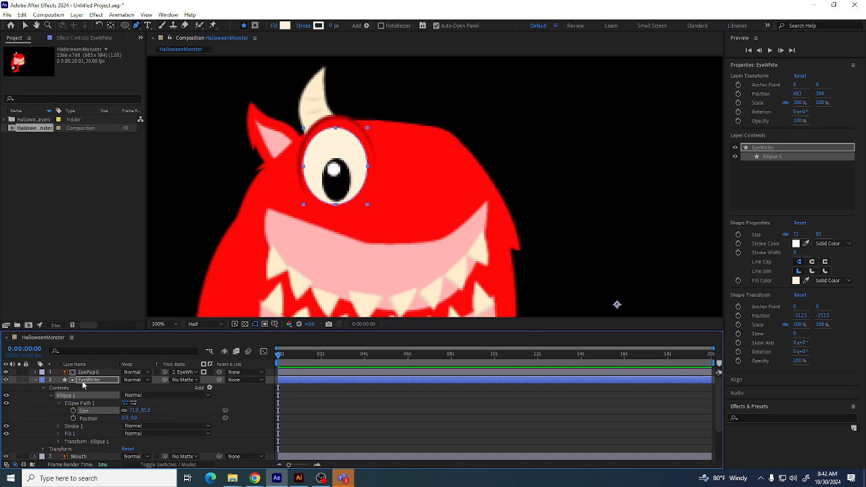
{"action": "left_click", "coordinate": [90, 379]}
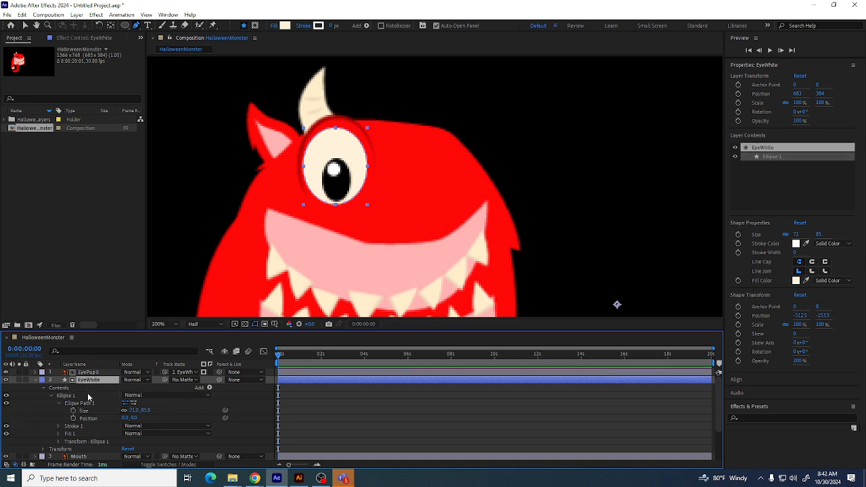
{"action": "key", "text": "Delete"}
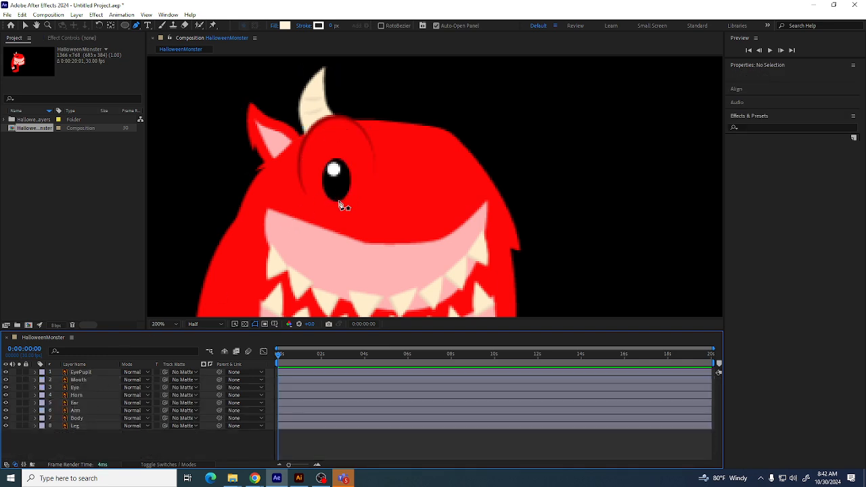
Draw a new eye-white oval around the pupil with the Pen tool
{"action": "left_click", "coordinate": [339, 202]}
{"action": "key", "text": "ctrl+z"}
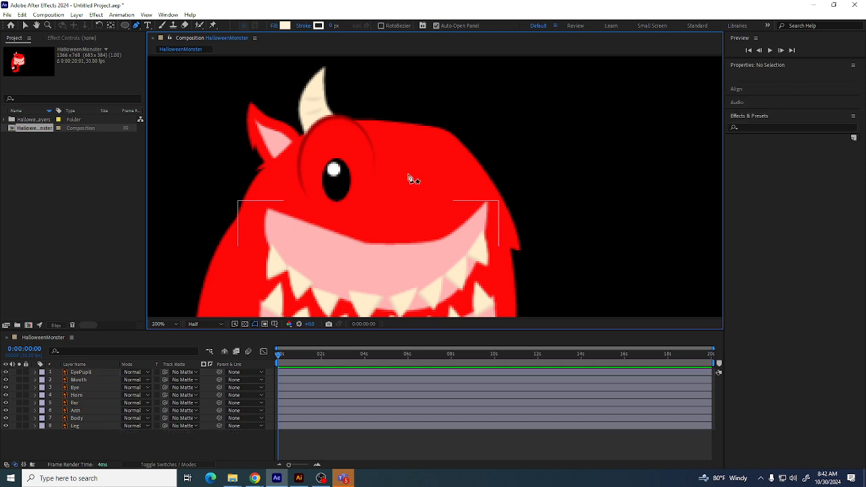
{"action": "left_click", "coordinate": [336, 203]}
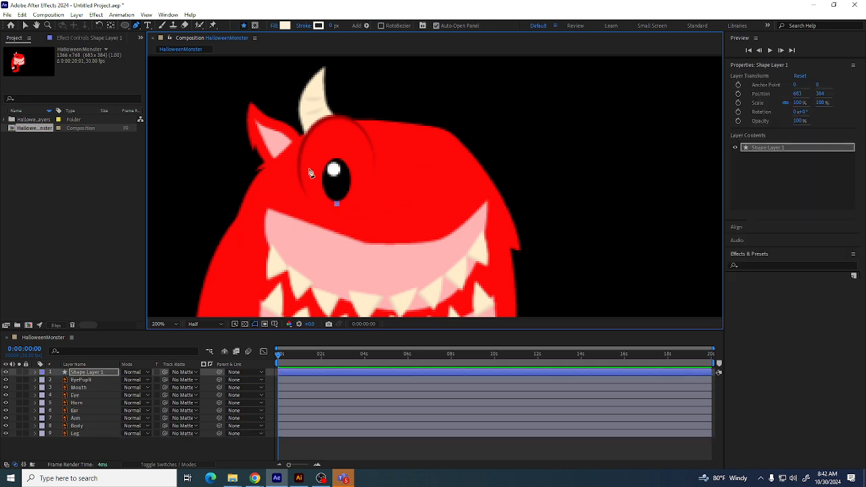
{"action": "left_click_drag", "start_coordinate": [308, 171], "coordinate": [311, 132]}
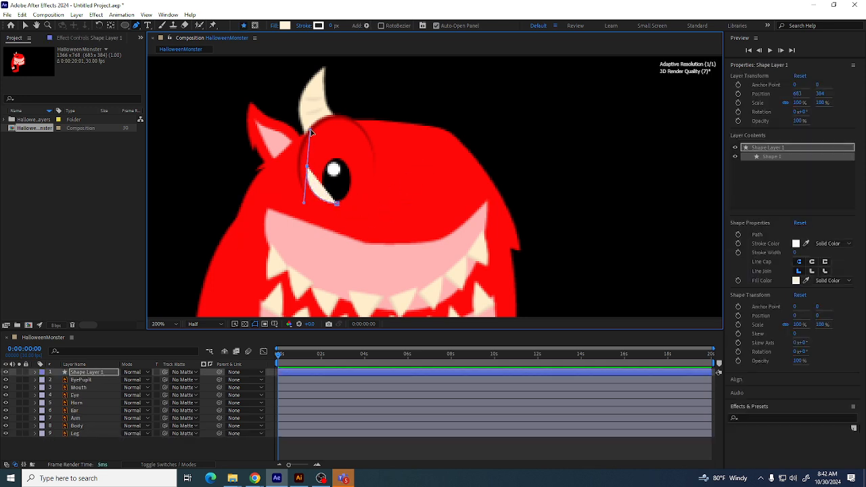
{"action": "left_click", "coordinate": [337, 127]}
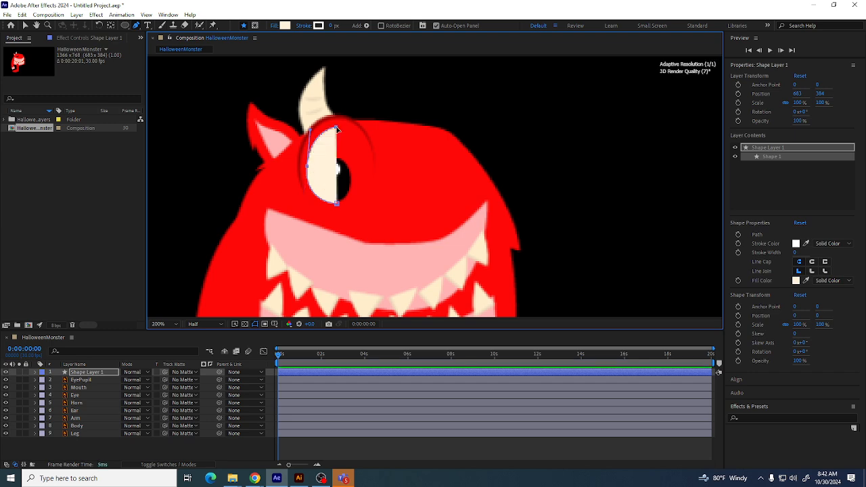
{"action": "left_click_drag", "start_coordinate": [367, 170], "coordinate": [367, 207]}
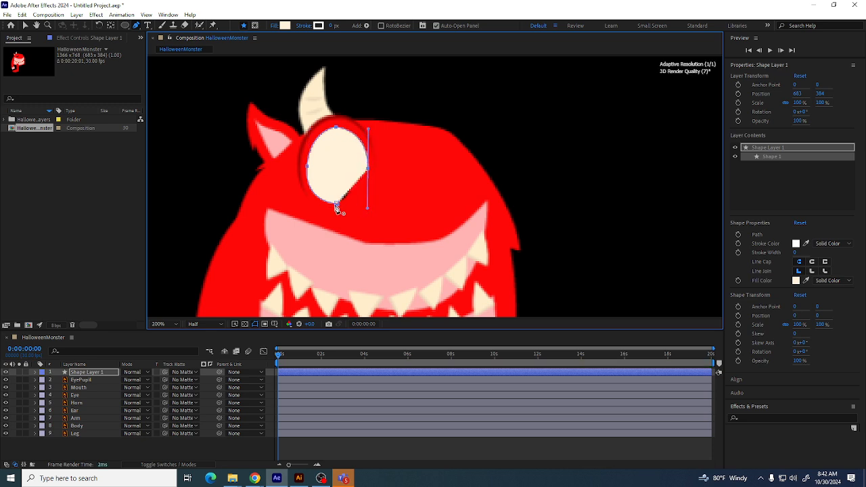
{"action": "left_click", "coordinate": [337, 204]}
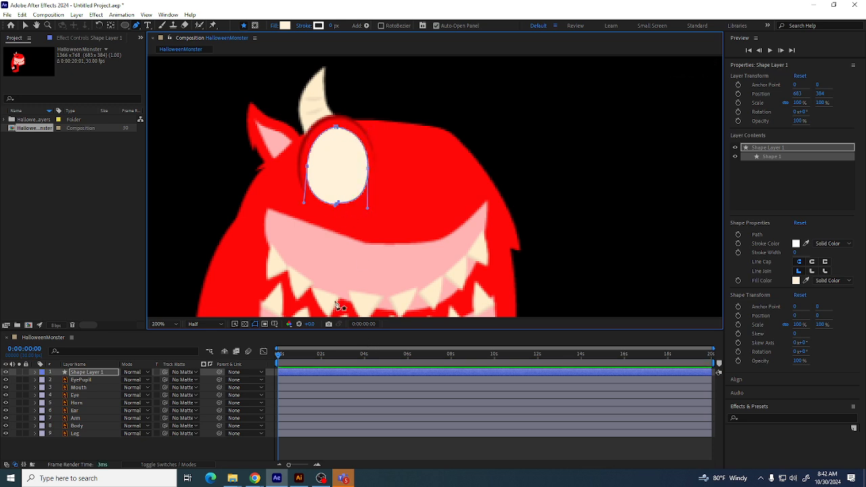
{"action": "left_click_drag", "start_coordinate": [339, 203], "coordinate": [340, 204]}
Move the new shape layer below EyePupil and set it as EyePupil's track matte, keeping it visible
{"action": "left_click_drag", "start_coordinate": [103, 376], "coordinate": [99, 382]}
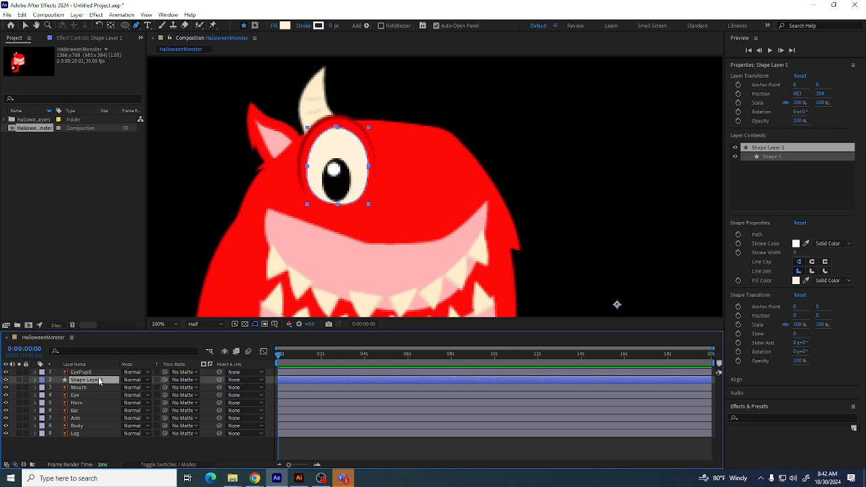
{"action": "left_click", "coordinate": [34, 373]}
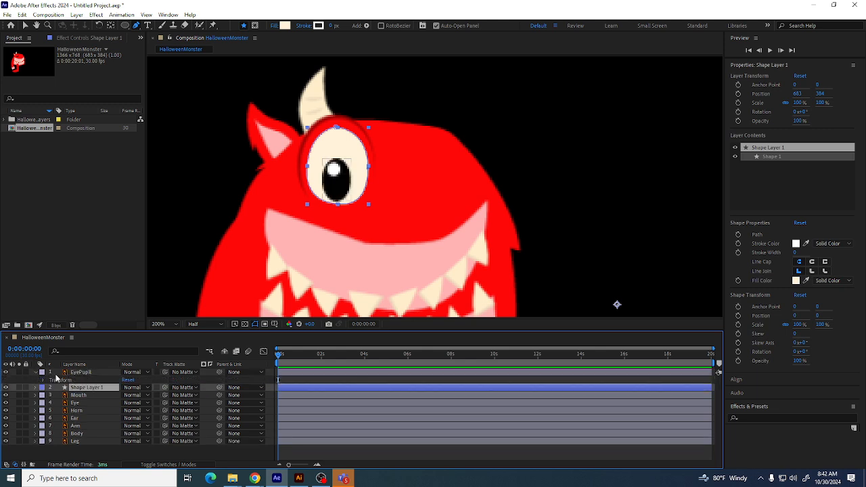
{"action": "left_click_drag", "start_coordinate": [166, 373], "coordinate": [87, 393]}
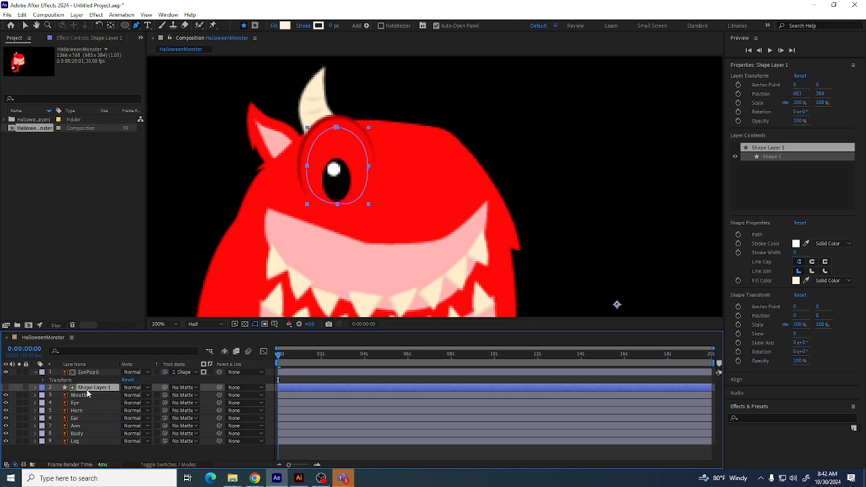
{"action": "left_click", "coordinate": [6, 388]}
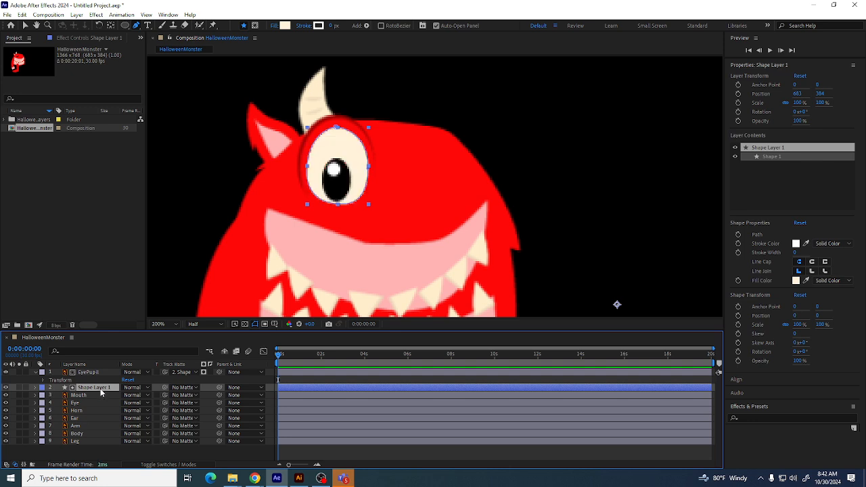
Rename the new shape layer as EyeWhite
{"action": "key", "text": "Return"}
{"action": "type", "text": "EyeWh"}
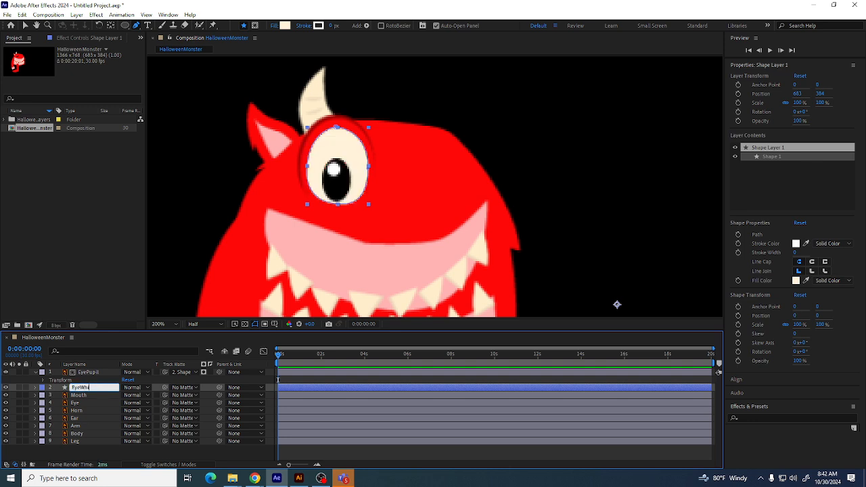
{"action": "type", "text": "ite"}
{"action": "key", "text": "Return"}
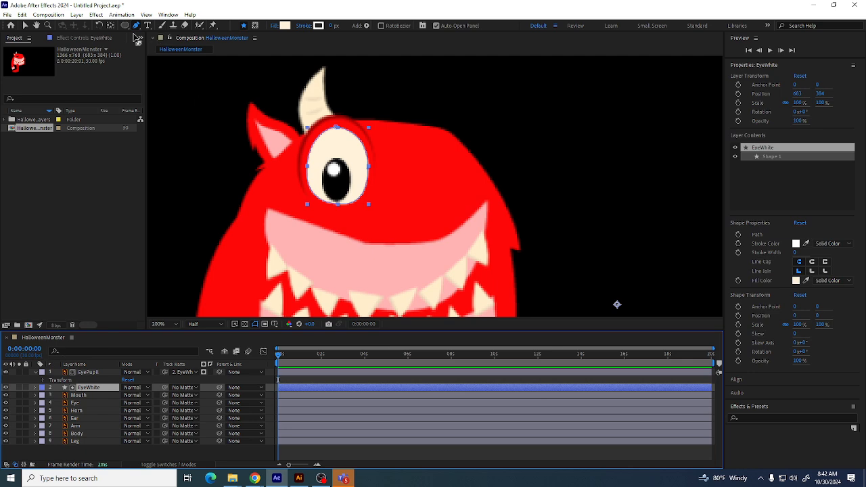
{"action": "left_click", "coordinate": [26, 25]}
{"action": "left_click", "coordinate": [463, 116]}
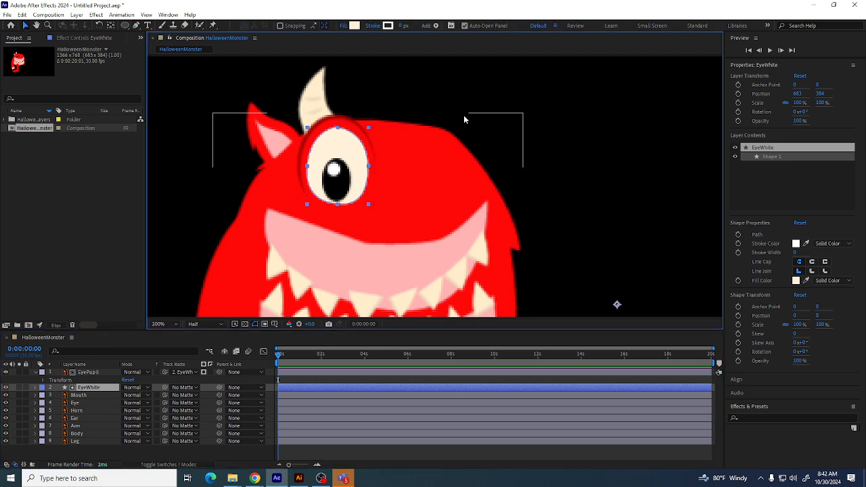
{"action": "left_click", "coordinate": [95, 374]}
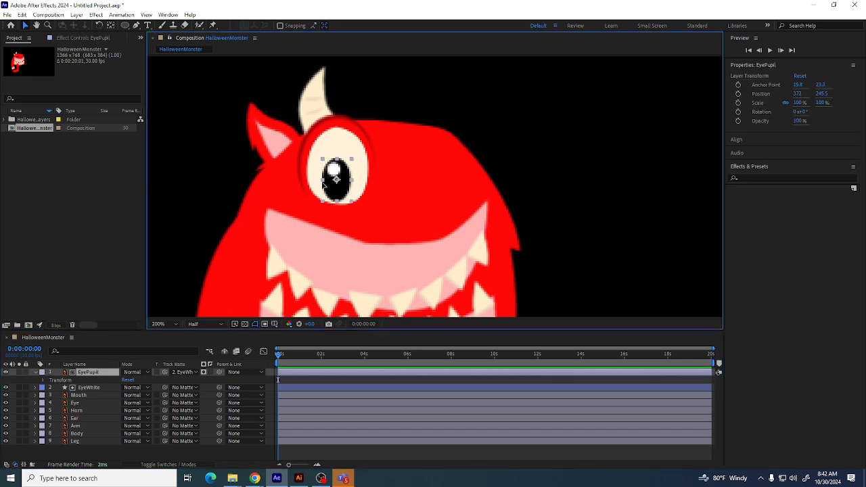
{"action": "mouse_move", "coordinate": [335, 176]}
{"action": "left_mouse_down"}
{"action": "mouse_move", "coordinate": [314, 191]}
{"action": "mouse_move", "coordinate": [343, 173]}
{"action": "mouse_move", "coordinate": [349, 179]}
{"action": "left_mouse_up"}
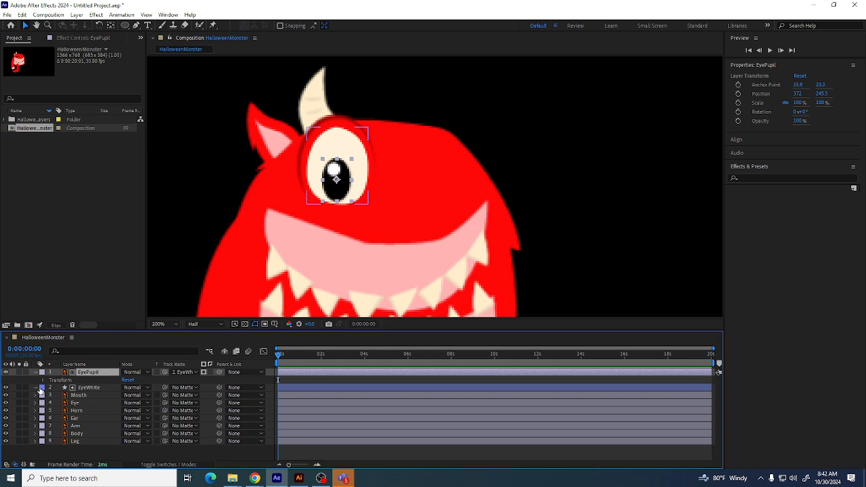
Enable keyframes on the EyeWhite path and add path keyframes at 0:00:00:00 and 0:00:00:26
{"action": "left_click", "coordinate": [35, 387]}
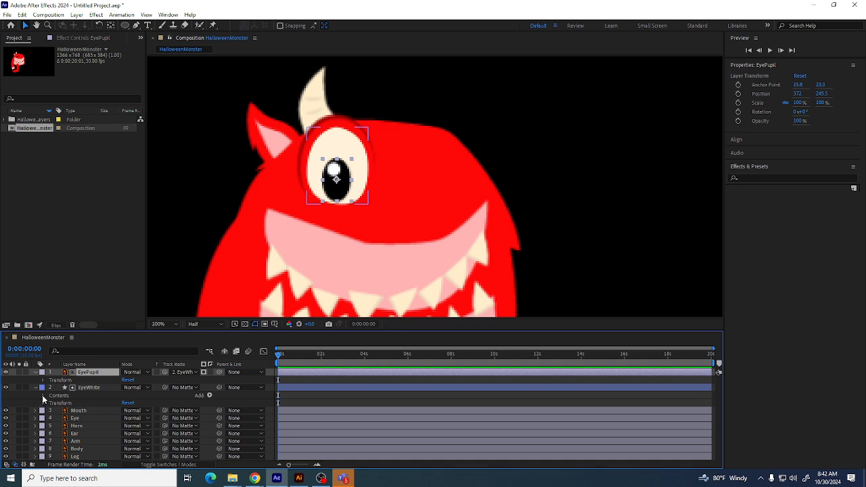
{"action": "left_click", "coordinate": [43, 396]}
{"action": "left_click", "coordinate": [51, 404]}
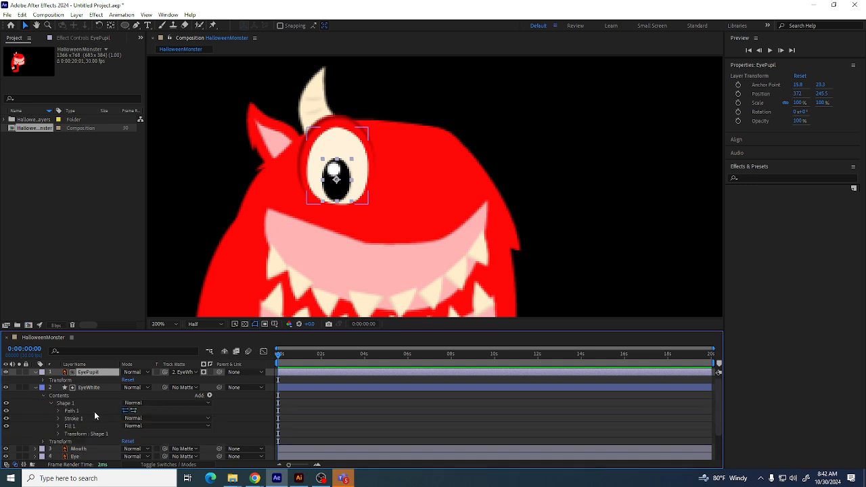
{"action": "left_click", "coordinate": [58, 411]}
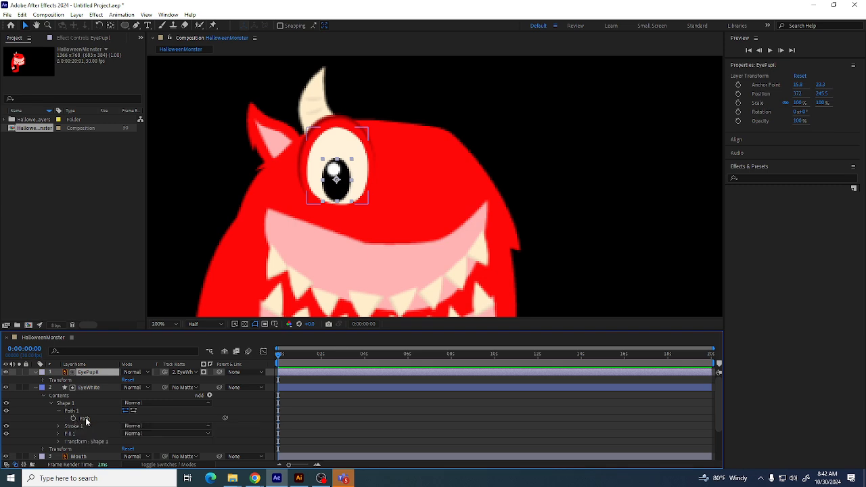
{"action": "left_click", "coordinate": [85, 419]}
{"action": "left_click", "coordinate": [73, 418]}
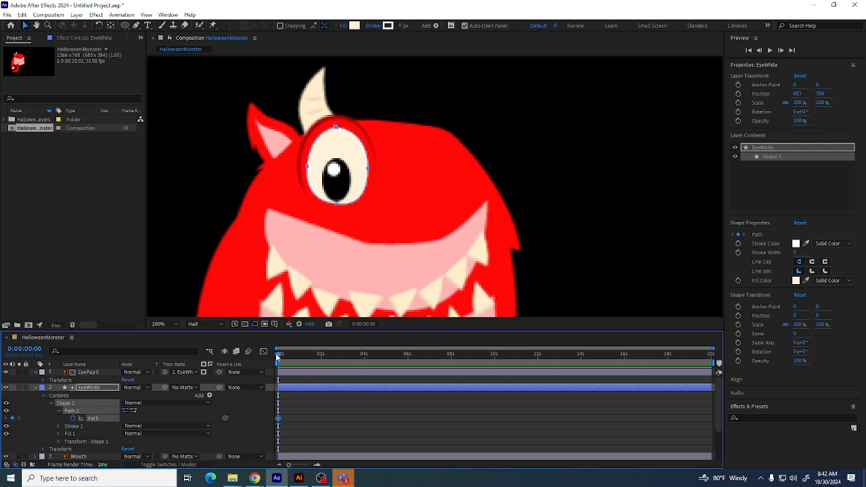
{"action": "left_click_drag", "start_coordinate": [277, 356], "coordinate": [297, 356]}
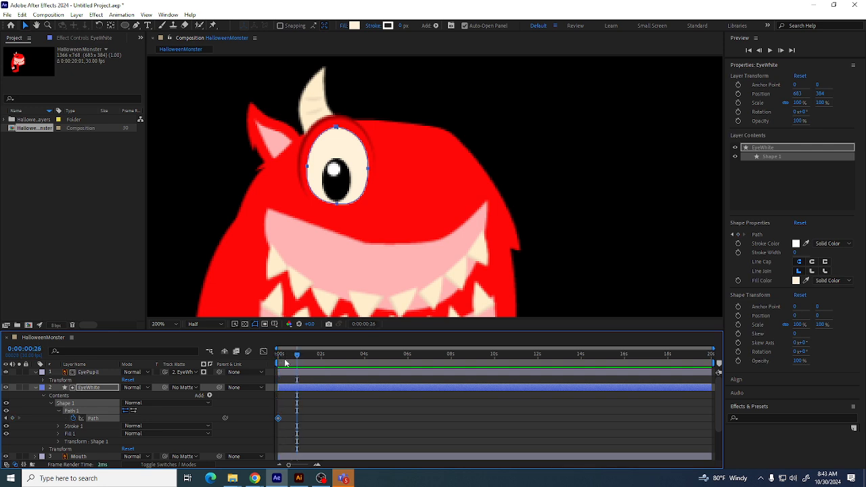
{"action": "left_click", "coordinate": [12, 418]}
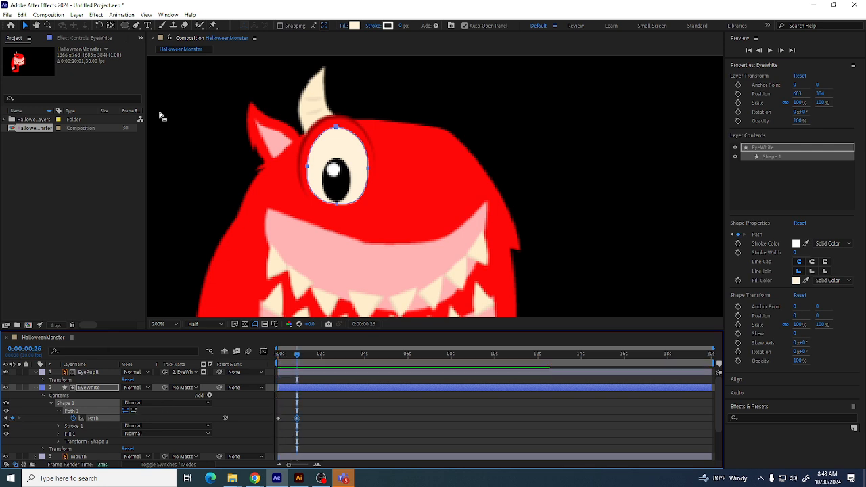
Reshape the EyeWhite path at 0:00:00:26 by pulling its top and bottom points into a half-closed eye
{"action": "double_click", "coordinate": [346, 138]}
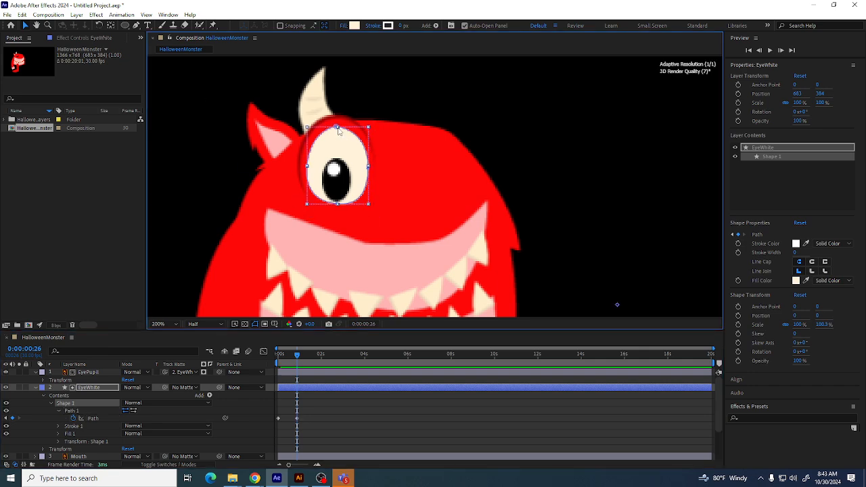
{"action": "left_click", "coordinate": [460, 94]}
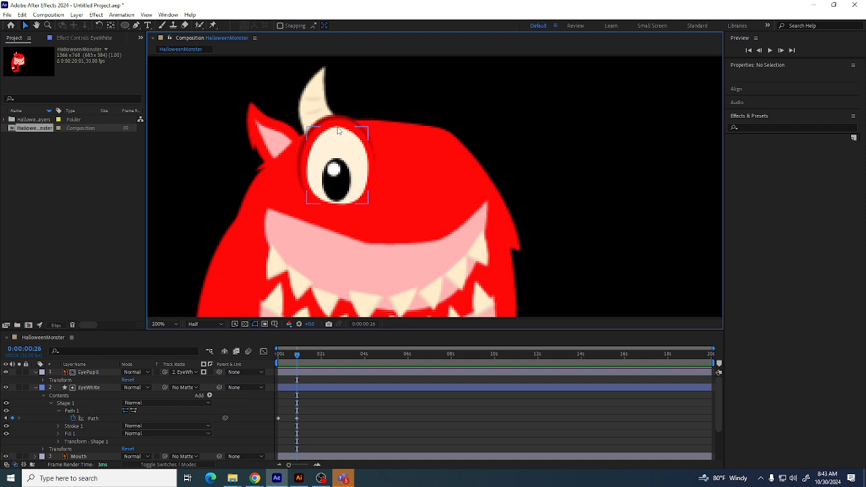
{"action": "left_click", "coordinate": [338, 131]}
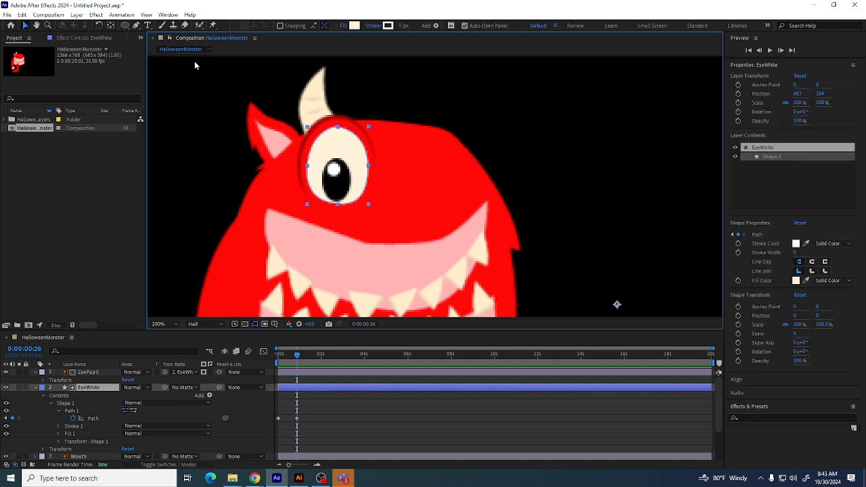
{"action": "left_click", "coordinate": [136, 25]}
{"action": "left_click_drag", "start_coordinate": [338, 130], "coordinate": [352, 177]}
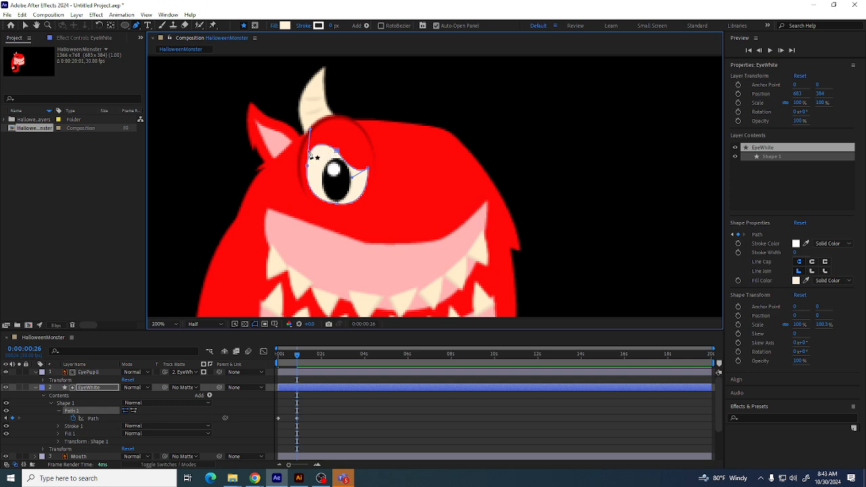
{"action": "left_click_drag", "start_coordinate": [307, 165], "coordinate": [325, 140]}
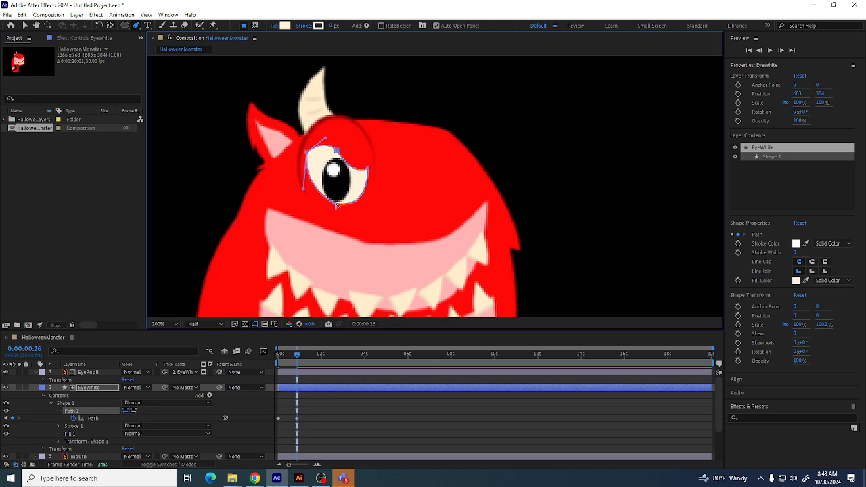
{"action": "left_click_drag", "start_coordinate": [331, 205], "coordinate": [317, 203]}
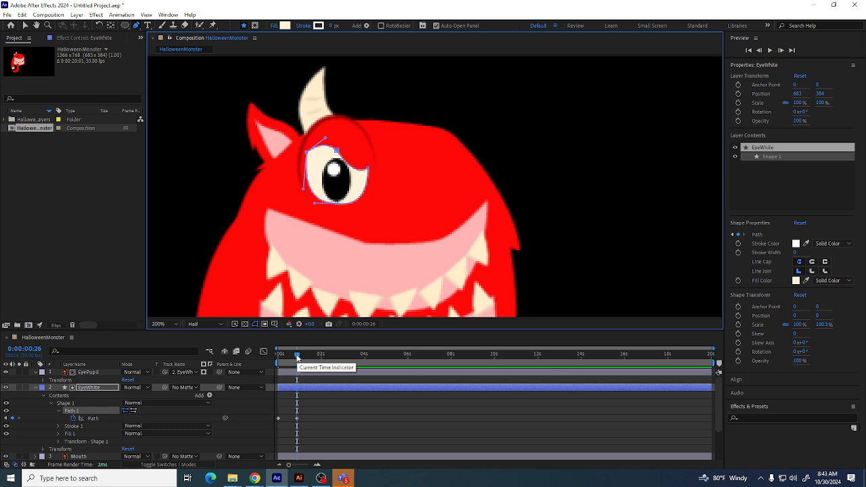
Delete the EyeWhite path keyframes, removing the blink animation
{"action": "left_click_drag", "start_coordinate": [295, 360], "coordinate": [222, 402]}
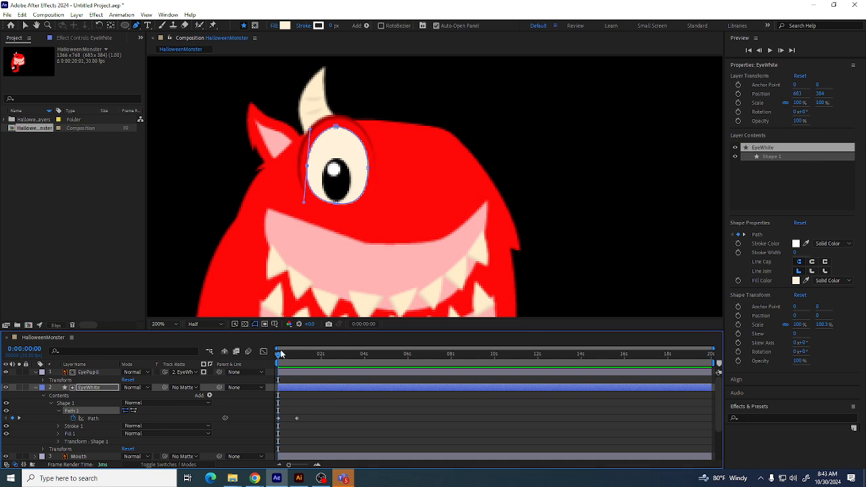
{"action": "mouse_move", "coordinate": [279, 357]}
{"action": "left_mouse_down"}
{"action": "mouse_move", "coordinate": [315, 357]}
{"action": "mouse_move", "coordinate": [277, 357]}
{"action": "left_mouse_up"}
{"action": "left_click", "coordinate": [298, 417]}
{"action": "left_click_drag", "start_coordinate": [301, 420], "coordinate": [303, 424]}
{"action": "key", "text": "Delete"}
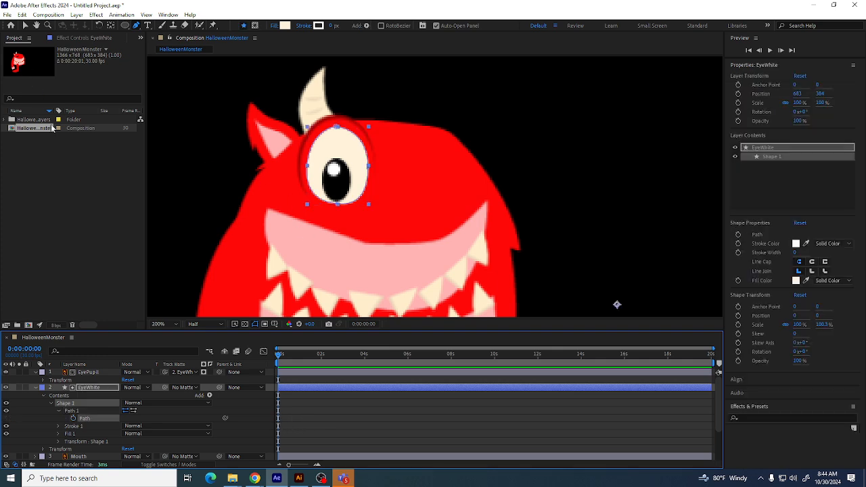
Collapse the layer properties and parent both EyePupil and EyeWhite to the Eye layer
{"action": "left_click", "coordinate": [35, 388]}
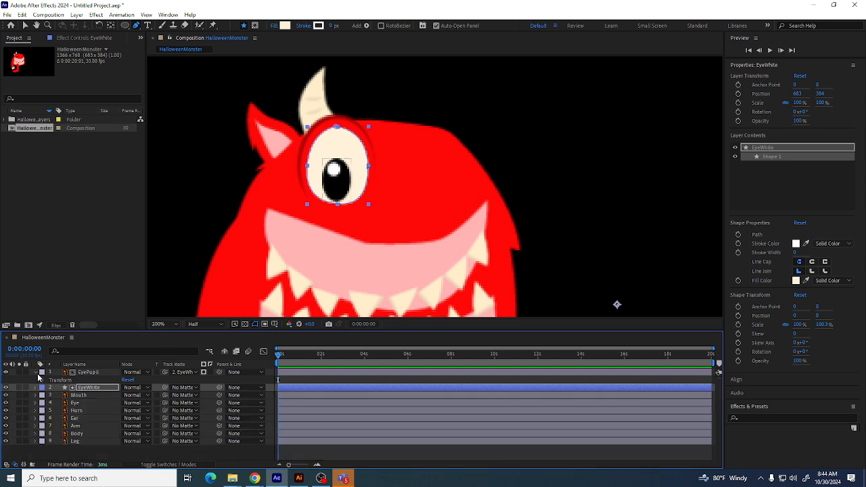
{"action": "left_click", "coordinate": [38, 376]}
{"action": "left_click", "coordinate": [100, 374]}
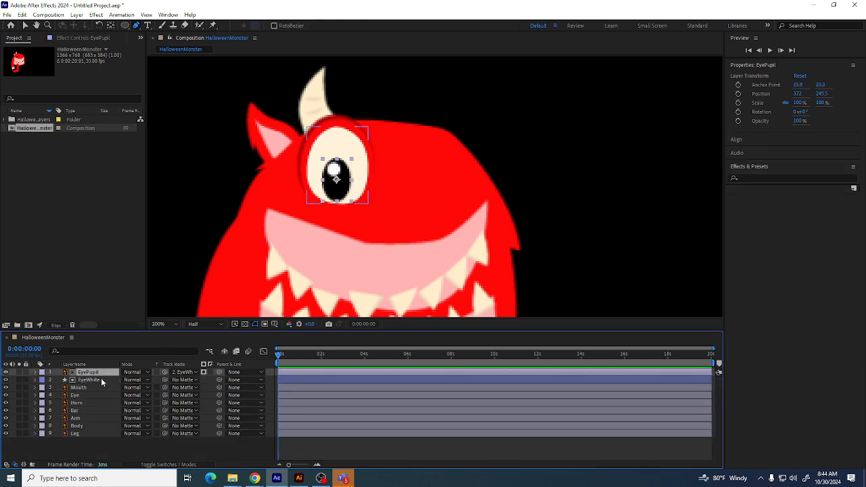
{"action": "left_click", "coordinate": [101, 381]}
{"action": "left_click", "coordinate": [97, 373], "text": "shift"}
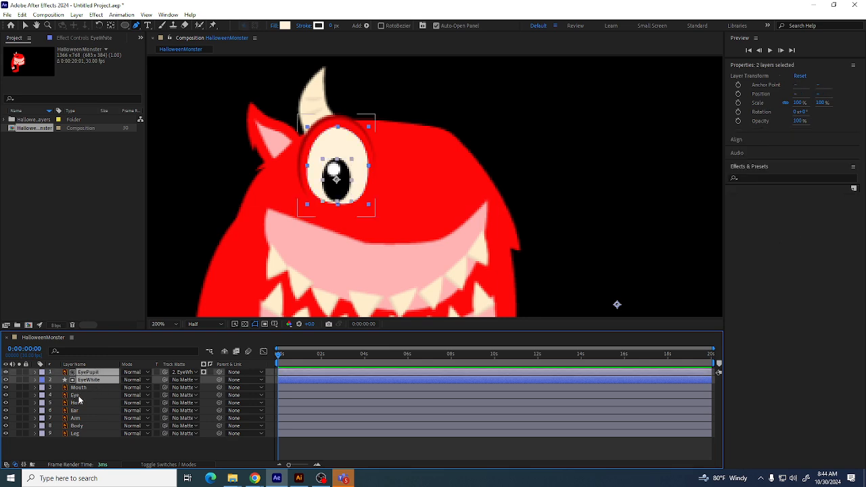
{"action": "left_click", "coordinate": [78, 396], "text": "ctrl"}
{"action": "left_click_drag", "start_coordinate": [81, 398], "coordinate": [85, 389]}
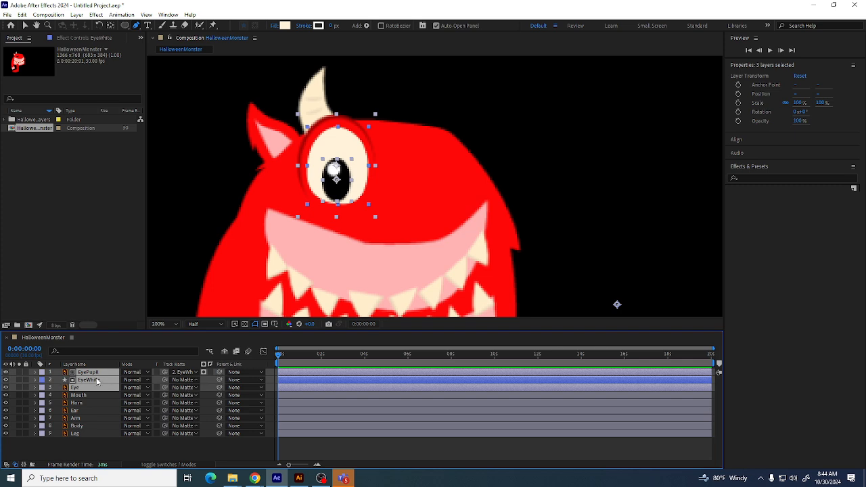
{"action": "left_click", "coordinate": [77, 426]}
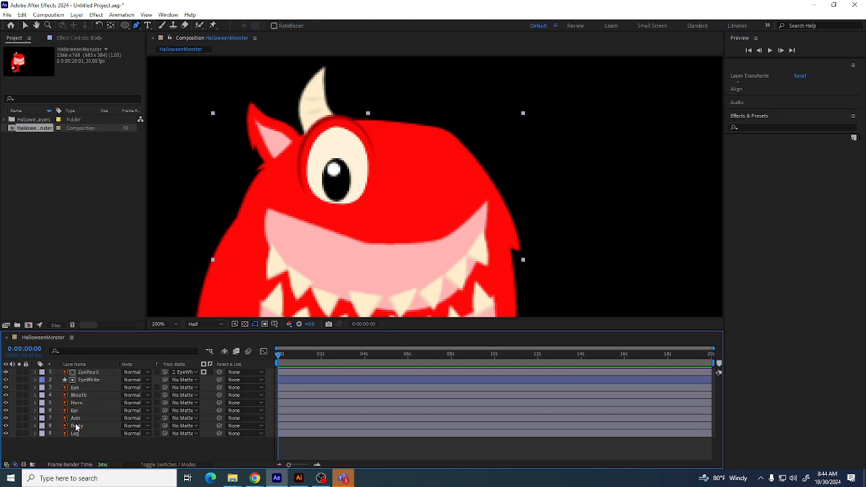
{"action": "left_click", "coordinate": [79, 388]}
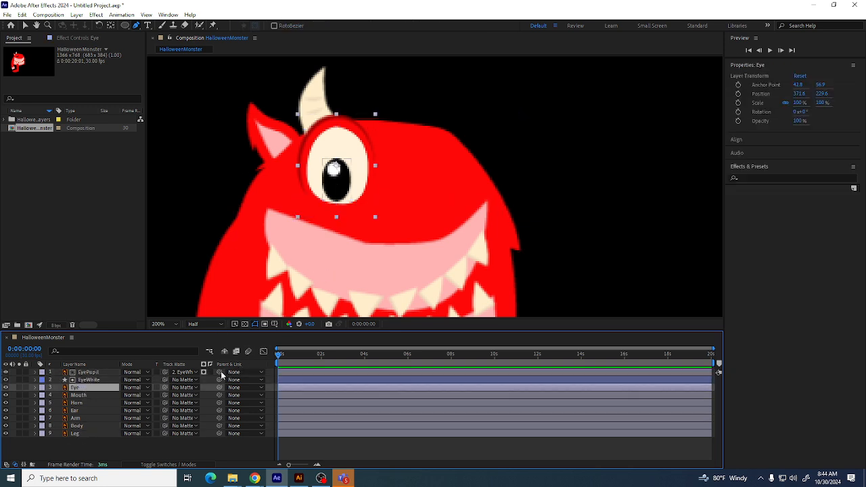
{"action": "left_click_drag", "start_coordinate": [220, 376], "coordinate": [88, 387]}
{"action": "left_click_drag", "start_coordinate": [219, 380], "coordinate": [87, 389]}
{"action": "key", "text": "w"}
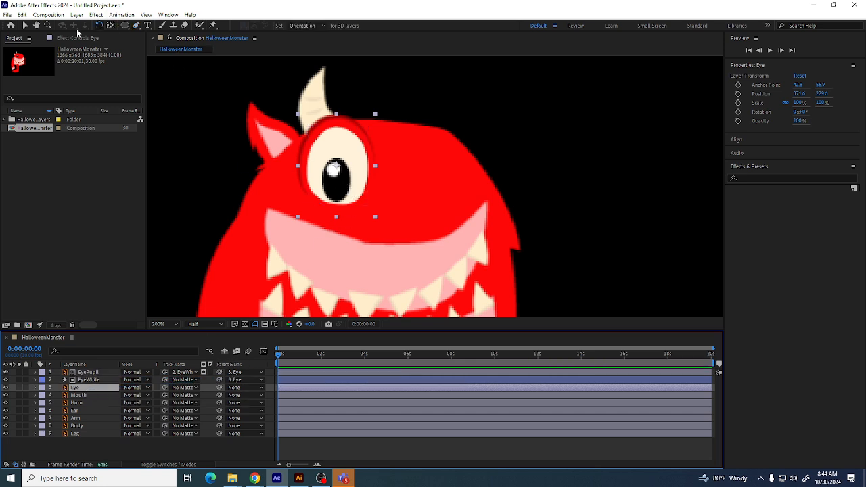
Move the Eye layer to test the parenting, then undo the move
{"action": "left_click", "coordinate": [26, 26]}
{"action": "mouse_move", "coordinate": [339, 153]}
{"action": "left_mouse_down"}
{"action": "mouse_move", "coordinate": [385, 155]}
{"action": "mouse_move", "coordinate": [329, 156]}
{"action": "mouse_move", "coordinate": [406, 160]}
{"action": "mouse_move", "coordinate": [346, 162]}
{"action": "left_mouse_up"}
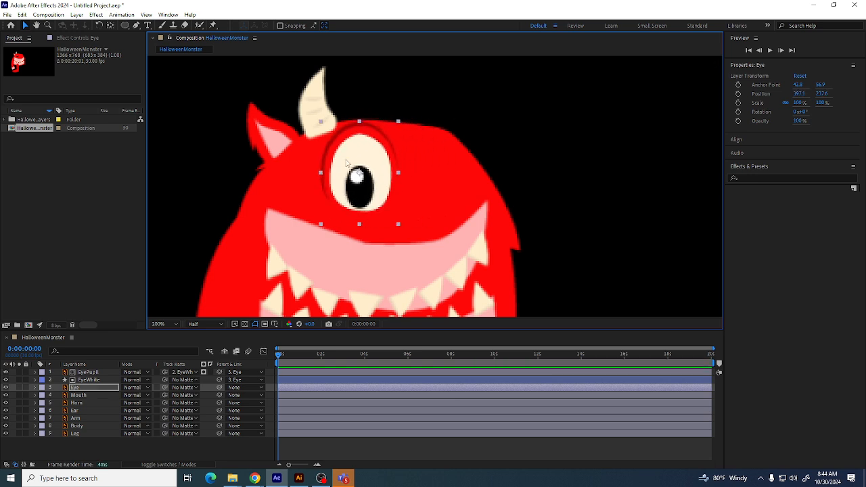
{"action": "key", "text": "ctrl+z"}
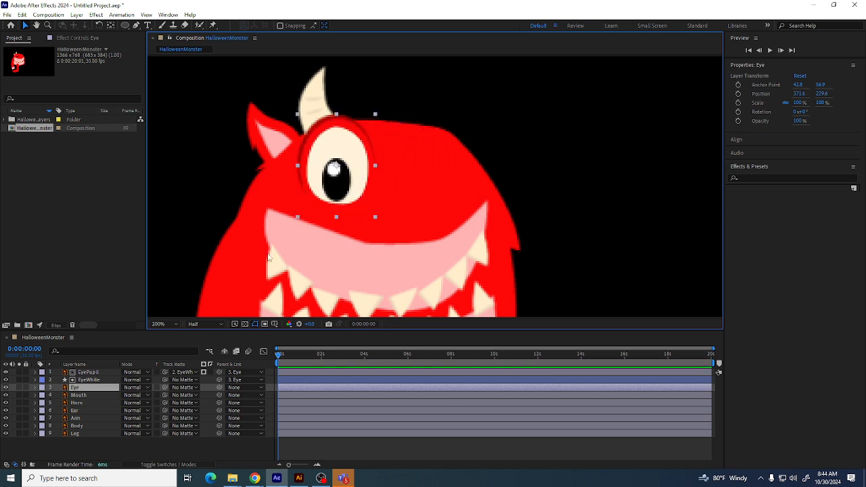
Select the Mouth layer, zoom toward the mouth, and switch to the Ellipse tool with no layer selected
{"action": "left_click", "coordinate": [82, 396]}
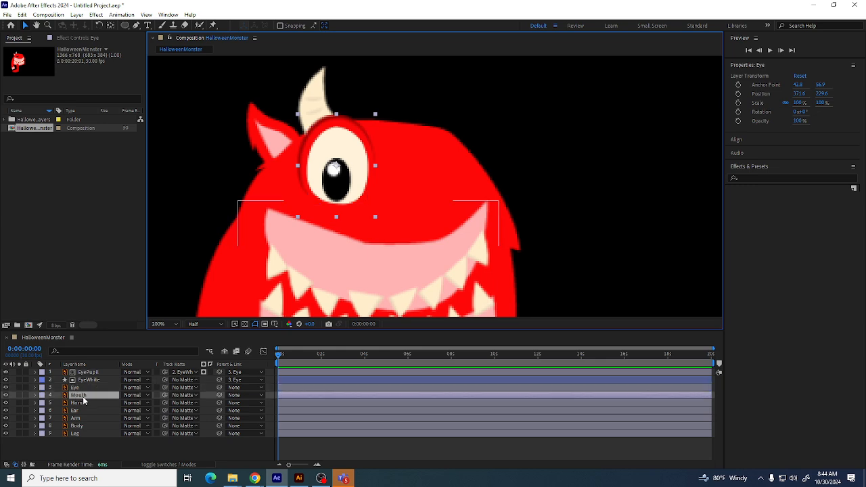
{"action": "left_click", "coordinate": [136, 25]}
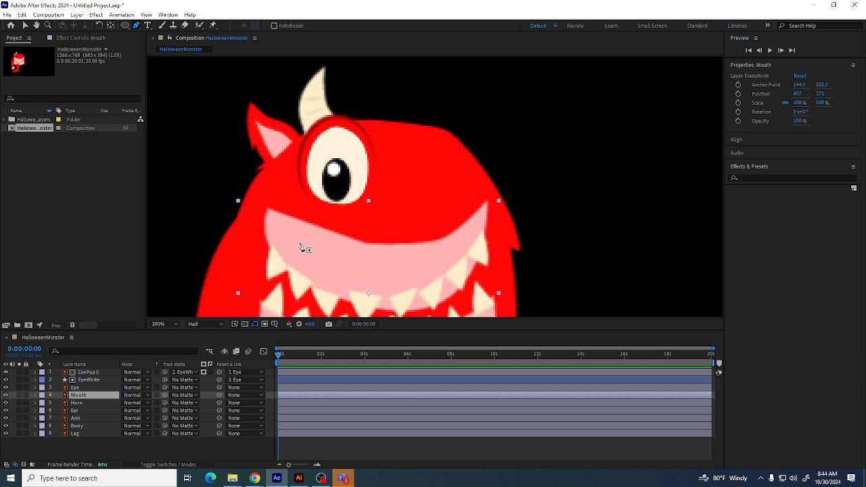
{"action": "scroll", "coordinate": [297, 227], "scroll_direction": "down", "scroll_amount": 2}
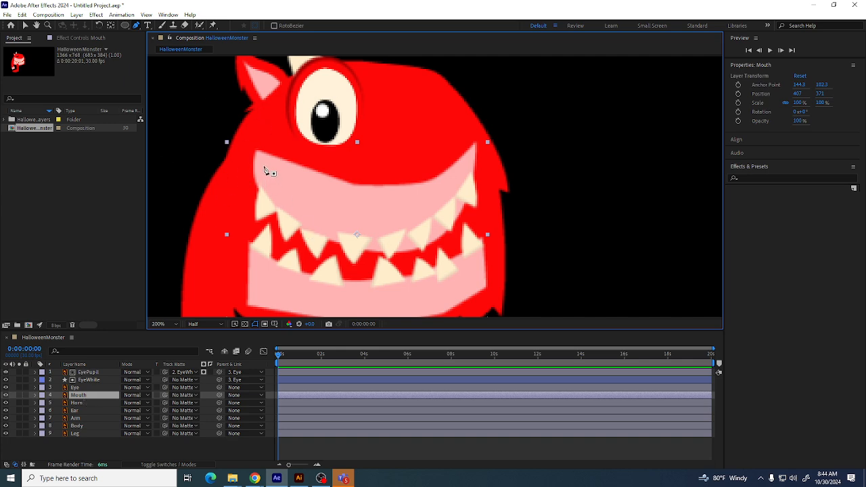
{"action": "left_click", "coordinate": [125, 25]}
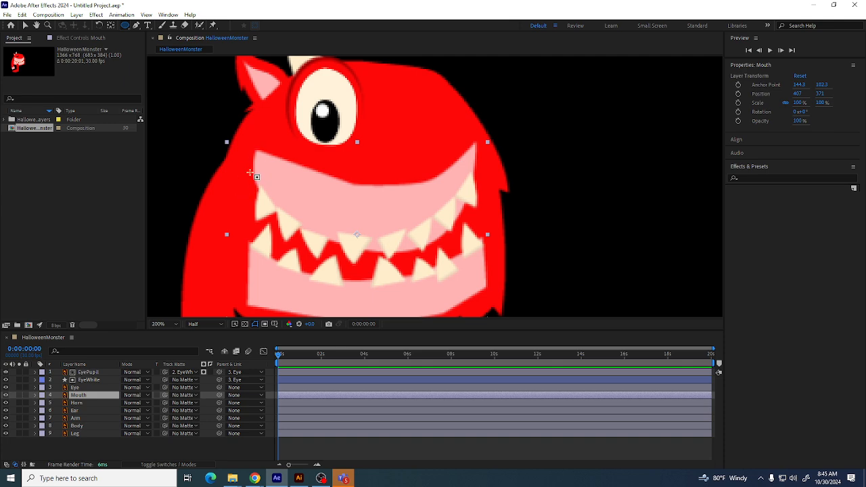
{"action": "left_click", "coordinate": [123, 28]}
{"action": "left_click", "coordinate": [146, 29]}
{"action": "left_click", "coordinate": [124, 29]}
{"action": "left_click", "coordinate": [154, 47]}
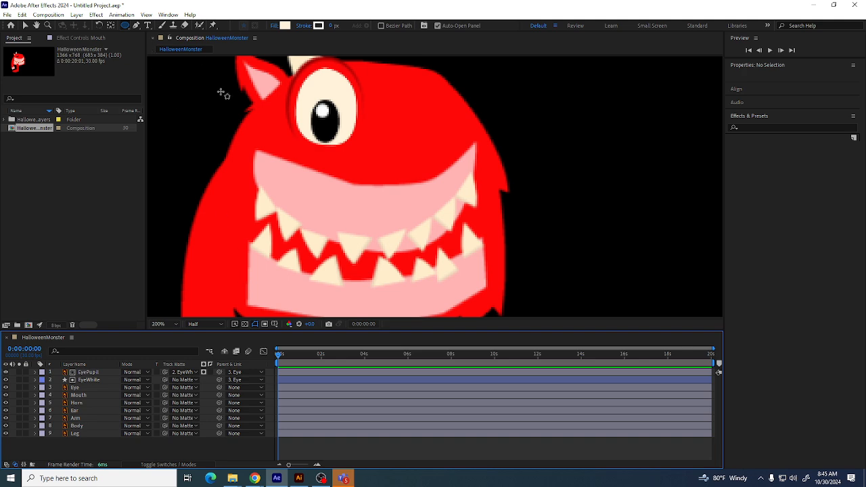
Set the shape fill colour to a dark red
{"action": "left_click", "coordinate": [285, 26]}
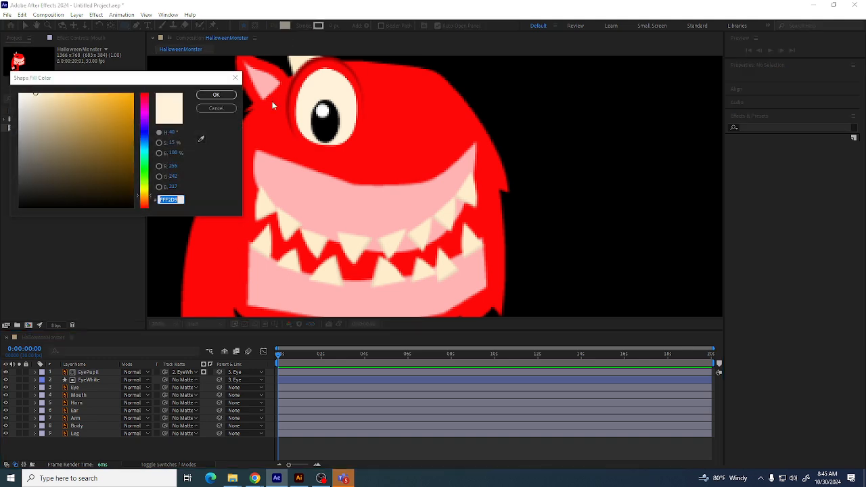
{"action": "left_click", "coordinate": [144, 205]}
{"action": "mouse_move", "coordinate": [94, 185]}
{"action": "left_mouse_down"}
{"action": "mouse_move", "coordinate": [48, 155]}
{"action": "mouse_move", "coordinate": [124, 142]}
{"action": "mouse_move", "coordinate": [131, 167]}
{"action": "left_mouse_up"}
{"action": "left_click", "coordinate": [230, 94]}
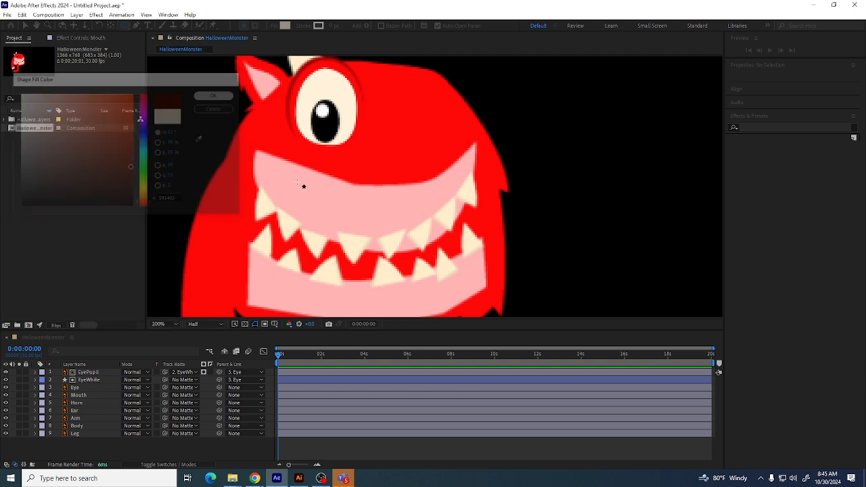
Draw a dark red ellipse about 300 × 240 px over the mouth and move its layer below the Mouth layer
{"action": "left_click_drag", "start_coordinate": [227, 135], "coordinate": [498, 351]}
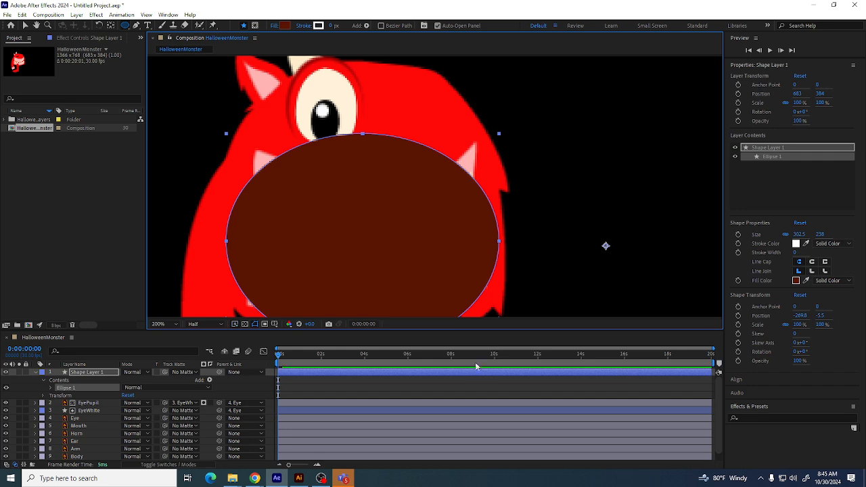
{"action": "left_click_drag", "start_coordinate": [94, 377], "coordinate": [91, 431]}
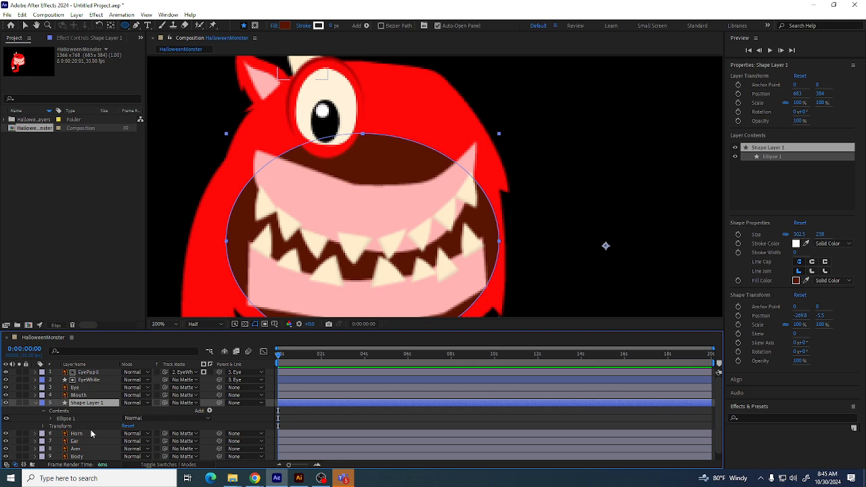
Darken the ellipse's fill colour to 300A00 and collapse the shape layer's properties
{"action": "left_click", "coordinate": [284, 26]}
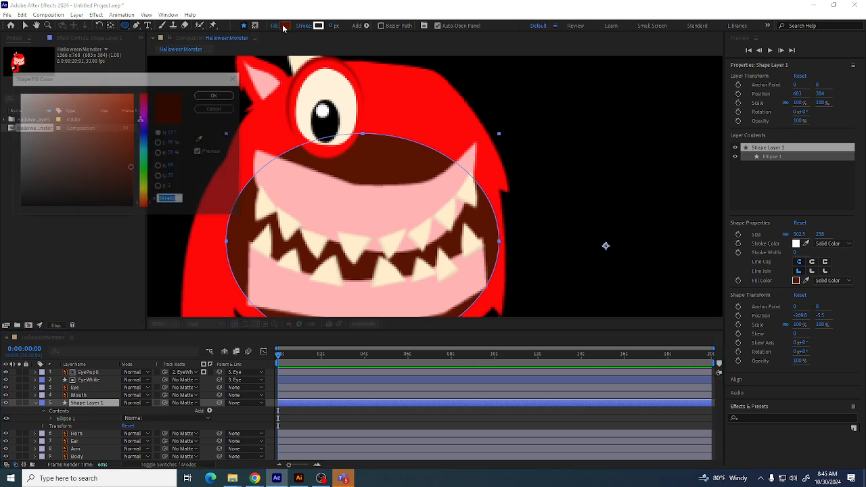
{"action": "left_click", "coordinate": [131, 185]}
{"action": "left_click", "coordinate": [224, 97]}
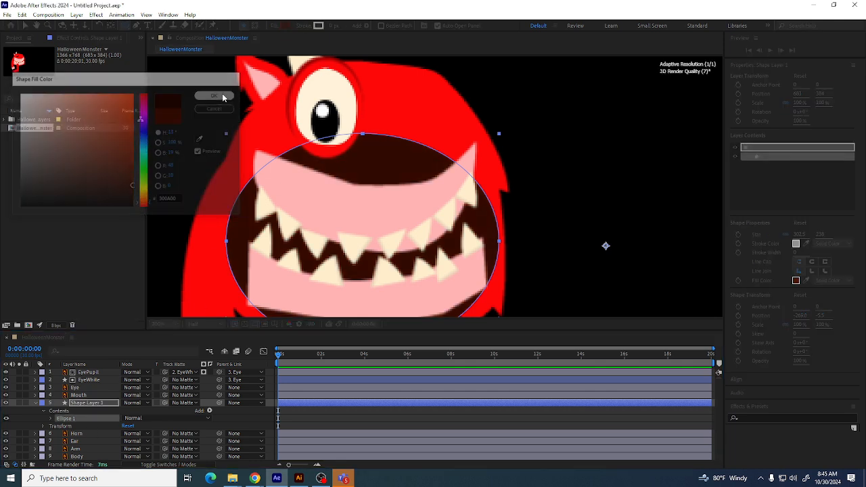
{"action": "left_click", "coordinate": [36, 404]}
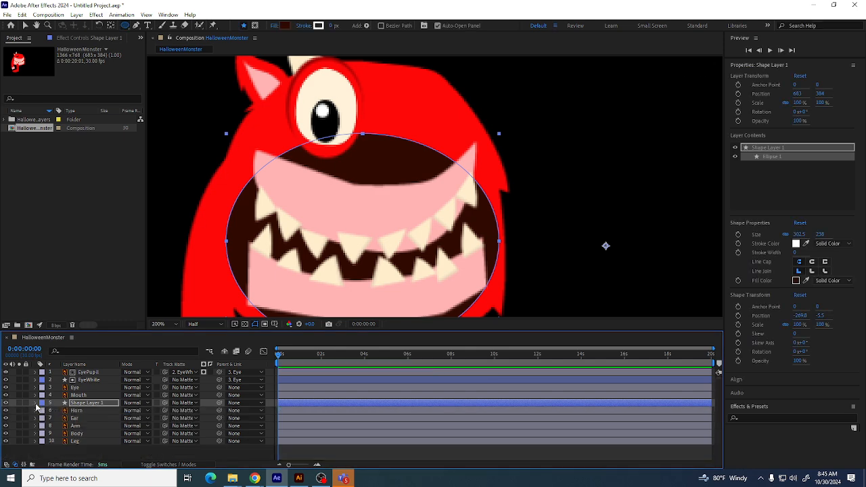
Select the Mouth and ellipse layers together and try to pre-compose them
{"action": "left_click", "coordinate": [79, 396], "text": "ctrl"}
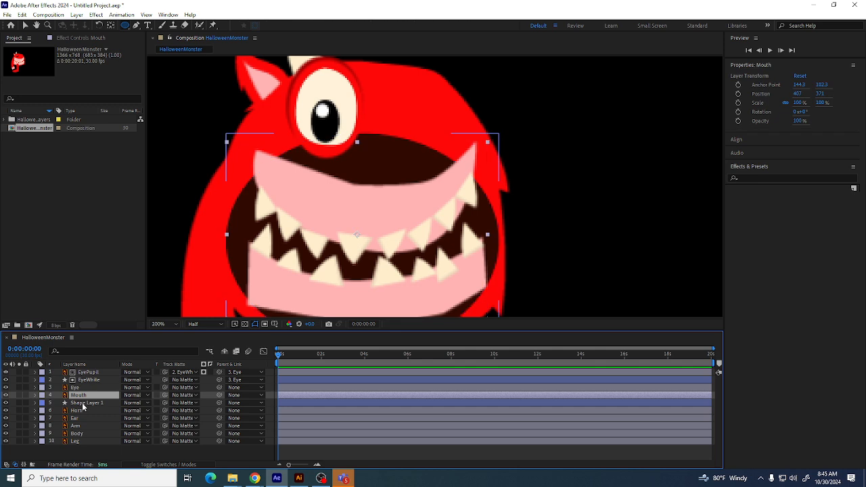
{"action": "right_click", "coordinate": [80, 396]}
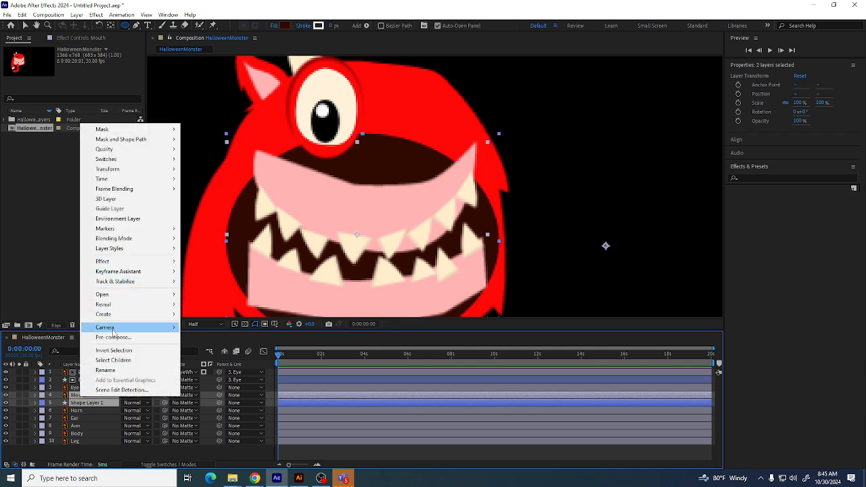
{"action": "left_click", "coordinate": [113, 337]}
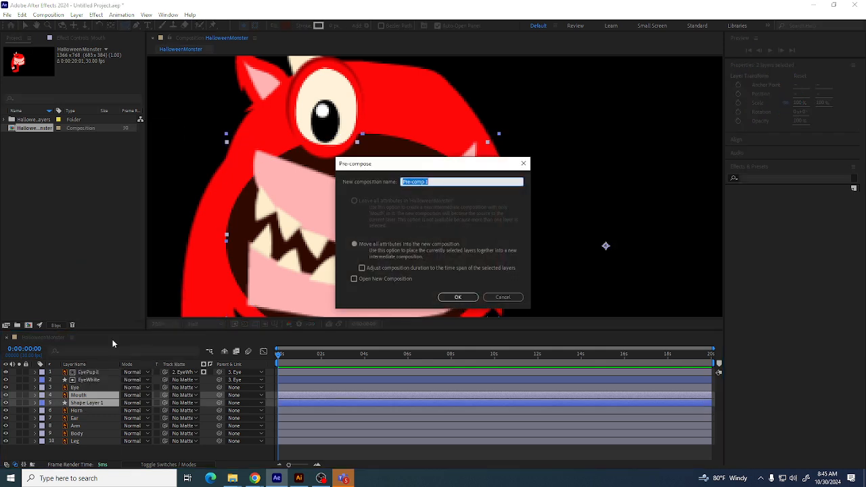
{"action": "left_click", "coordinate": [503, 298]}
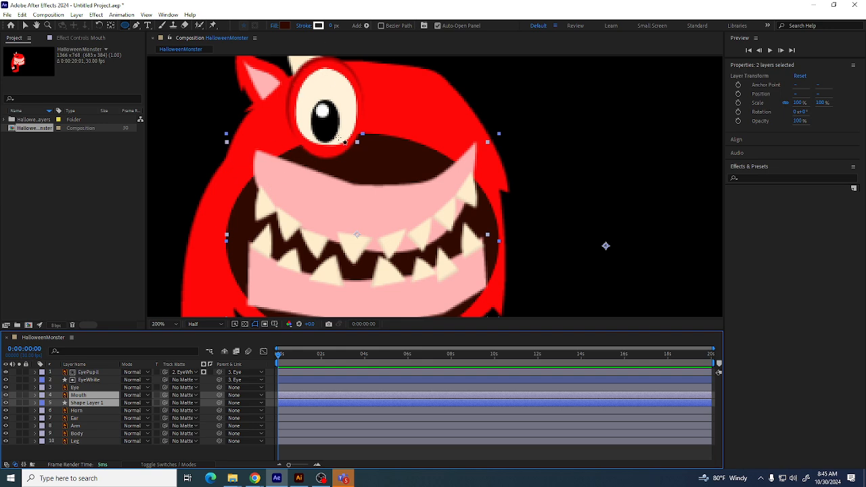
{"action": "right_click", "coordinate": [338, 406]}
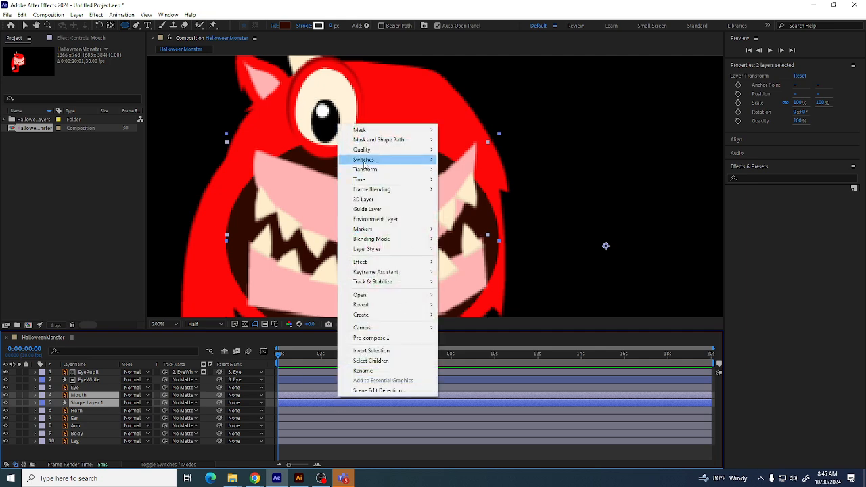
{"action": "left_click", "coordinate": [375, 338]}
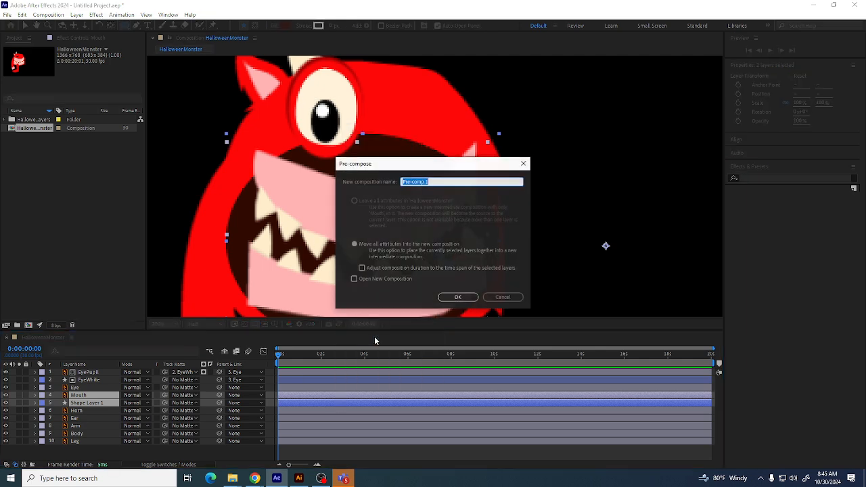
{"action": "left_click", "coordinate": [450, 297]}
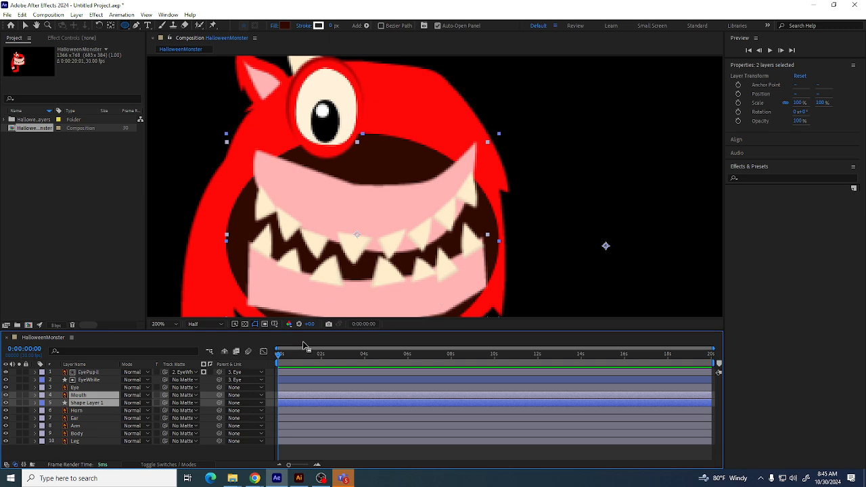
{"action": "left_click", "coordinate": [299, 478]}
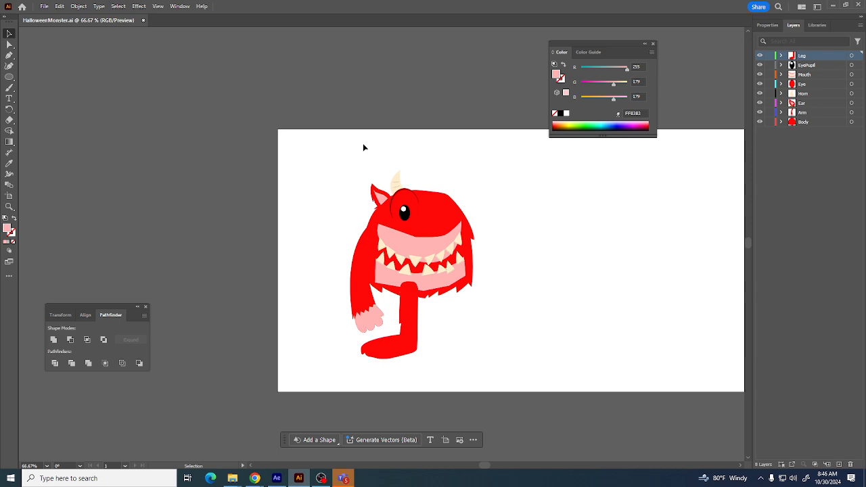
{"action": "left_click", "coordinate": [300, 479]}
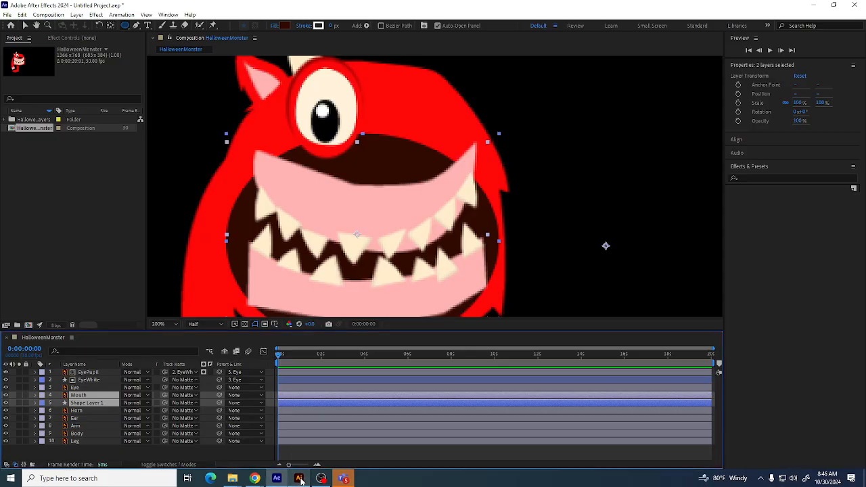
{"action": "left_click", "coordinate": [300, 479]}
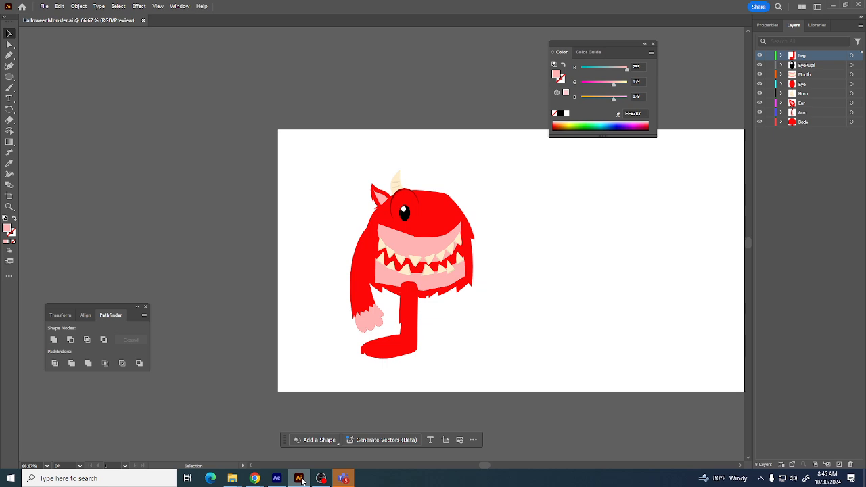
{"action": "mouse_move", "coordinate": [301, 480]}
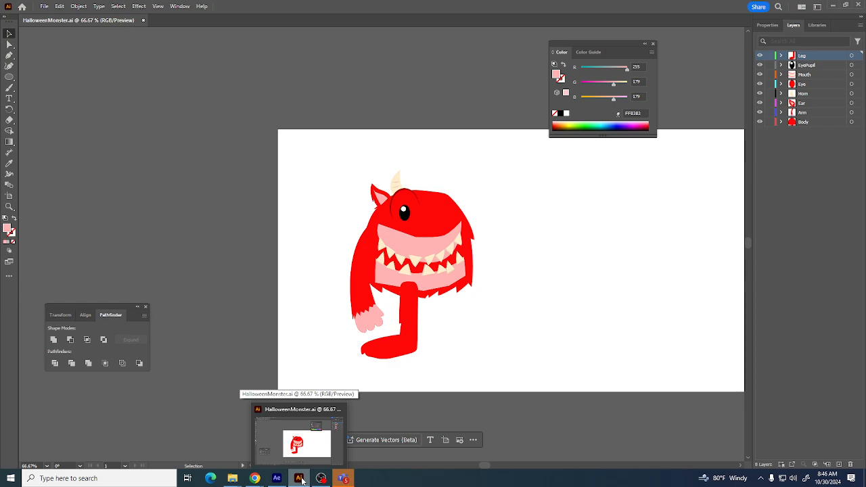
{"action": "left_click", "coordinate": [299, 479]}
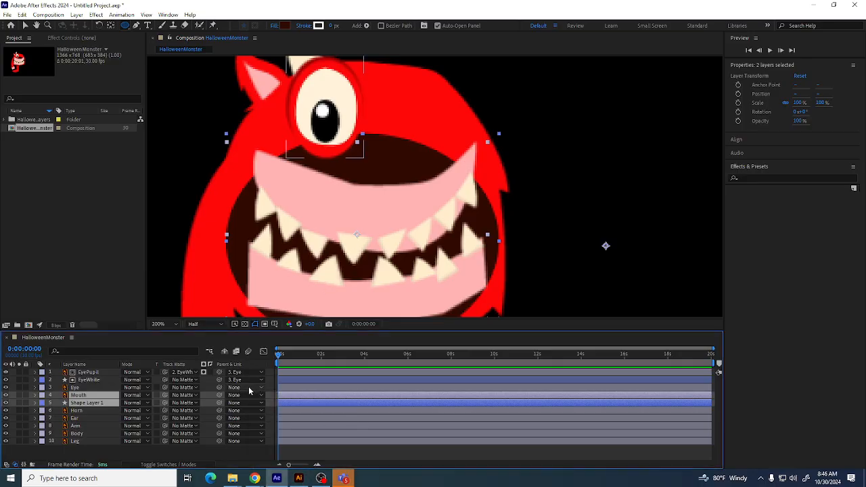
Pre-compose the Mouth and ellipse layers into a new composition named Mouth
{"action": "right_click", "coordinate": [101, 397]}
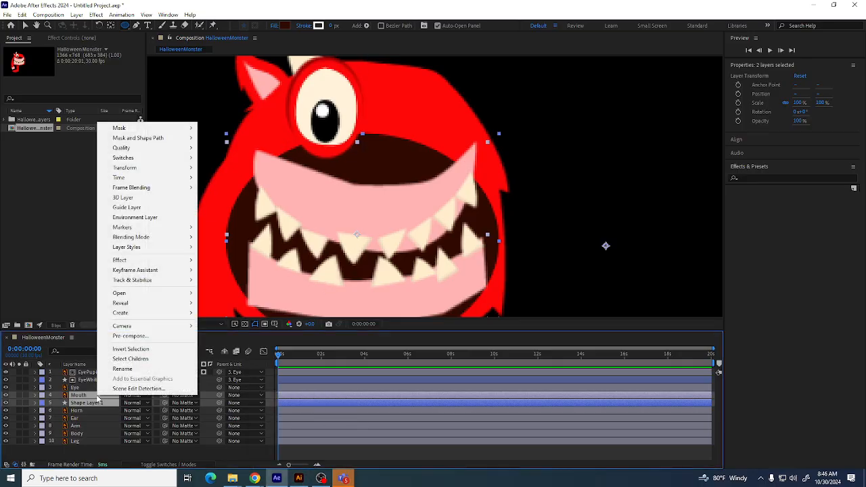
{"action": "left_click", "coordinate": [130, 336]}
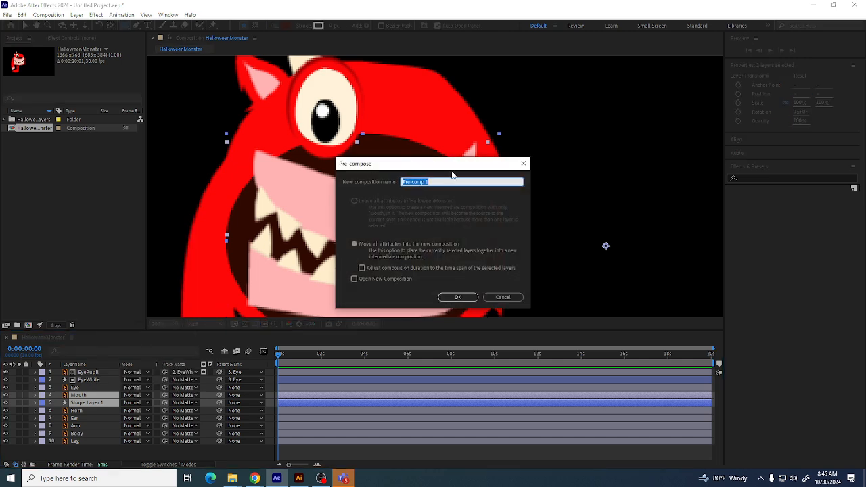
{"action": "type", "text": "MN"}
{"action": "type", "text": "uth"}
{"action": "key", "text": "Return"}
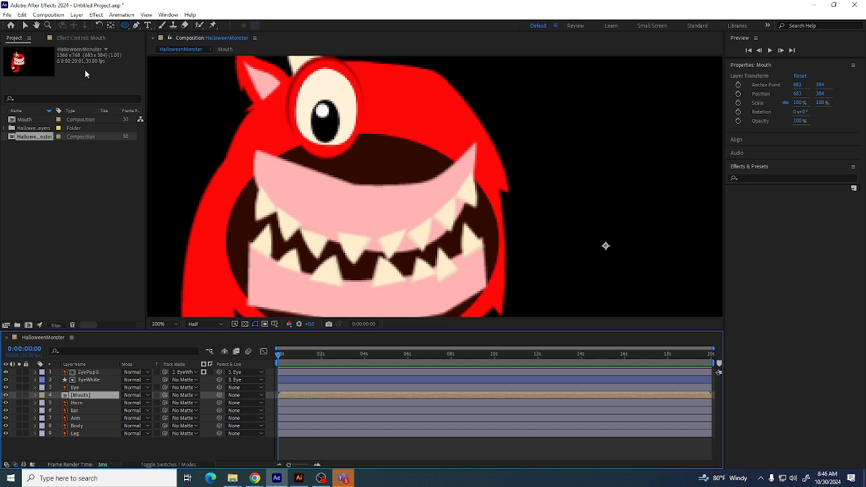
Draw a closed smile-shaped mask around the mouth on the Mouth precomp with the Pen tool
{"action": "left_click", "coordinate": [136, 25]}
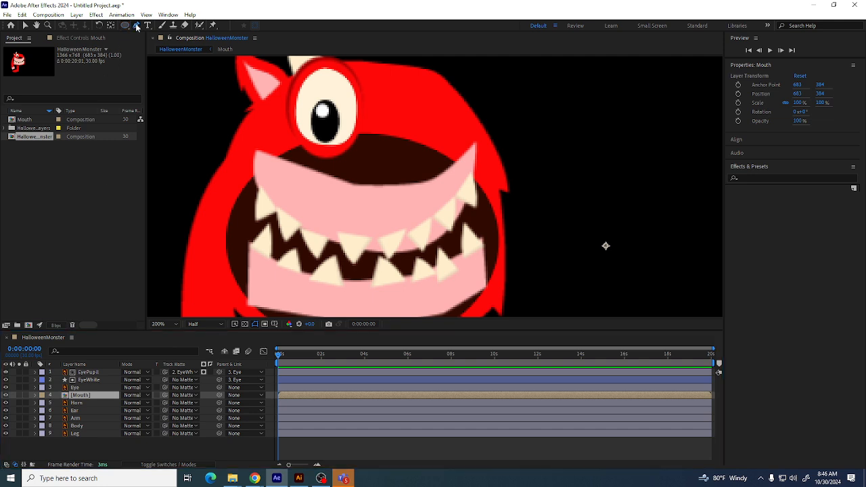
{"action": "left_click", "coordinate": [257, 175]}
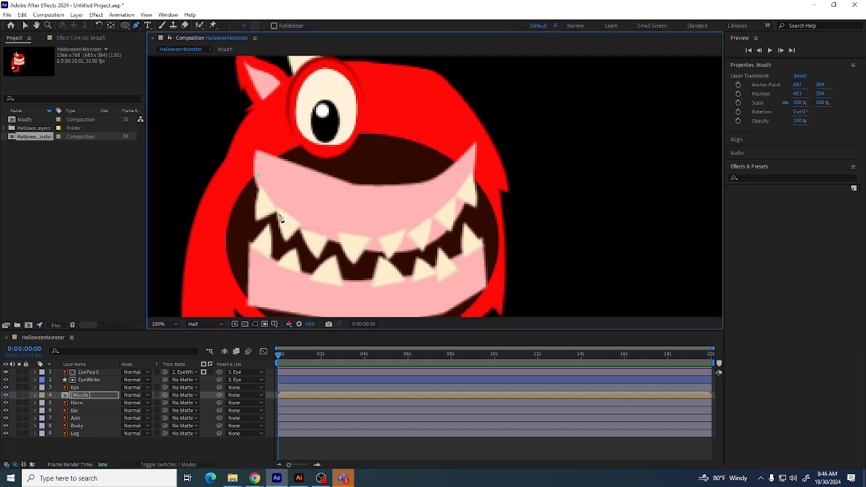
{"action": "left_click", "coordinate": [369, 232]}
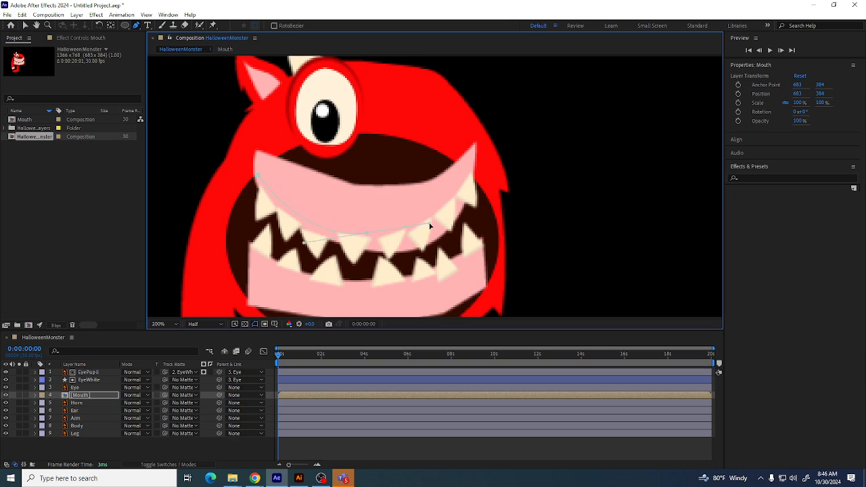
{"action": "left_click", "coordinate": [473, 174]}
{"action": "left_click", "coordinate": [477, 306]}
{"action": "left_click", "coordinate": [254, 283]}
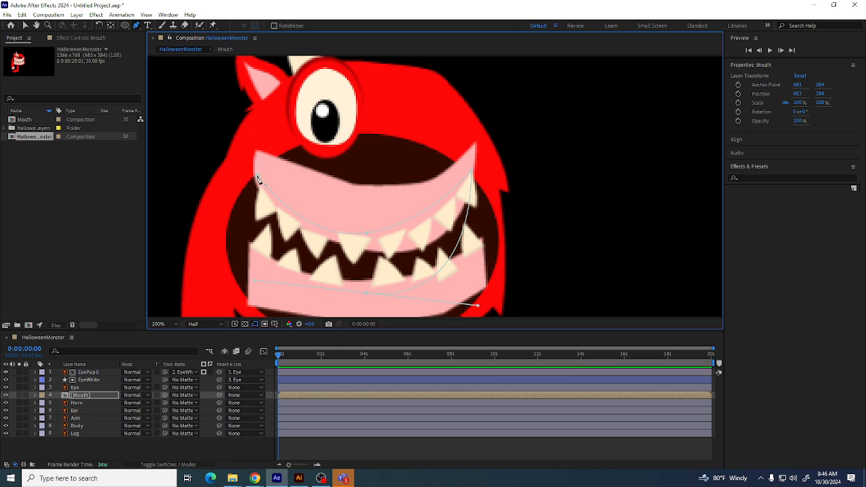
{"action": "left_click", "coordinate": [257, 178]}
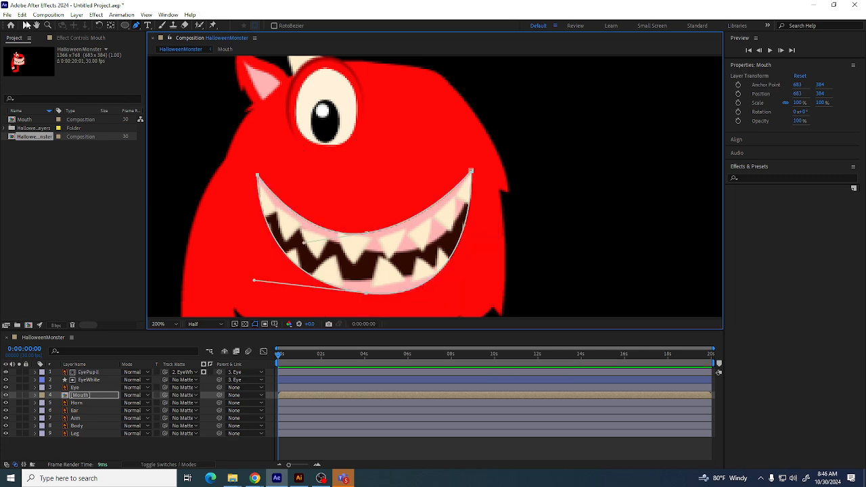
Try reshaping the mouth mask by moving its corner and bottom points and a handle, then undo those edits
{"action": "left_click", "coordinate": [26, 25]}
{"action": "key", "text": "a"}
{"action": "left_click", "coordinate": [472, 173]}
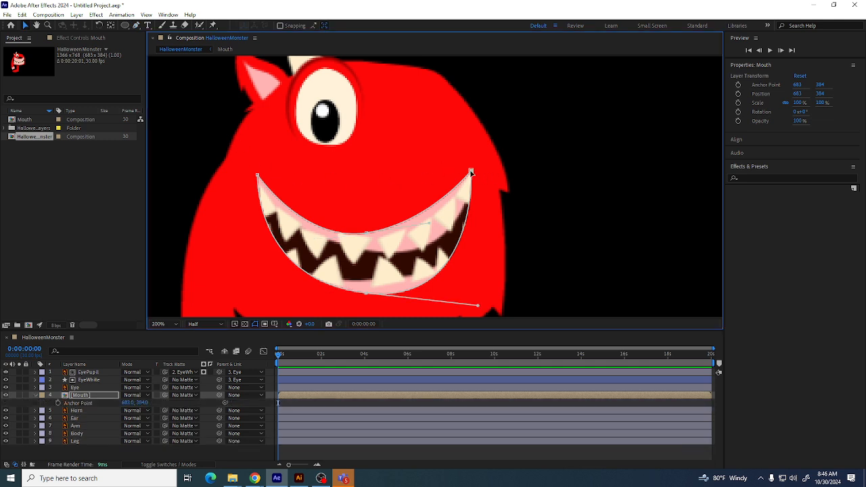
{"action": "left_click_drag", "start_coordinate": [472, 172], "coordinate": [474, 196]}
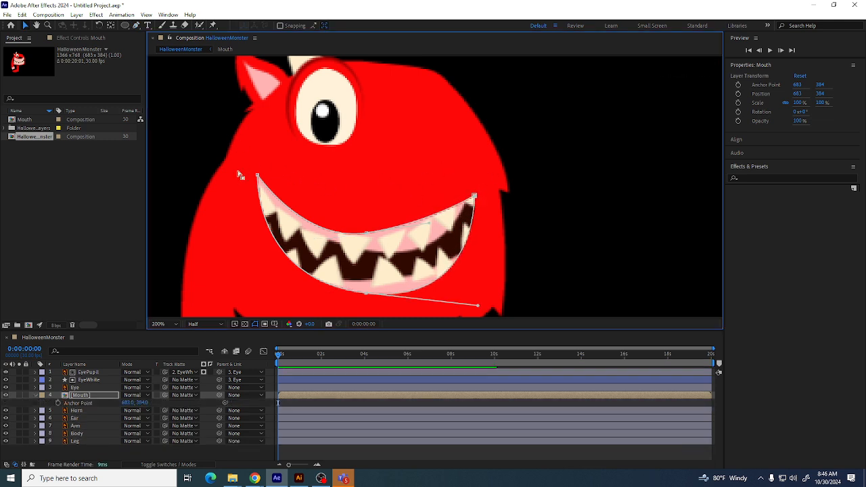
{"action": "left_click_drag", "start_coordinate": [257, 178], "coordinate": [257, 202]}
{"action": "left_click_drag", "start_coordinate": [365, 293], "coordinate": [366, 215]}
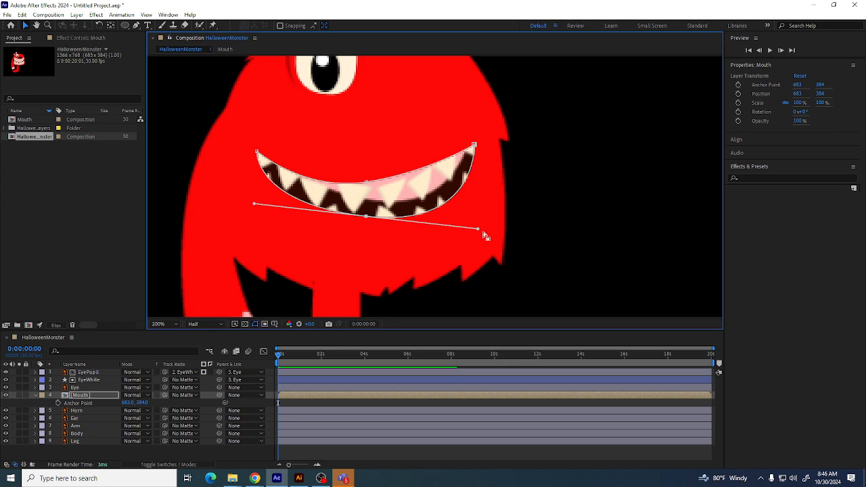
{"action": "left_click_drag", "start_coordinate": [480, 229], "coordinate": [464, 217]}
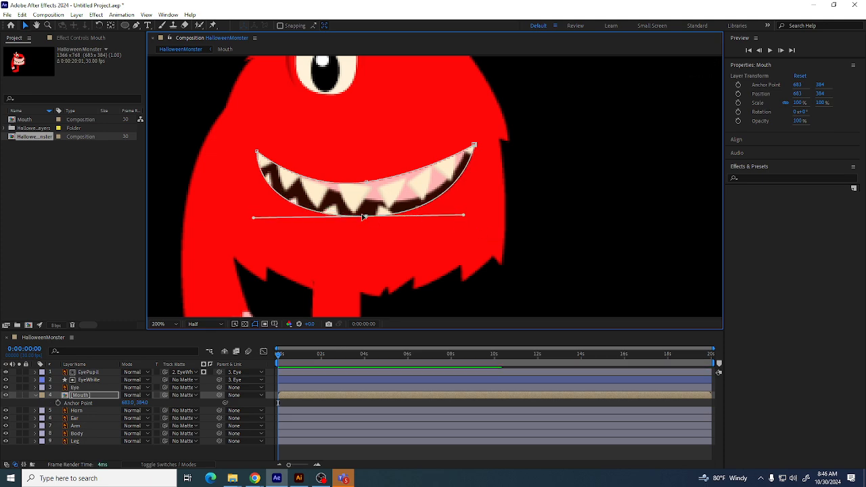
{"action": "key", "text": "ctrl+z"}
{"action": "key", "text": "ctrl+z"}
{"action": "key", "text": "ctrl+z"}
{"action": "key", "text": "ctrl+z"}
{"action": "key", "text": "ctrl+z"}
{"action": "key", "text": "ctrl+z"}
{"action": "key", "text": "ctrl+z"}
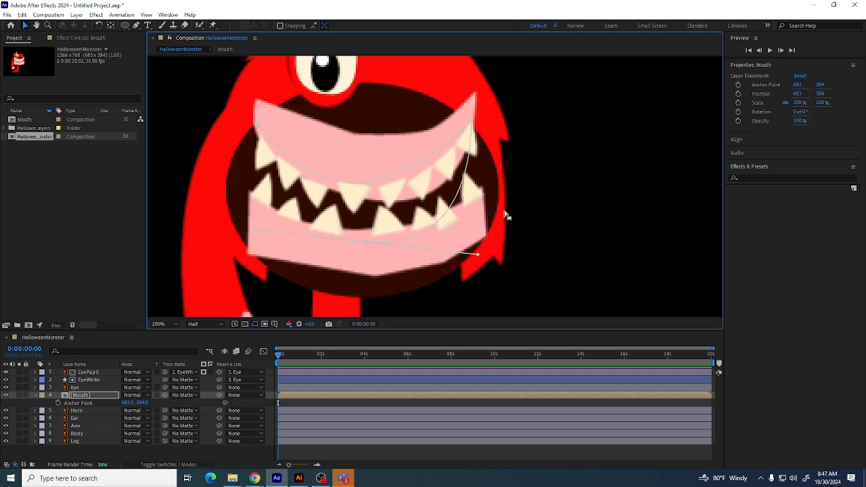
{"action": "left_click", "coordinate": [542, 211]}
{"action": "left_click", "coordinate": [85, 389]}
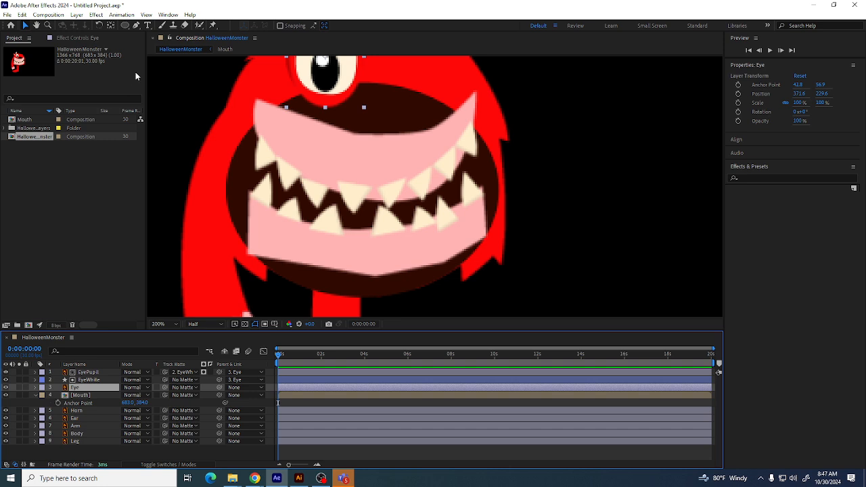
{"action": "left_click_drag", "start_coordinate": [128, 27], "coordinate": [142, 40]}
{"action": "left_click", "coordinate": [345, 152]}
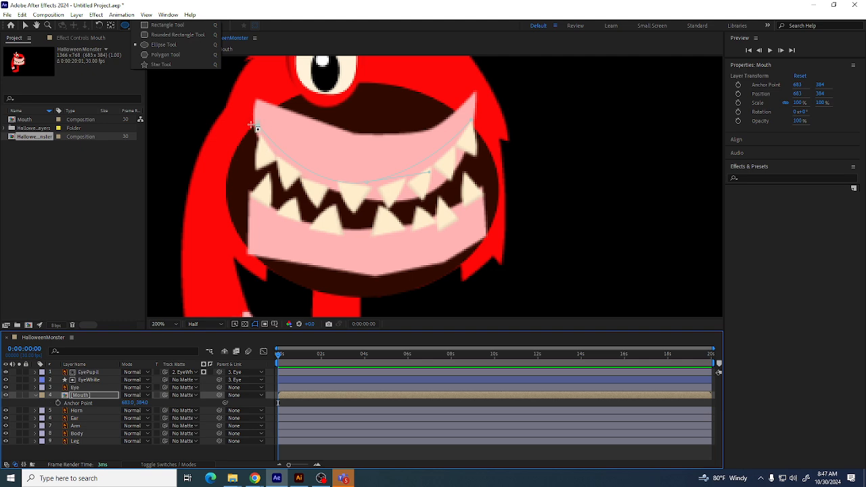
{"action": "middle_click", "coordinate": [319, 133]}
{"action": "left_click_drag", "start_coordinate": [318, 133], "coordinate": [300, 139]}
{"action": "key", "text": "y"}
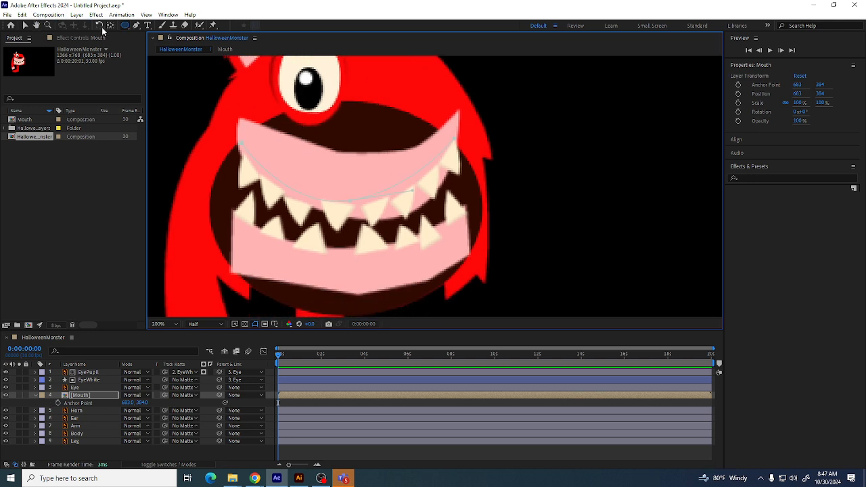
{"action": "left_click", "coordinate": [135, 25]}
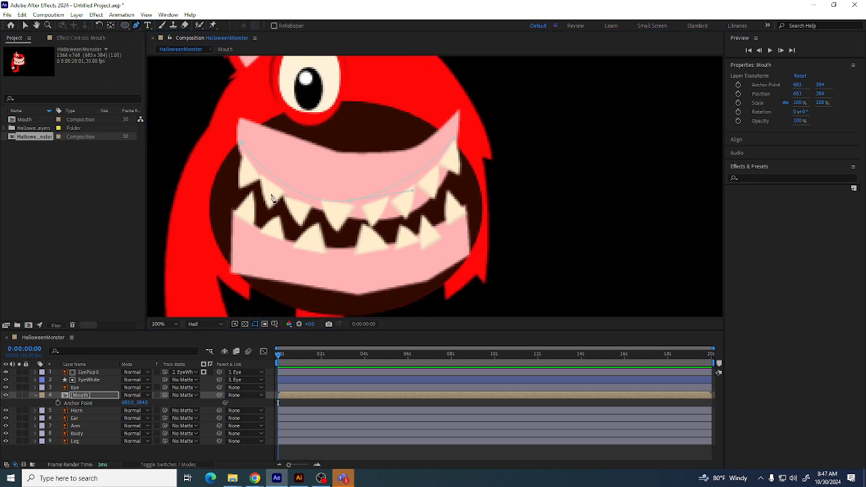
{"action": "left_click", "coordinate": [241, 143]}
{"action": "key", "text": "ctrl+z"}
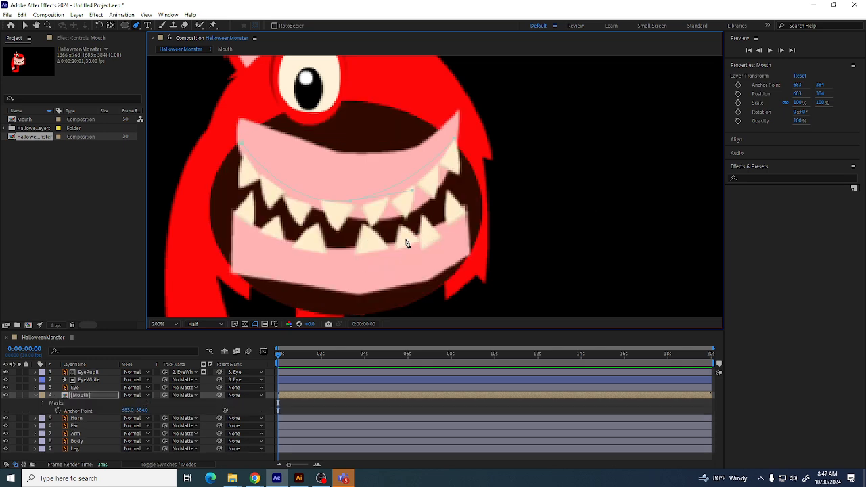
Reshape the mouth mask's lower curve with its Bezier handle so it forms a wide smile
{"action": "left_click_drag", "start_coordinate": [350, 265], "coordinate": [255, 258]}
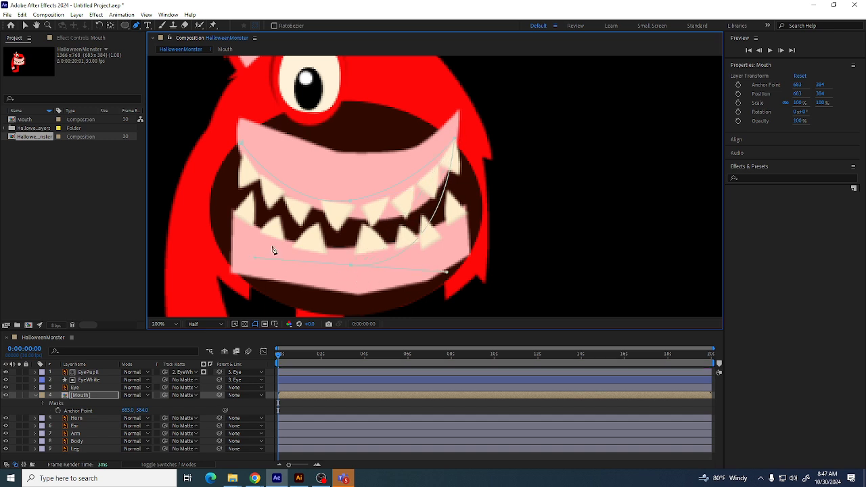
{"action": "left_click", "coordinate": [239, 146]}
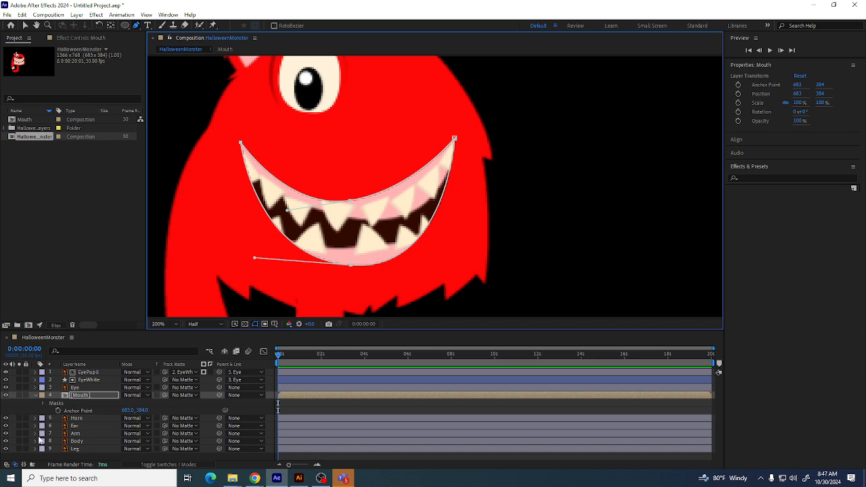
{"action": "left_click", "coordinate": [36, 395]}
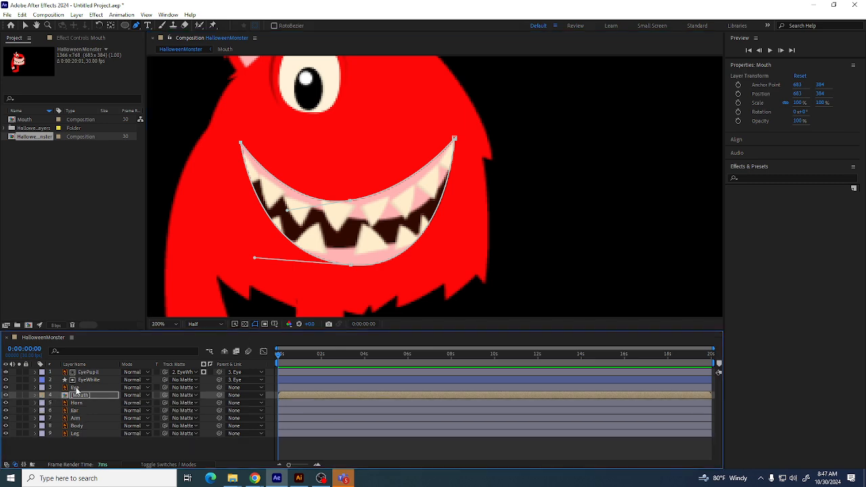
{"action": "key", "text": "comma"}
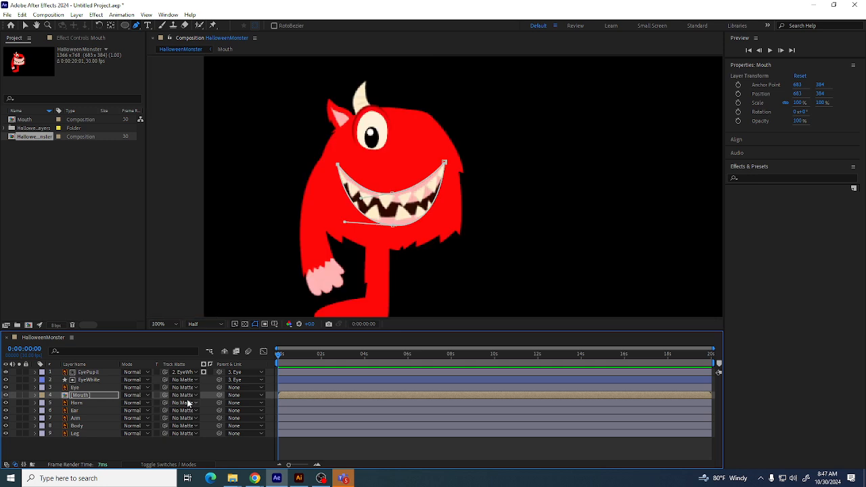
Parent the Mouth precomp layer and the Eye layer to the Body layer
{"action": "left_click_drag", "start_coordinate": [218, 397], "coordinate": [84, 427]}
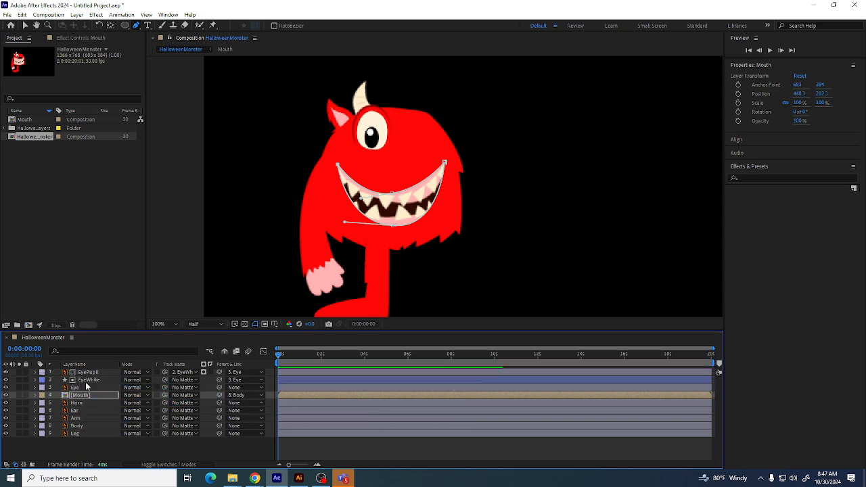
{"action": "left_click", "coordinate": [82, 389]}
{"action": "left_click_drag", "start_coordinate": [220, 387], "coordinate": [81, 427]}
{"action": "left_click", "coordinate": [78, 426]}
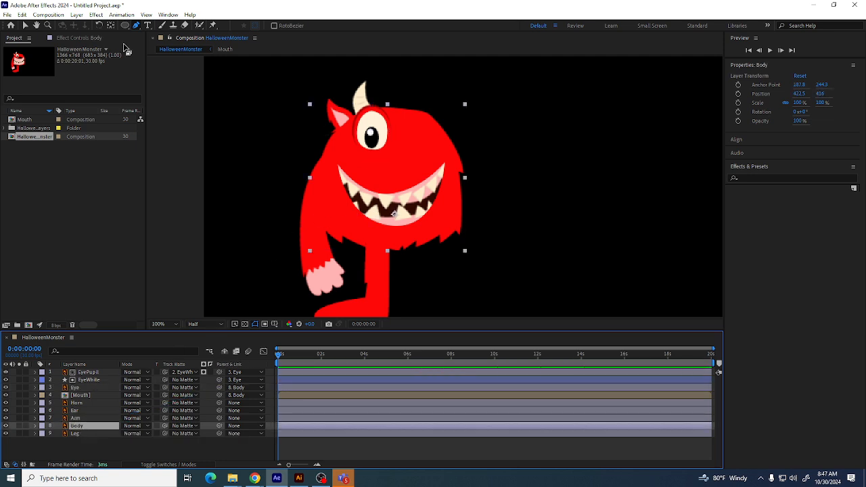
Duplicate the Eye, EyeWhite and EyePupil layers, bring the copies to the top and move them, then undo these changes
{"action": "left_click", "coordinate": [26, 25]}
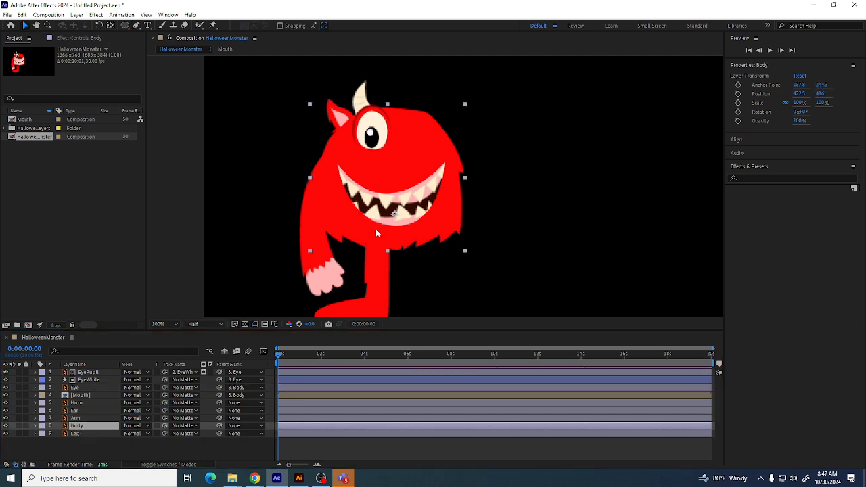
{"action": "mouse_move", "coordinate": [370, 236]}
{"action": "left_mouse_down"}
{"action": "mouse_move", "coordinate": [253, 203]}
{"action": "mouse_move", "coordinate": [504, 204]}
{"action": "mouse_move", "coordinate": [321, 228]}
{"action": "mouse_move", "coordinate": [365, 236]}
{"action": "left_mouse_up"}
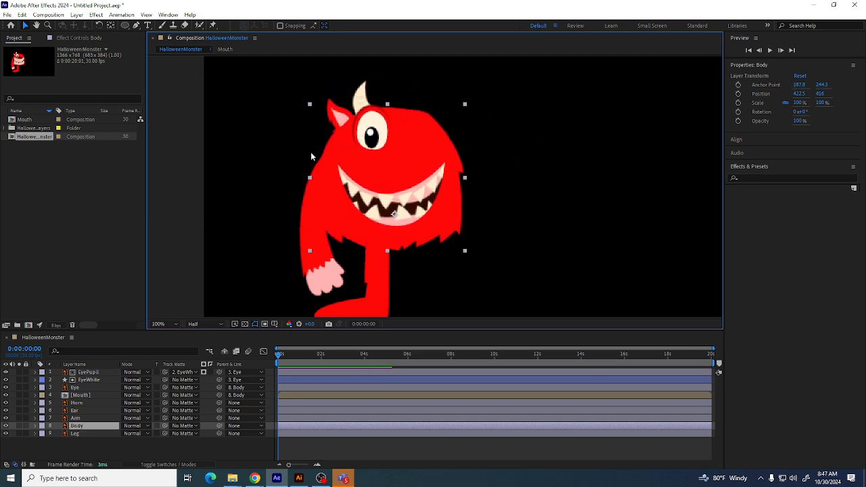
{"action": "left_click", "coordinate": [72, 388]}
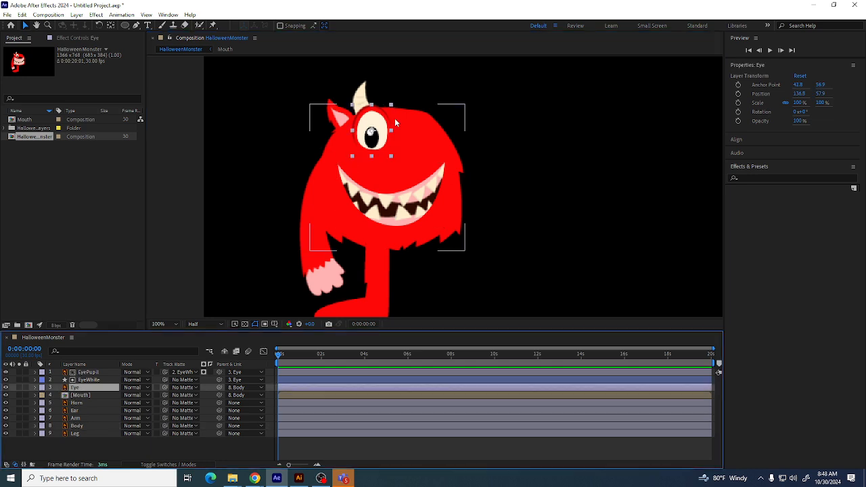
{"action": "left_click", "coordinate": [95, 372], "text": "shift"}
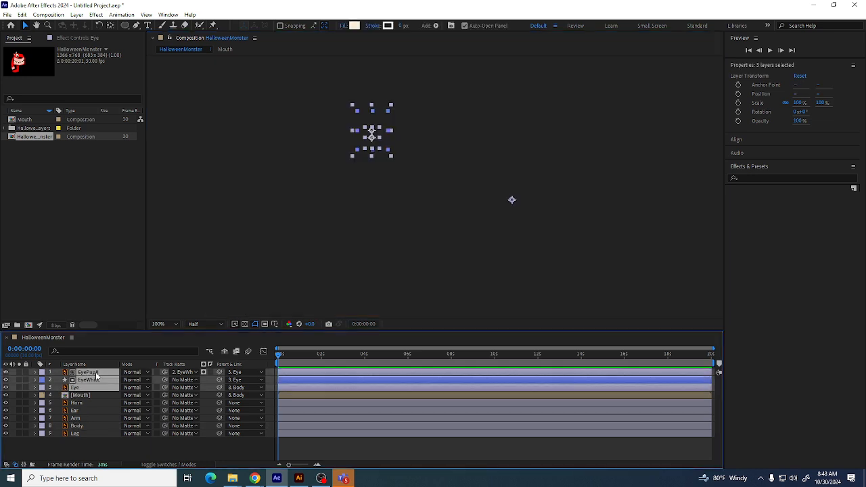
{"action": "key", "text": "Caps_Lock"}
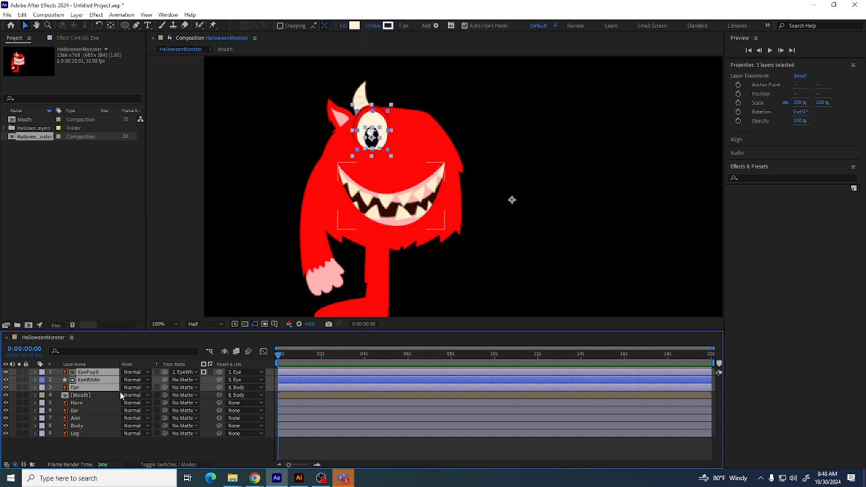
{"action": "key", "text": "ctrl+d"}
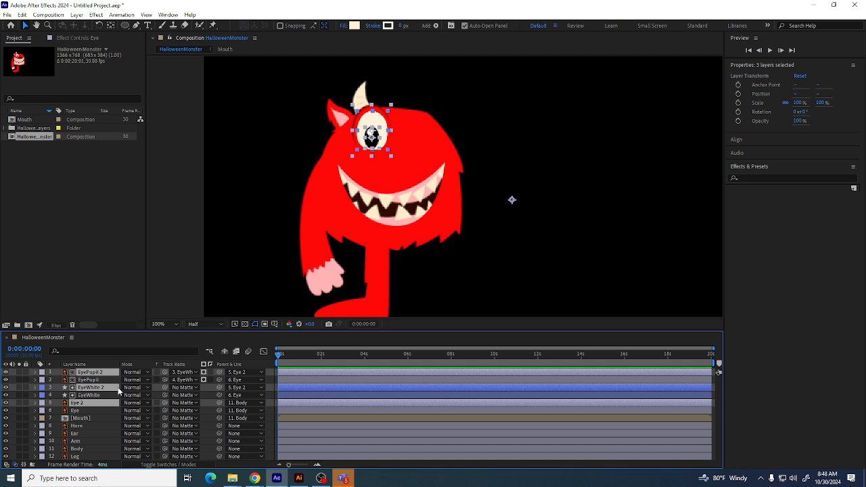
{"action": "key", "text": "ctrl+shift+bracketright"}
{"action": "left_click_drag", "start_coordinate": [374, 121], "coordinate": [420, 118]}
{"action": "key", "text": "ctrl+z"}
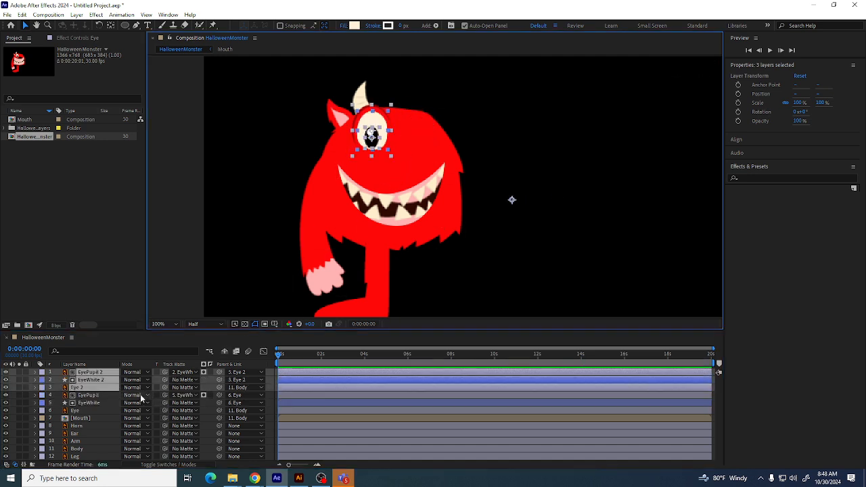
{"action": "key", "text": "ctrl+z"}
{"action": "key", "text": "ctrl+z"}
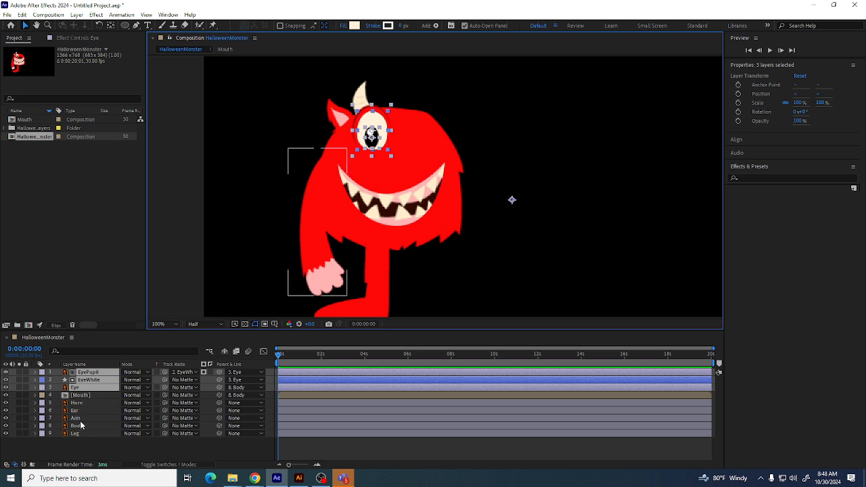
Duplicate the Eye, EyeWhite and EyePupil layers, bring the copies to the top and nudge them right as a second eye
{"action": "left_click", "coordinate": [6, 388]}
{"action": "left_click", "coordinate": [7, 387]}
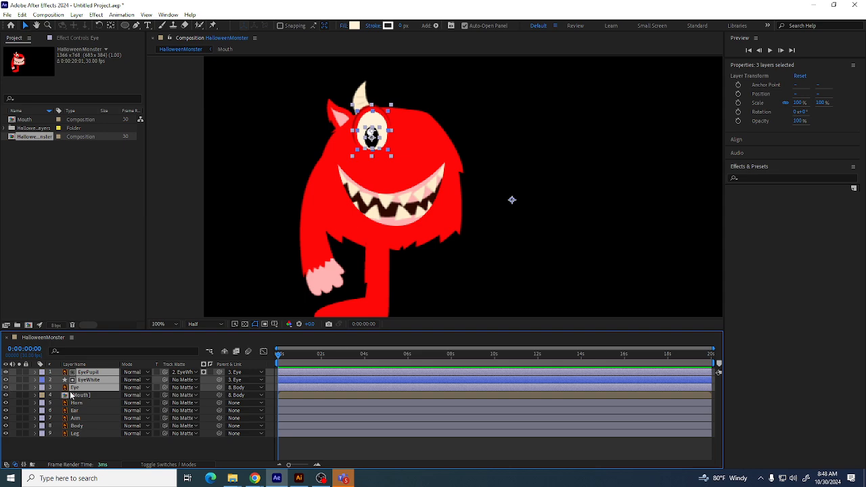
{"action": "key", "text": "ctrl+d"}
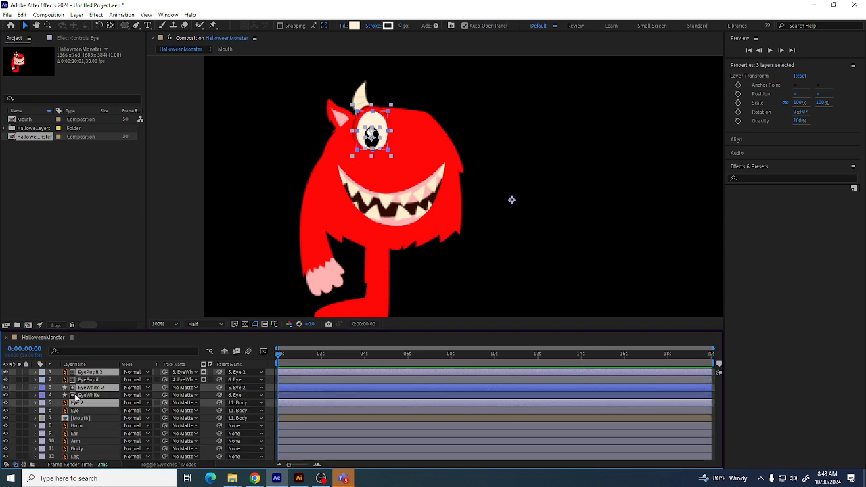
{"action": "key", "text": "ctrl+shift+bracketright"}
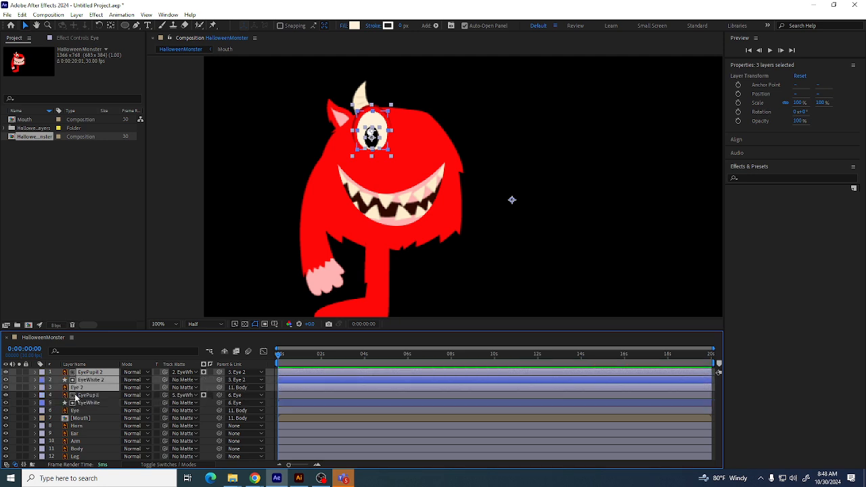
{"action": "key", "text": "shift+Right"}
{"action": "key", "text": "shift+Right"}
{"action": "key", "text": "shift+Right"}
{"action": "key", "text": "shift+Right"}
{"action": "key", "text": "shift+Right"}
{"action": "key", "text": "shift+Right"}
{"action": "key", "text": "shift+Right"}
{"action": "key", "text": "shift+Right"}
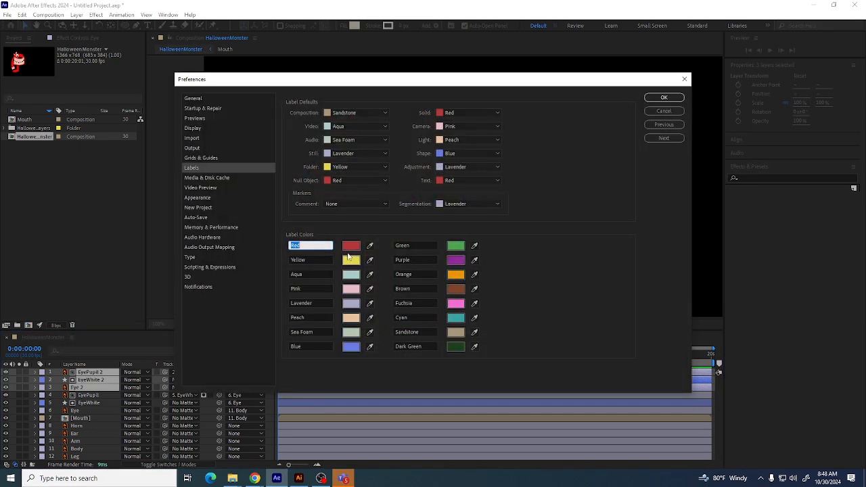
Open the Yellow label colour in the Labels preferences and close the preferences without changes
{"action": "left_click", "coordinate": [351, 259]}
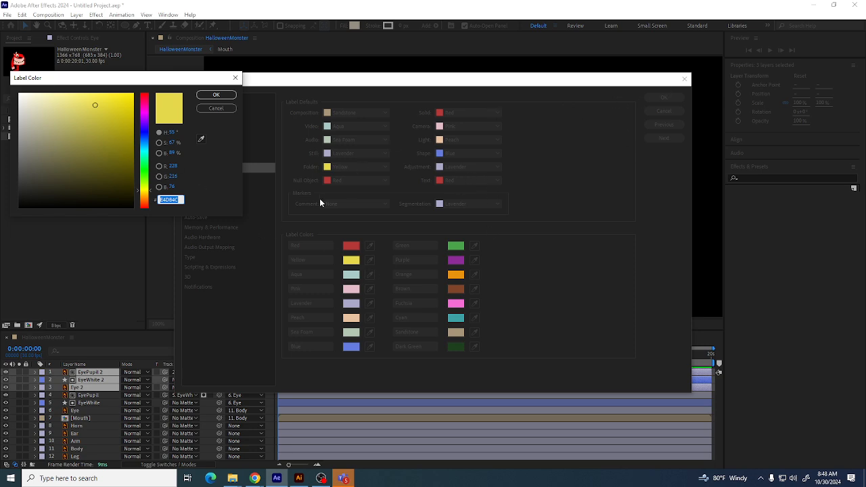
{"action": "left_click", "coordinate": [229, 99]}
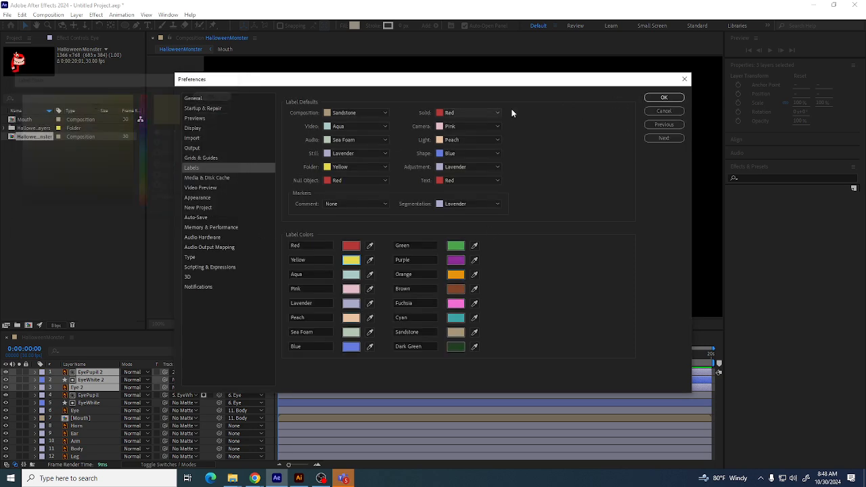
{"action": "left_click", "coordinate": [666, 96]}
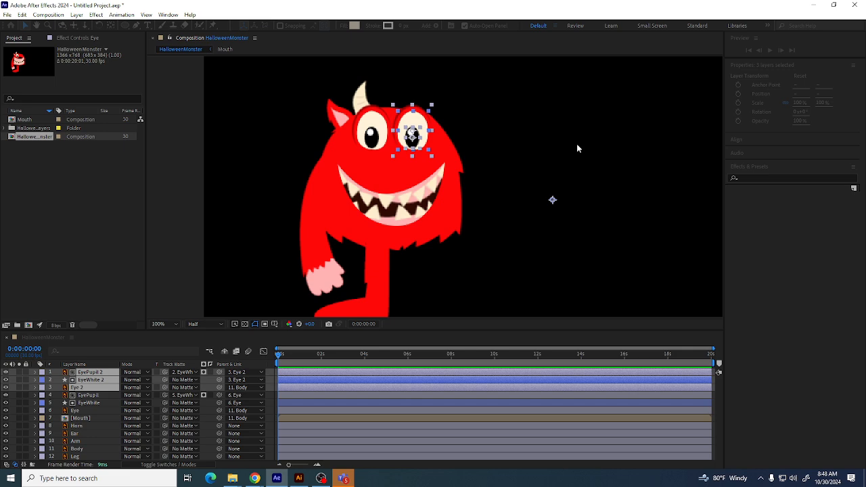
Label the three duplicated eye layers Yellow
{"action": "left_click", "coordinate": [41, 379]}
{"action": "left_click", "coordinate": [61, 231]}
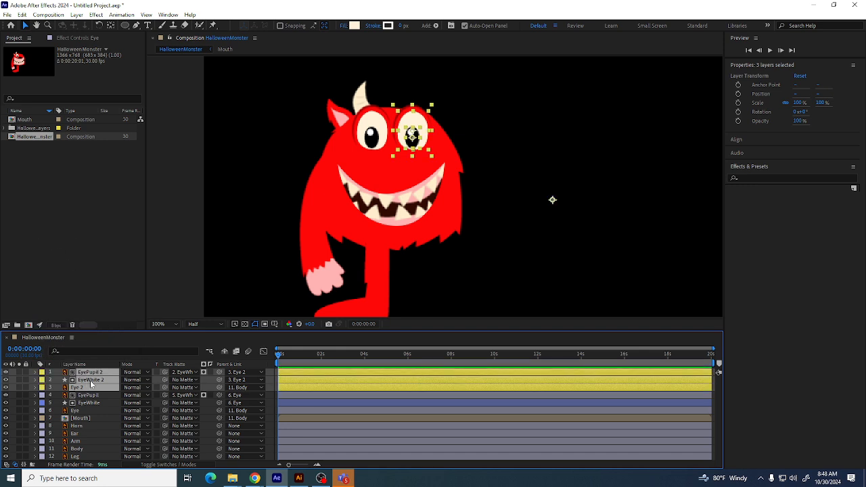
Select the original EyePupil, EyeWhite and Eye layers and label them Blue
{"action": "left_click", "coordinate": [88, 395]}
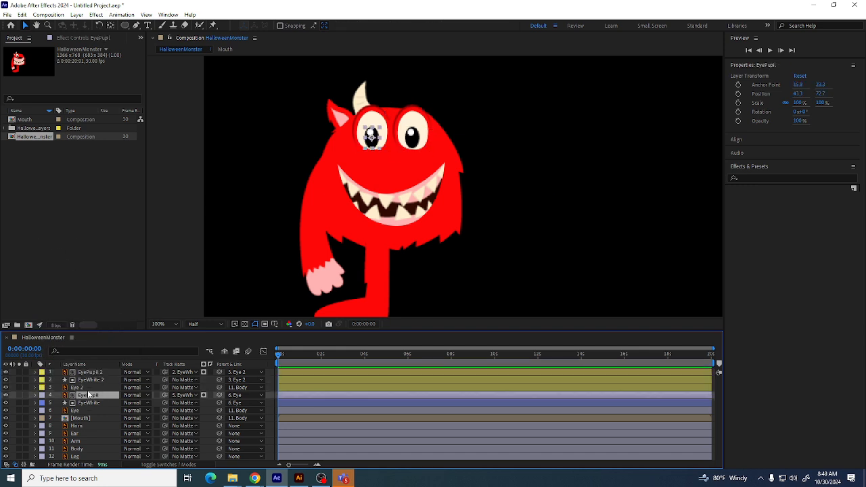
{"action": "left_click", "coordinate": [85, 403], "text": "ctrl"}
{"action": "left_click", "coordinate": [82, 409], "text": "ctrl"}
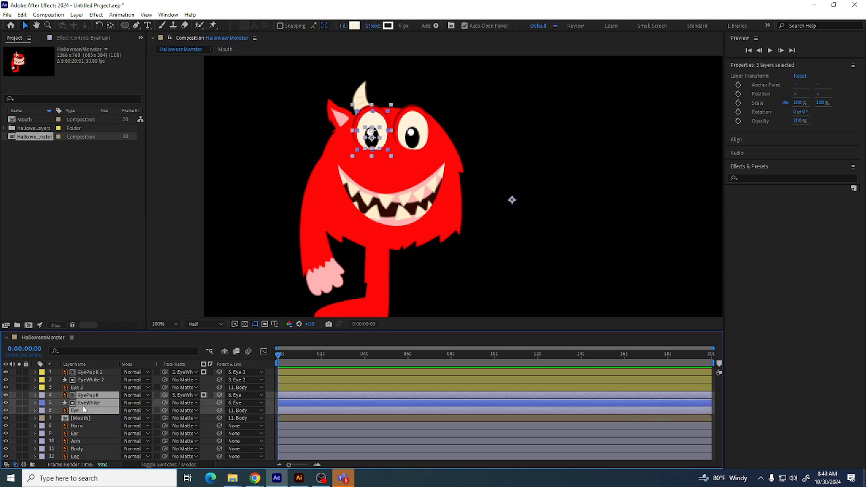
{"action": "left_click", "coordinate": [41, 402]}
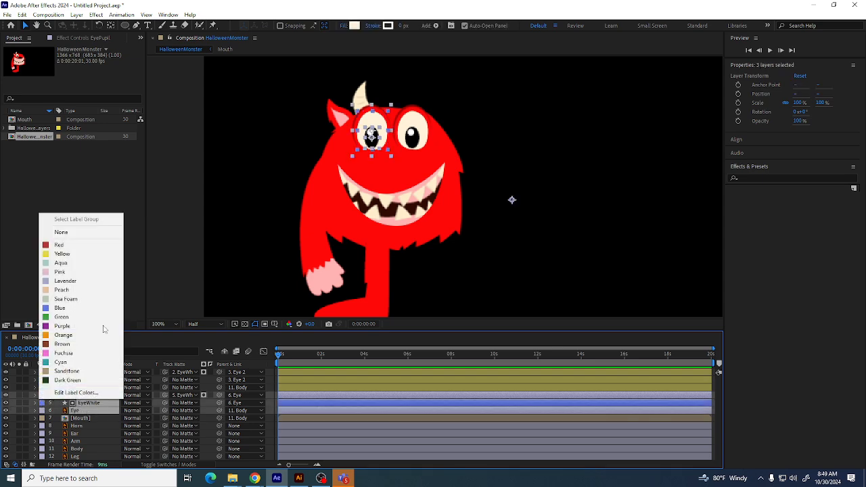
{"action": "left_click", "coordinate": [46, 308]}
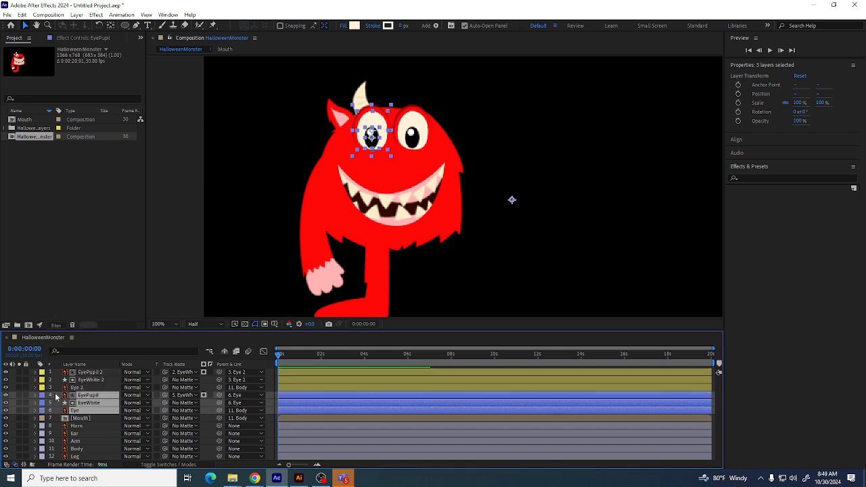
Label the Horn, Ear and Arm layers Cyan
{"action": "left_click", "coordinate": [78, 419]}
{"action": "left_click", "coordinate": [80, 425]}
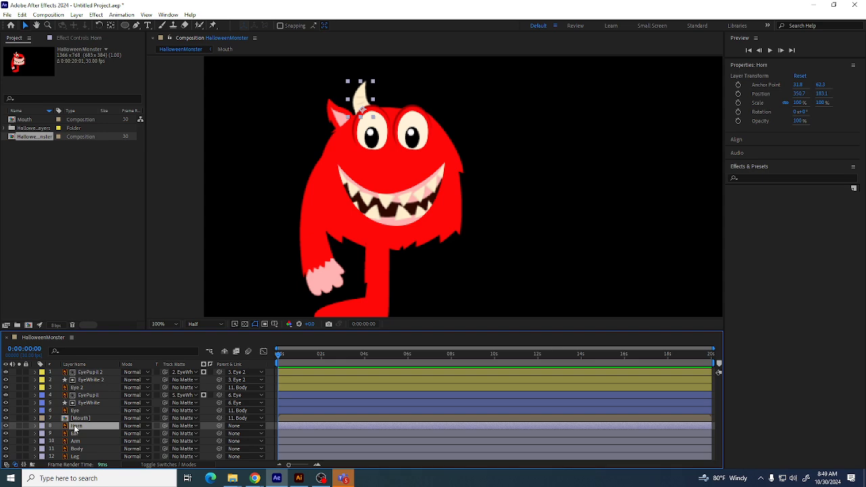
{"action": "left_click", "coordinate": [42, 425]}
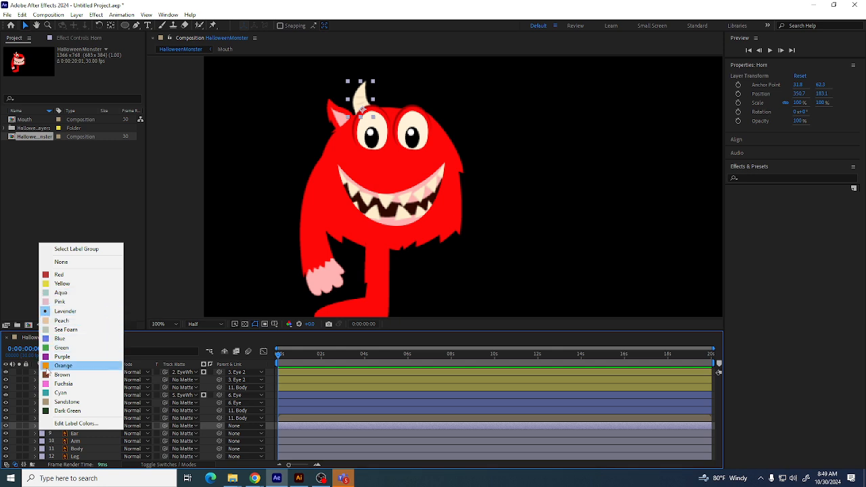
{"action": "left_click", "coordinate": [59, 392]}
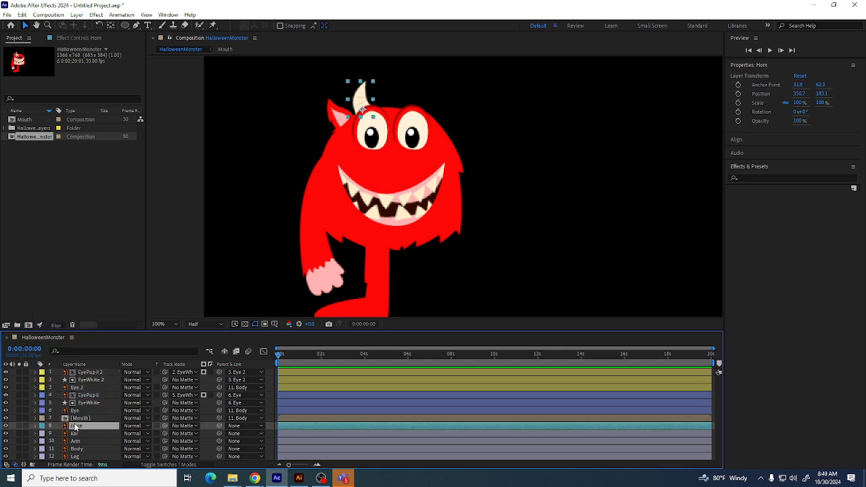
{"action": "left_click", "coordinate": [80, 435]}
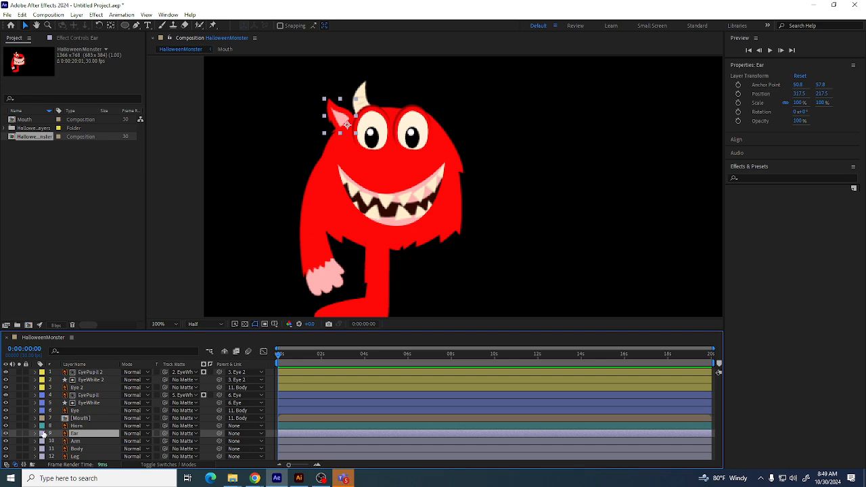
{"action": "left_click", "coordinate": [43, 434]}
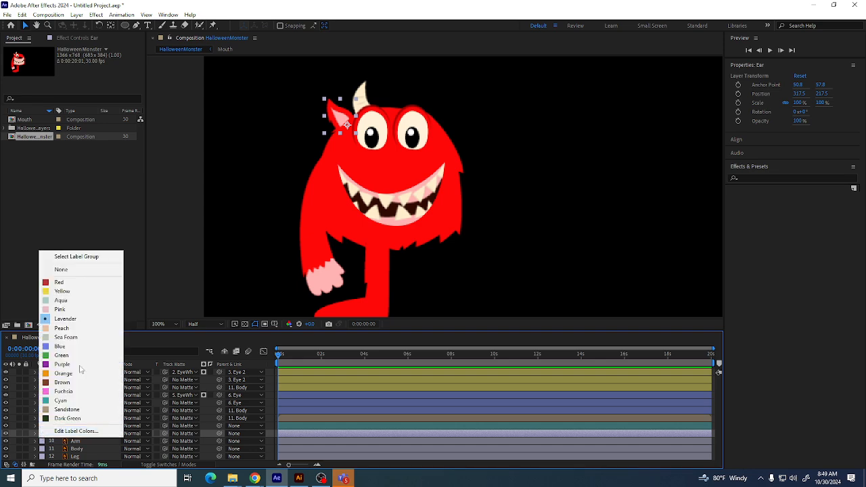
{"action": "left_click", "coordinate": [60, 400]}
{"action": "left_click", "coordinate": [78, 440]}
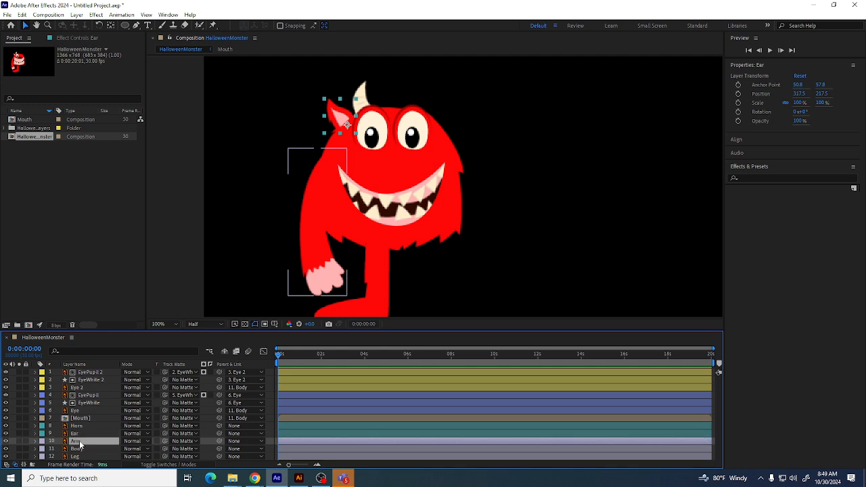
{"action": "left_click", "coordinate": [40, 447]}
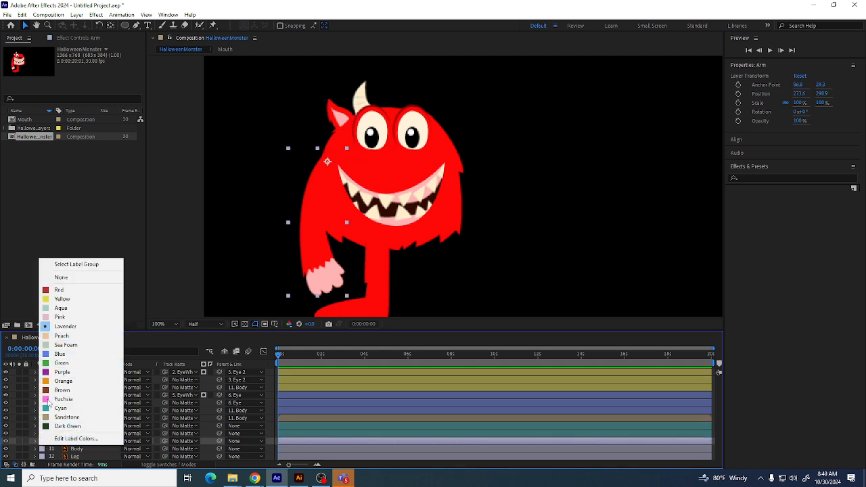
{"action": "left_click", "coordinate": [59, 408]}
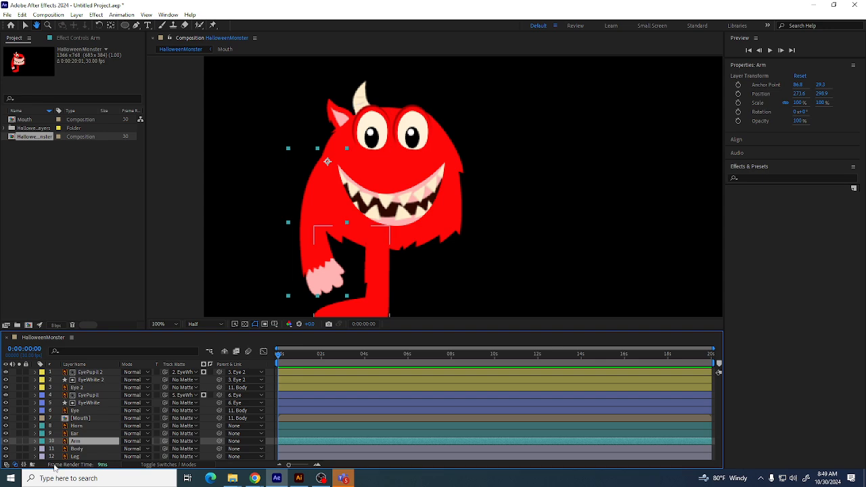
Label the Leg layer Blue
{"action": "left_click", "coordinate": [61, 456]}
{"action": "left_click", "coordinate": [42, 456]}
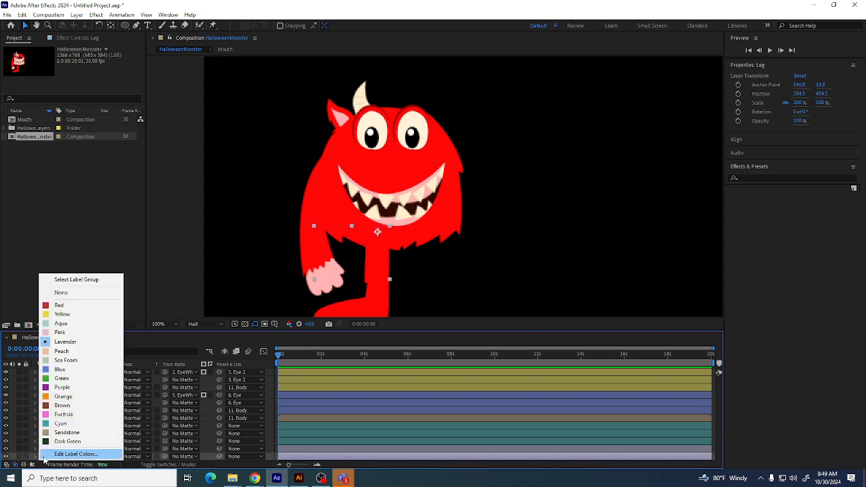
{"action": "left_click", "coordinate": [59, 369]}
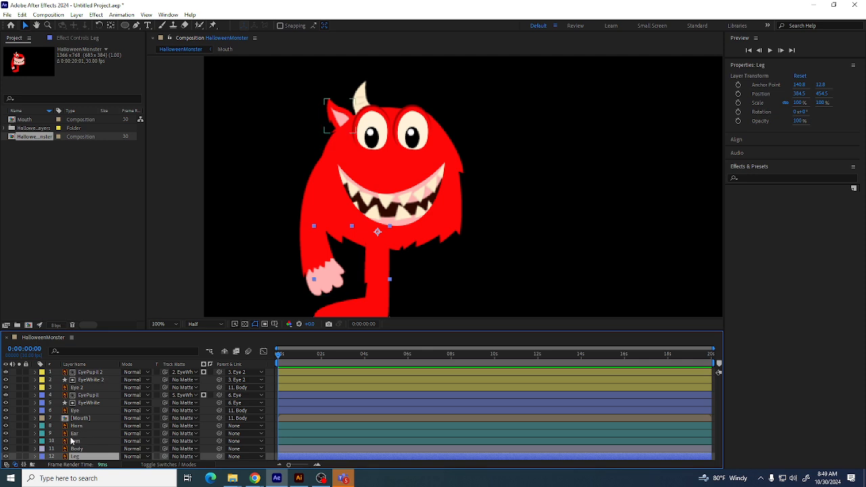
Select the Horn, Ear and Arm layers and duplicate them
{"action": "left_click", "coordinate": [77, 438]}
{"action": "left_click", "coordinate": [76, 427], "text": "shift"}
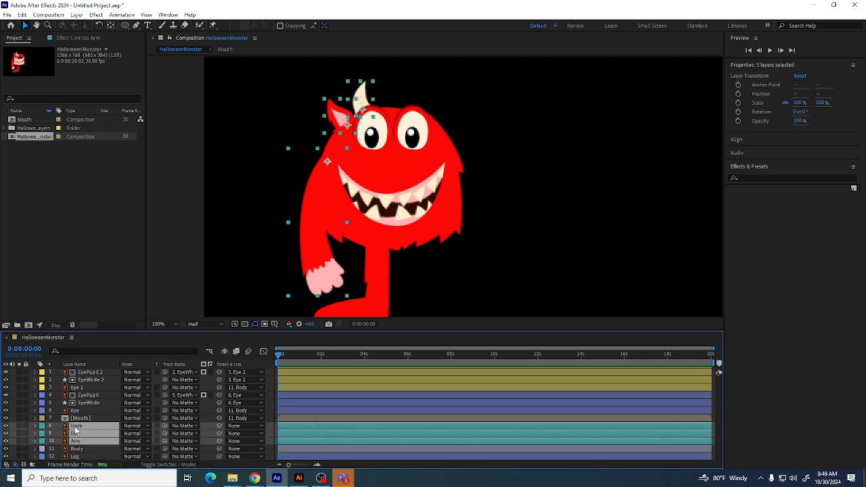
{"action": "key", "text": "ctrl+d"}
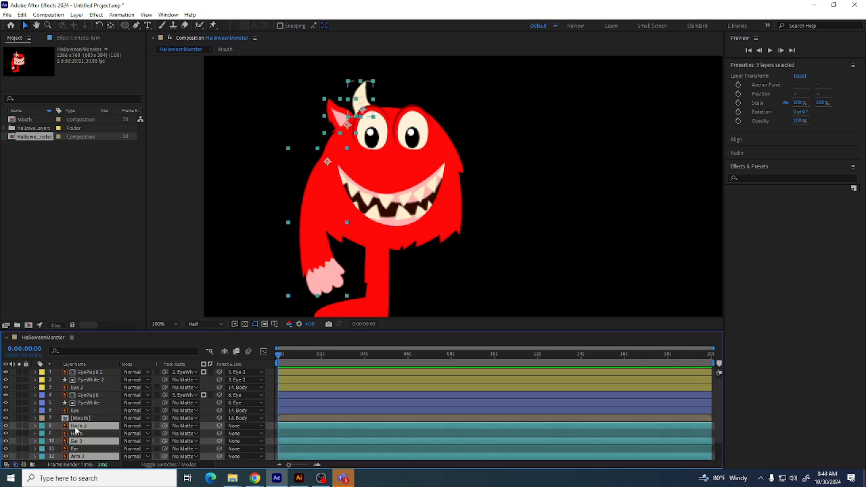
Label the duplicated Horn 2, Ear 2 and Arm 2 layers Yellow
{"action": "scroll", "coordinate": [76, 431], "scroll_direction": "down", "scroll_amount": 1}
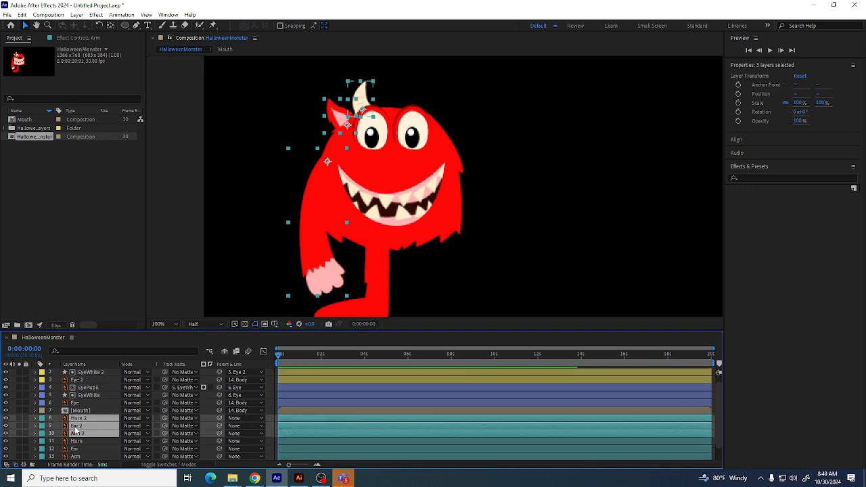
{"action": "left_click", "coordinate": [41, 422]}
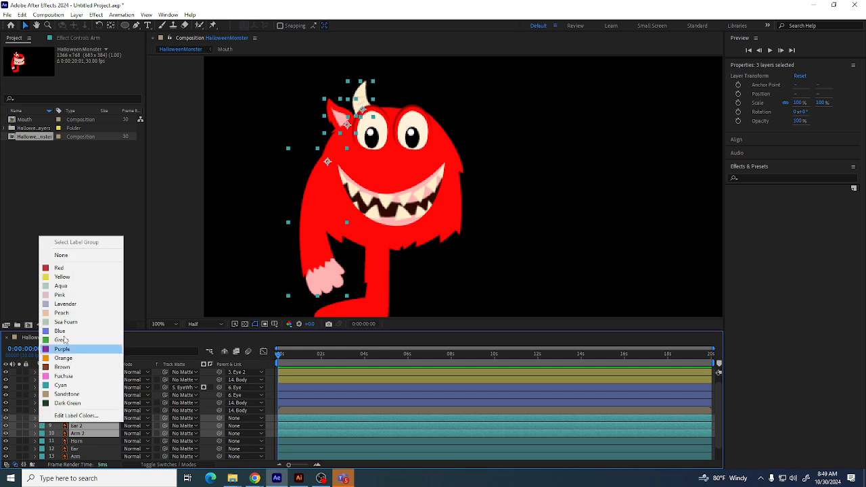
{"action": "left_click", "coordinate": [45, 278]}
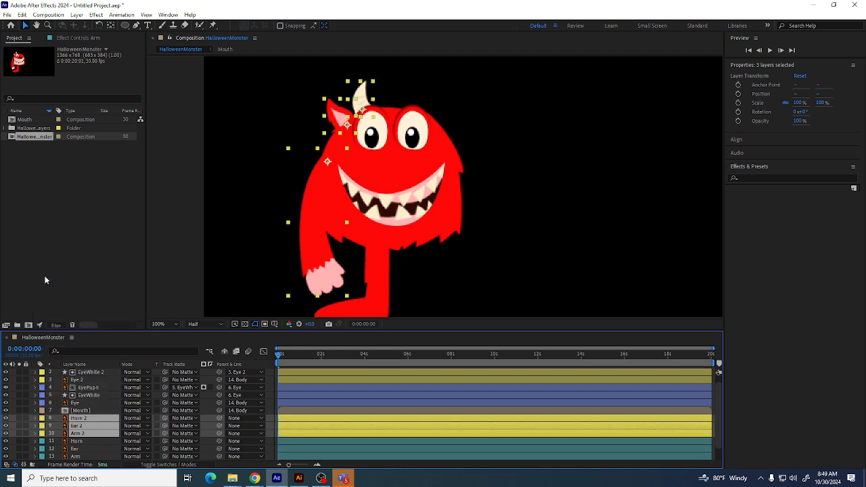
Move the duplicated horn, ear and arm across to the monster's right side
{"action": "key", "text": "space"}
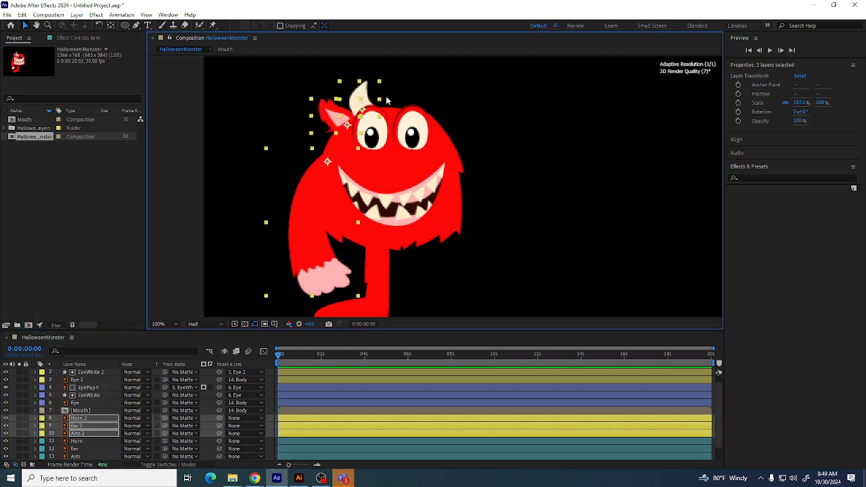
{"action": "key", "text": "space"}
{"action": "left_click_drag", "start_coordinate": [364, 103], "coordinate": [521, 102]}
Flip the duplicated horn, ear and arm horizontally and shift them in against the body
{"action": "right_click", "coordinate": [520, 102]}
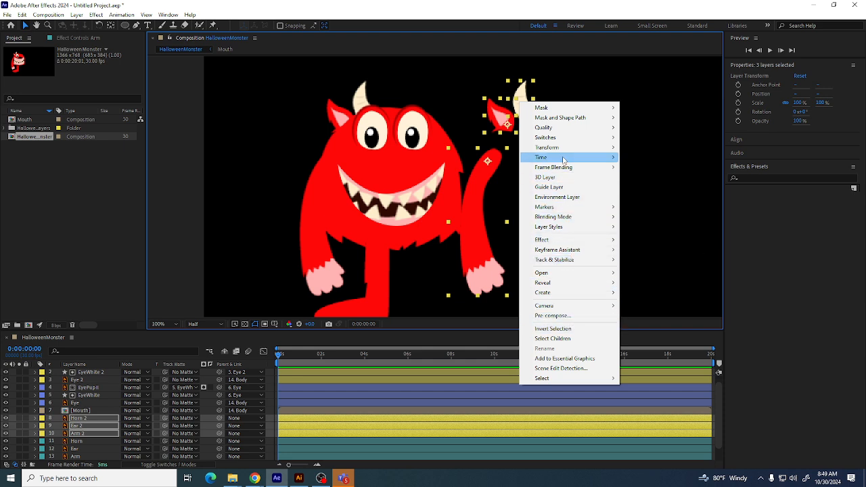
{"action": "mouse_move", "coordinate": [565, 148]}
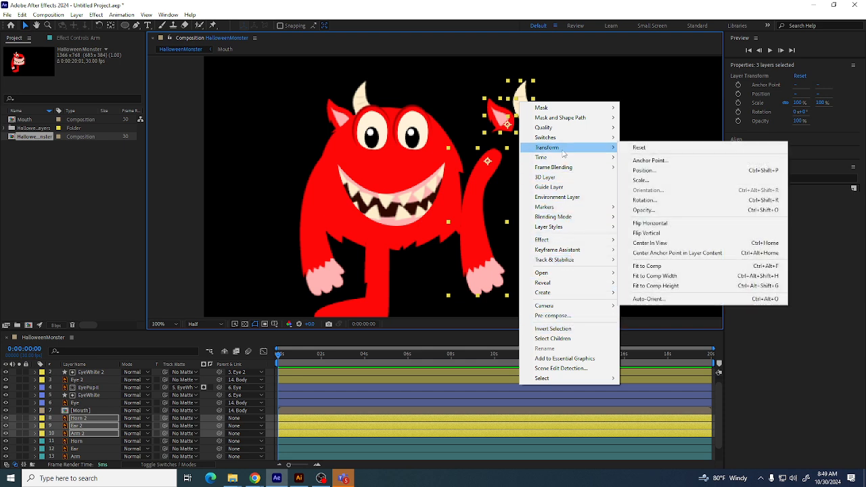
{"action": "left_click", "coordinate": [660, 225]}
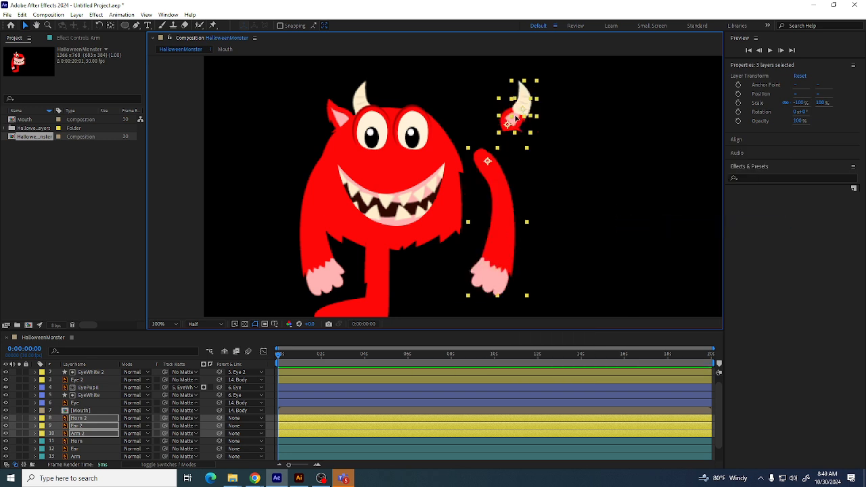
{"action": "left_click_drag", "start_coordinate": [515, 118], "coordinate": [482, 124]}
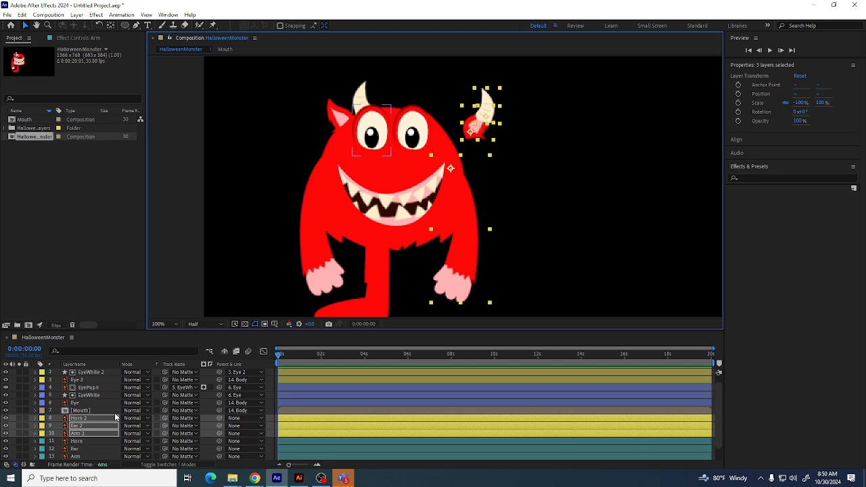
Select the duplicated horn and ear and move them up onto the head's right side
{"action": "left_click", "coordinate": [84, 425], "text": "ctrl"}
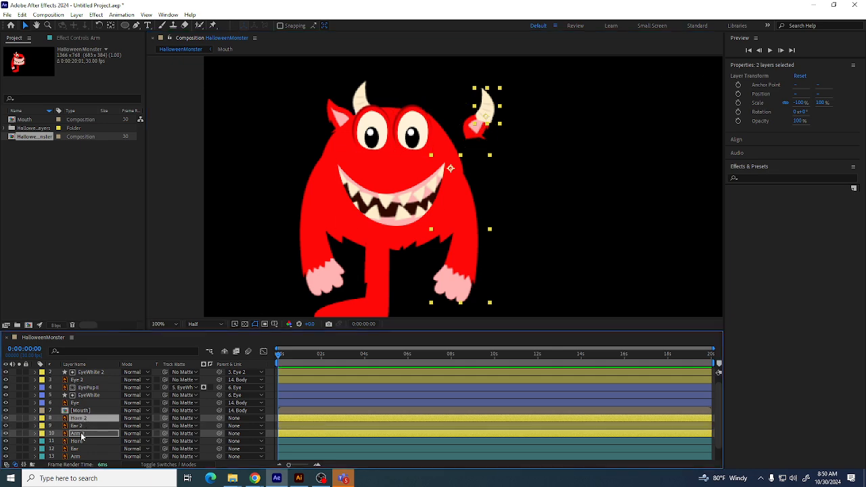
{"action": "left_click", "coordinate": [83, 425]}
{"action": "left_click", "coordinate": [83, 418], "text": "ctrl"}
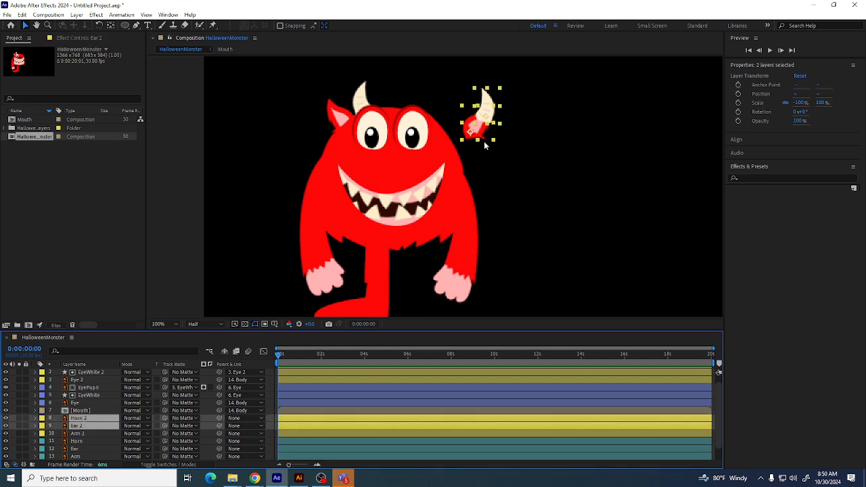
{"action": "left_click_drag", "start_coordinate": [481, 129], "coordinate": [444, 119]}
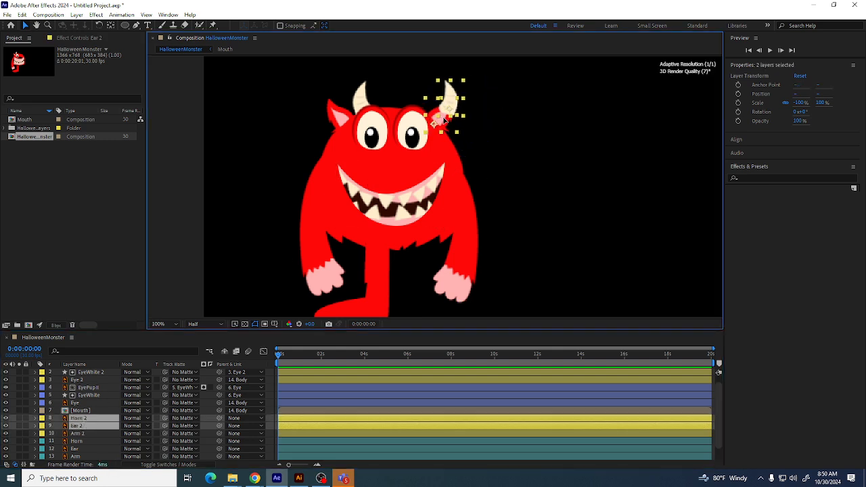
Nudge the duplicated horn inward so it sits on the head
{"action": "left_click", "coordinate": [84, 418]}
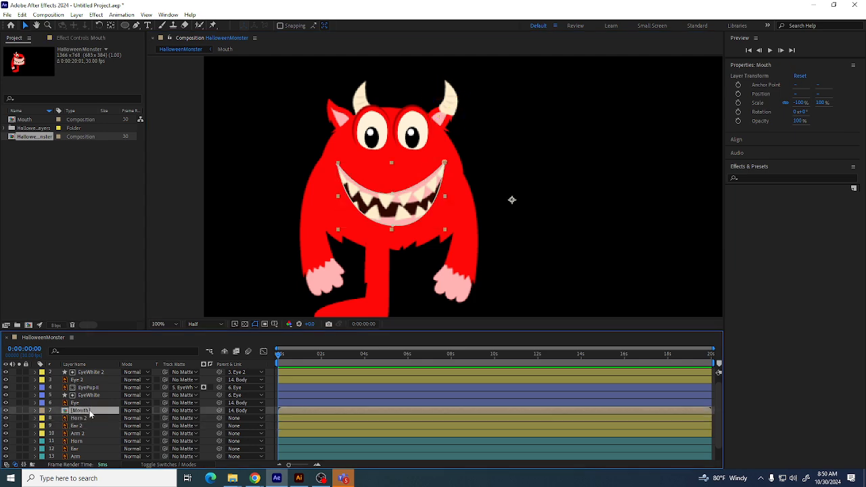
{"action": "left_click_drag", "start_coordinate": [451, 103], "coordinate": [422, 103]}
{"action": "left_click", "coordinate": [440, 117]}
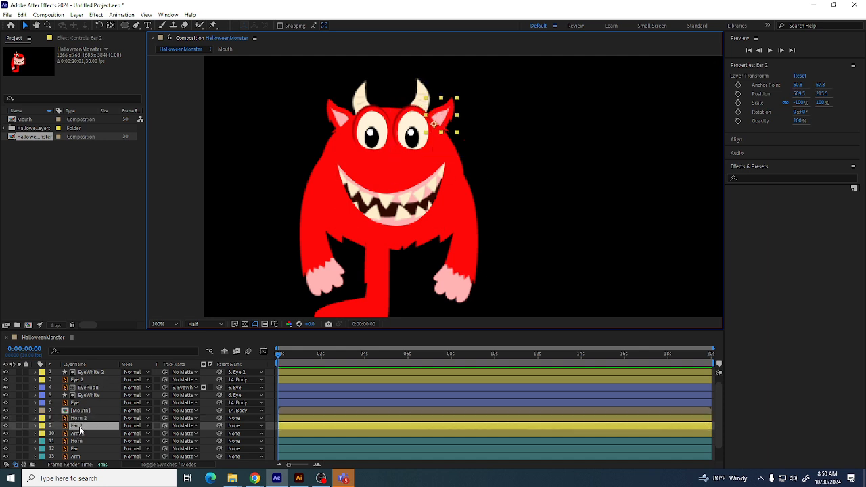
{"action": "left_click_drag", "start_coordinate": [80, 430], "coordinate": [86, 372]}
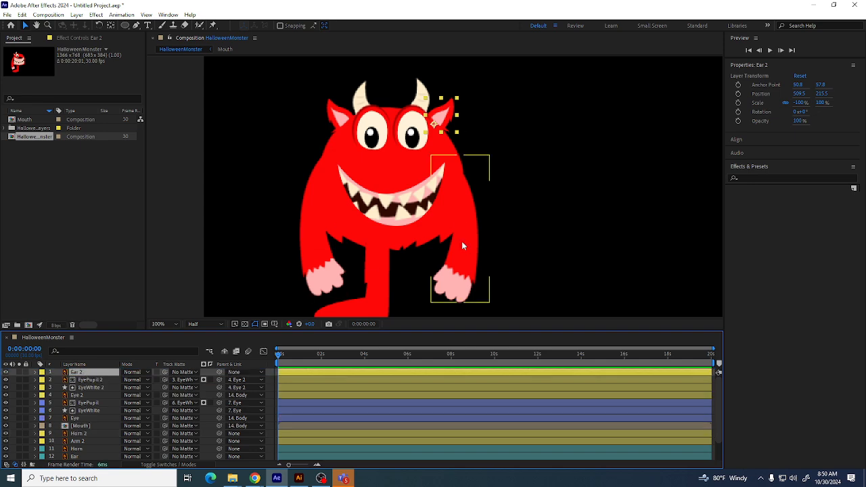
{"action": "key", "text": "ctrl+z"}
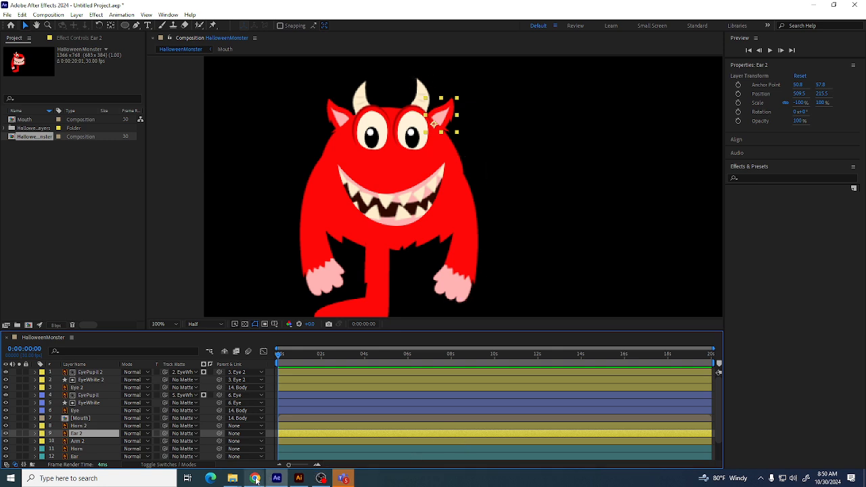
Browse the cutout doll monster template image results in the browser
{"action": "mouse_move", "coordinate": [254, 477]}
{"action": "left_click", "coordinate": [215, 440]}
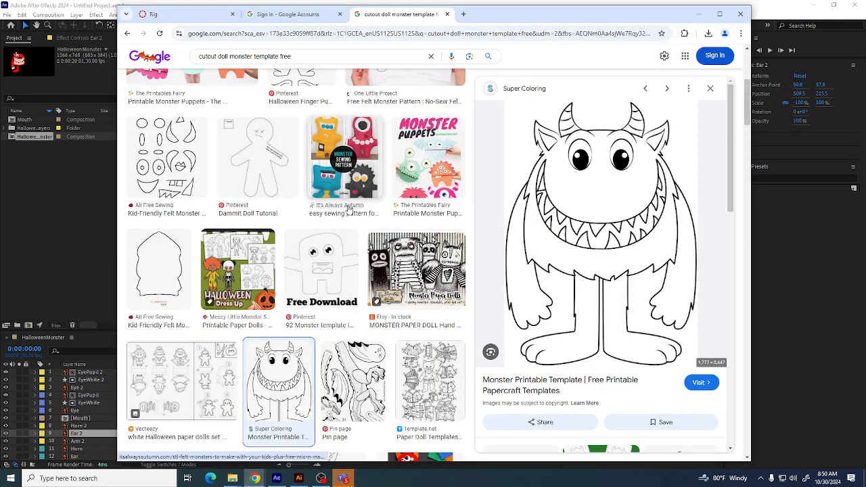
{"action": "scroll", "coordinate": [349, 371], "scroll_direction": "up", "scroll_amount": 3}
{"action": "scroll", "coordinate": [349, 371], "scroll_direction": "up", "scroll_amount": 1}
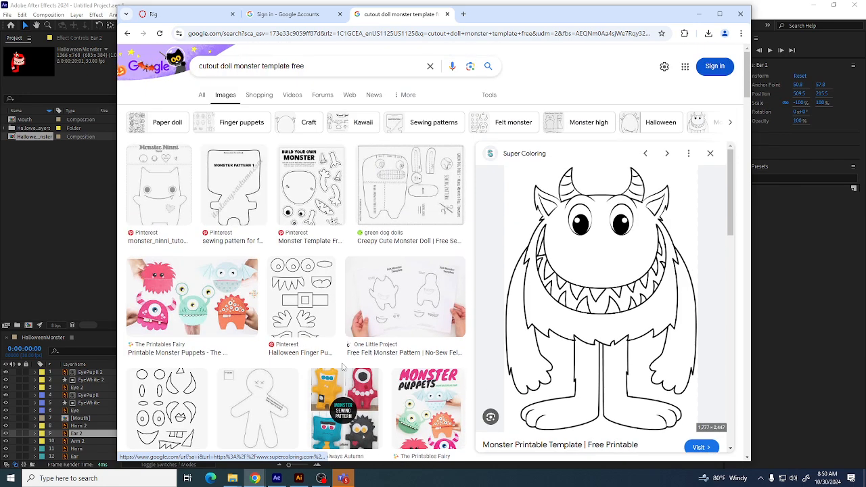
{"action": "left_click", "coordinate": [307, 203]}
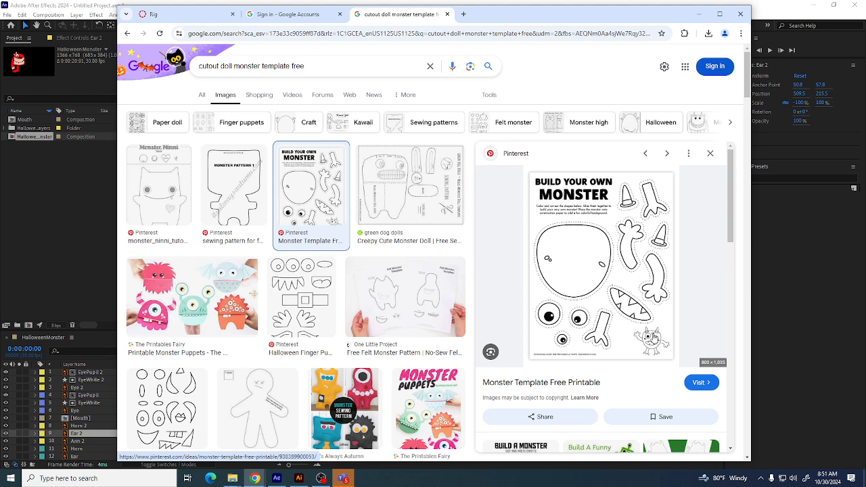
{"action": "scroll", "coordinate": [502, 345], "scroll_direction": "down", "scroll_amount": 3}
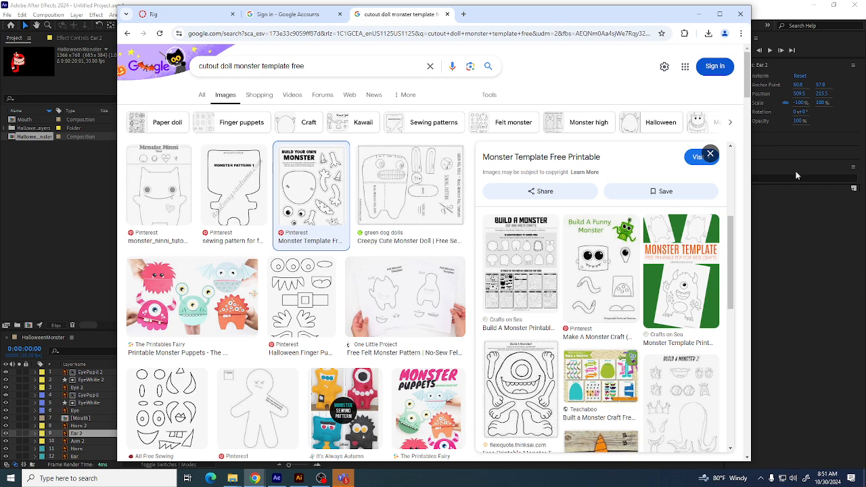
{"action": "left_click", "coordinate": [791, 258]}
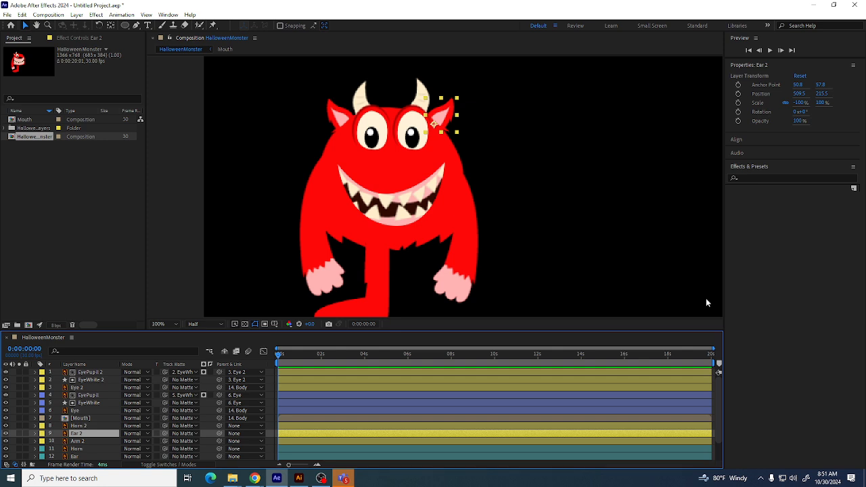
Select the Arm 2 layer and draw a small closed mask with the Pen tool at the arm's shoulder
{"action": "left_click", "coordinate": [415, 303]}
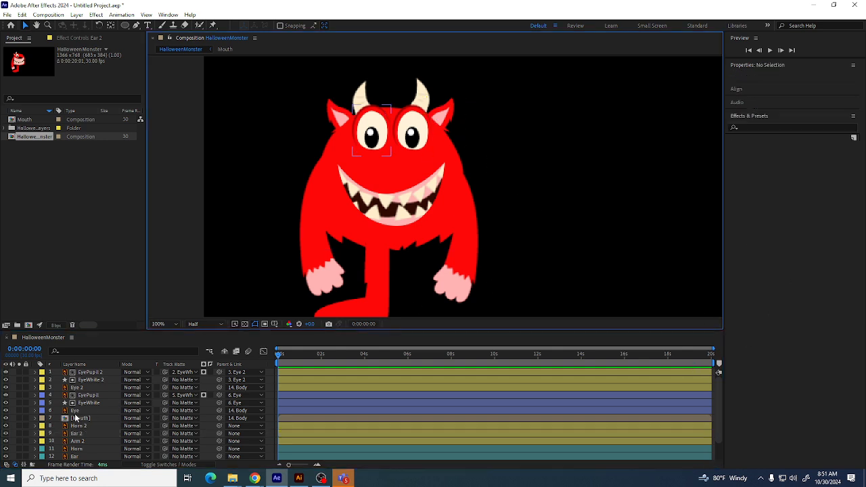
{"action": "left_click", "coordinate": [77, 434]}
{"action": "left_click", "coordinate": [454, 261]}
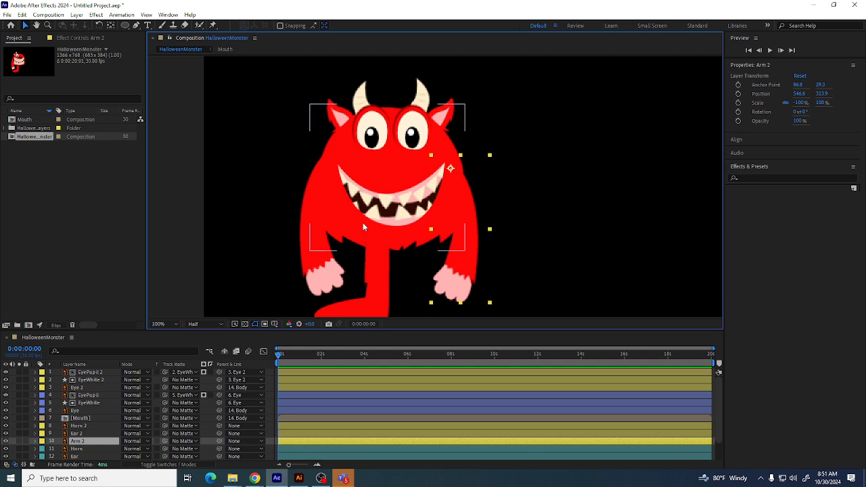
{"action": "left_click", "coordinate": [135, 25]}
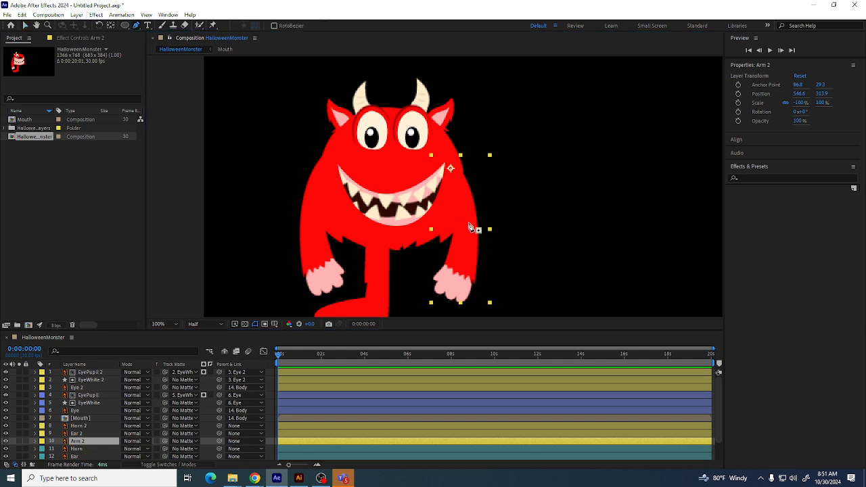
{"action": "left_click", "coordinate": [468, 221]}
{"action": "left_click", "coordinate": [457, 244]}
{"action": "left_click", "coordinate": [473, 237]}
{"action": "left_click", "coordinate": [470, 224]}
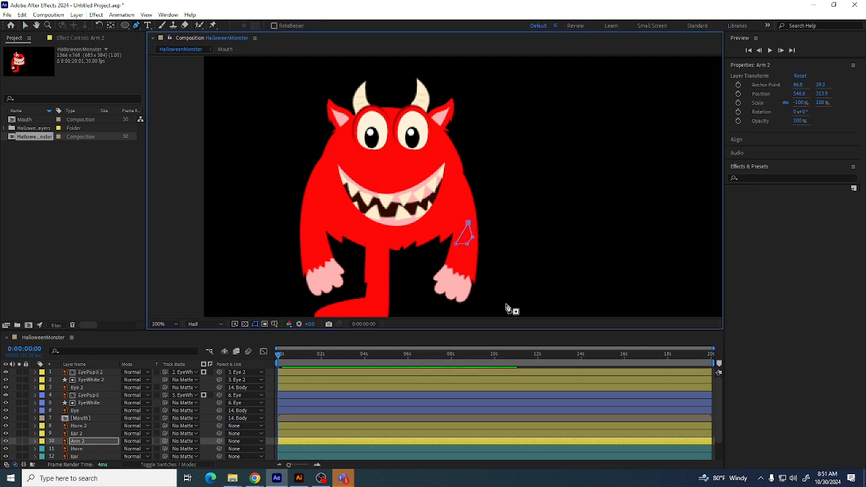
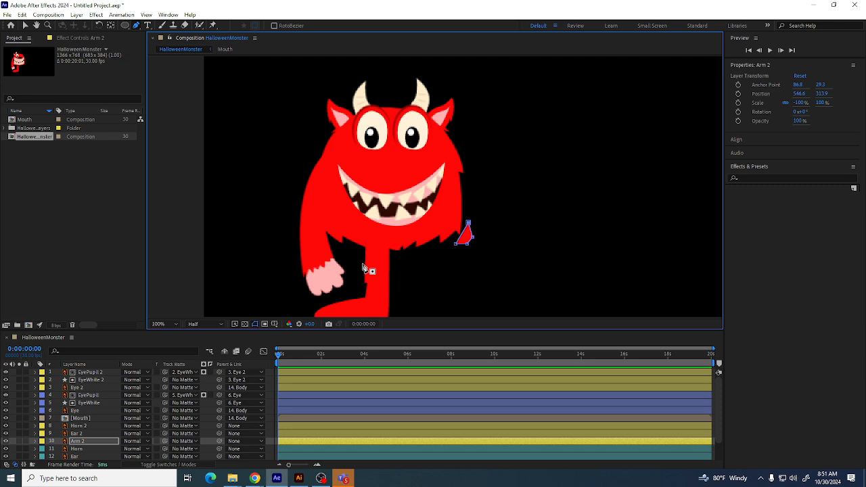
Undo the mask drawn at Arm 2's shoulder
{"action": "key", "text": "ctrl+z"}
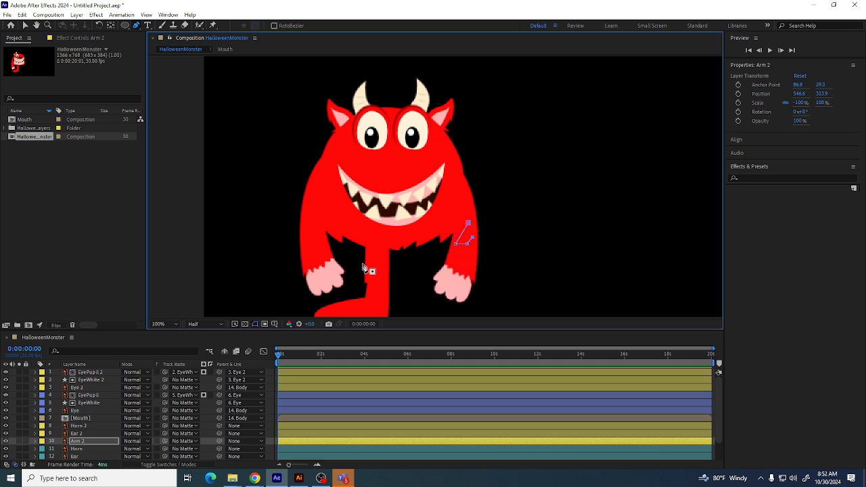
{"action": "key", "text": "ctrl+z"}
{"action": "key", "text": "ctrl+z"}
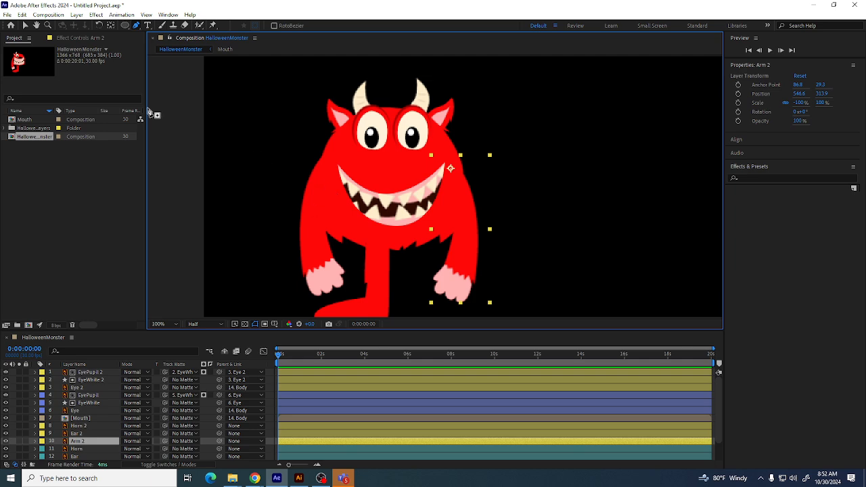
{"action": "left_click", "coordinate": [100, 440]}
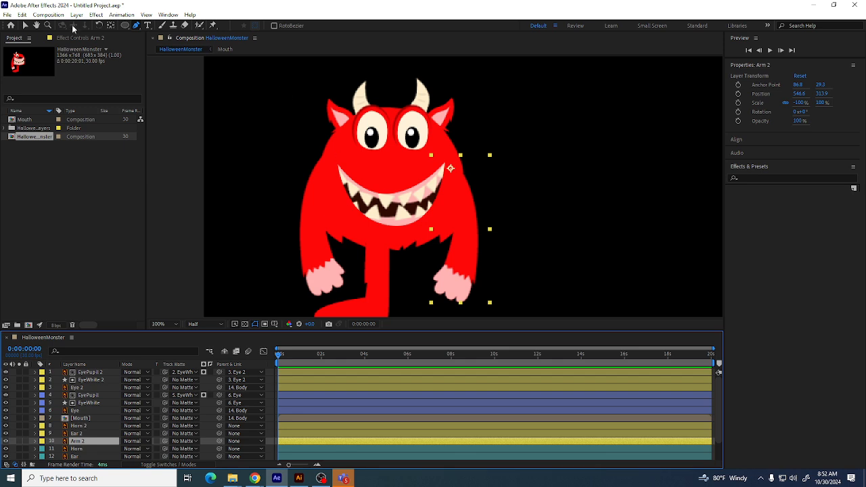
{"action": "left_click", "coordinate": [99, 25]}
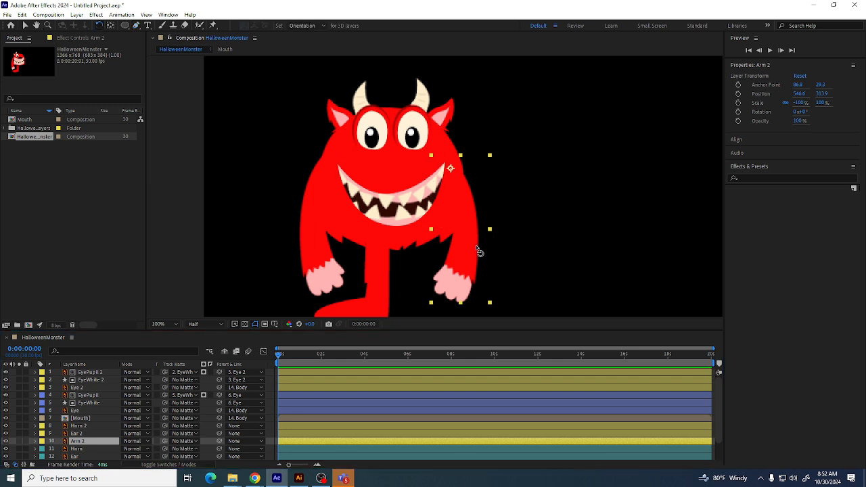
{"action": "mouse_move", "coordinate": [475, 244]}
{"action": "left_mouse_down"}
{"action": "mouse_move", "coordinate": [502, 193]}
{"action": "mouse_move", "coordinate": [483, 252]}
{"action": "left_mouse_up"}
{"action": "key", "text": "ctrl+z"}
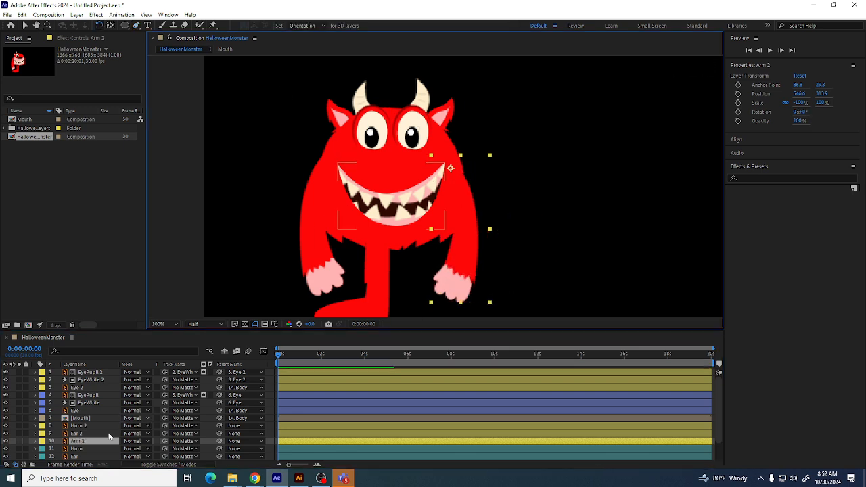
{"action": "left_click", "coordinate": [41, 443]}
{"action": "left_click", "coordinate": [25, 442]}
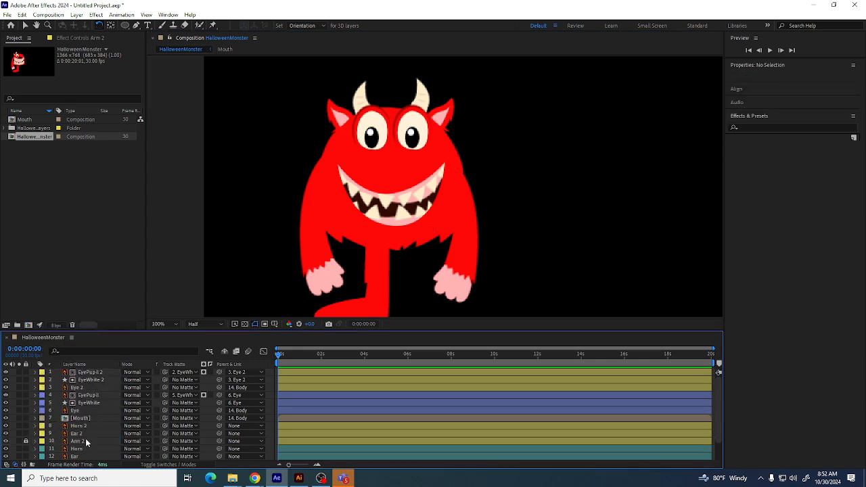
{"action": "left_click", "coordinate": [67, 443]}
{"action": "left_click", "coordinate": [26, 442]}
Set the label colour of the Horn 2, Ear 2 and Arm 2 layers to Green
{"action": "left_click", "coordinate": [77, 426]}
{"action": "left_click", "coordinate": [96, 440], "text": "shift"}
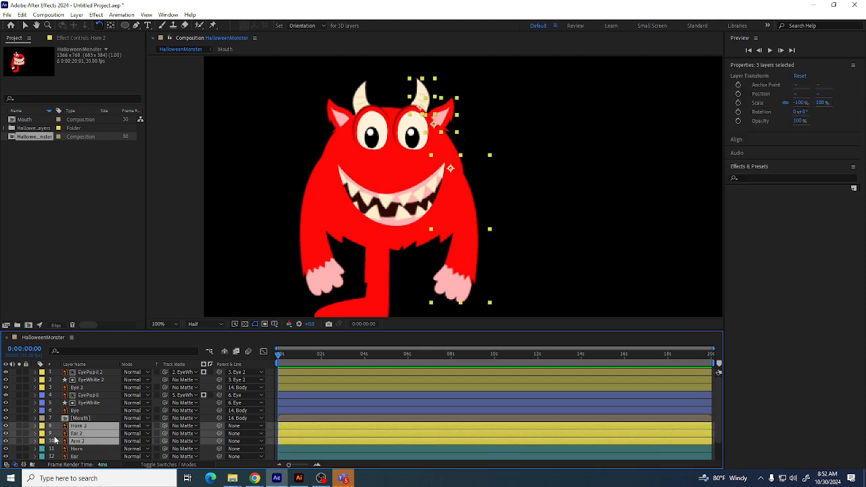
{"action": "left_click", "coordinate": [41, 427]}
{"action": "left_click", "coordinate": [43, 425]}
{"action": "left_click", "coordinate": [41, 429]}
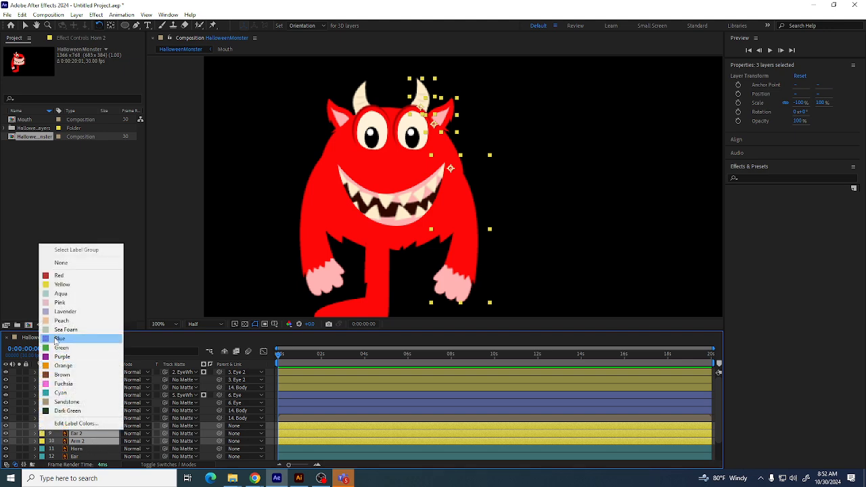
{"action": "left_click", "coordinate": [46, 347]}
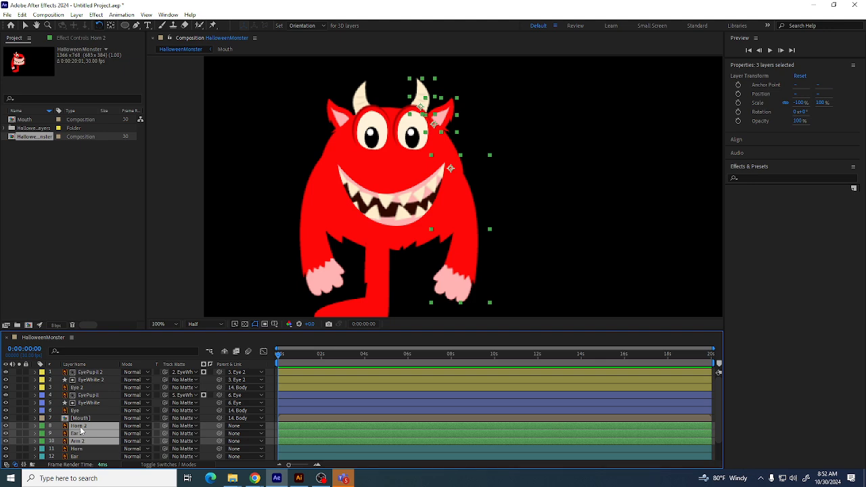
Duplicate the Leg layer and move the copy to the right under the body
{"action": "scroll", "coordinate": [81, 433], "scroll_direction": "down", "scroll_amount": 1}
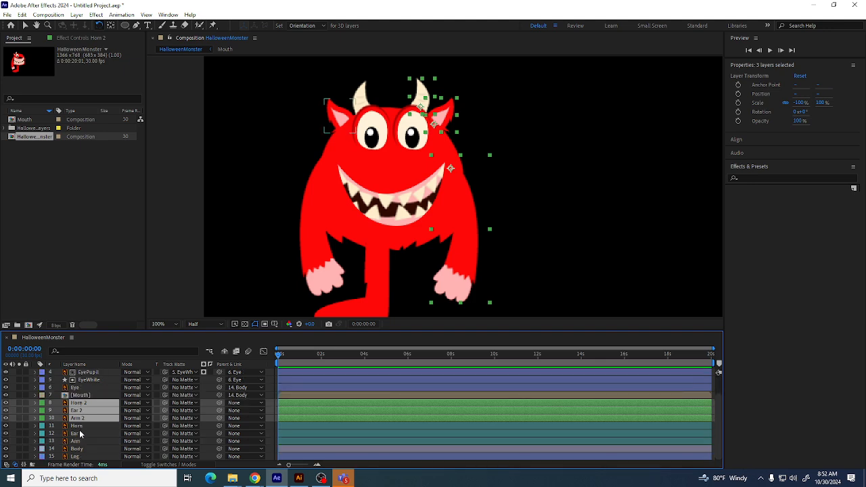
{"action": "left_click", "coordinate": [81, 457]}
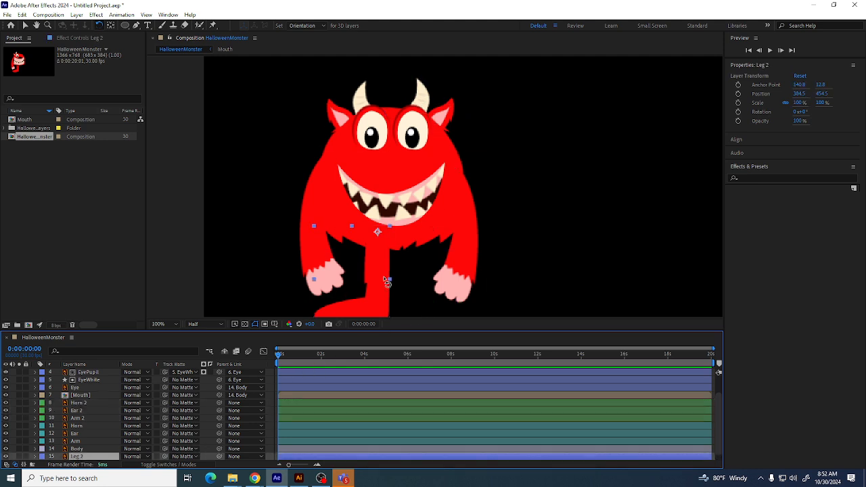
{"action": "left_click", "coordinate": [27, 27]}
{"action": "key", "text": "ctrl+d"}
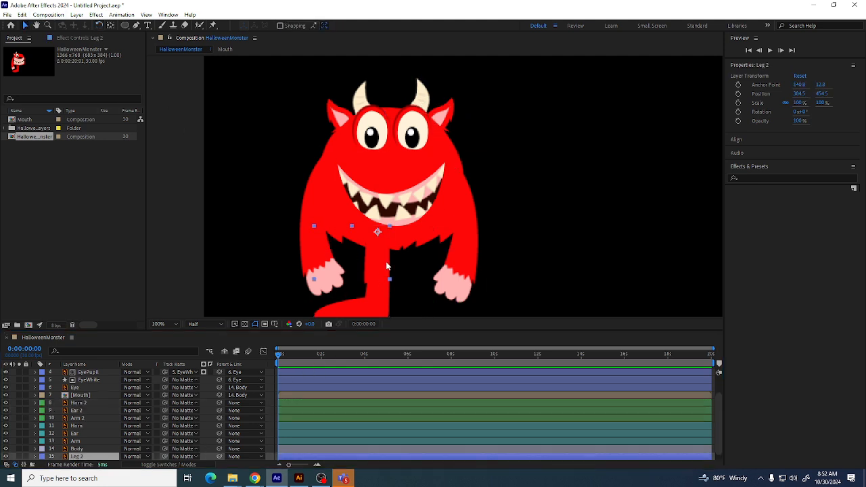
{"action": "left_click_drag", "start_coordinate": [387, 266], "coordinate": [432, 268]}
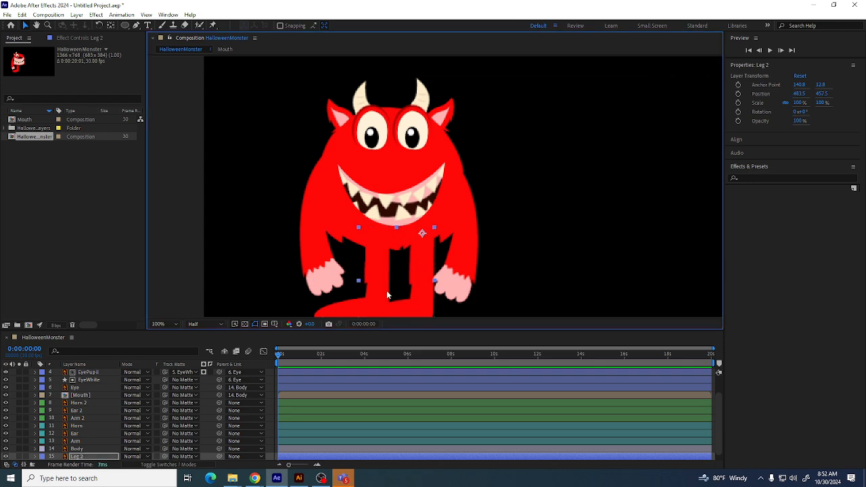
Flip the duplicated leg horizontally and nudge it into place beside the other leg
{"action": "right_click", "coordinate": [419, 279]}
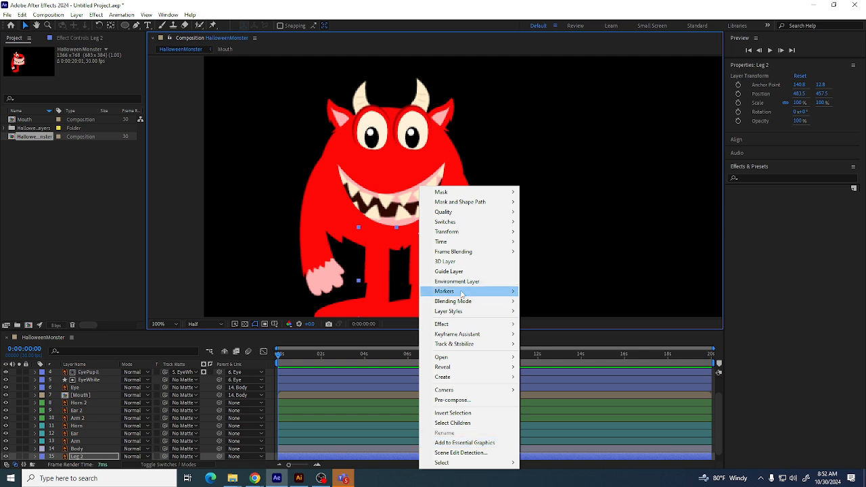
{"action": "mouse_move", "coordinate": [453, 232]}
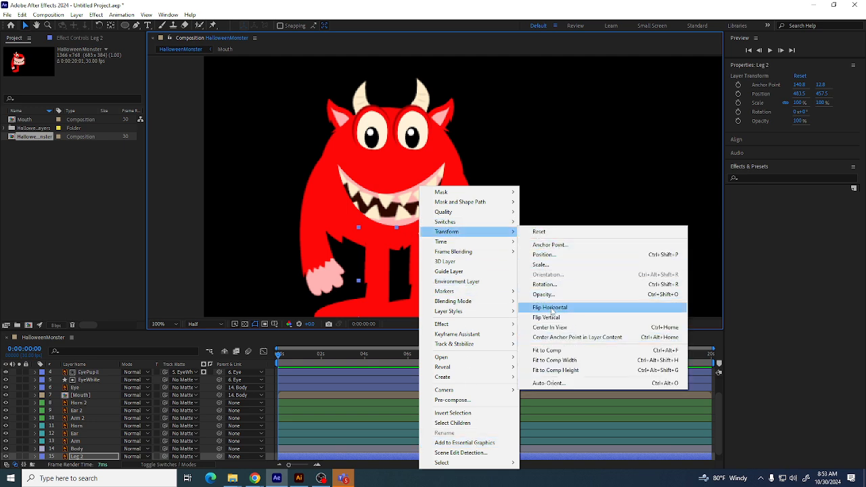
{"action": "left_click", "coordinate": [542, 308]}
{"action": "left_click_drag", "start_coordinate": [418, 264], "coordinate": [408, 268]}
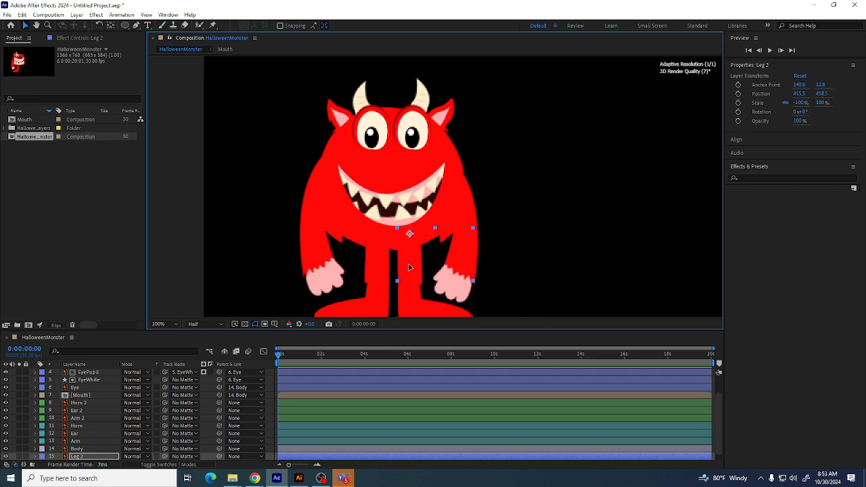
Parent both Leg and Leg 2 layers to the Body layer
{"action": "key", "text": "comma"}
{"action": "key", "text": "comma"}
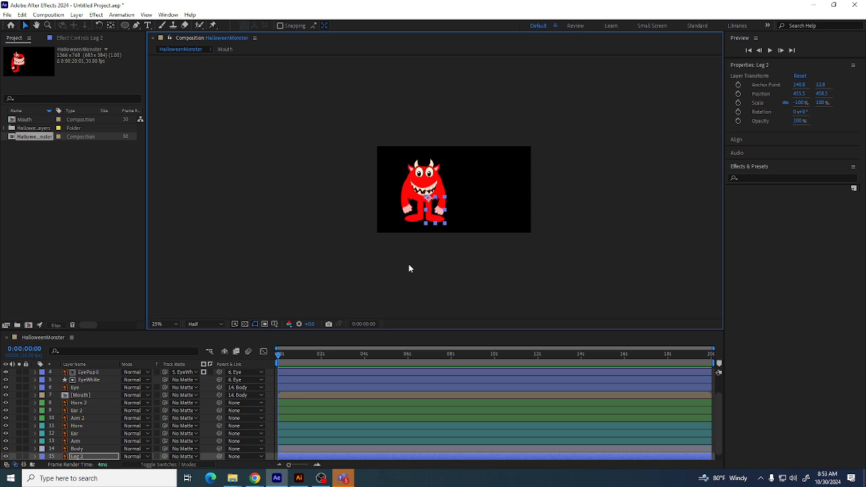
{"action": "key", "text": "slash"}
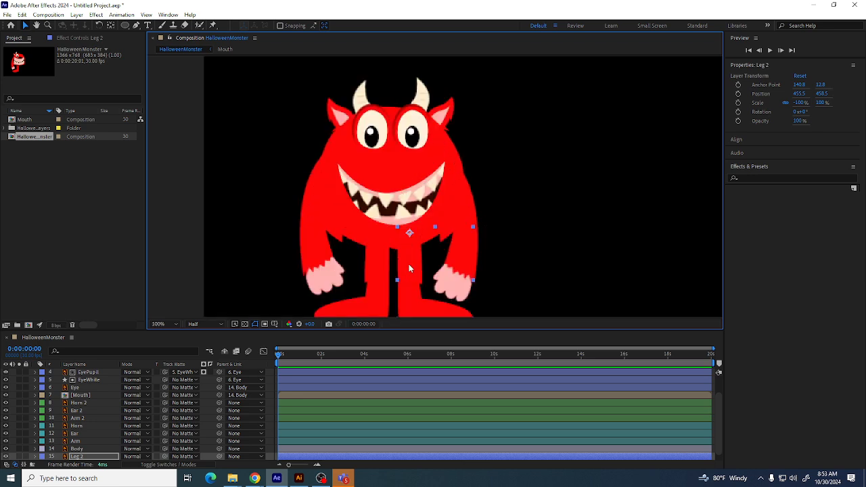
{"action": "scroll", "coordinate": [104, 432], "scroll_direction": "down", "scroll_amount": 1}
{"action": "left_click", "coordinate": [85, 457]}
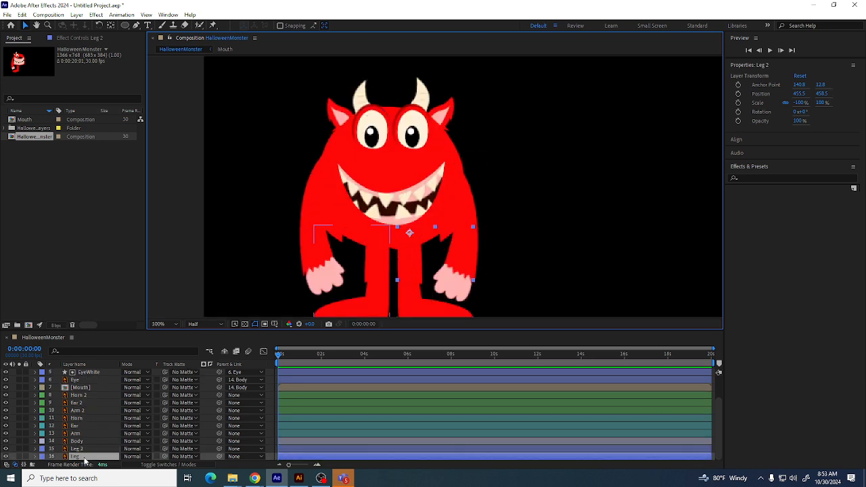
{"action": "left_click", "coordinate": [87, 450], "text": "shift"}
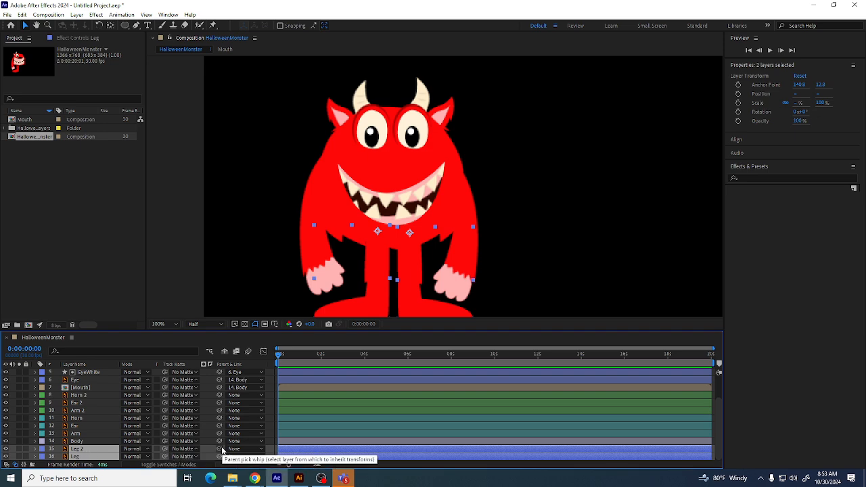
{"action": "left_click_drag", "start_coordinate": [218, 449], "coordinate": [70, 442]}
Parent the Arm and Arm 2 layers to the Body layer
{"action": "left_click", "coordinate": [73, 441]}
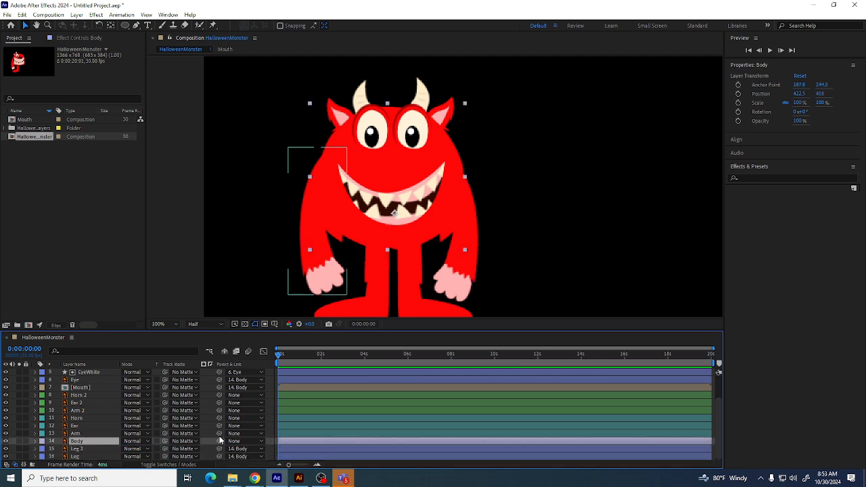
{"action": "left_click", "coordinate": [77, 433]}
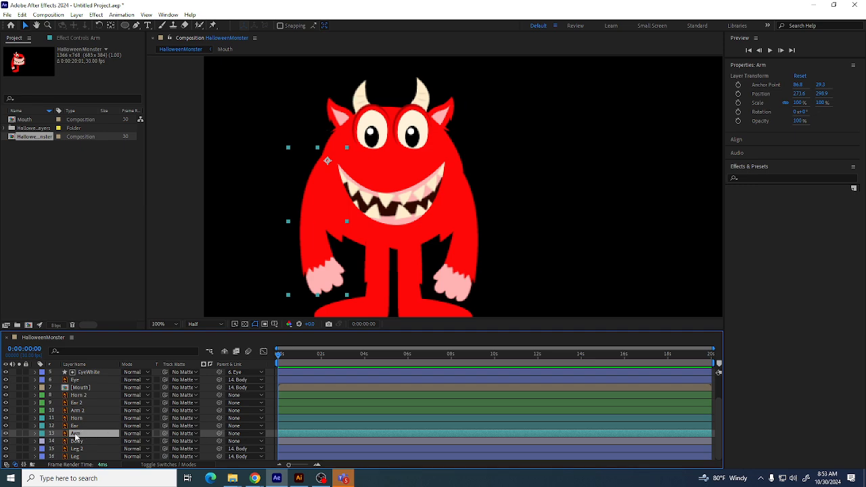
{"action": "left_click", "coordinate": [78, 411], "text": "ctrl"}
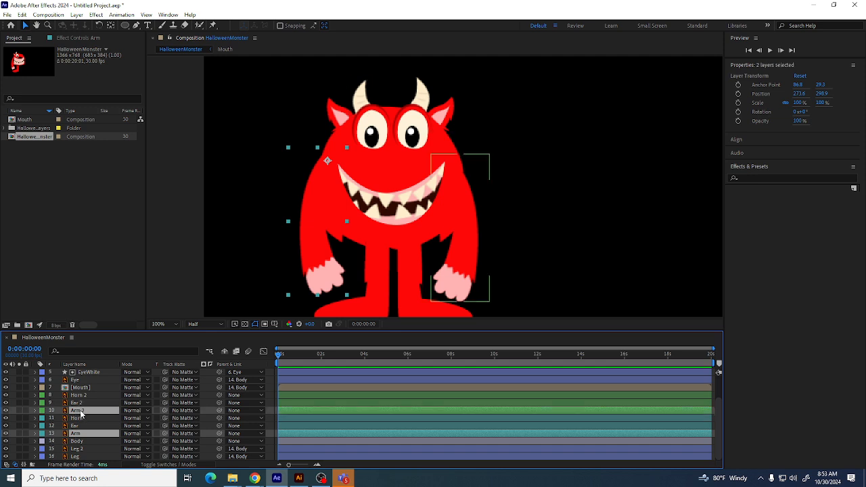
{"action": "mouse_move", "coordinate": [218, 410]}
{"action": "left_mouse_down"}
{"action": "mouse_move", "coordinate": [88, 418]}
{"action": "mouse_move", "coordinate": [68, 440]}
{"action": "mouse_move", "coordinate": [75, 441]}
{"action": "left_mouse_up"}
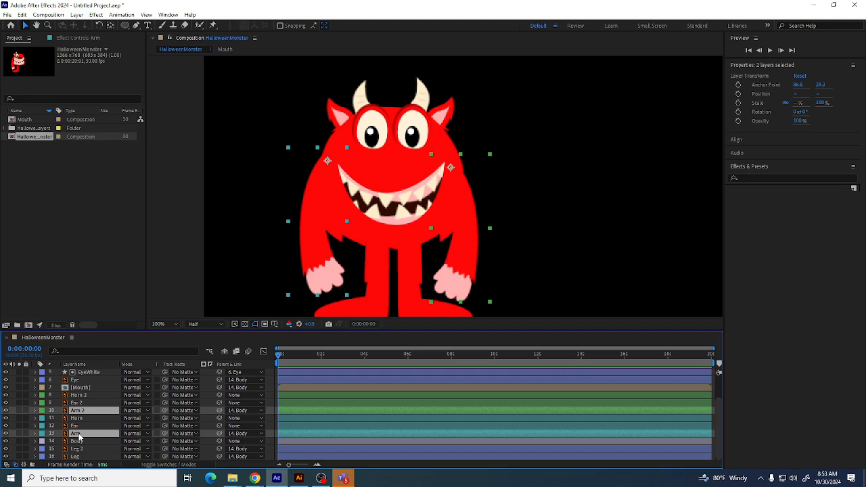
Parent the Horn and Horn 2 layers to the Body layer
{"action": "left_click", "coordinate": [76, 417]}
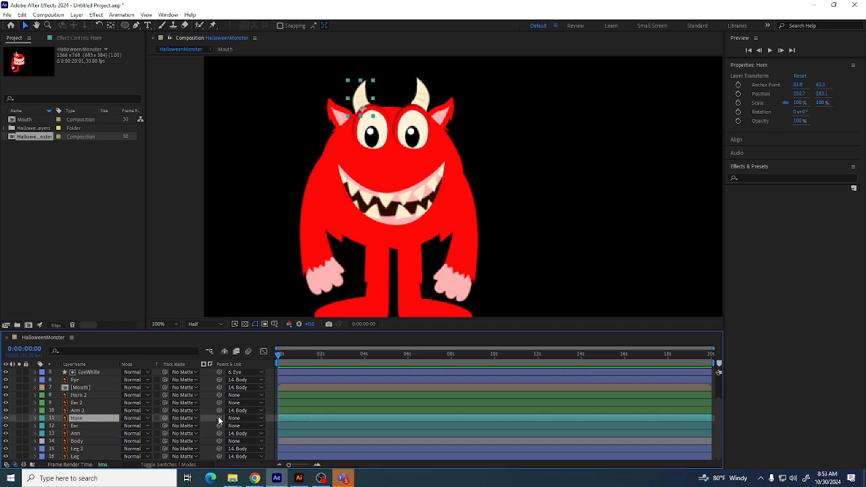
{"action": "left_click_drag", "start_coordinate": [220, 419], "coordinate": [84, 441]}
{"action": "scroll", "coordinate": [112, 406], "scroll_direction": "up", "scroll_amount": 3}
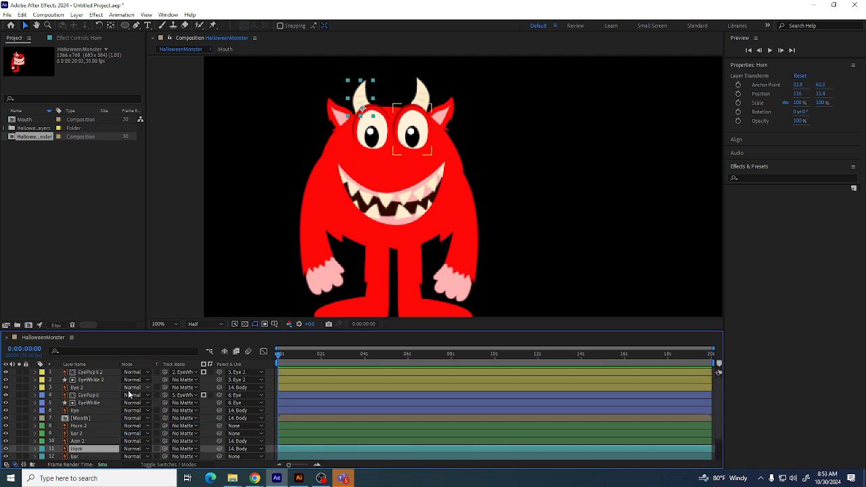
{"action": "left_click", "coordinate": [89, 427]}
{"action": "left_click", "coordinate": [234, 426]}
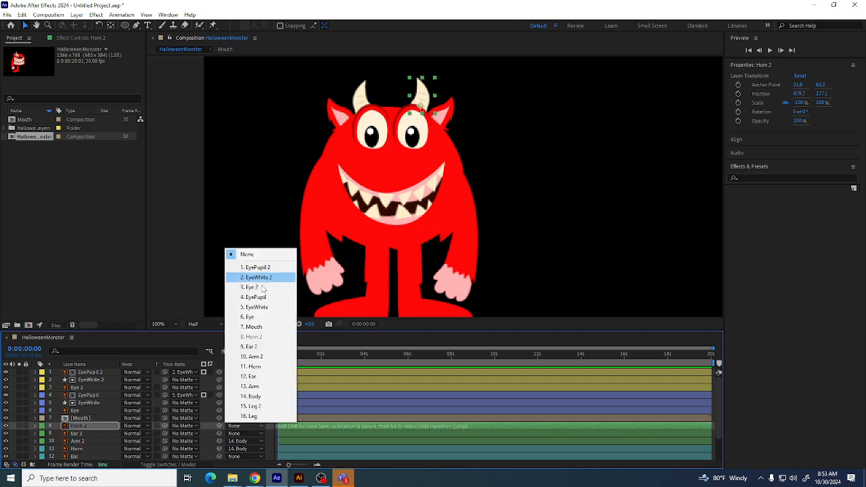
{"action": "left_click", "coordinate": [254, 398]}
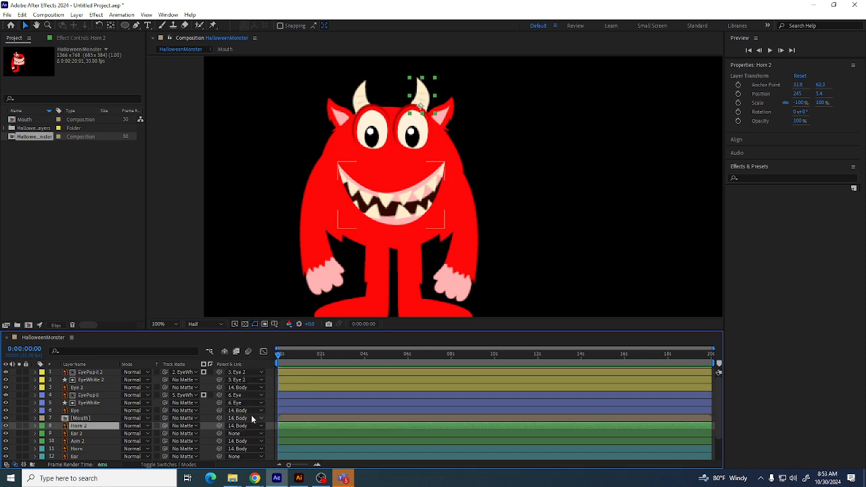
Parent the Ear layer to the Body layer
{"action": "scroll", "coordinate": [248, 430], "scroll_direction": "down", "scroll_amount": 2}
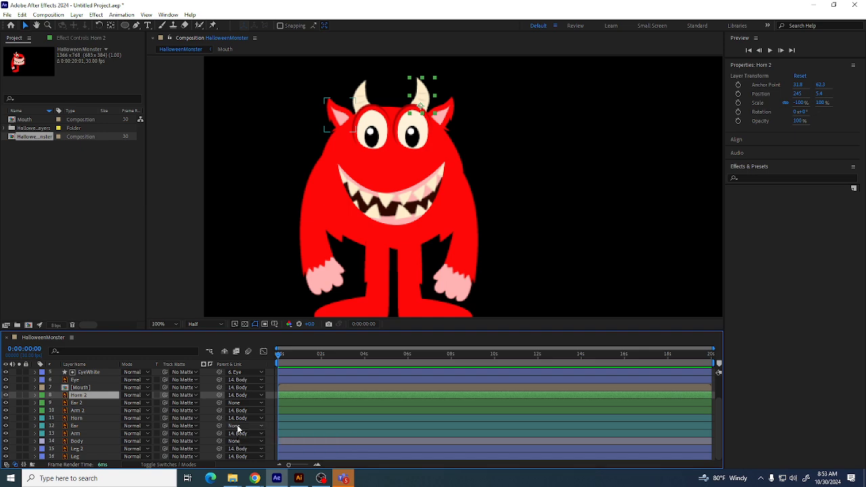
{"action": "left_click", "coordinate": [238, 426]}
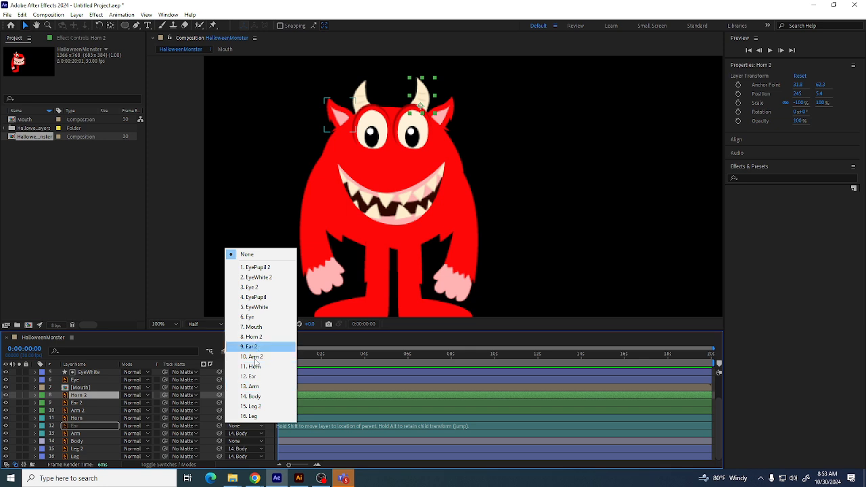
{"action": "left_click", "coordinate": [254, 396]}
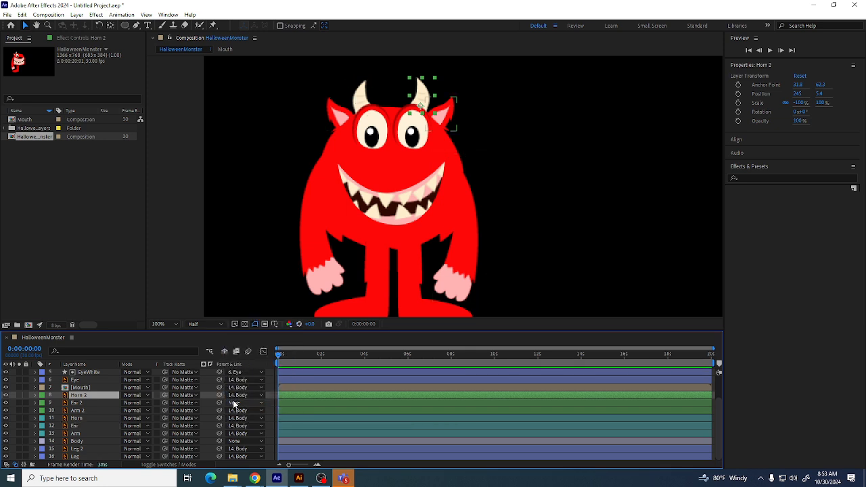
Set the Body layer's label colour to Yellow
{"action": "scroll", "coordinate": [233, 403], "scroll_direction": "up", "scroll_amount": 2}
{"action": "scroll", "coordinate": [238, 399], "scroll_direction": "down", "scroll_amount": 2}
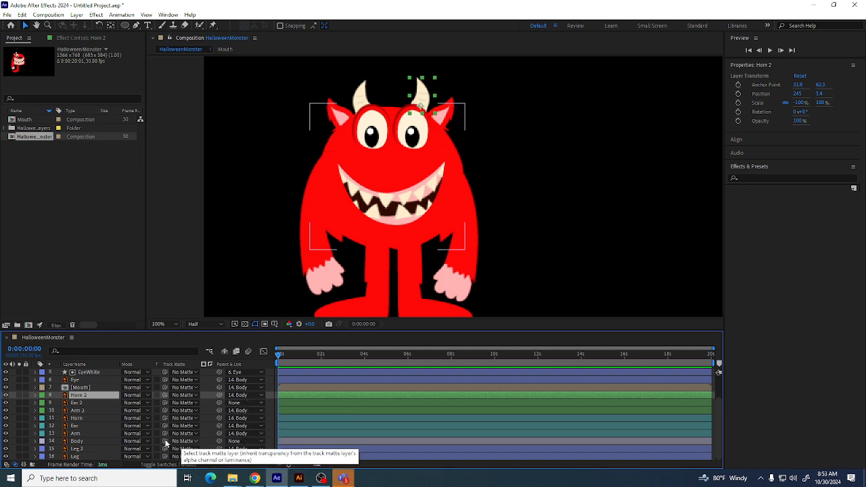
{"action": "left_click", "coordinate": [82, 441]}
{"action": "left_click", "coordinate": [42, 441]}
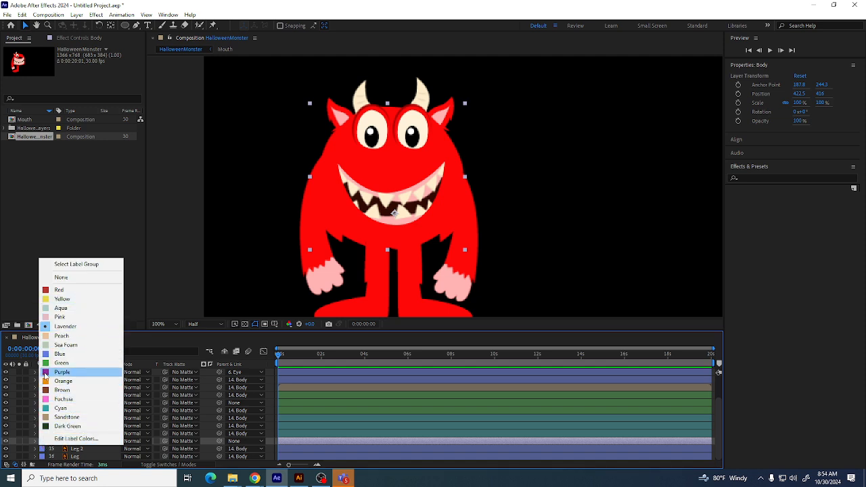
{"action": "left_click", "coordinate": [47, 298]}
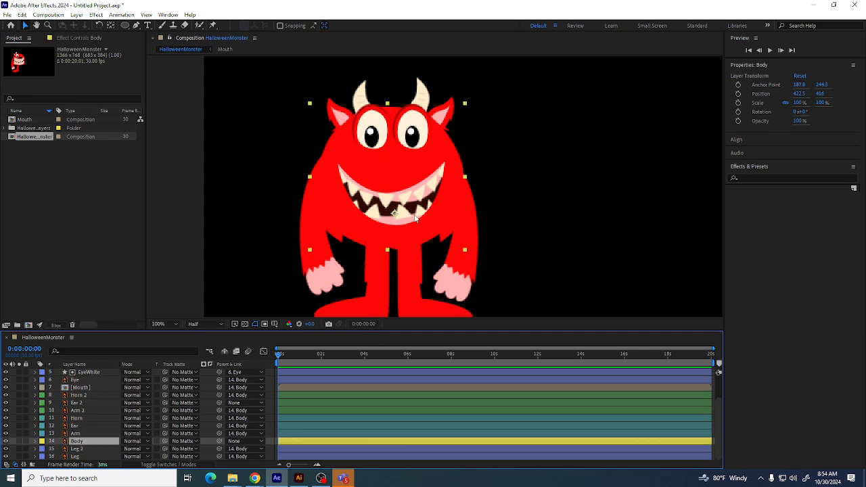
Try to move the Body layer upward and undo the move
{"action": "left_click_drag", "start_coordinate": [415, 219], "coordinate": [425, 191]}
{"action": "key", "text": "ctrl+z"}
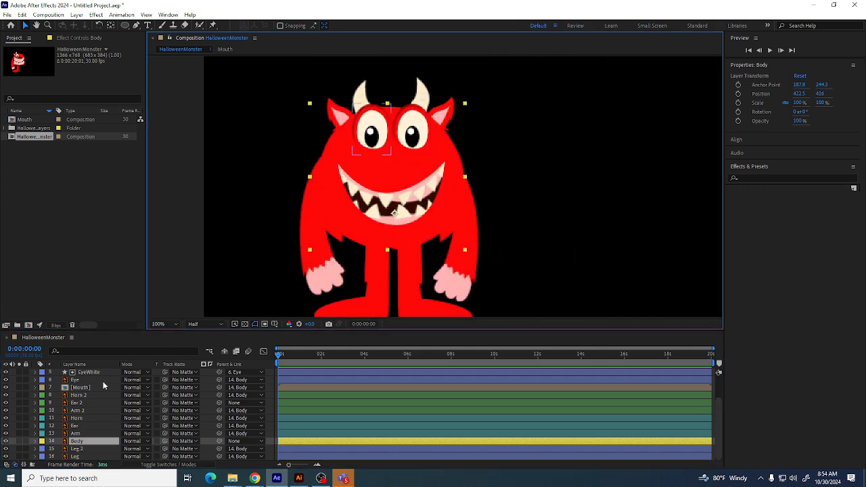
Parent the Ear 2 layer to the Body layer
{"action": "left_click", "coordinate": [460, 107]}
{"action": "left_click", "coordinate": [459, 110]}
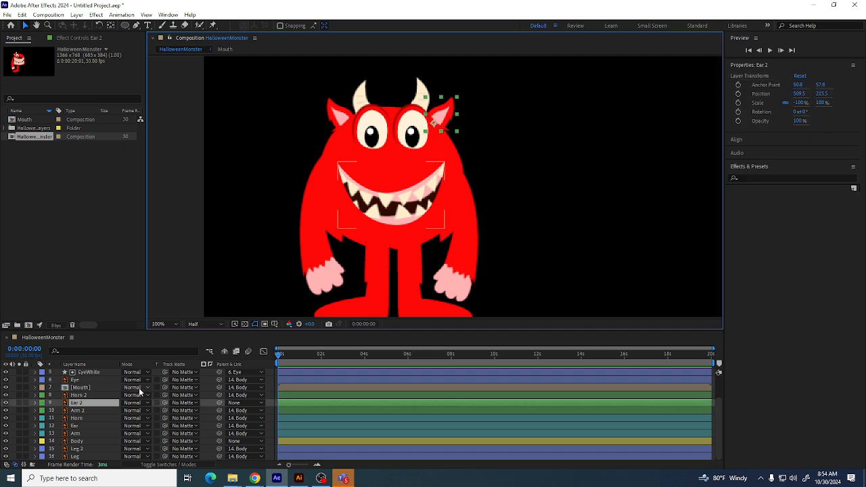
{"action": "left_click", "coordinate": [233, 402]}
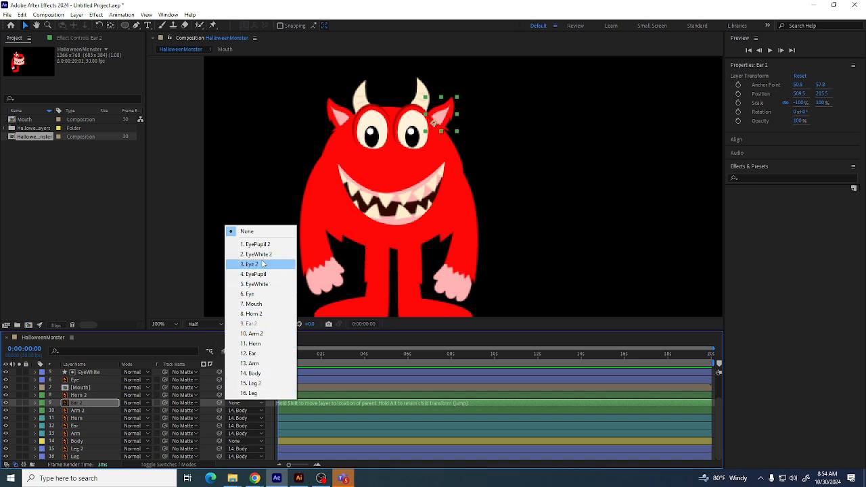
{"action": "left_click", "coordinate": [262, 374]}
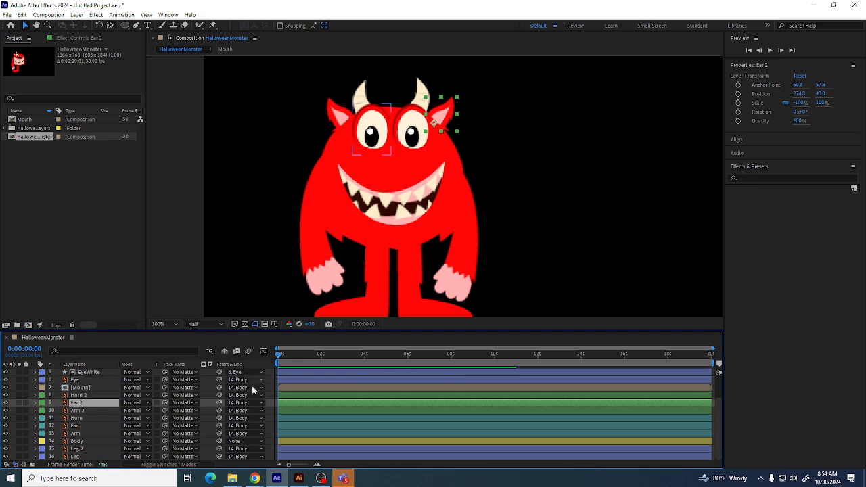
Move the Body layer, carrying its parented parts, to about 650, 496 in the composition
{"action": "left_click", "coordinate": [84, 441]}
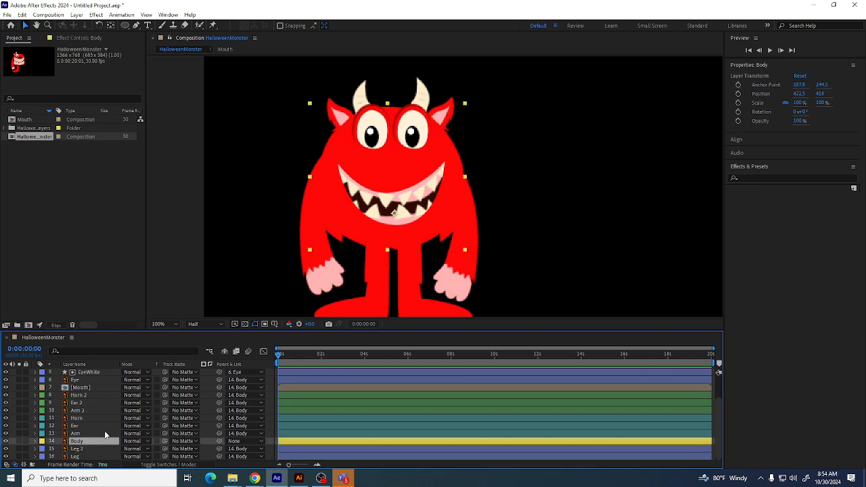
{"action": "left_click_drag", "start_coordinate": [380, 235], "coordinate": [350, 216]}
{"action": "key", "text": "ctrl+z"}
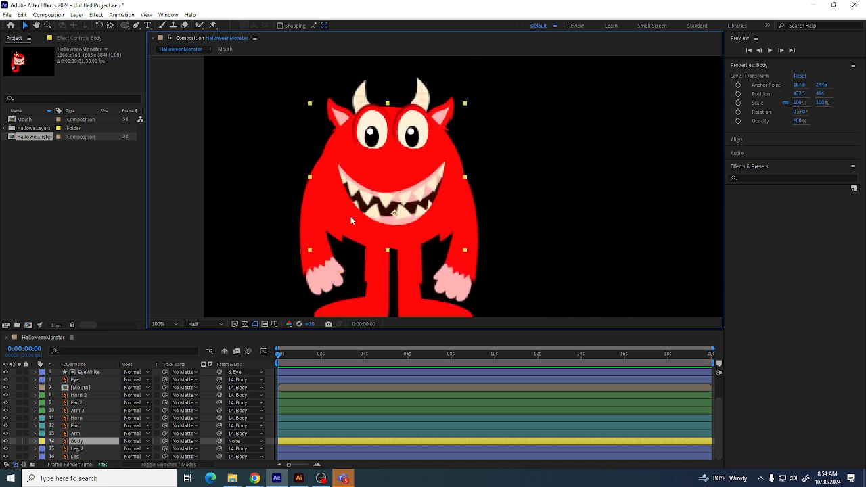
{"action": "key", "text": "comma"}
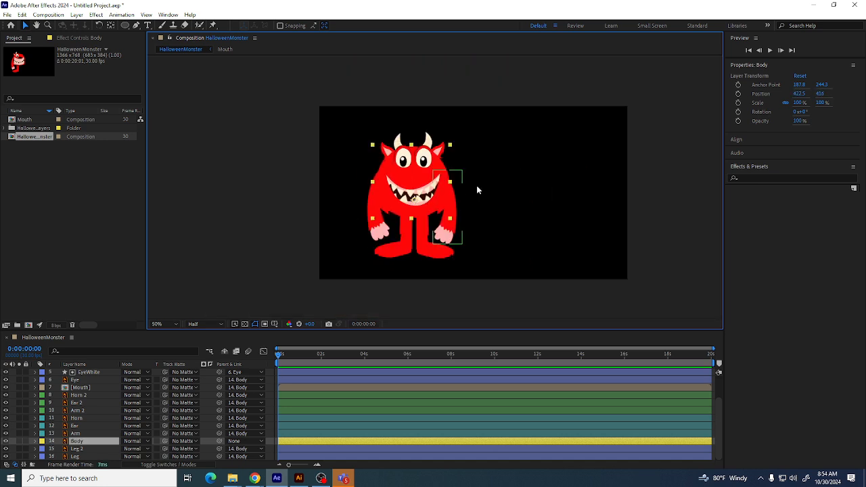
{"action": "left_click_drag", "start_coordinate": [428, 194], "coordinate": [477, 215]}
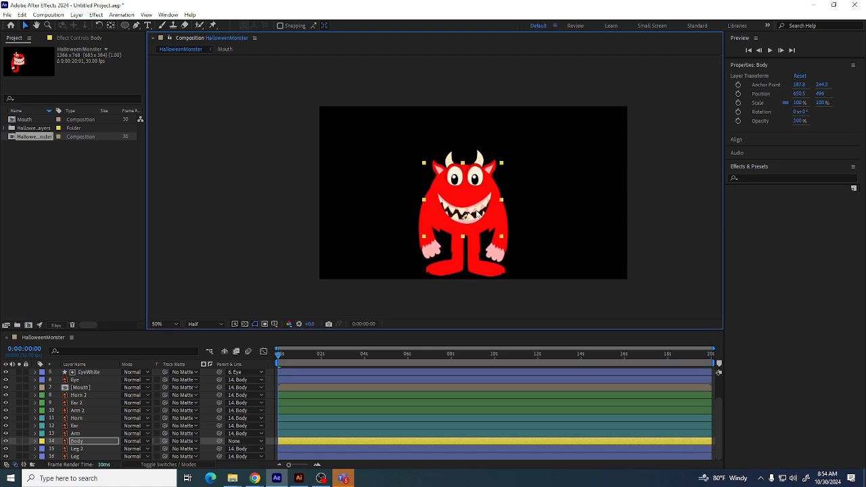
Duplicate the HalloweenMonster composition and open the copy
{"action": "left_click", "coordinate": [72, 170]}
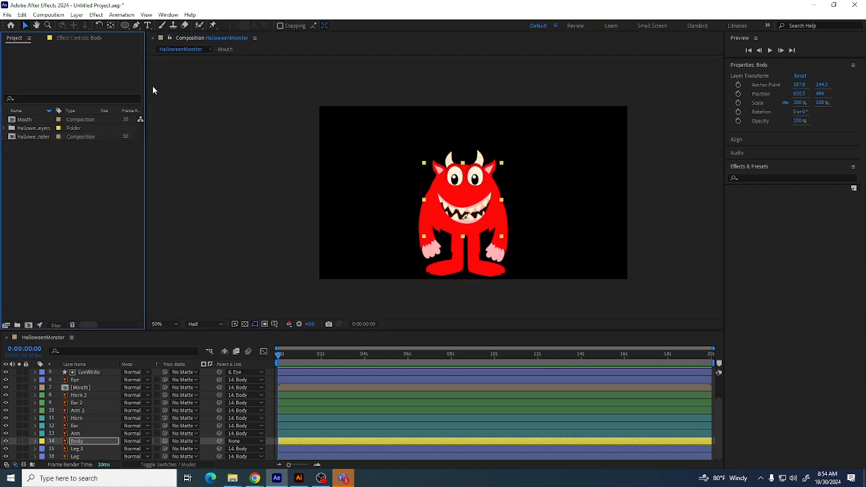
{"action": "left_click", "coordinate": [41, 137]}
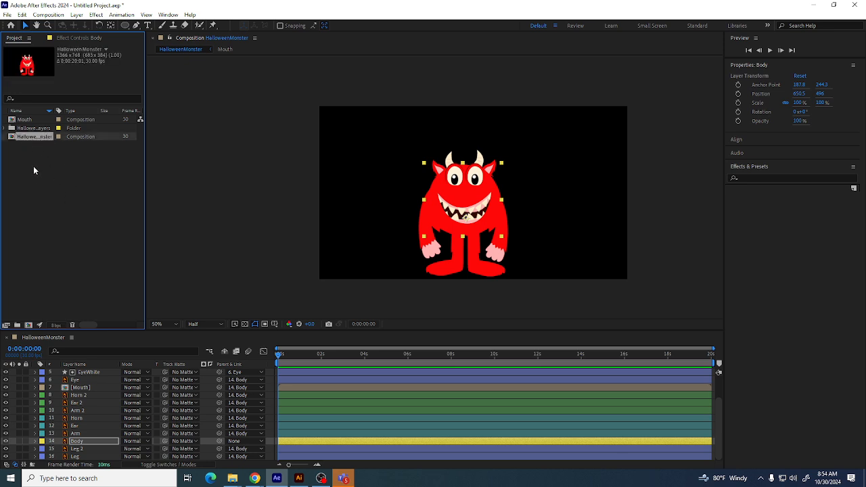
{"action": "left_click", "coordinate": [33, 171]}
{"action": "left_click", "coordinate": [35, 139]}
{"action": "key", "text": "ctrl+d"}
{"action": "left_click", "coordinate": [42, 137]}
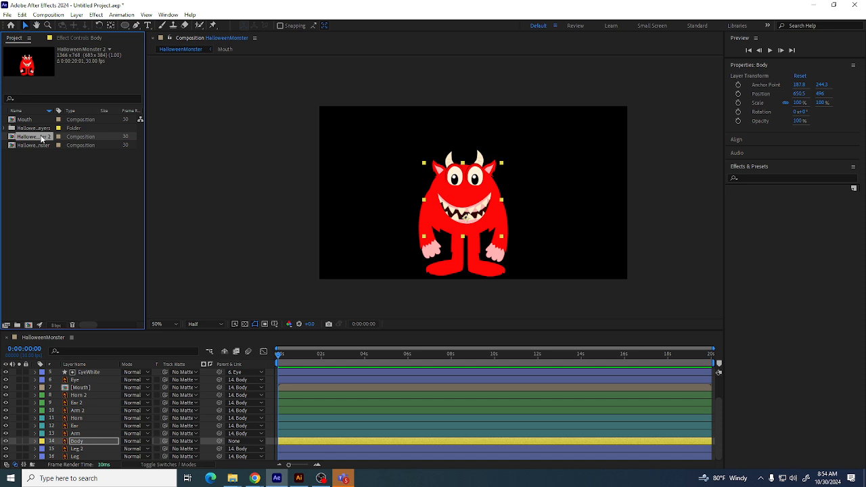
{"action": "double_click", "coordinate": [42, 137]}
Rename the duplicated composition to Walk
{"action": "left_click", "coordinate": [42, 159]}
{"action": "left_click", "coordinate": [42, 138]}
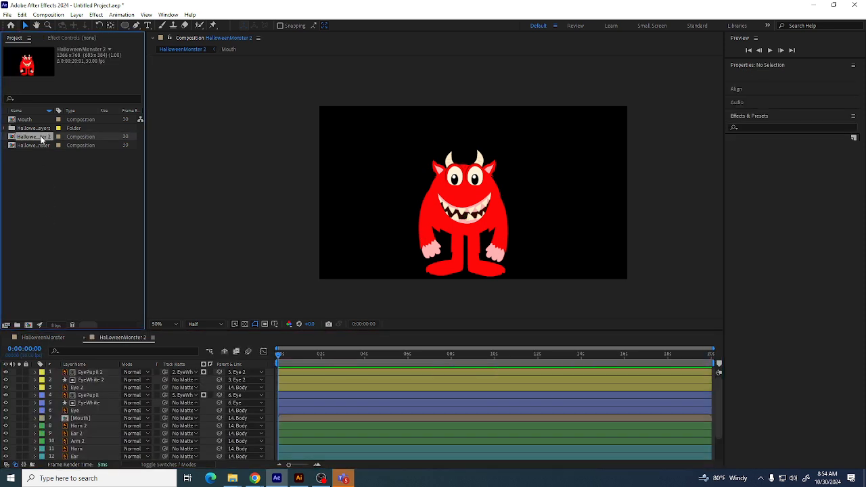
{"action": "key", "text": "Return"}
{"action": "type", "text": "We"}
{"action": "type", "text": "lk"}
{"action": "key", "text": "Return"}
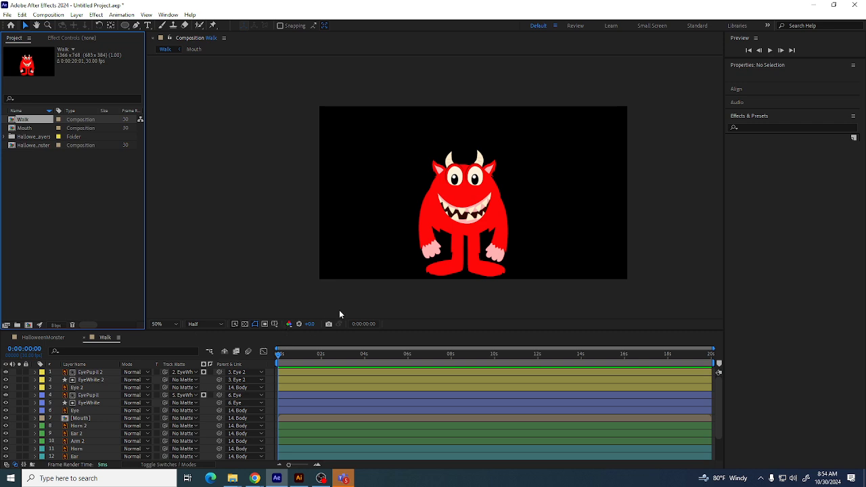
Examine the eye layers by selecting them in the viewer and the layer list
{"action": "left_click", "coordinate": [436, 220]}
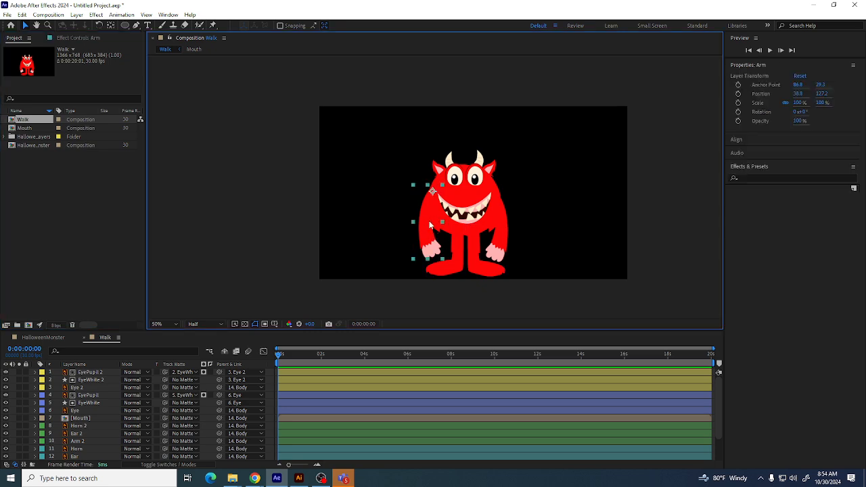
{"action": "left_click_drag", "start_coordinate": [479, 178], "coordinate": [478, 178]}
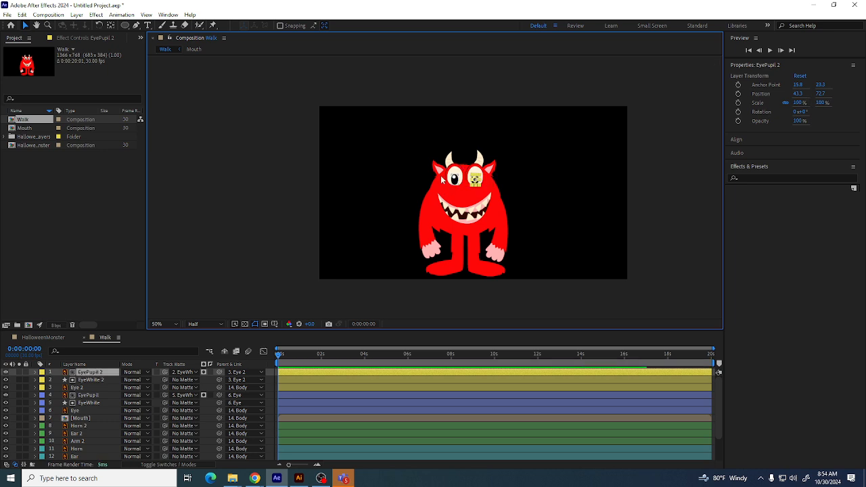
{"action": "left_click", "coordinate": [85, 395]}
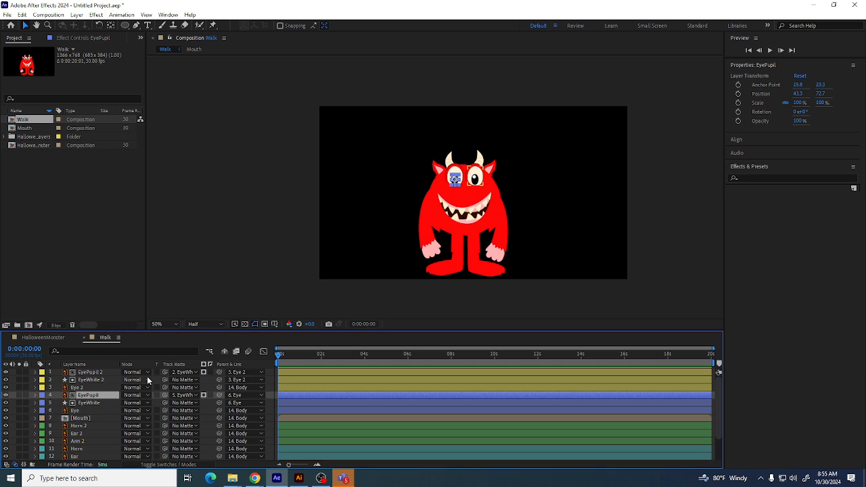
{"action": "left_click", "coordinate": [101, 374]}
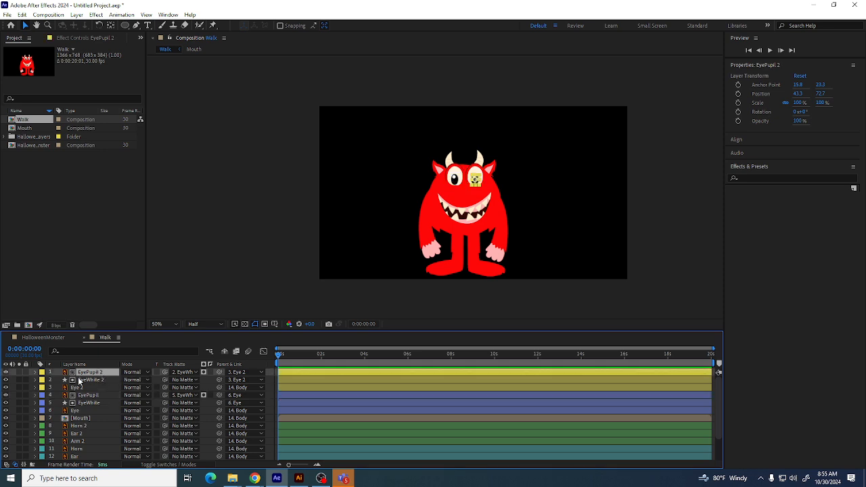
{"action": "left_click", "coordinate": [89, 381]}
{"action": "left_click", "coordinate": [94, 399]}
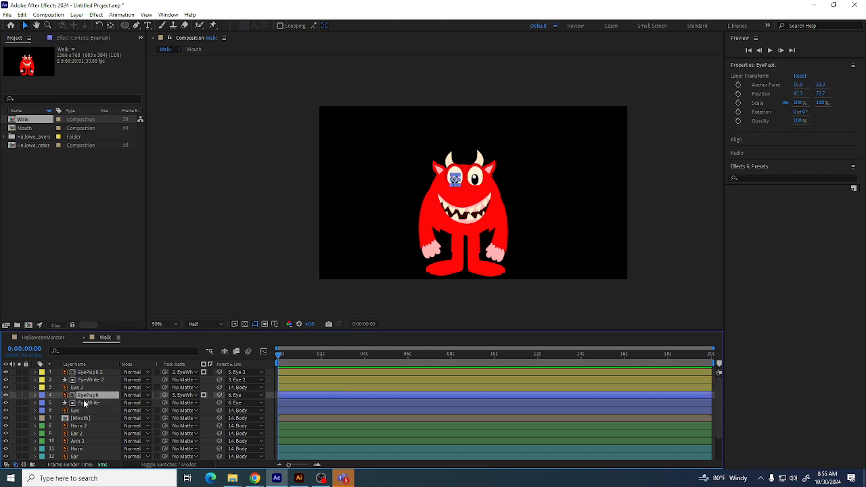
{"action": "scroll", "coordinate": [163, 419], "scroll_direction": "down", "scroll_amount": 2}
{"action": "scroll", "coordinate": [161, 429], "scroll_direction": "up", "scroll_amount": 1}
{"action": "scroll", "coordinate": [161, 429], "scroll_direction": "down", "scroll_amount": 1}
{"action": "scroll", "coordinate": [160, 429], "scroll_direction": "up", "scroll_amount": 2}
{"action": "scroll", "coordinate": [146, 420], "scroll_direction": "down", "scroll_amount": 2}
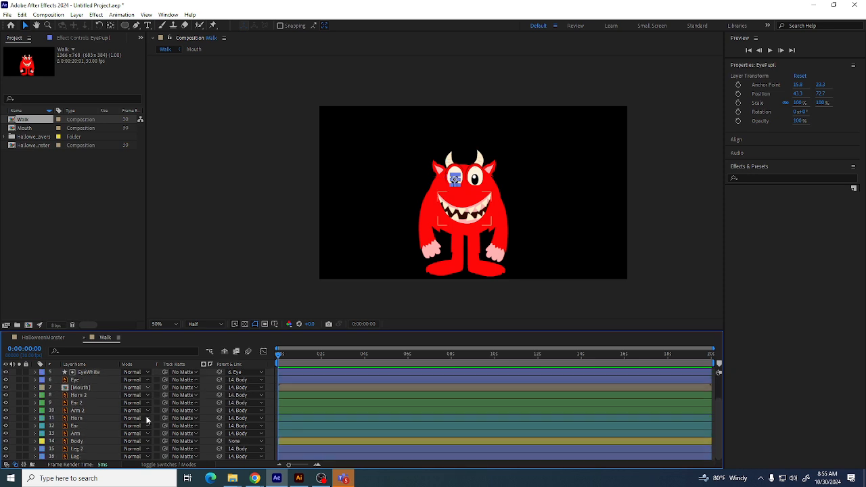
{"action": "scroll", "coordinate": [146, 419], "scroll_direction": "up", "scroll_amount": 2}
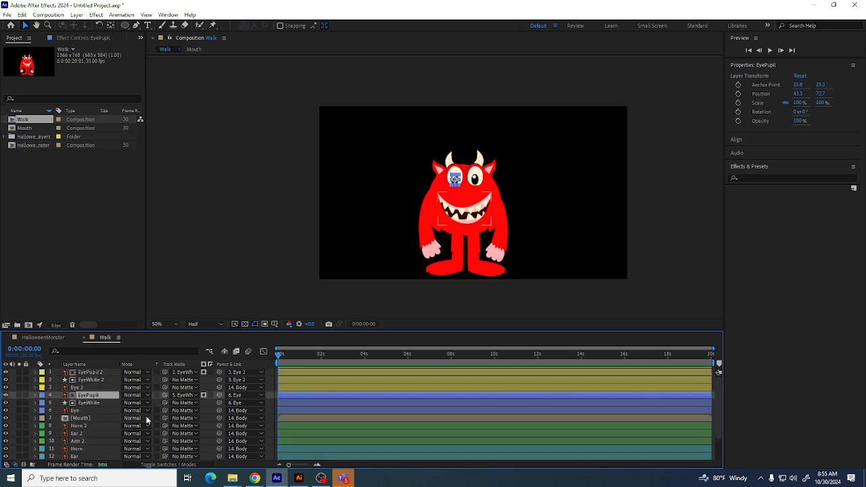
{"action": "left_click", "coordinate": [90, 373]}
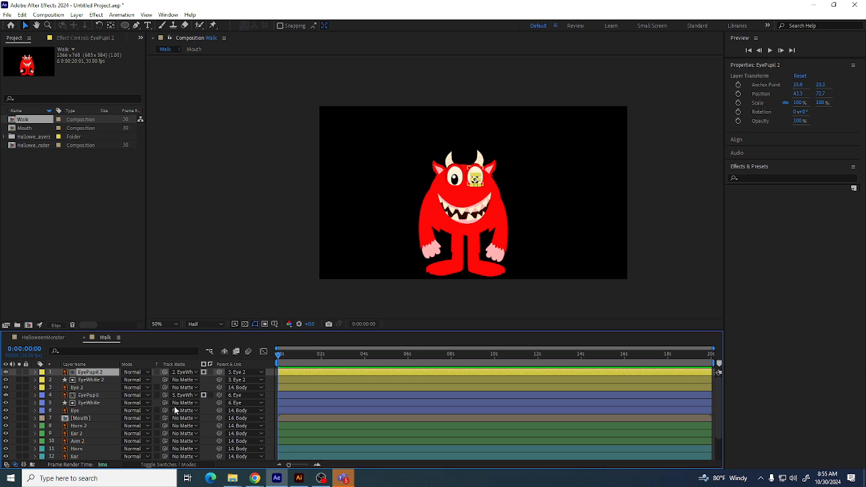
Mark the eye pupil, eye white, mouth, horn and ear layers as shy
{"action": "left_click", "coordinate": [169, 464]}
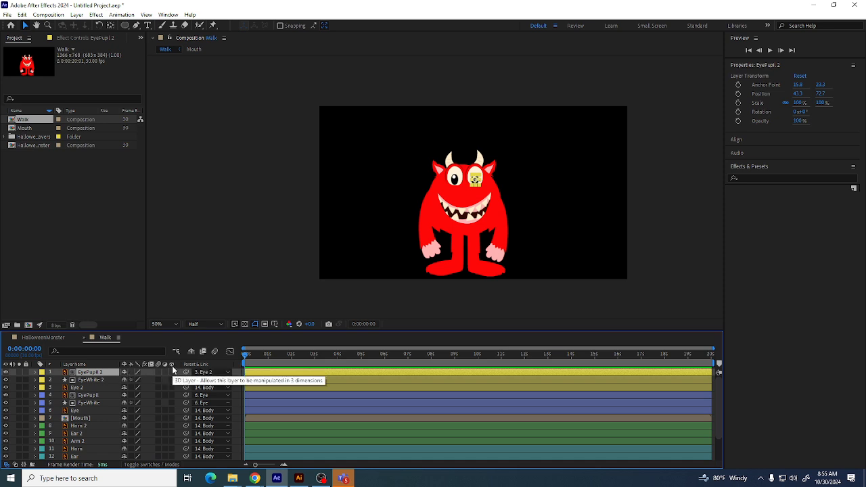
{"action": "left_click", "coordinate": [171, 465]}
{"action": "left_click", "coordinate": [171, 465]}
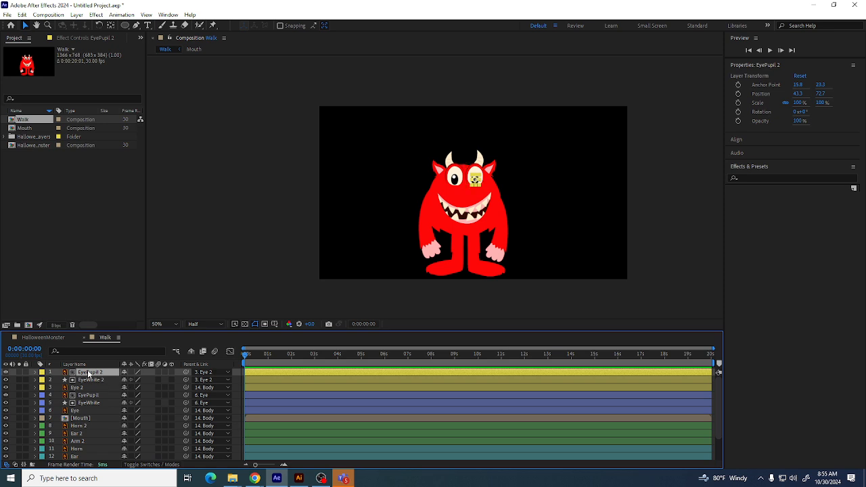
{"action": "left_click", "coordinate": [123, 396]}
{"action": "left_click", "coordinate": [124, 403]}
{"action": "left_click", "coordinate": [124, 419]}
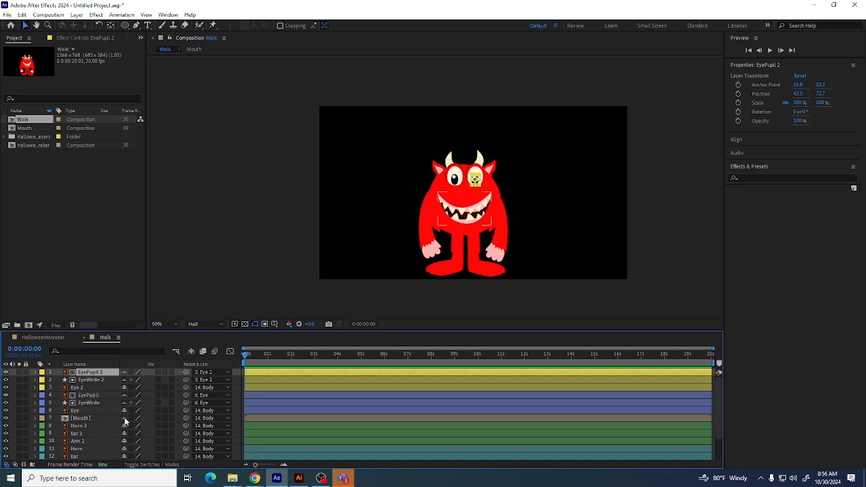
{"action": "left_click", "coordinate": [125, 425]}
{"action": "left_click", "coordinate": [124, 433]}
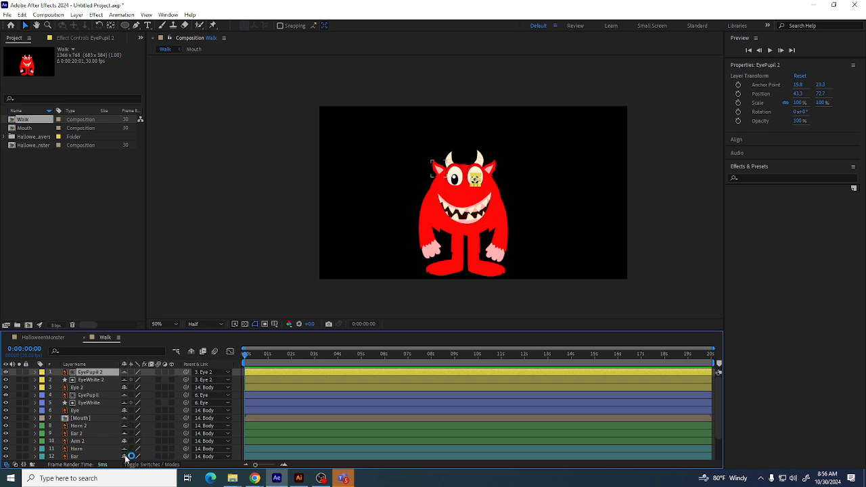
{"action": "scroll", "coordinate": [127, 443], "scroll_direction": "down", "scroll_amount": 2}
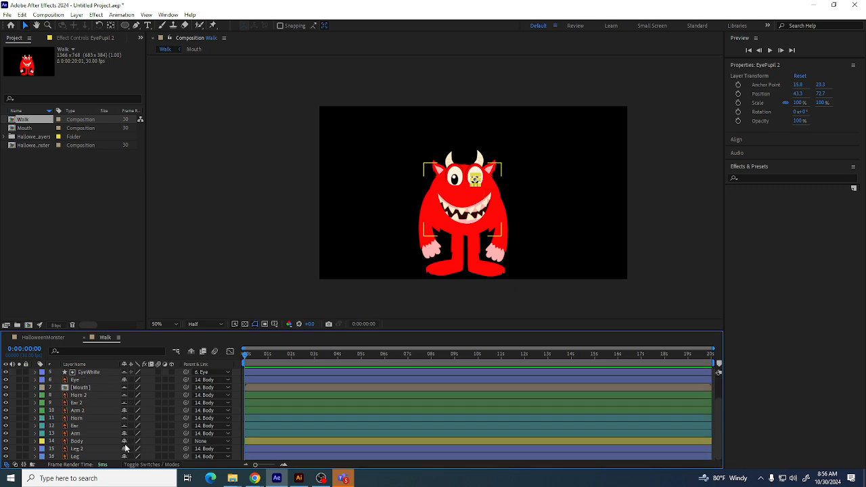
{"action": "scroll", "coordinate": [126, 441], "scroll_direction": "up", "scroll_amount": 2}
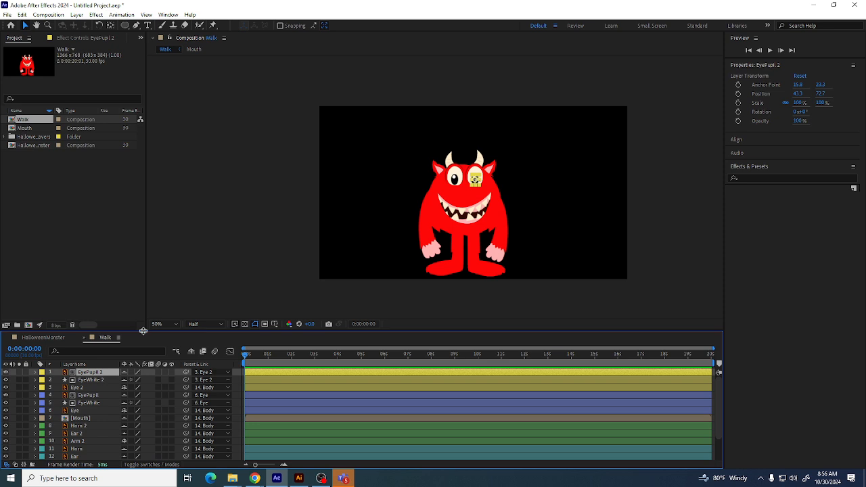
Enlarge the timeline panel and hide all shy layers
{"action": "left_click_drag", "start_coordinate": [143, 330], "coordinate": [143, 246]}
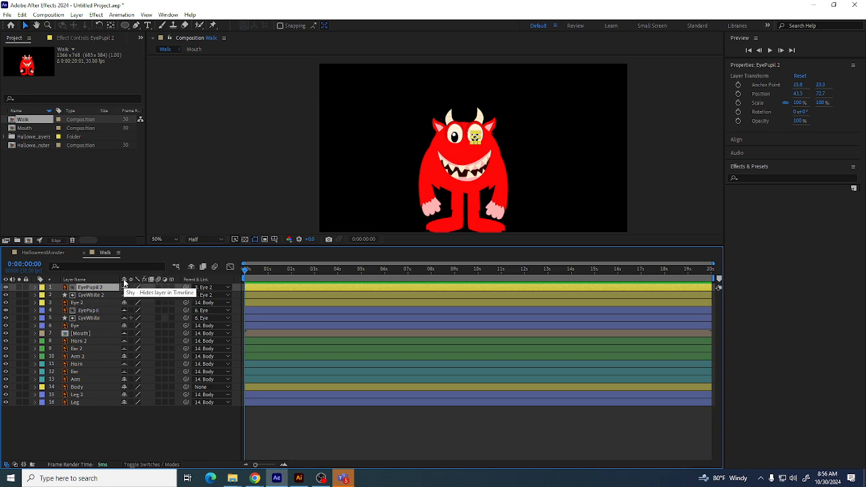
{"action": "left_click", "coordinate": [191, 268]}
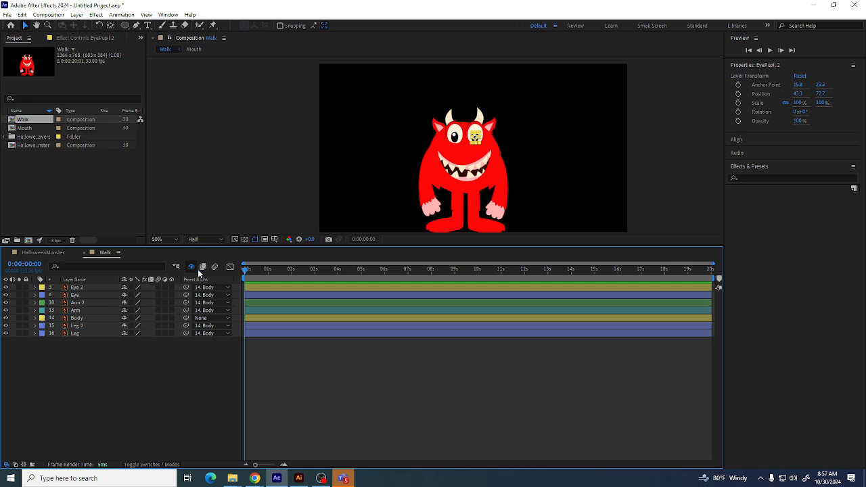
Select each remaining visible layer in turn to check its part in the viewer
{"action": "left_click", "coordinate": [75, 289]}
{"action": "left_click", "coordinate": [76, 295]}
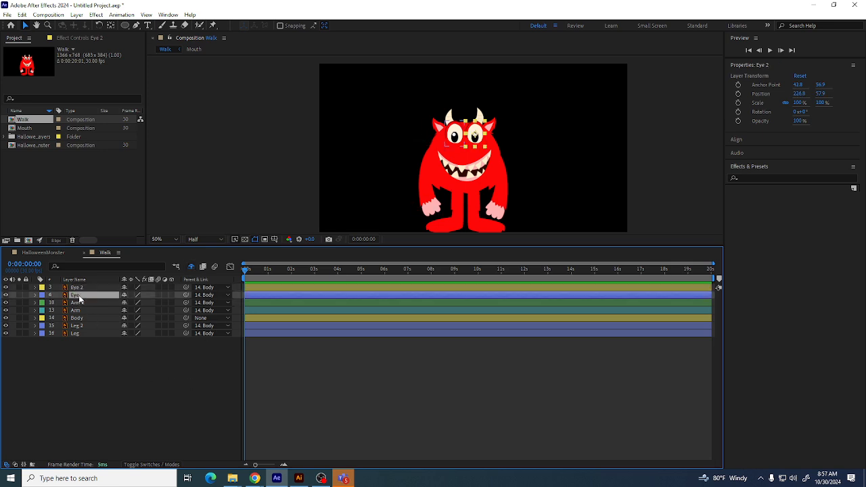
{"action": "left_click", "coordinate": [81, 289]}
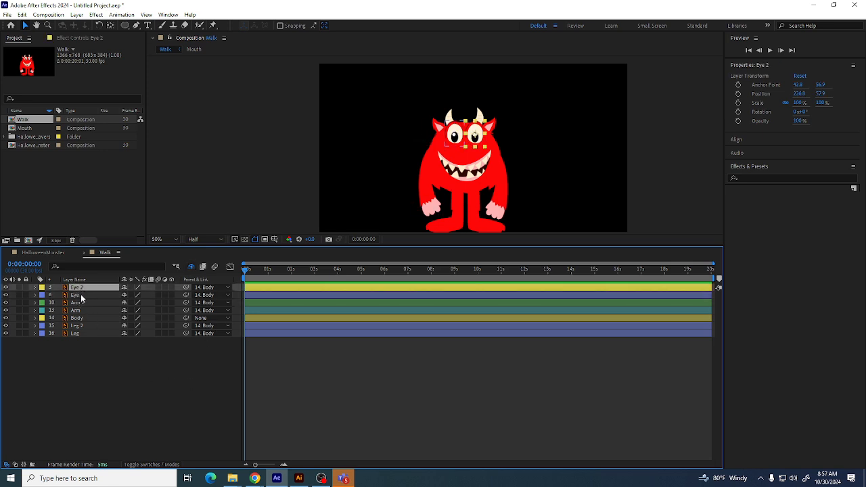
{"action": "left_click", "coordinate": [80, 295]}
{"action": "left_click", "coordinate": [80, 288]}
{"action": "left_click", "coordinate": [80, 296]}
{"action": "left_click", "coordinate": [79, 303]}
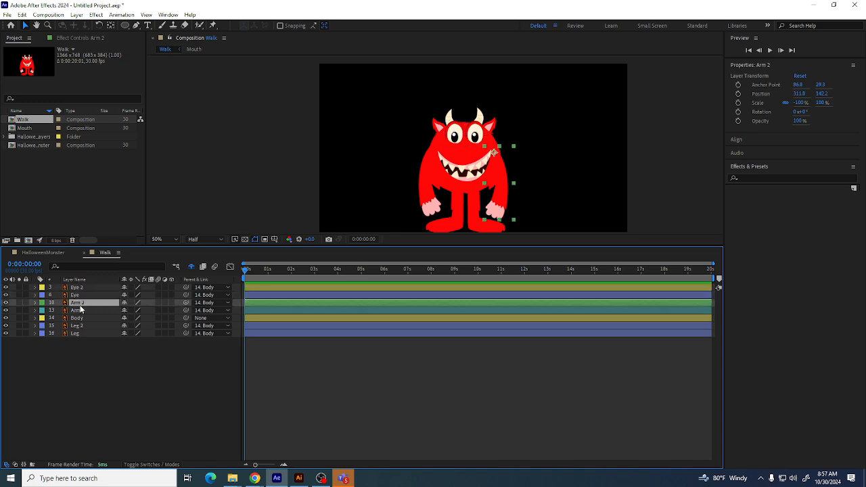
{"action": "left_click", "coordinate": [80, 311]}
{"action": "left_click", "coordinate": [79, 318]}
{"action": "left_click", "coordinate": [78, 326]}
{"action": "left_click", "coordinate": [78, 333]}
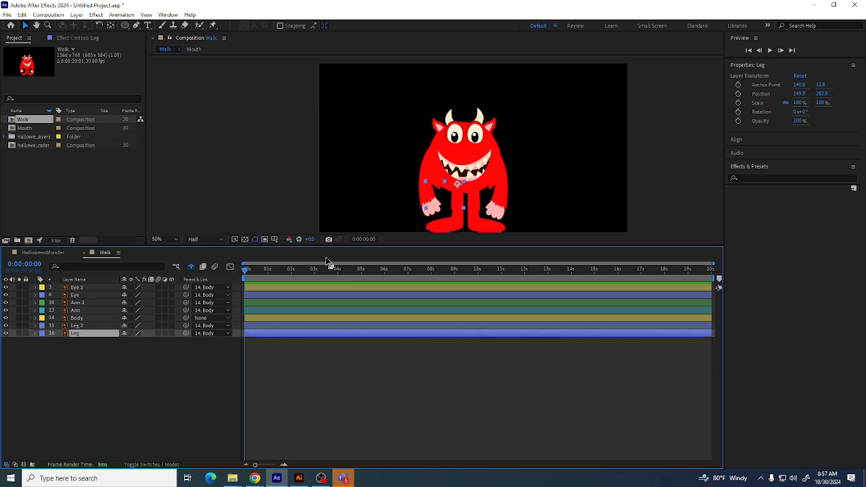
{"action": "left_click", "coordinate": [94, 359]}
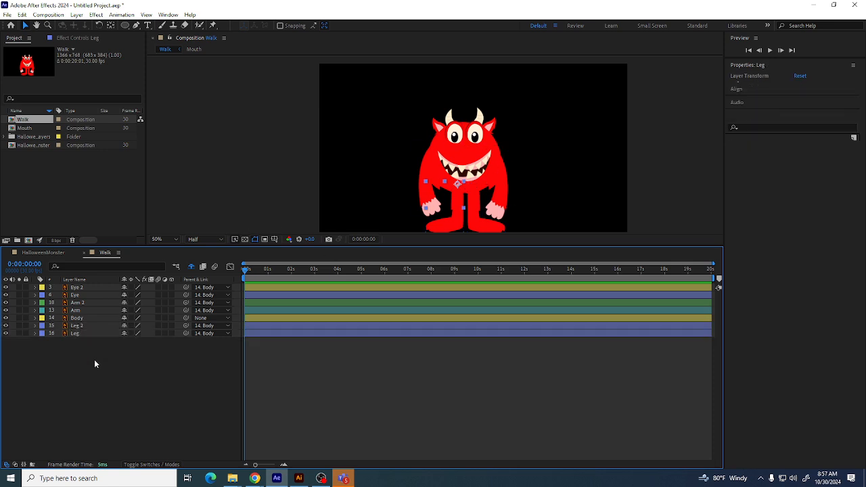
Try rotating the Body layer with the Rotation tool and undo the rotation
{"action": "left_click", "coordinate": [78, 318]}
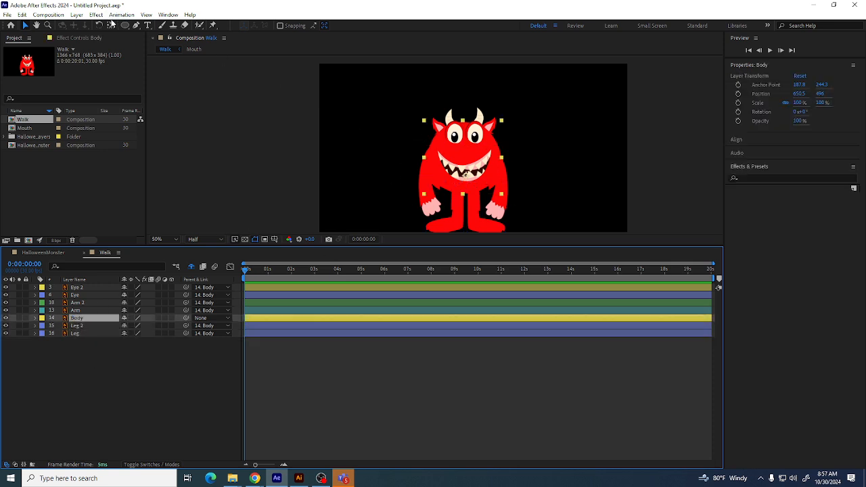
{"action": "left_click", "coordinate": [99, 25]}
{"action": "left_click_drag", "start_coordinate": [476, 156], "coordinate": [454, 154]}
{"action": "key", "text": "ctrl+z"}
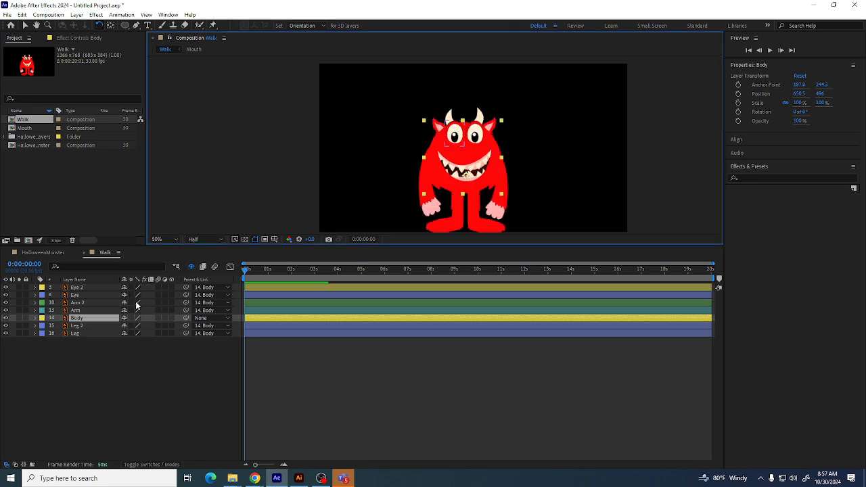
{"action": "left_click", "coordinate": [241, 272]}
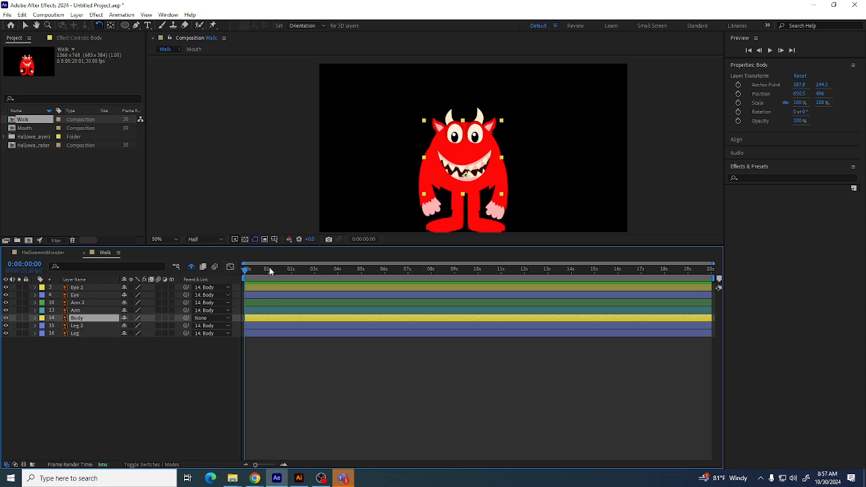
{"action": "left_click", "coordinate": [50, 15]}
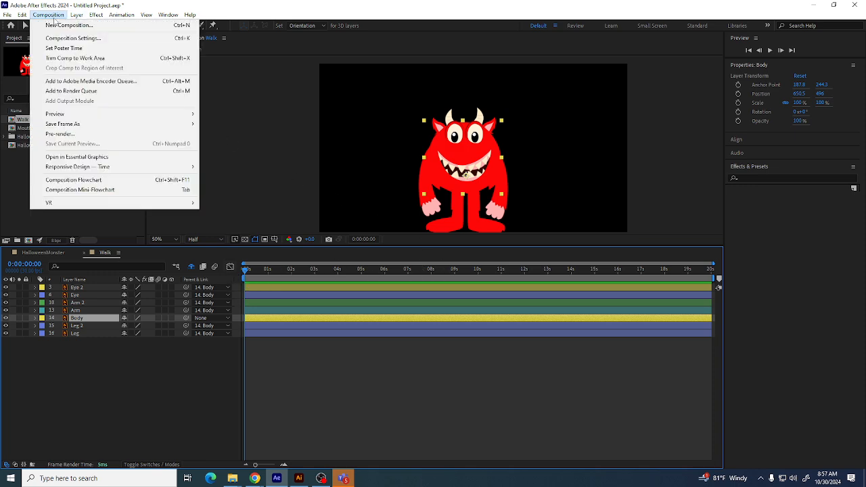
{"action": "left_click", "coordinate": [65, 48]}
{"action": "left_click", "coordinate": [60, 16]}
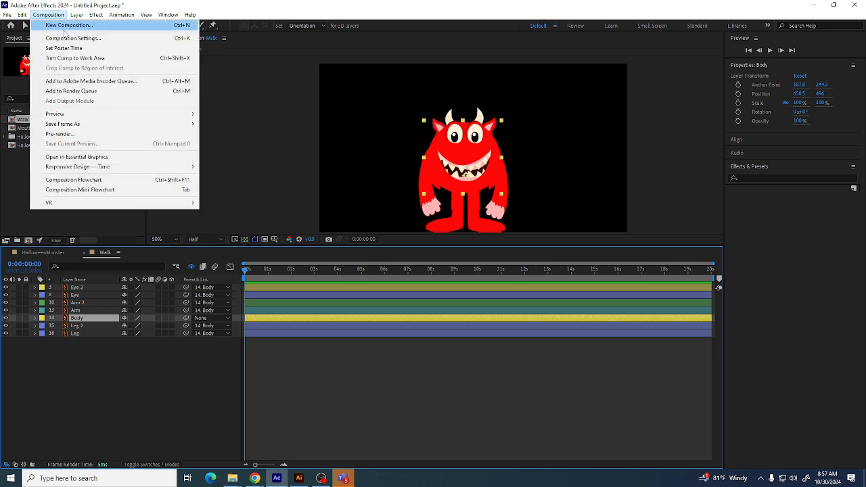
{"action": "left_click", "coordinate": [68, 38]}
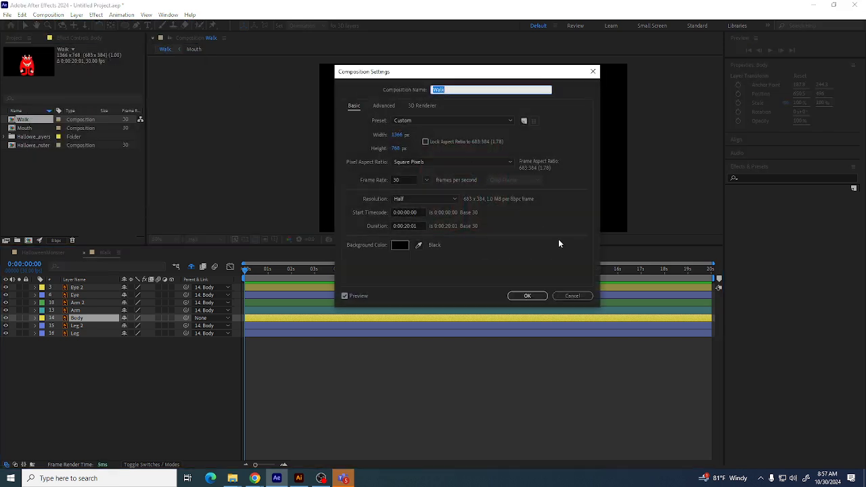
{"action": "left_click", "coordinate": [405, 225]}
{"action": "mouse_move", "coordinate": [405, 225]}
{"action": "left_mouse_down"}
{"action": "mouse_move", "coordinate": [424, 225]}
{"action": "mouse_move", "coordinate": [405, 226]}
{"action": "left_mouse_up"}
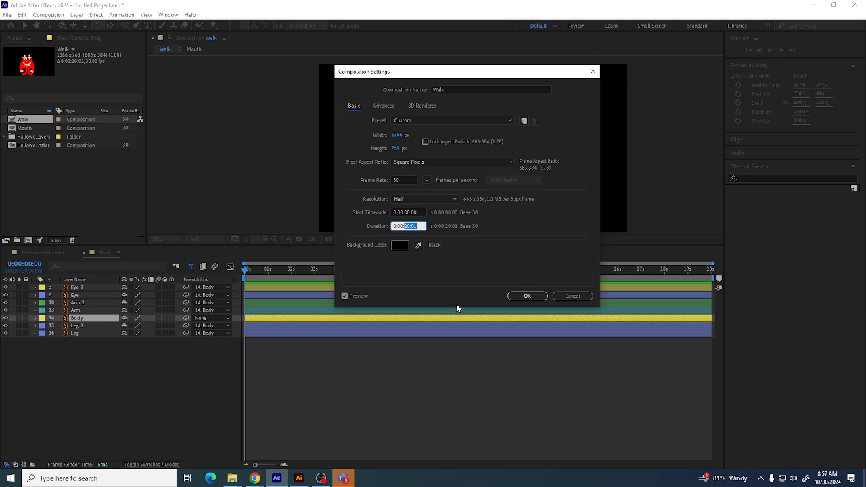
{"action": "left_click", "coordinate": [572, 295]}
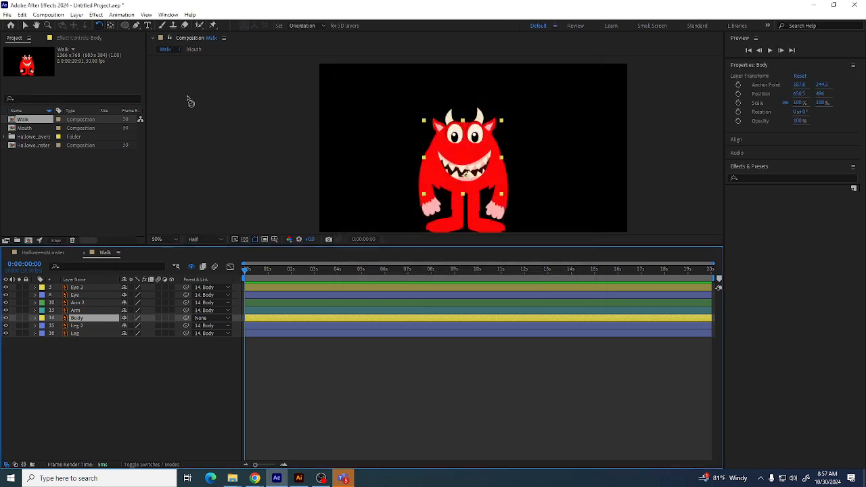
Set the Walk composition's duration to 0:00:01:00 in its composition settings
{"action": "left_click", "coordinate": [48, 15]}
{"action": "left_click", "coordinate": [67, 35]}
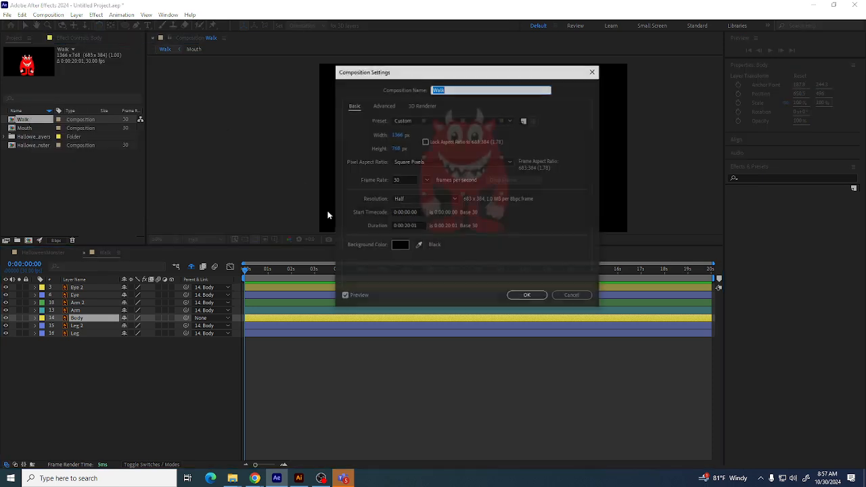
{"action": "left_click", "coordinate": [404, 179]}
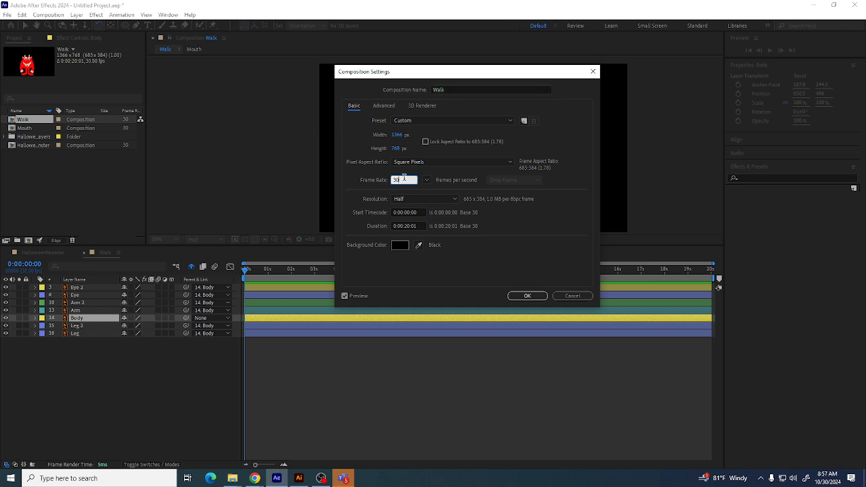
{"action": "mouse_move", "coordinate": [406, 226]}
{"action": "left_mouse_down"}
{"action": "mouse_move", "coordinate": [422, 225]}
{"action": "mouse_move", "coordinate": [407, 226]}
{"action": "mouse_move", "coordinate": [415, 234]}
{"action": "left_mouse_up"}
{"action": "left_click", "coordinate": [401, 226]}
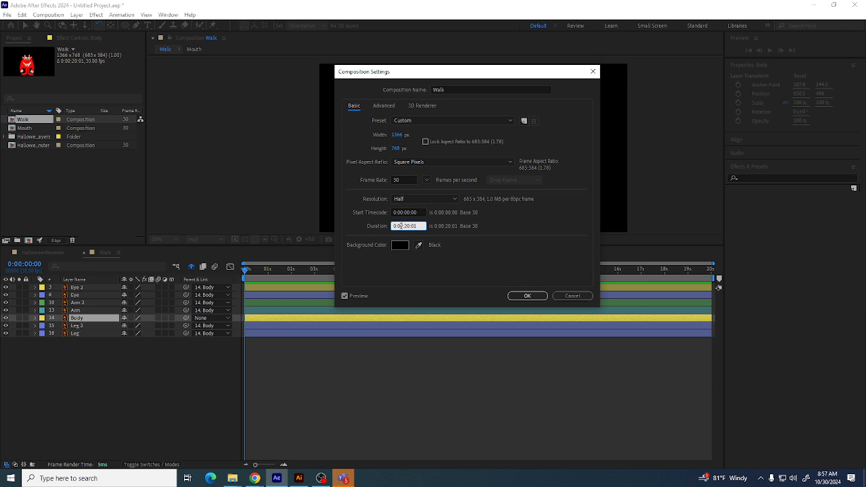
{"action": "type", "text": "1"}
{"action": "left_click_drag", "start_coordinate": [404, 225], "coordinate": [409, 225]}
{"action": "left_click", "coordinate": [407, 226]}
{"action": "type", "text": "00"}
{"action": "type", "text": "0"}
{"action": "type", "text": "1"}
{"action": "left_click", "coordinate": [529, 295]}
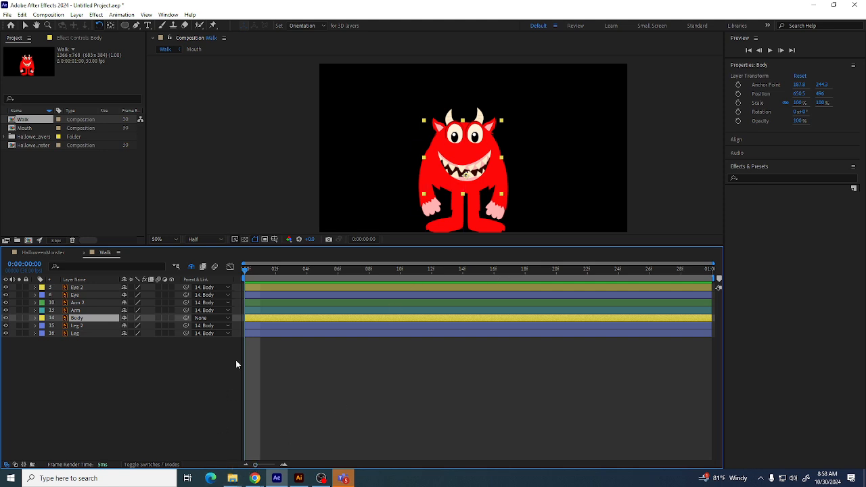
Preview the one-second composition and select the Leg 2 and Eye 2 layers to inspect them
{"action": "key", "text": "space"}
{"action": "key", "text": "space"}
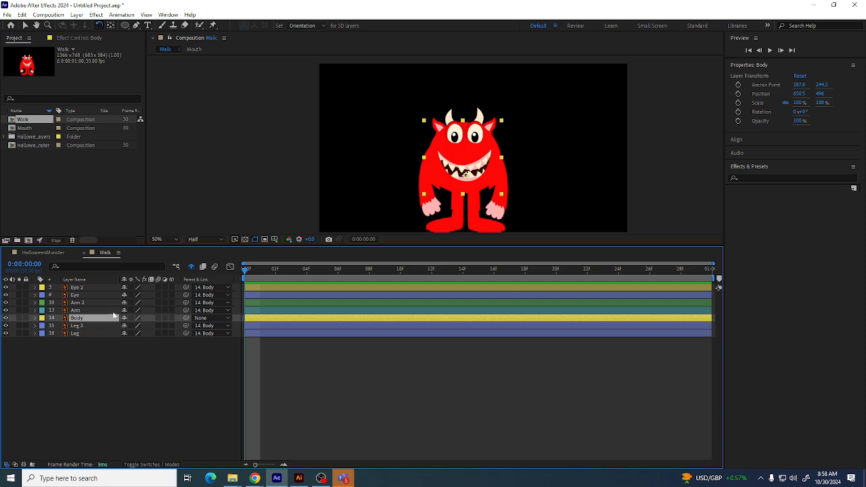
{"action": "left_click", "coordinate": [92, 369]}
{"action": "left_click", "coordinate": [79, 303]}
{"action": "left_click", "coordinate": [81, 311]}
{"action": "left_click", "coordinate": [77, 317]}
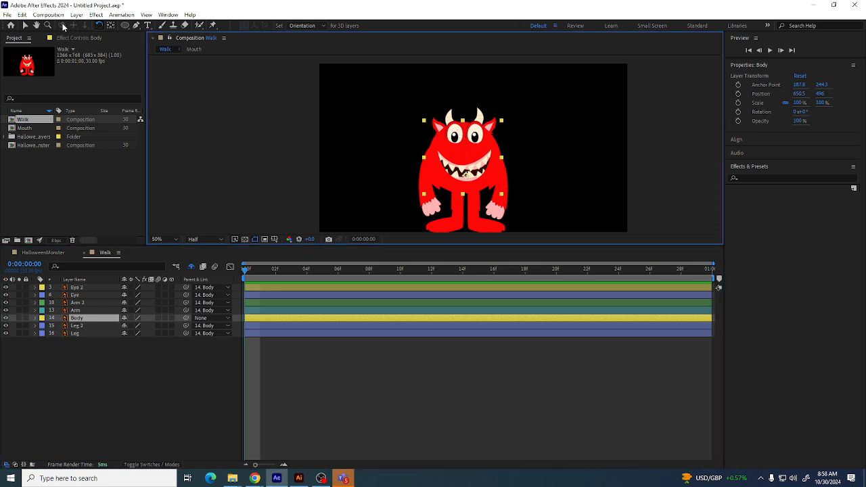
{"action": "left_click", "coordinate": [25, 26]}
{"action": "left_click", "coordinate": [89, 360]}
{"action": "left_click", "coordinate": [80, 326]}
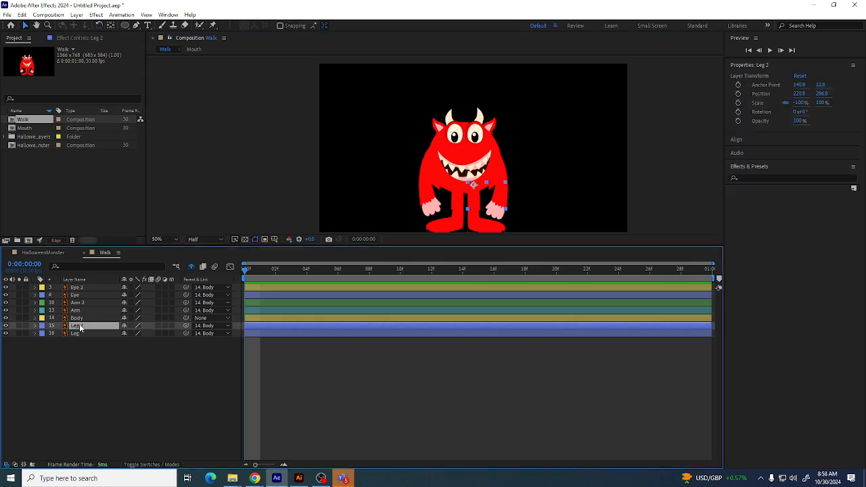
{"action": "left_click", "coordinate": [76, 289]}
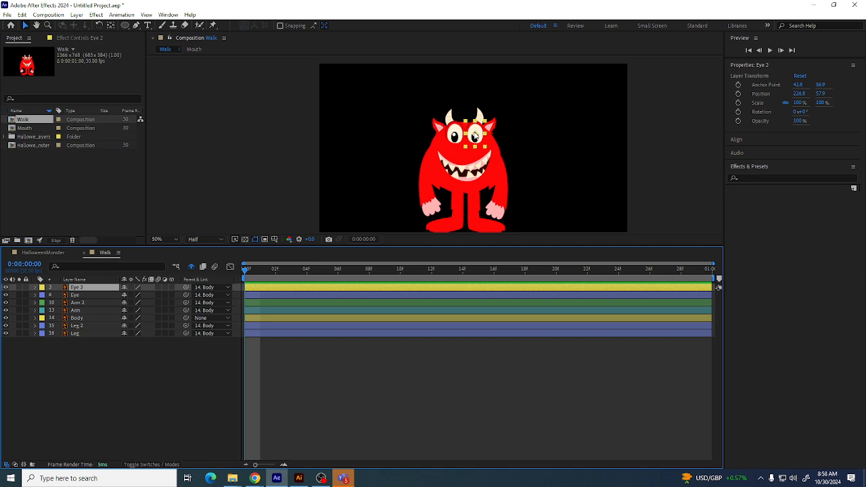
Try adjusting the eye layers in the viewer and undo those changes
{"action": "mouse_move", "coordinate": [474, 135]}
{"action": "left_mouse_down"}
{"action": "mouse_move", "coordinate": [451, 135]}
{"action": "mouse_move", "coordinate": [496, 128]}
{"action": "mouse_move", "coordinate": [467, 135]}
{"action": "mouse_move", "coordinate": [474, 137]}
{"action": "left_mouse_up"}
{"action": "left_click", "coordinate": [452, 138]}
{"action": "left_click", "coordinate": [82, 296]}
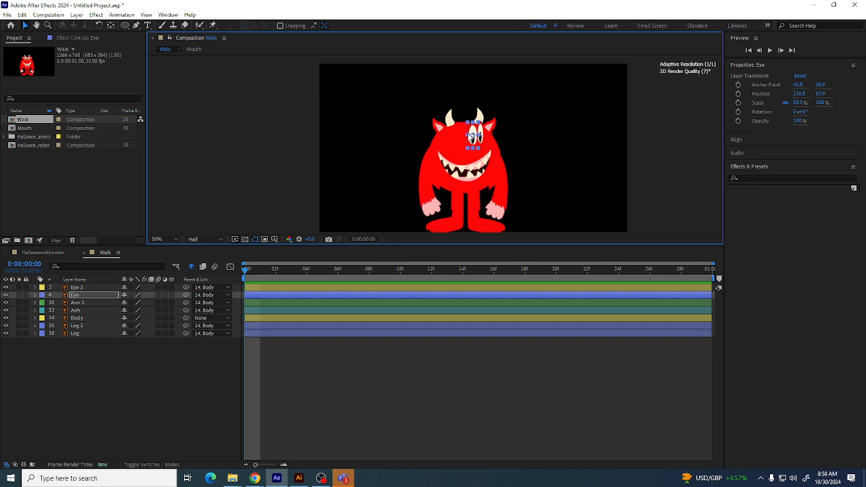
{"action": "key", "text": "ctrl+z"}
{"action": "key", "text": "ctrl+z"}
{"action": "key", "text": "ctrl+z"}
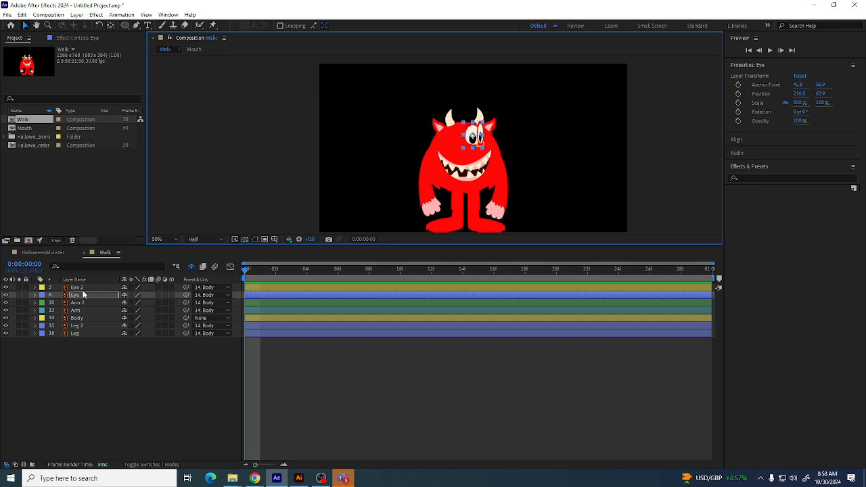
Reposition the Eye 2 and Eye layers on the monster's face in the viewer
{"action": "left_click", "coordinate": [81, 288], "text": "ctrl"}
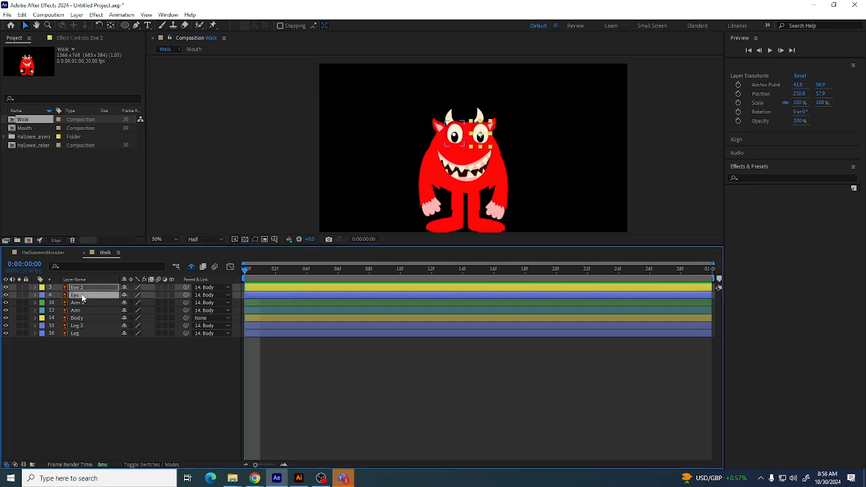
{"action": "left_click_drag", "start_coordinate": [482, 137], "coordinate": [489, 137]}
{"action": "left_click", "coordinate": [423, 126]}
{"action": "double_click", "coordinate": [463, 132]}
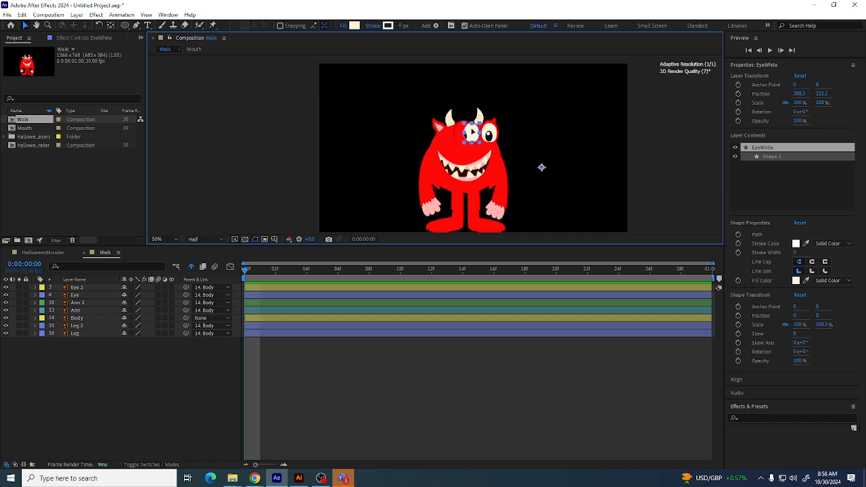
{"action": "left_click", "coordinate": [88, 288]}
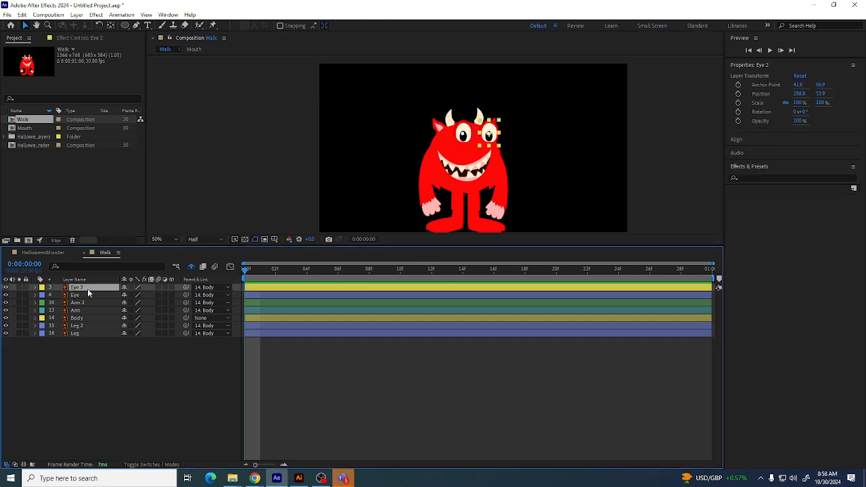
{"action": "left_click", "coordinate": [83, 295]}
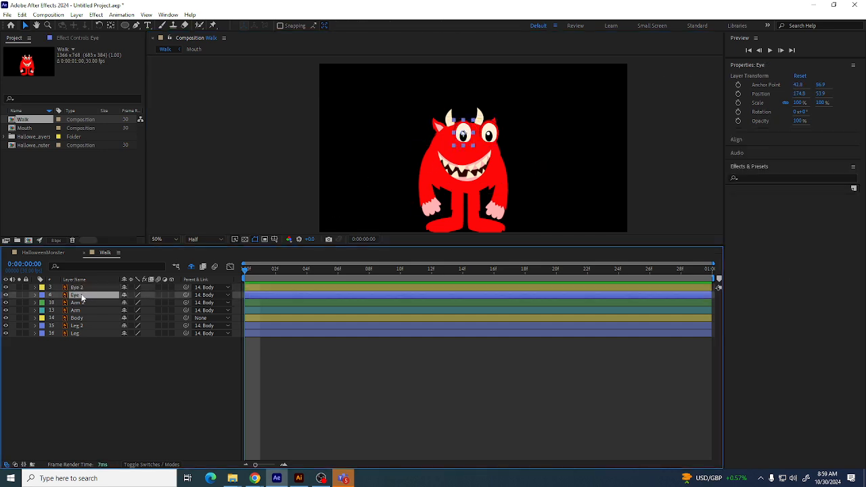
{"action": "mouse_move", "coordinate": [459, 143]}
{"action": "left_mouse_down"}
{"action": "mouse_move", "coordinate": [479, 139]}
{"action": "mouse_move", "coordinate": [461, 143]}
{"action": "left_mouse_up"}
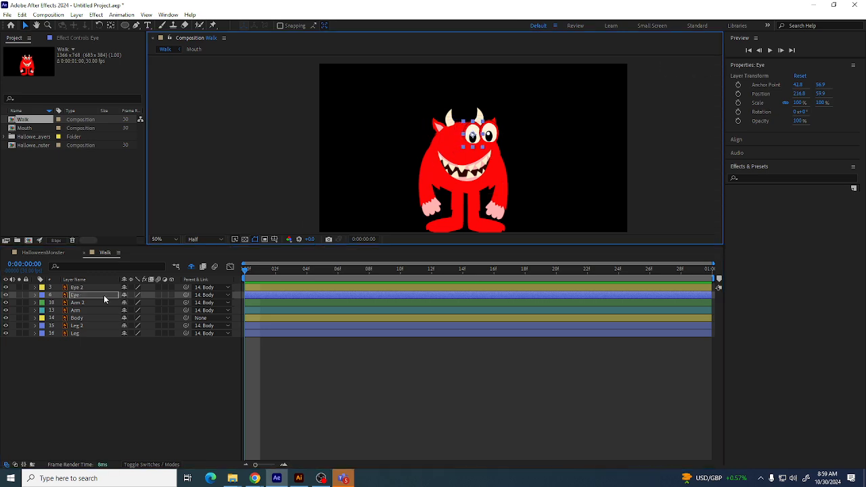
{"action": "mouse_move", "coordinate": [103, 294]}
{"action": "left_mouse_down"}
{"action": "mouse_move", "coordinate": [97, 285]}
{"action": "mouse_move", "coordinate": [90, 298]}
{"action": "left_mouse_up"}
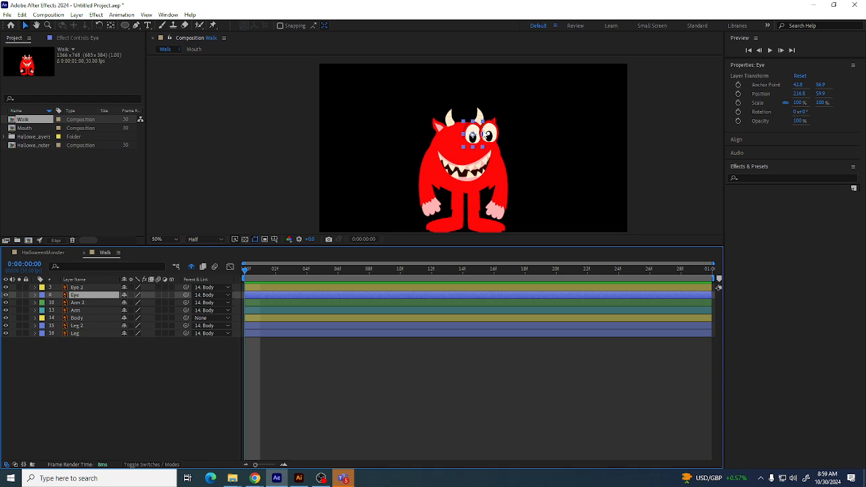
Move the Eye 2 layer slightly up and nudge it left and down to align it
{"action": "left_click_drag", "start_coordinate": [483, 134], "coordinate": [480, 136]}
{"action": "left_click", "coordinate": [489, 136]}
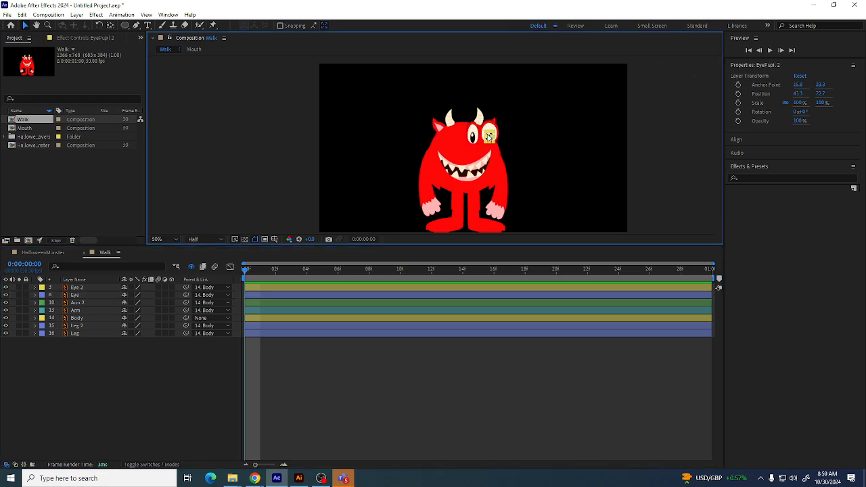
{"action": "left_click", "coordinate": [79, 296]}
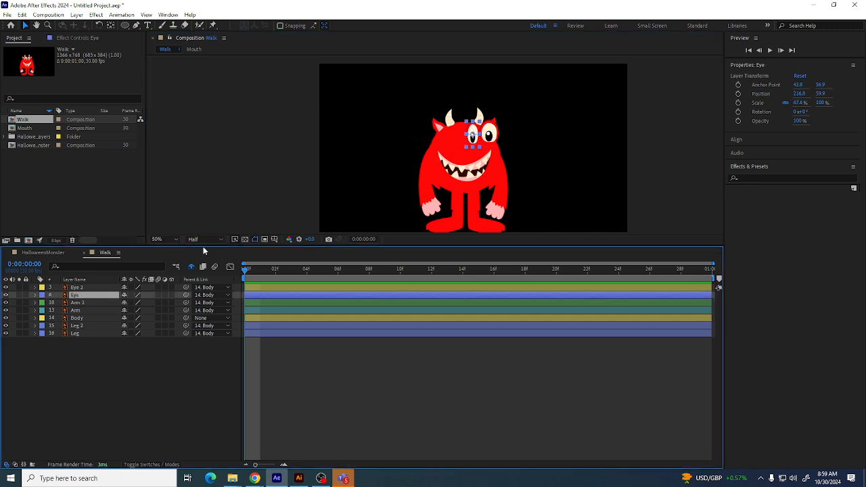
{"action": "left_click", "coordinate": [76, 287]}
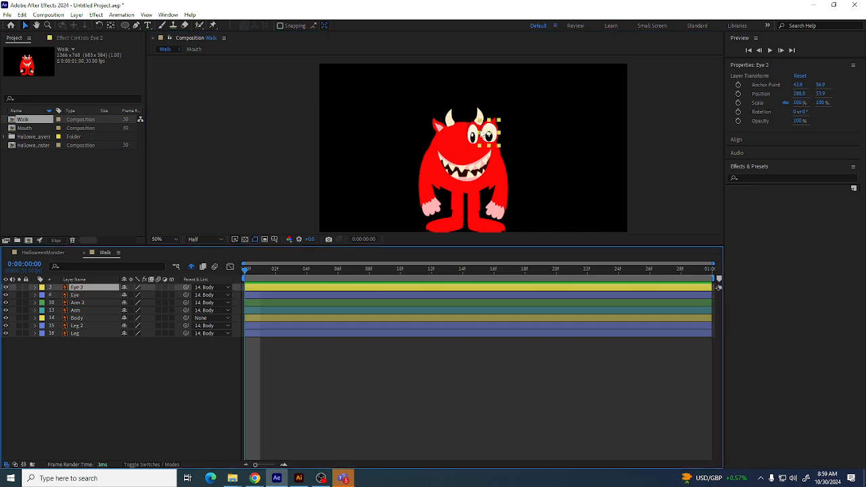
{"action": "left_click", "coordinate": [483, 135]}
{"action": "left_click_drag", "start_coordinate": [487, 136], "coordinate": [490, 130]}
{"action": "key", "text": "shift+Left"}
{"action": "key", "text": "shift+Down"}
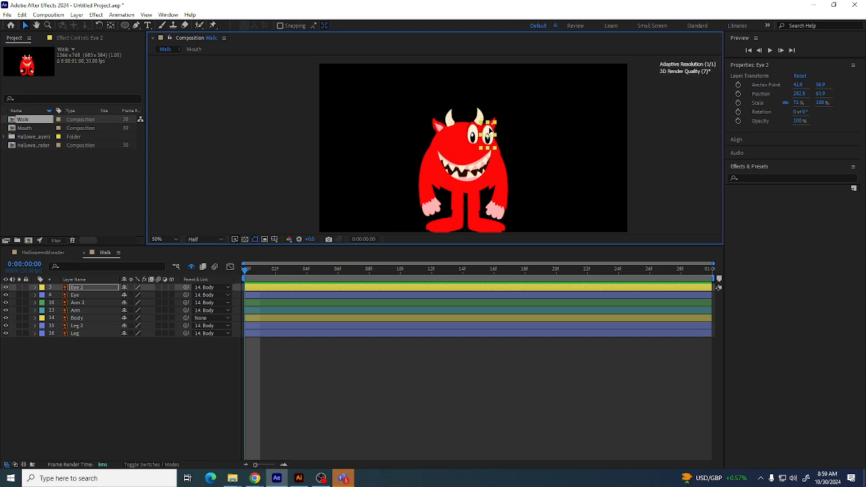
Try scaling the Mouth layer in the viewer and undo the scaling
{"action": "left_click", "coordinate": [456, 169]}
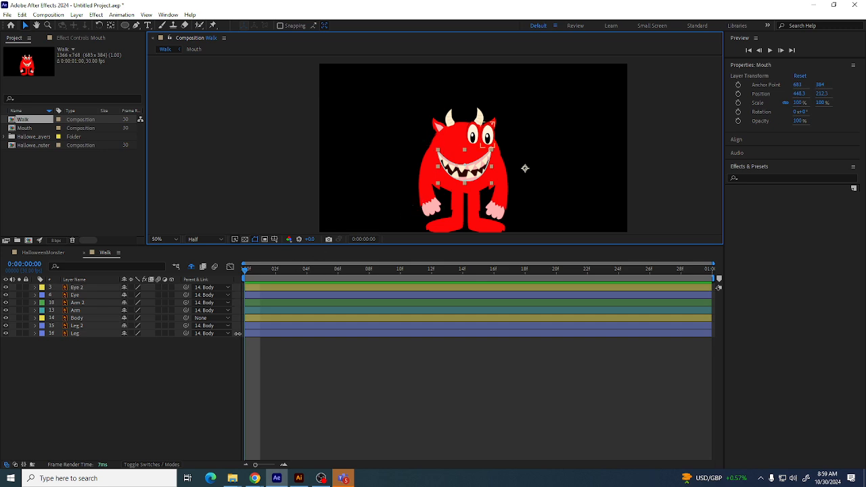
{"action": "left_click_drag", "start_coordinate": [438, 169], "coordinate": [482, 176]}
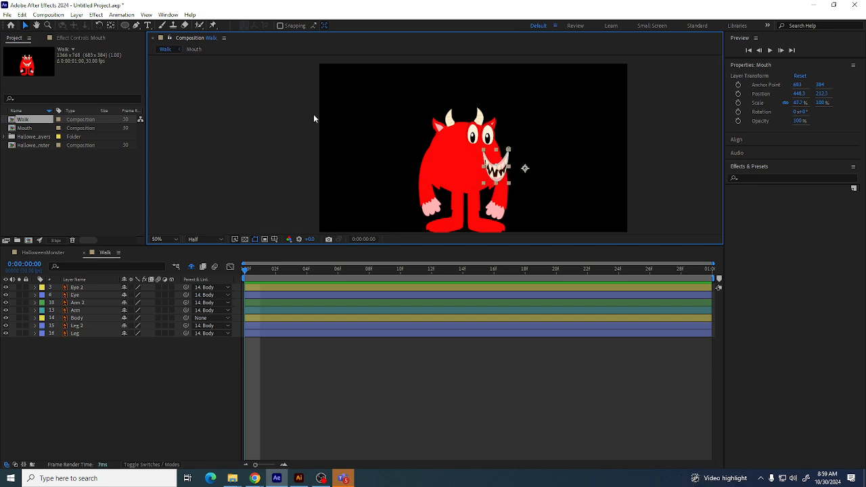
{"action": "key", "text": "ctrl+z"}
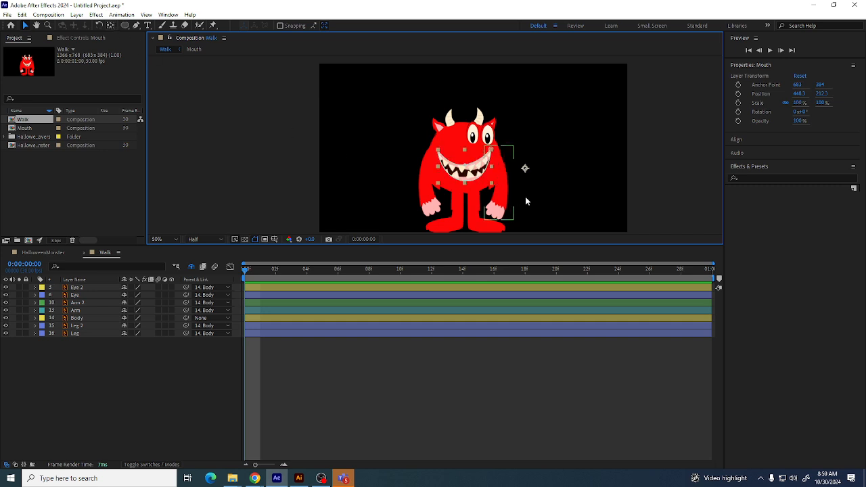
Move the Mouth layer's anchor point onto the mouth with the Pan Behind tool, then shift the mouth rightward on the face
{"action": "left_click", "coordinate": [109, 27]}
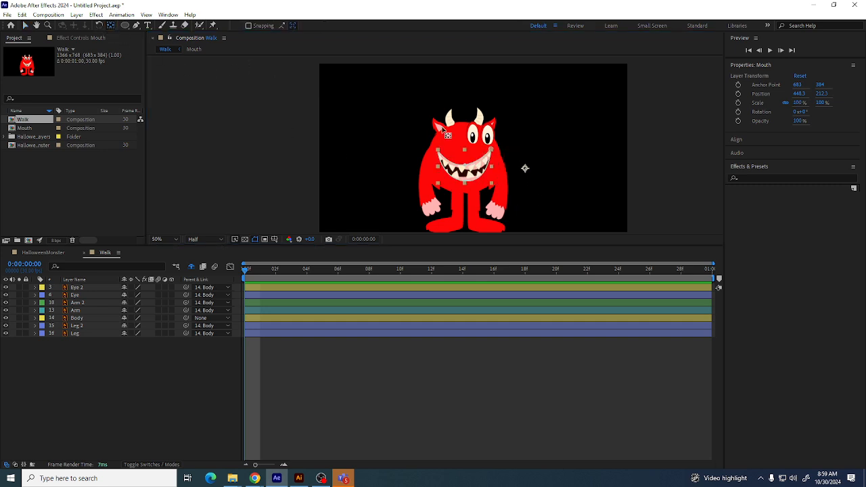
{"action": "left_click_drag", "start_coordinate": [524, 168], "coordinate": [469, 176]}
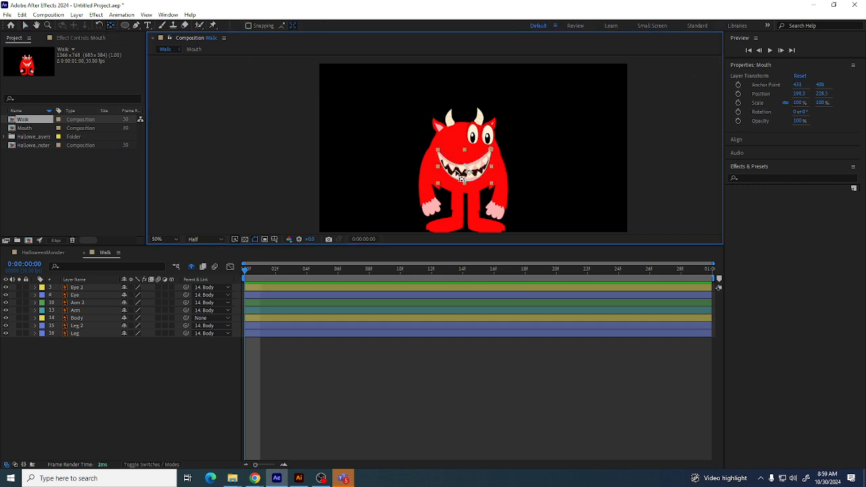
{"action": "left_click", "coordinate": [26, 27]}
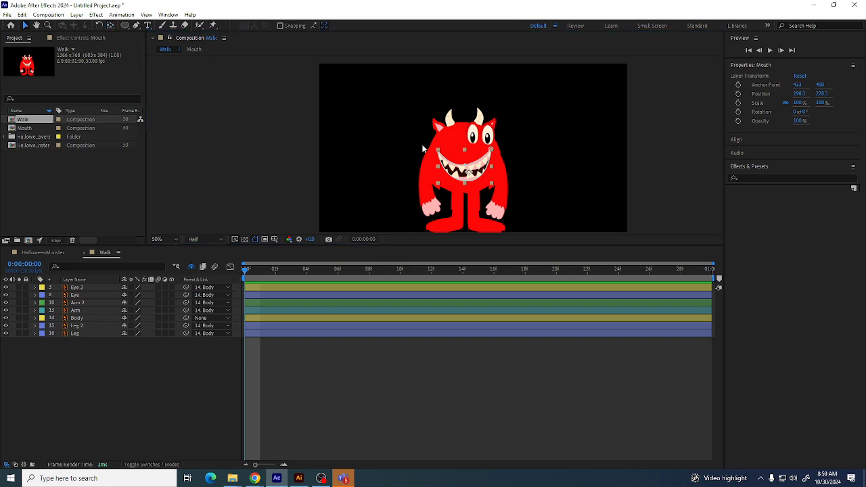
{"action": "left_click_drag", "start_coordinate": [451, 173], "coordinate": [489, 175]}
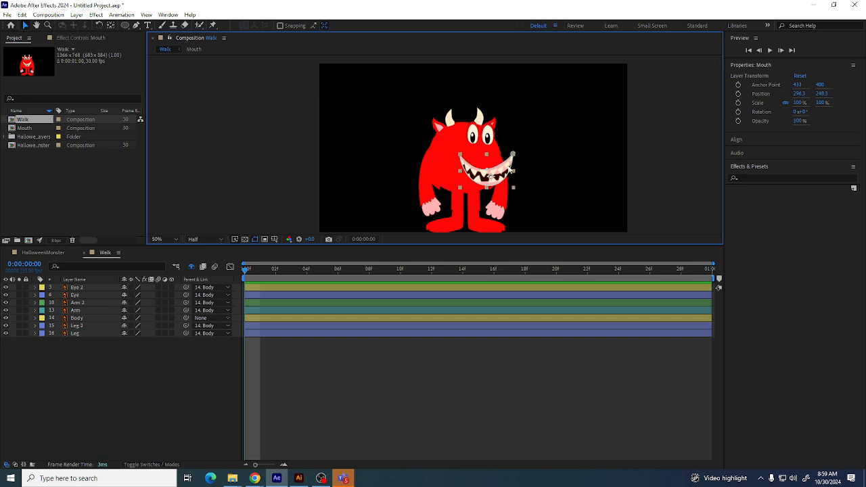
{"action": "mouse_move", "coordinate": [512, 170]}
{"action": "left_mouse_down"}
{"action": "mouse_move", "coordinate": [473, 170]}
{"action": "mouse_move", "coordinate": [502, 163]}
{"action": "mouse_move", "coordinate": [495, 170]}
{"action": "left_mouse_up"}
{"action": "left_click", "coordinate": [24, 25]}
{"action": "left_click", "coordinate": [543, 171]}
Select the Horn 2 layer in the viewer and drag it slightly left
{"action": "left_click", "coordinate": [429, 193]}
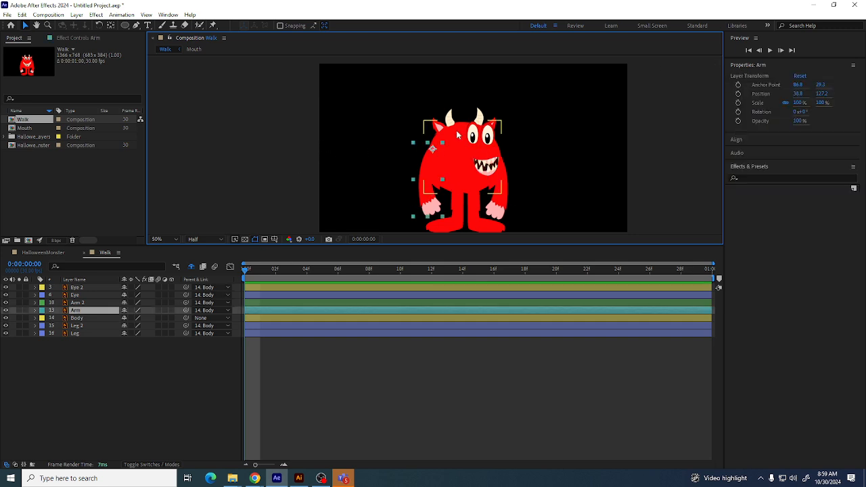
{"action": "left_click", "coordinate": [481, 115]}
{"action": "left_click_drag", "start_coordinate": [479, 115], "coordinate": [471, 116]}
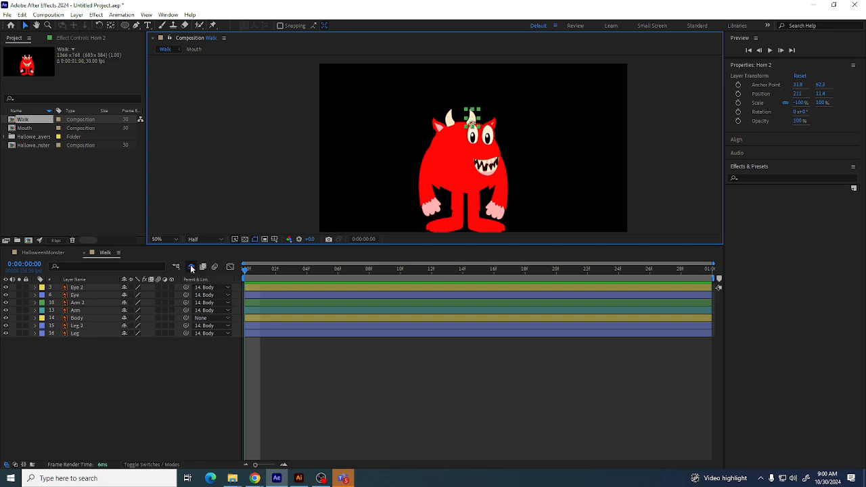
Move the Horn 2 layer below the Body layer in the layer stack
{"action": "left_click", "coordinate": [191, 268]}
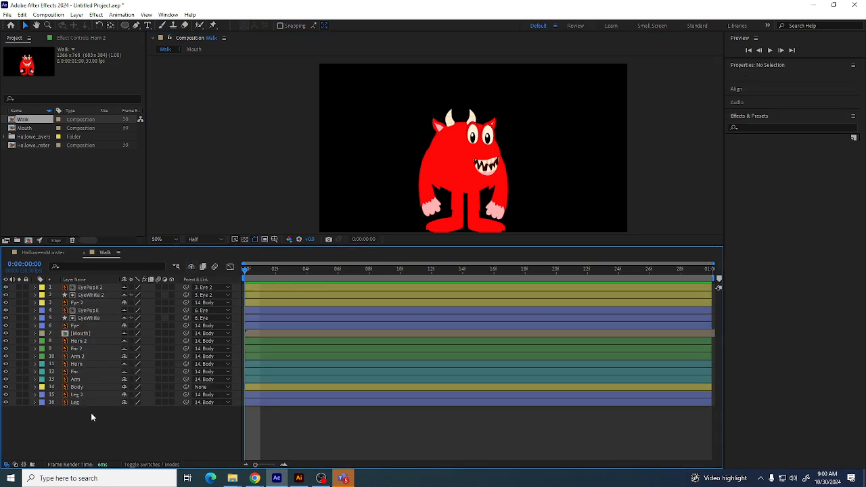
{"action": "left_click", "coordinate": [471, 113]}
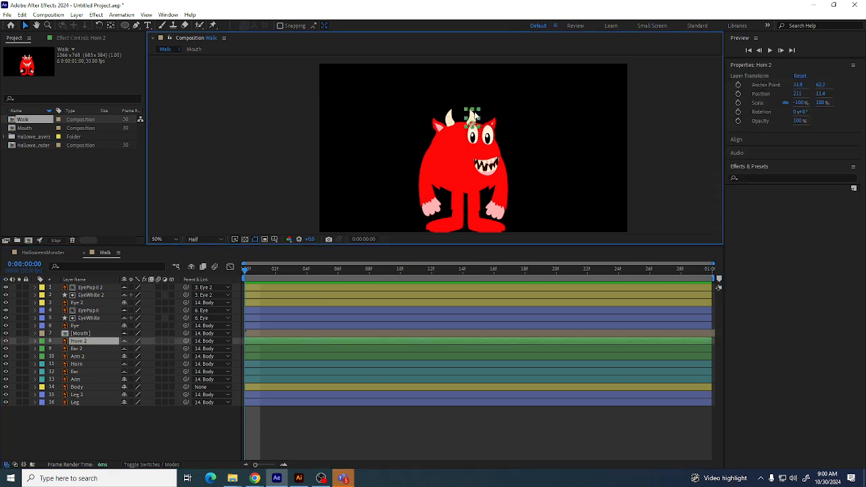
{"action": "left_click_drag", "start_coordinate": [87, 345], "coordinate": [87, 386]}
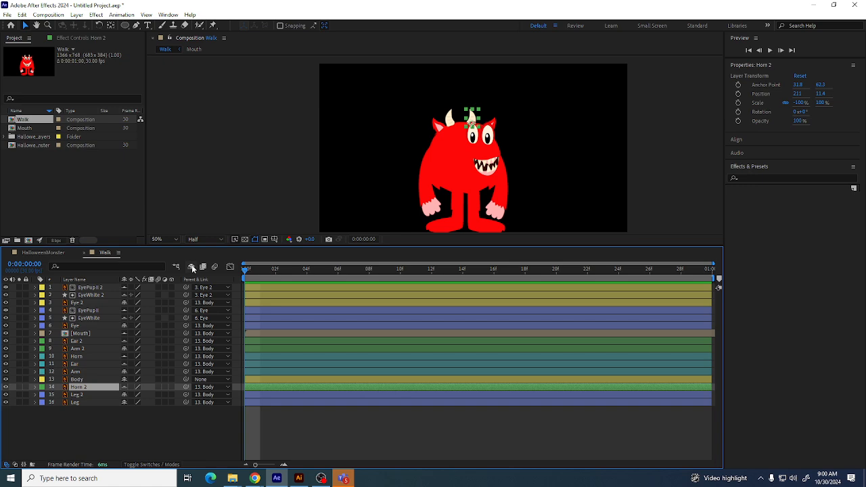
{"action": "left_click", "coordinate": [191, 266]}
Nudge the Horn 2 layer slightly down on the monster's head
{"action": "left_click", "coordinate": [471, 115]}
{"action": "left_click_drag", "start_coordinate": [471, 115], "coordinate": [472, 116]}
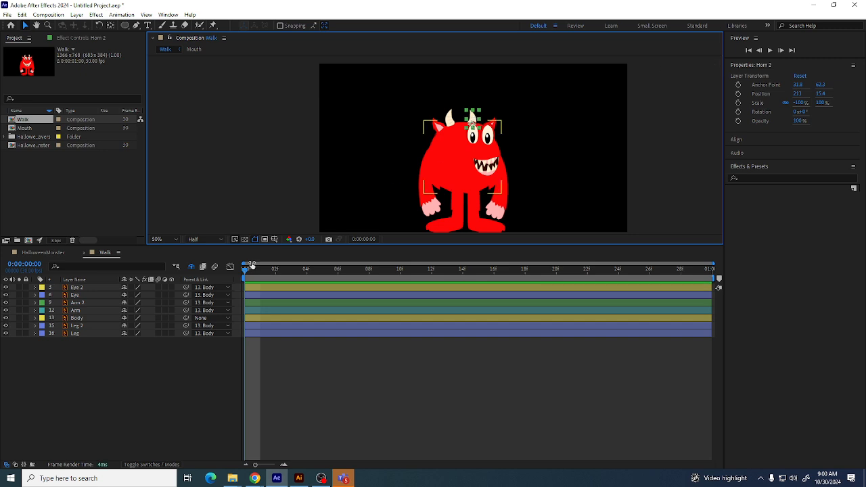
{"action": "left_click", "coordinate": [97, 364]}
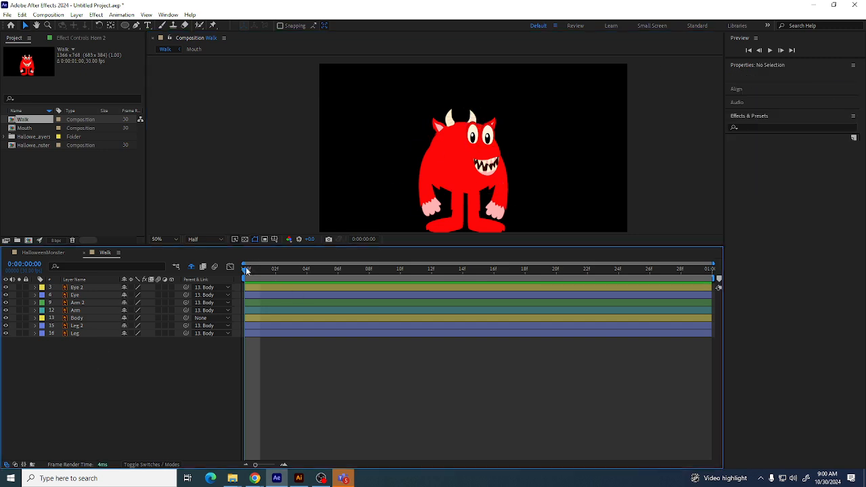
Try moving the Arm layer in the viewer and undo the move
{"action": "left_click", "coordinate": [423, 201]}
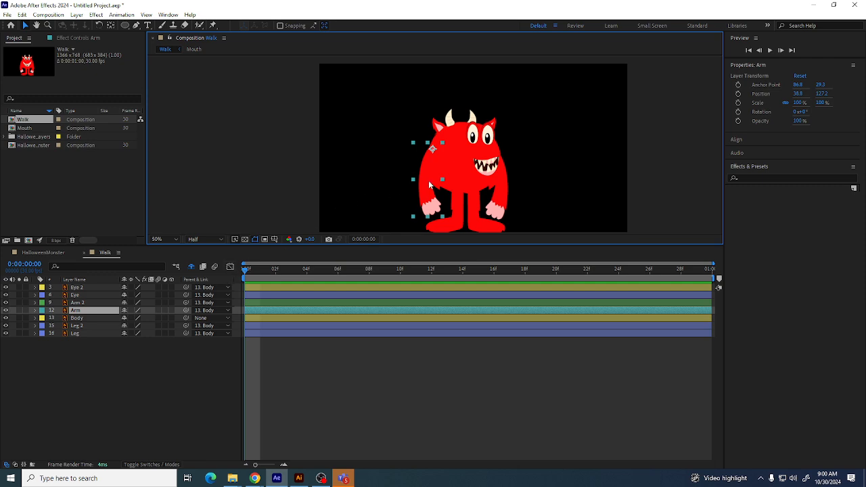
{"action": "left_click_drag", "start_coordinate": [444, 179], "coordinate": [419, 191]}
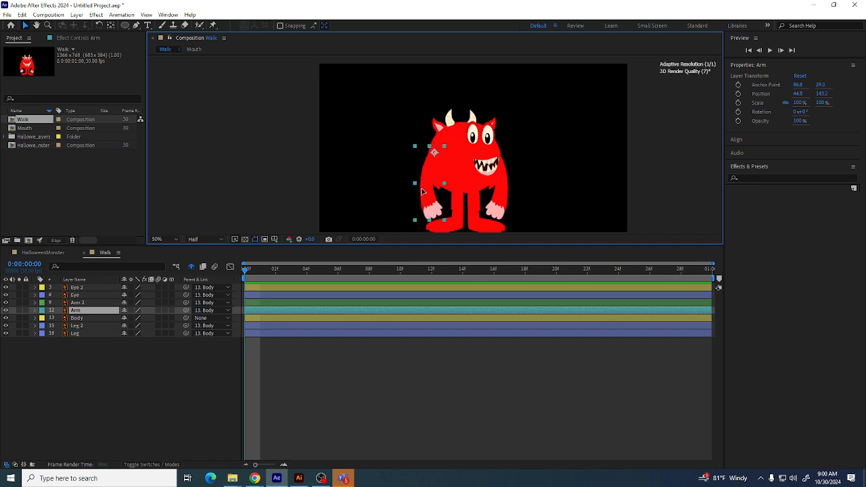
{"action": "key", "text": "ctrl+z"}
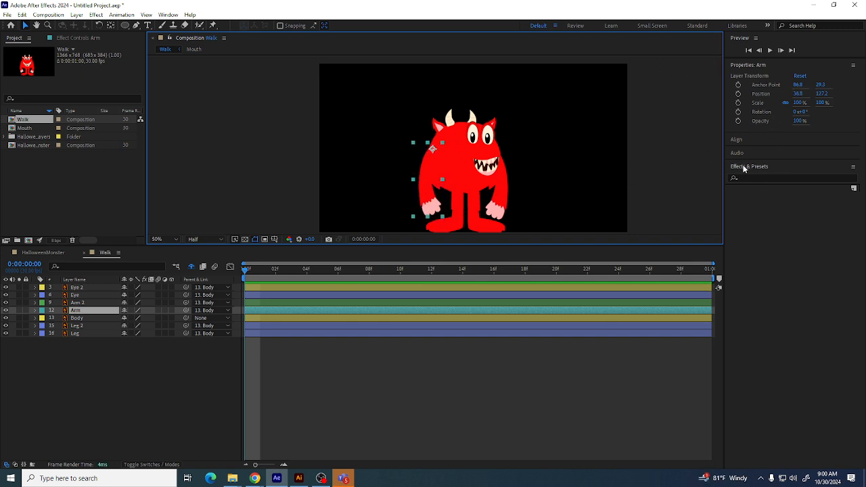
Try applying the Stroke effect to the Arm layer and undo it
{"action": "left_click", "coordinate": [747, 177]}
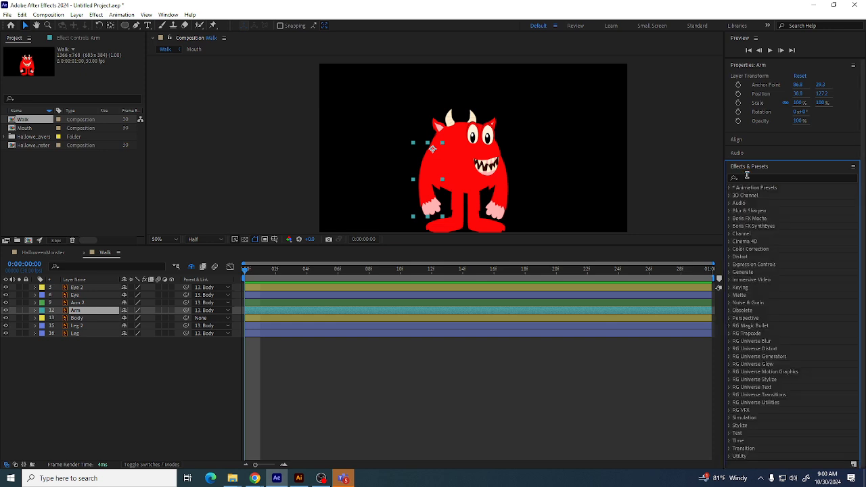
{"action": "left_click", "coordinate": [745, 176]}
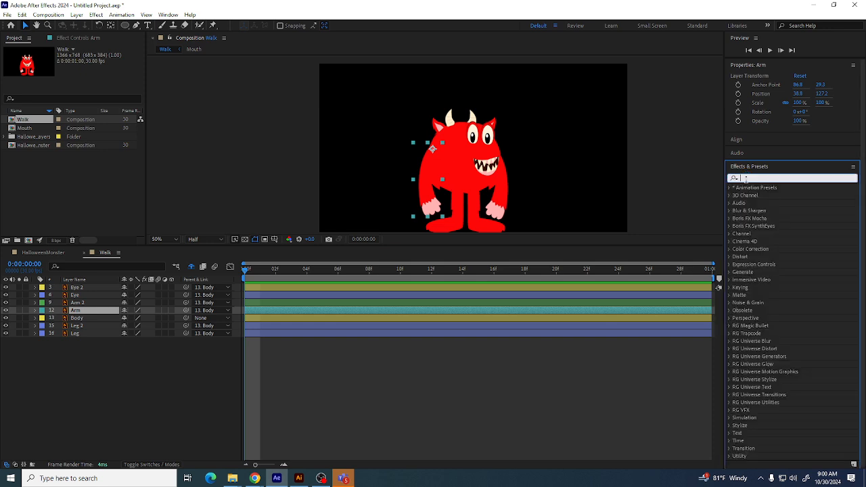
{"action": "type", "text": "Stroke"}
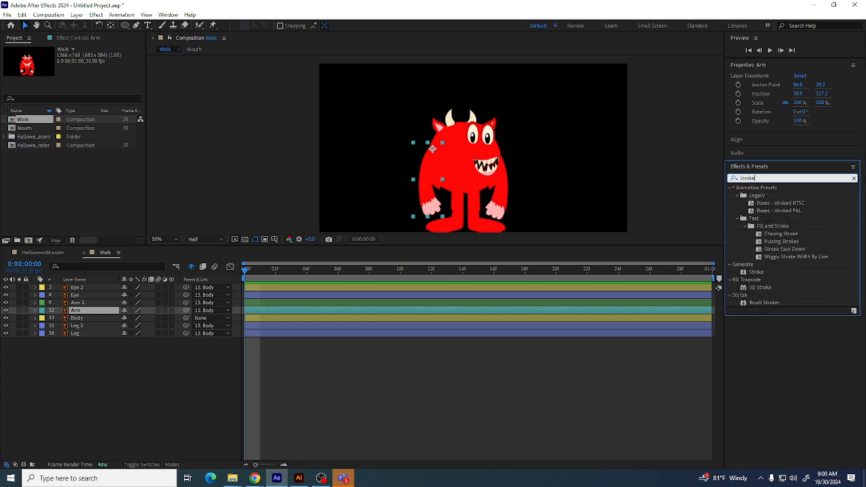
{"action": "left_click", "coordinate": [753, 272]}
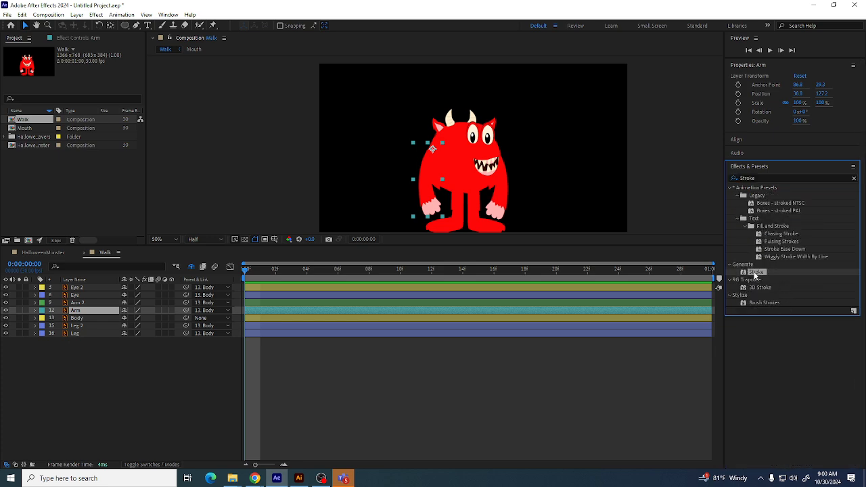
{"action": "mouse_move", "coordinate": [755, 276]}
{"action": "left_mouse_down"}
{"action": "mouse_move", "coordinate": [527, 272]}
{"action": "mouse_move", "coordinate": [76, 309]}
{"action": "left_mouse_up"}
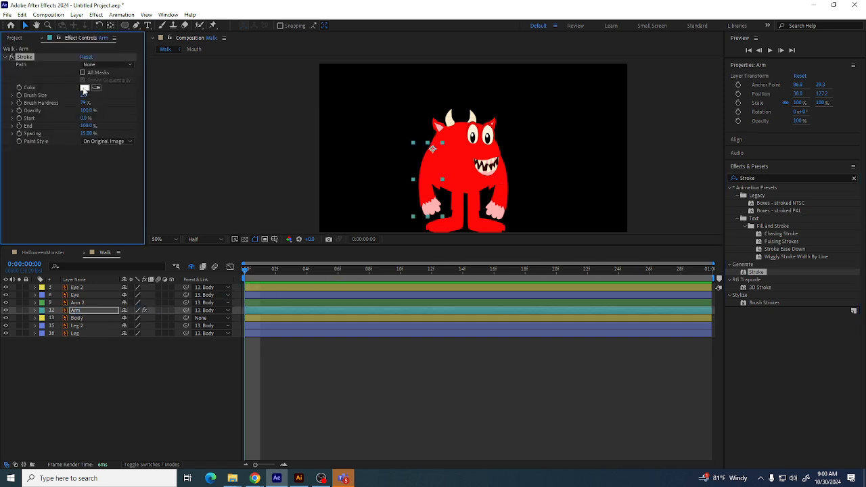
{"action": "left_click_drag", "start_coordinate": [83, 95], "coordinate": [98, 95]}
{"action": "key", "text": "ctrl+z"}
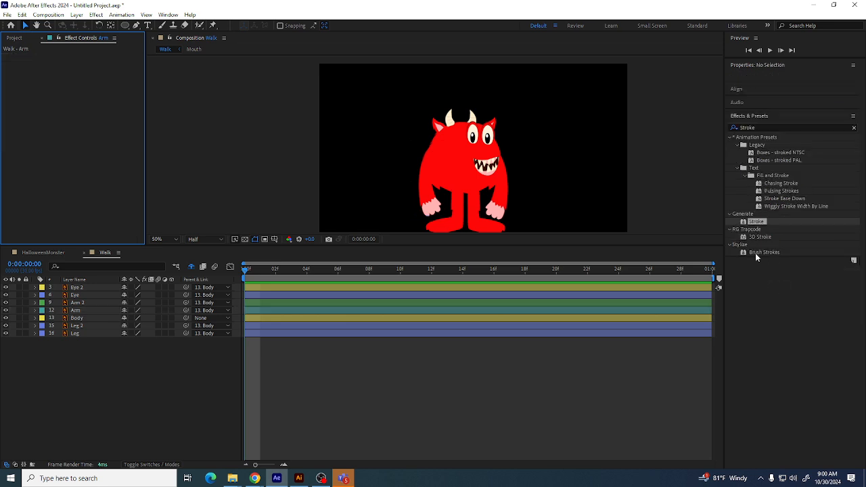
Find the Drop Shadow effect and apply it to the Arm layer
{"action": "left_click", "coordinate": [755, 127]}
{"action": "type", "text": "3D"}
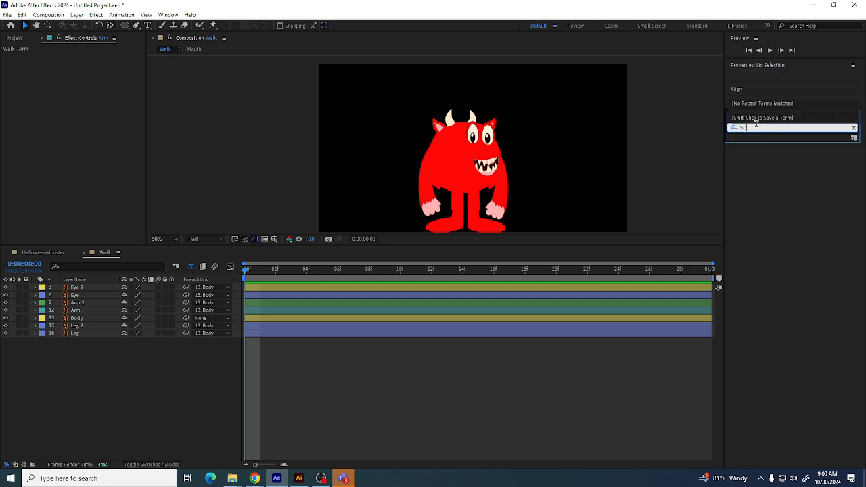
{"action": "type", "text": "ro"}
{"action": "key", "text": "BackSpace"}
{"action": "key", "text": "BackSpace"}
{"action": "key", "text": "BackSpace"}
{"action": "key", "text": "BackSpace"}
{"action": "type", "text": "Drop"}
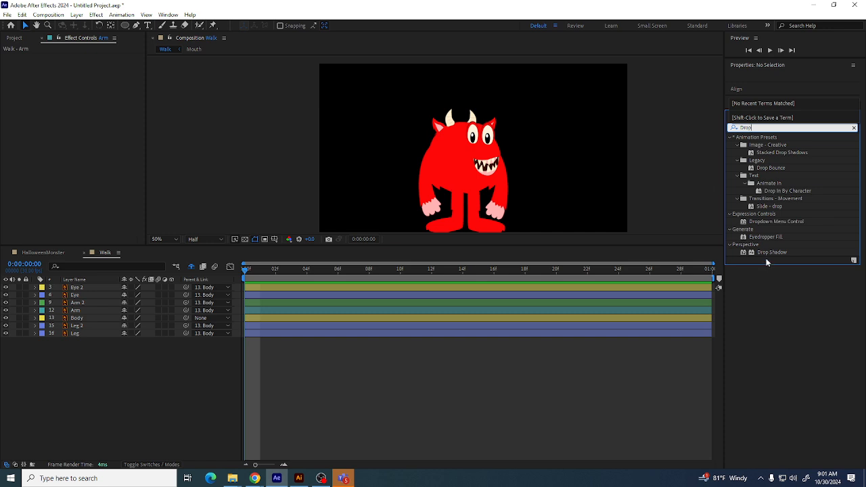
{"action": "left_click", "coordinate": [770, 252]}
{"action": "left_click_drag", "start_coordinate": [770, 252], "coordinate": [90, 312]}
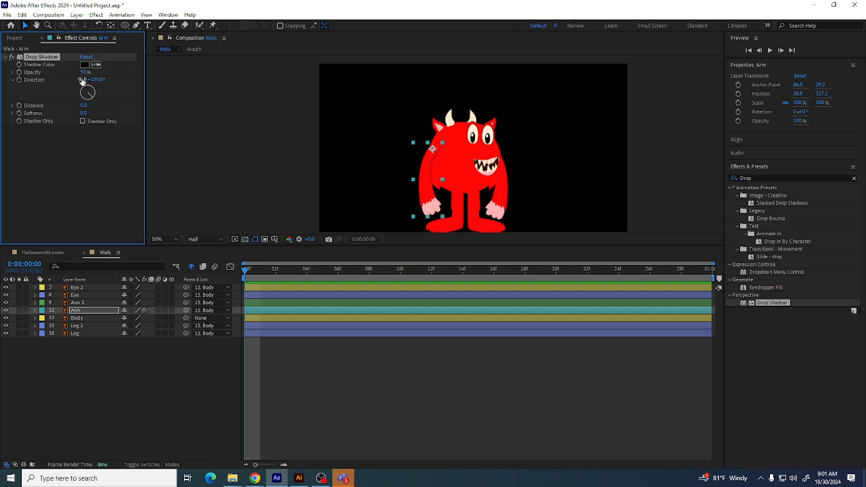
Set the Arm's drop shadow direction to 158° and distance to 12, and shift the arm slightly down
{"action": "left_click_drag", "start_coordinate": [87, 104], "coordinate": [85, 105]}
{"action": "mouse_move", "coordinate": [94, 94]}
{"action": "left_mouse_down"}
{"action": "mouse_move", "coordinate": [89, 99]}
{"action": "mouse_move", "coordinate": [79, 86]}
{"action": "left_mouse_up"}
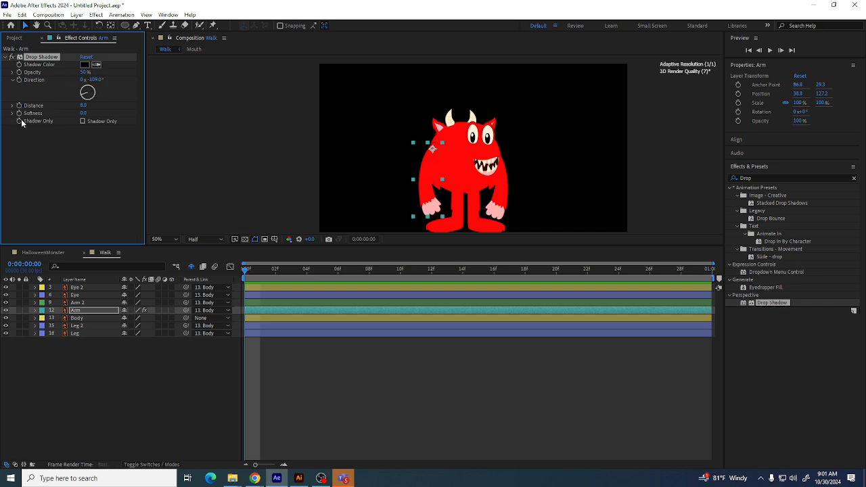
{"action": "left_click_drag", "start_coordinate": [21, 123], "coordinate": [100, 124]}
{"action": "mouse_move", "coordinate": [96, 89]}
{"action": "left_mouse_down"}
{"action": "mouse_move", "coordinate": [92, 106]}
{"action": "mouse_move", "coordinate": [89, 98]}
{"action": "left_mouse_up"}
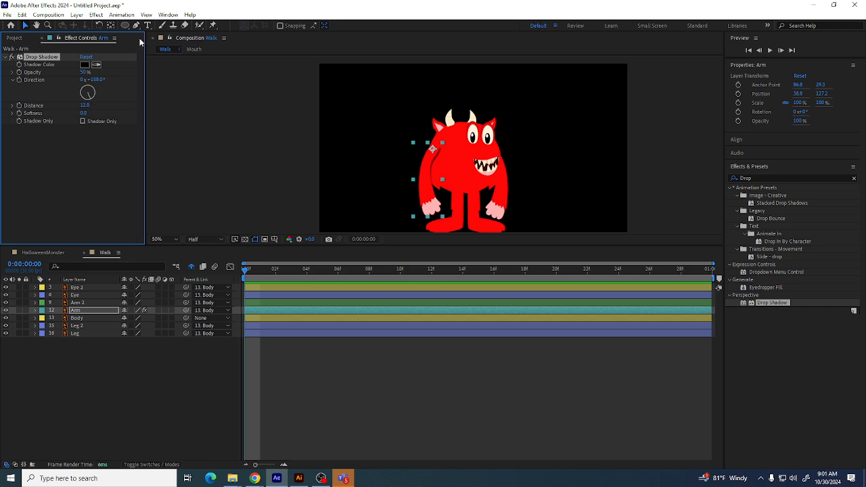
{"action": "mouse_move", "coordinate": [419, 176]}
{"action": "left_mouse_down"}
{"action": "mouse_move", "coordinate": [428, 177]}
{"action": "mouse_move", "coordinate": [422, 187]}
{"action": "left_mouse_up"}
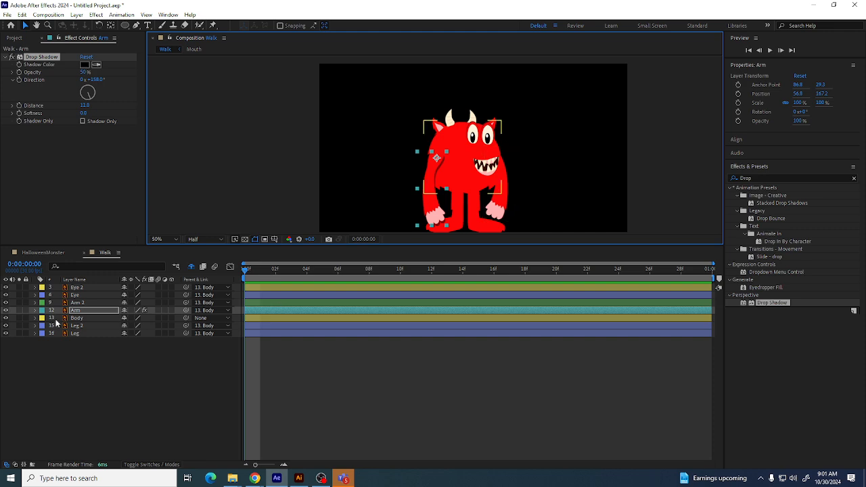
Apply a Drop Shadow to the Body layer and set its distance to 12
{"action": "left_click", "coordinate": [497, 152]}
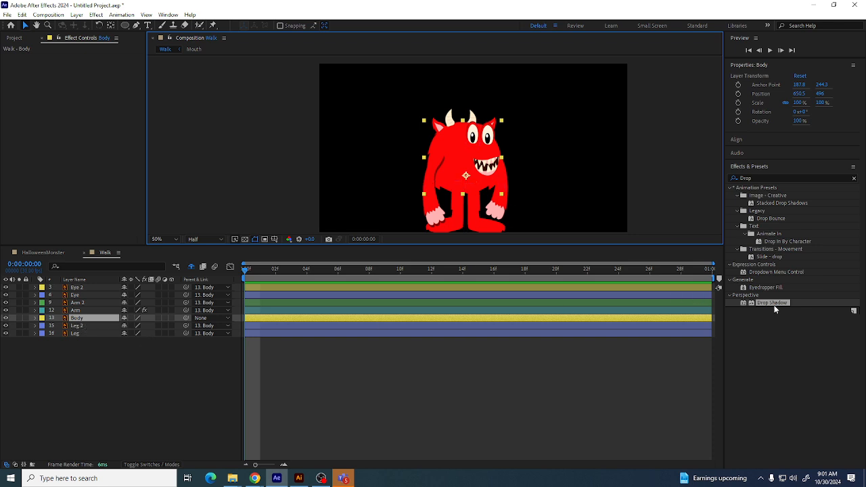
{"action": "left_click_drag", "start_coordinate": [775, 309], "coordinate": [83, 322]}
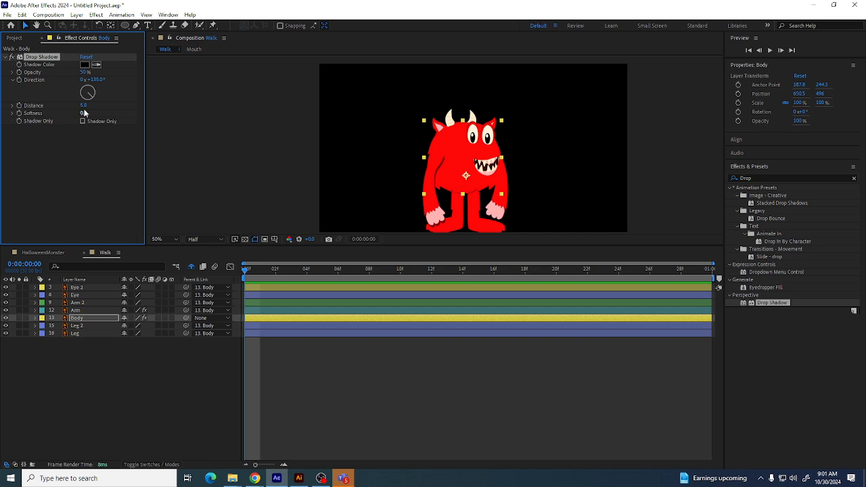
{"action": "left_click_drag", "start_coordinate": [85, 106], "coordinate": [89, 105]}
{"action": "left_click", "coordinate": [479, 229]}
{"action": "left_click", "coordinate": [562, 198]}
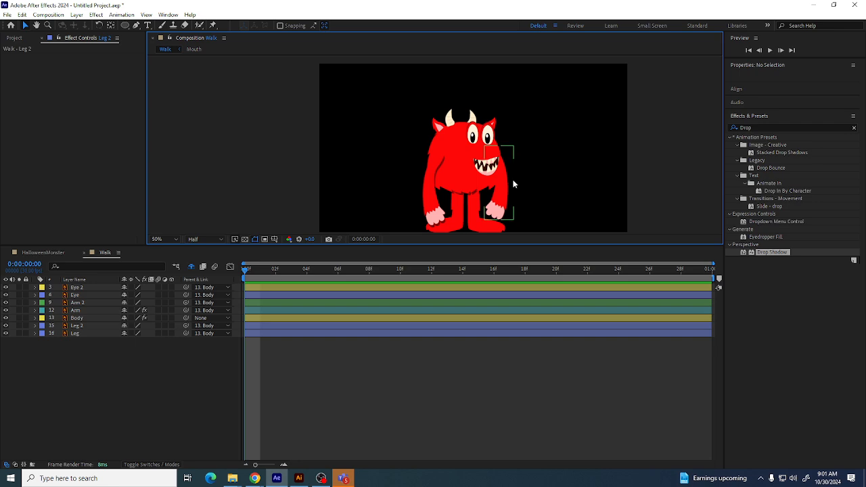
{"action": "left_click", "coordinate": [78, 318]}
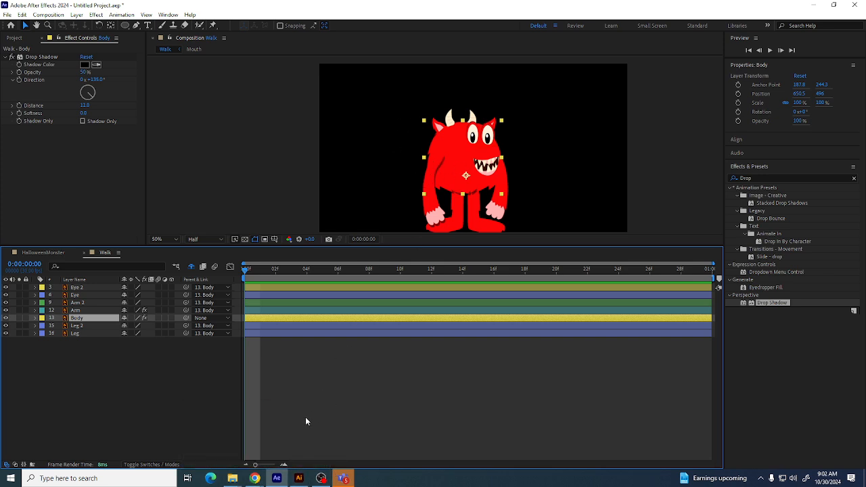
{"action": "key", "text": "space"}
{"action": "left_click_drag", "start_coordinate": [458, 180], "coordinate": [405, 133]}
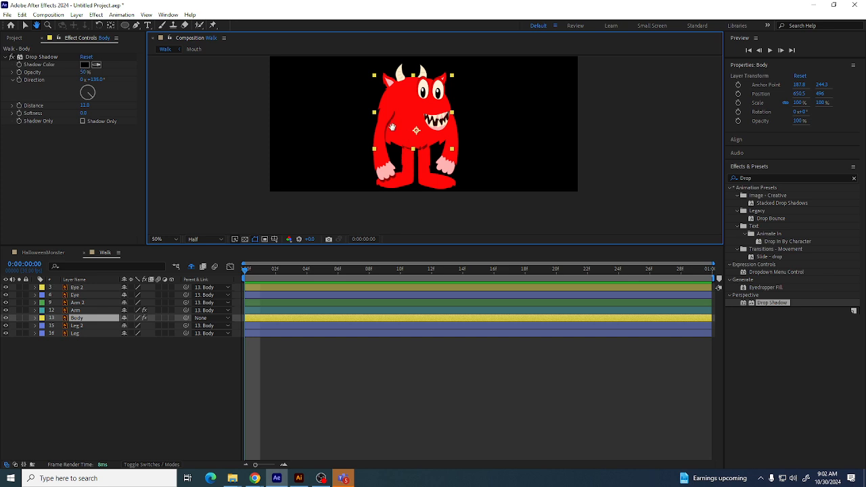
{"action": "left_click", "coordinate": [62, 334]}
{"action": "left_click", "coordinate": [26, 25]}
{"action": "left_click", "coordinate": [107, 338]}
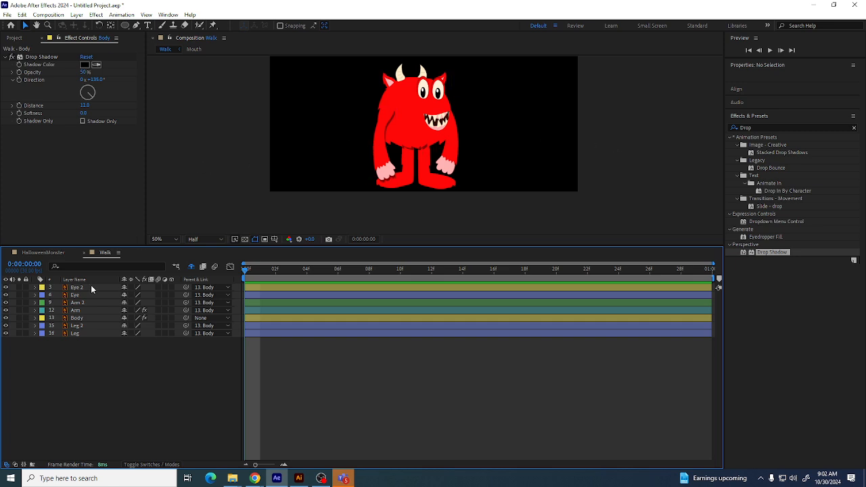
Delete the Leg layer
{"action": "left_click", "coordinate": [81, 326]}
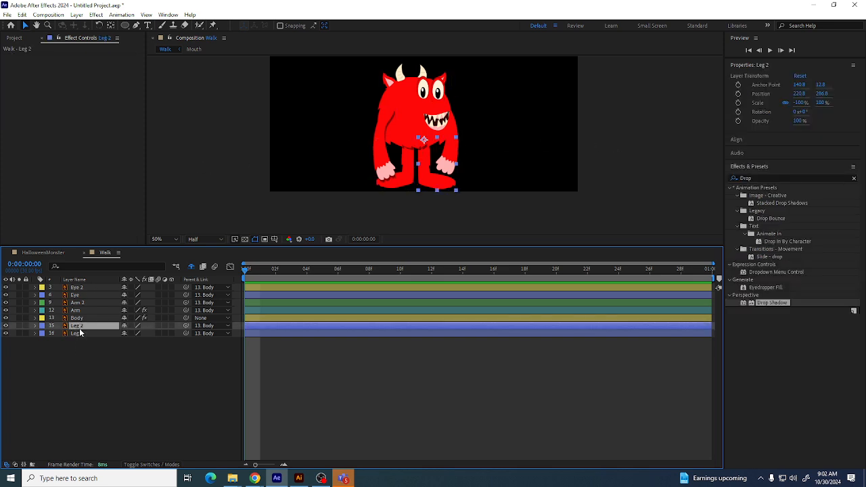
{"action": "left_click", "coordinate": [80, 333]}
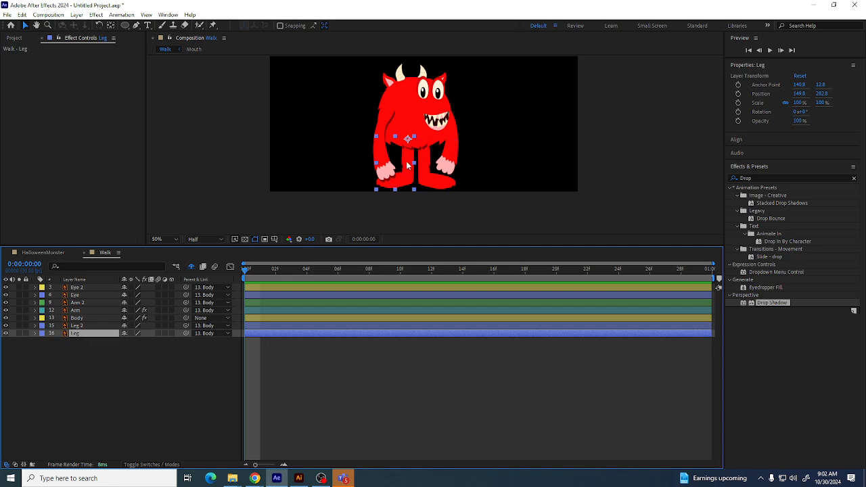
{"action": "key", "text": "Delete"}
Rename the Leg 2 layer to Leg
{"action": "left_click", "coordinate": [82, 327]}
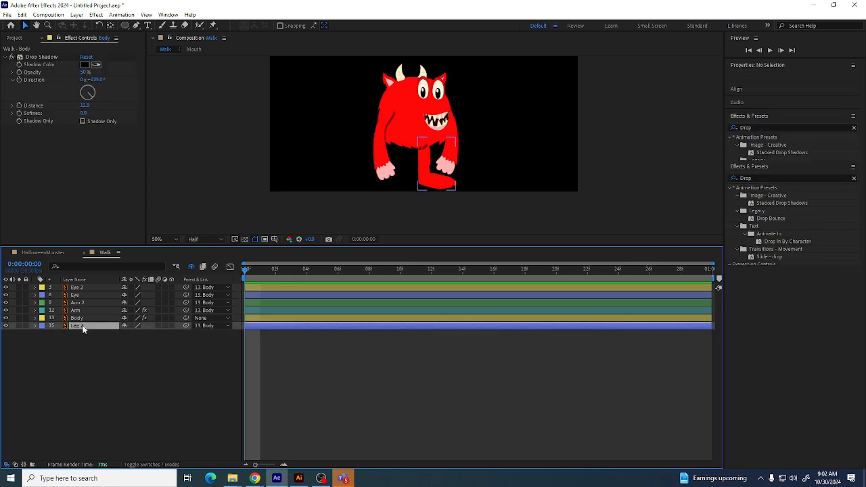
{"action": "key", "text": "Return"}
{"action": "double_click", "coordinate": [91, 327]}
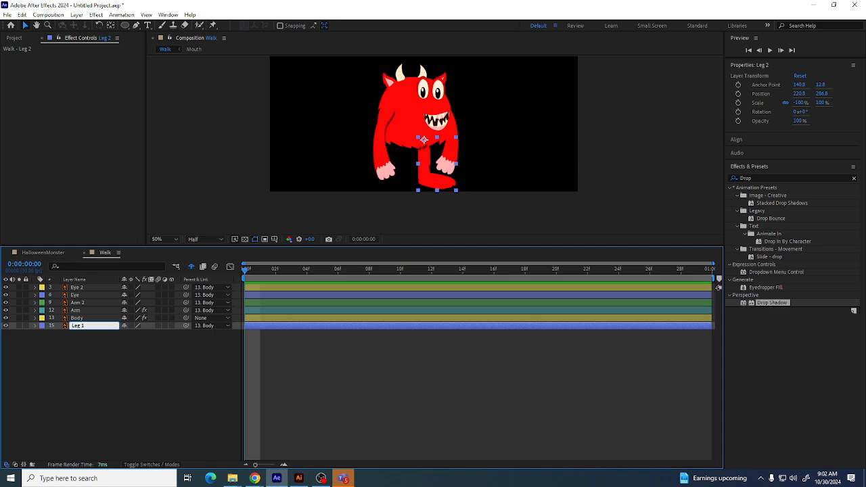
{"action": "key", "text": "Return"}
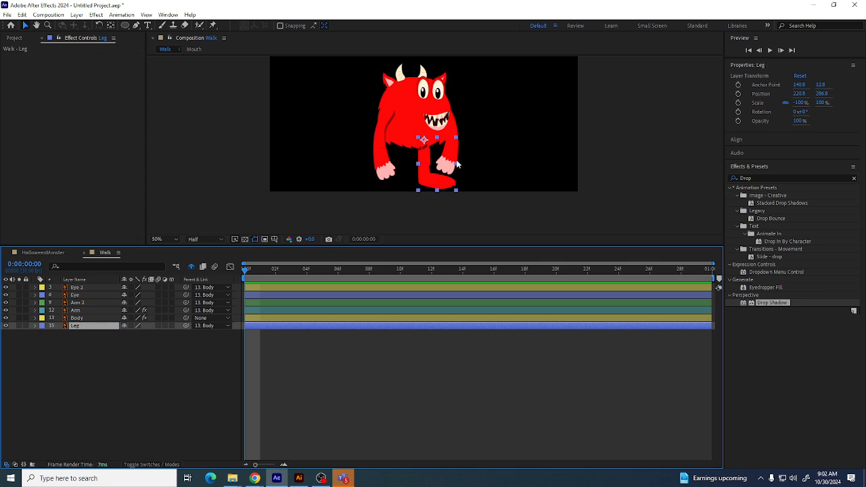
Delete the Arm 2 layer
{"action": "left_click", "coordinate": [579, 158]}
{"action": "left_click", "coordinate": [448, 159]}
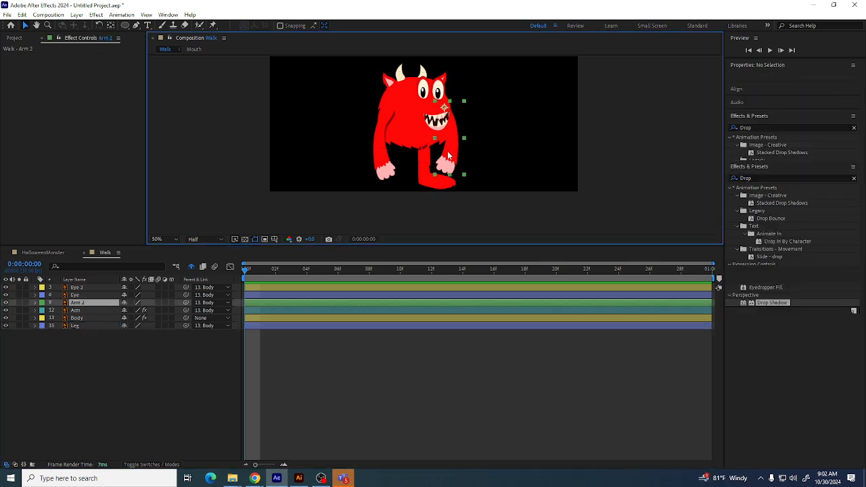
{"action": "key", "text": "Delete"}
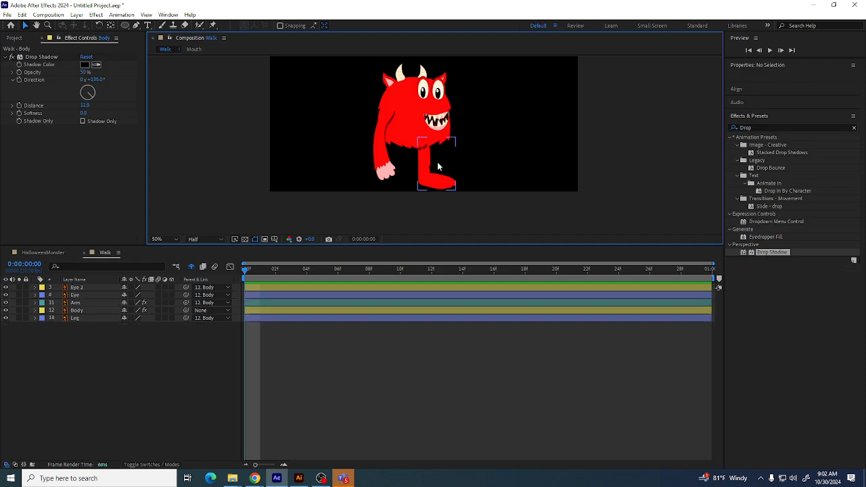
{"action": "left_click_drag", "start_coordinate": [245, 271], "coordinate": [173, 273]}
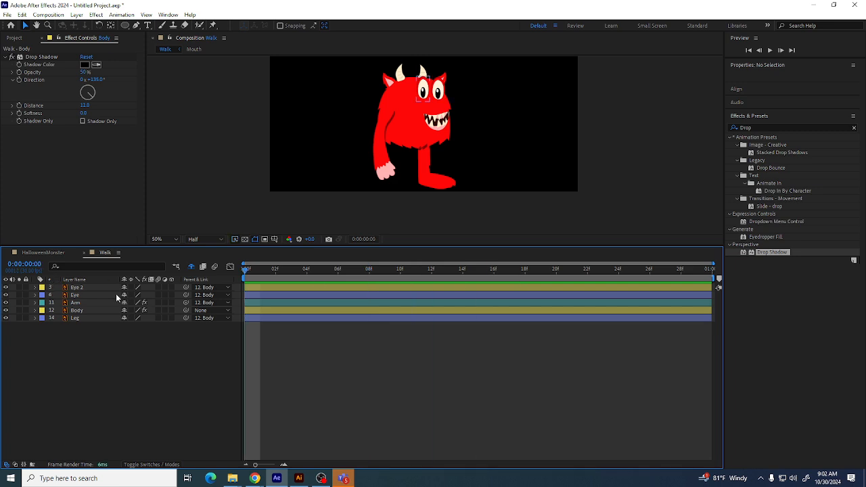
{"action": "left_click", "coordinate": [87, 310]}
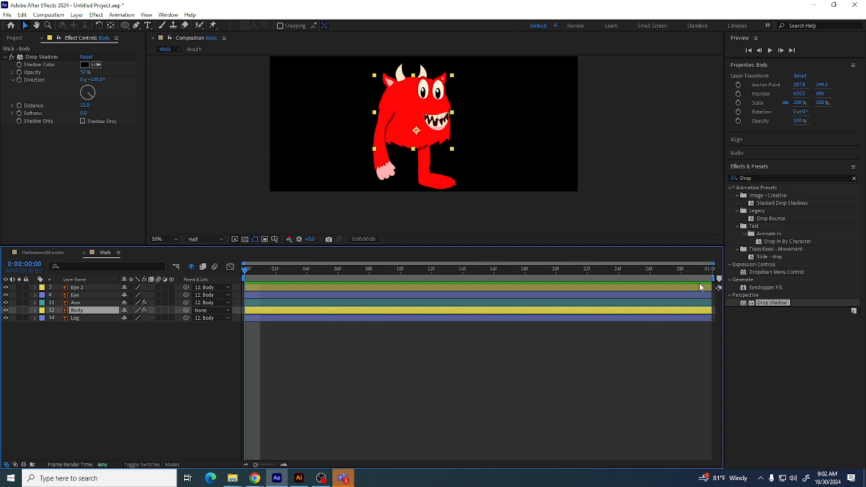
Move to the first frame, expand the Body layer's Transform properties and set a Position keyframe
{"action": "left_click_drag", "start_coordinate": [695, 272], "coordinate": [144, 296]}
{"action": "left_click", "coordinate": [35, 310]}
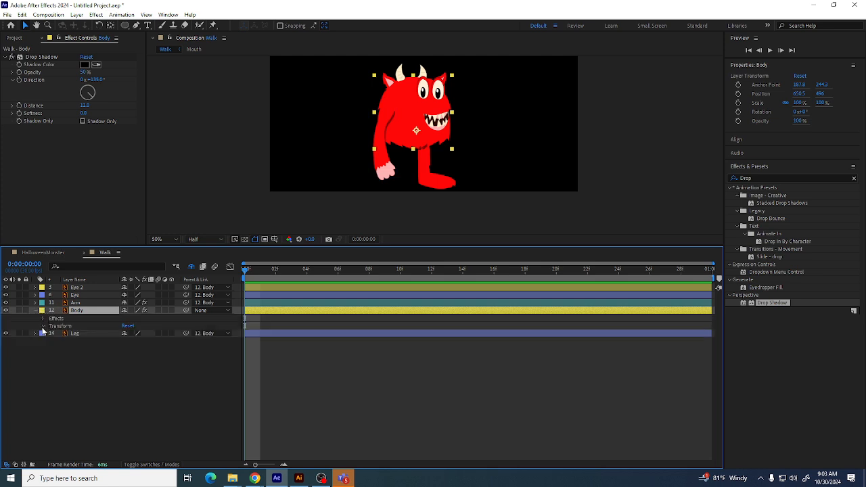
{"action": "left_click", "coordinate": [42, 326]}
{"action": "left_click", "coordinate": [58, 341]}
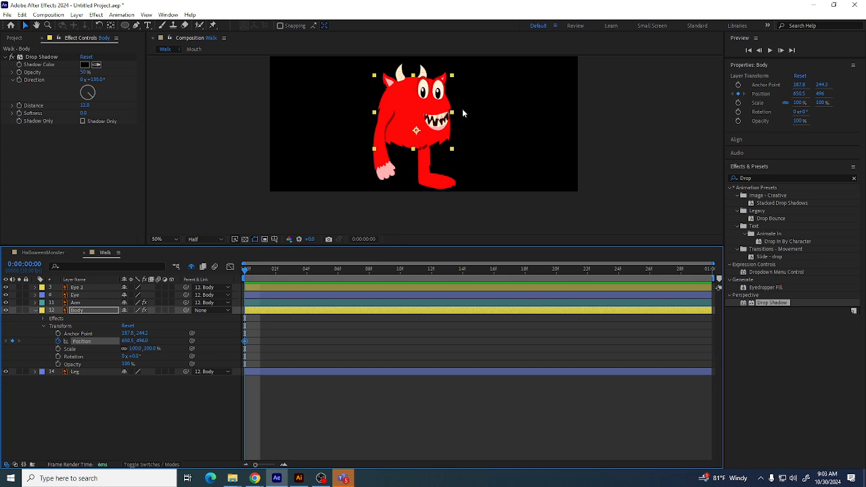
{"action": "left_click_drag", "start_coordinate": [461, 108], "coordinate": [433, 139]}
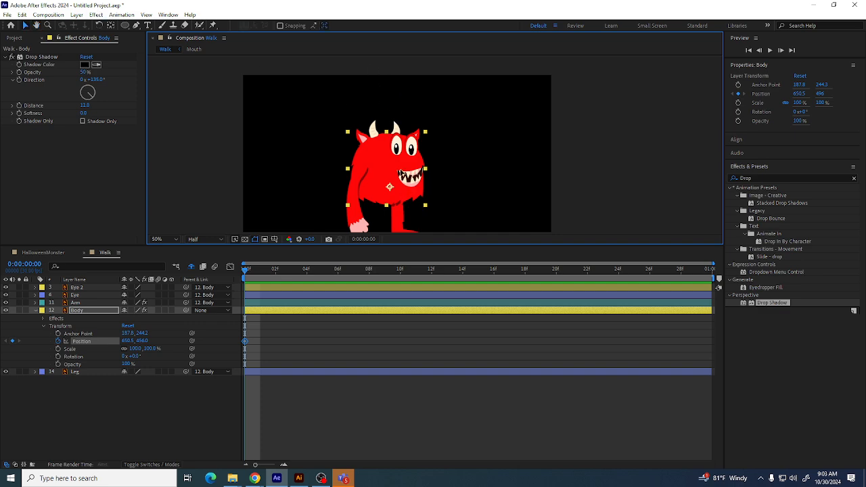
{"action": "left_click_drag", "start_coordinate": [402, 190], "coordinate": [369, 189]}
{"action": "key", "text": "space"}
{"action": "key", "text": "space"}
Change the Walk composition's height to 880 px
{"action": "left_click", "coordinate": [48, 24]}
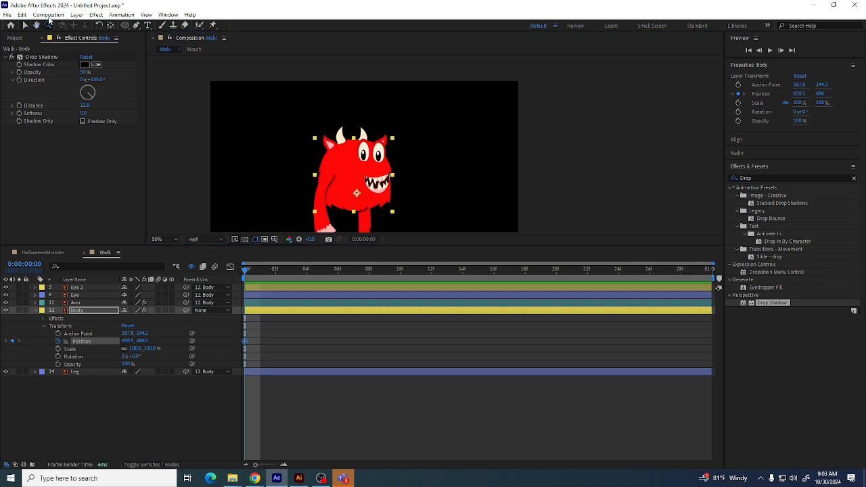
{"action": "left_click", "coordinate": [48, 14]}
{"action": "left_click", "coordinate": [65, 37]}
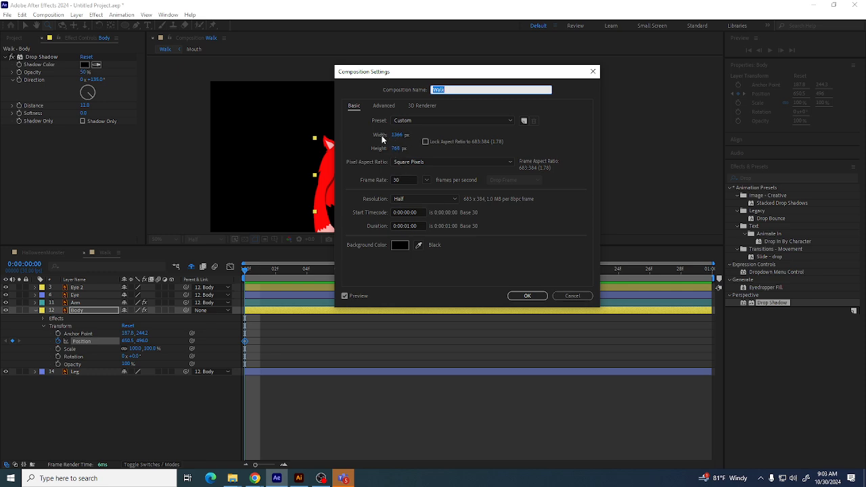
{"action": "left_click_drag", "start_coordinate": [394, 149], "coordinate": [443, 144]}
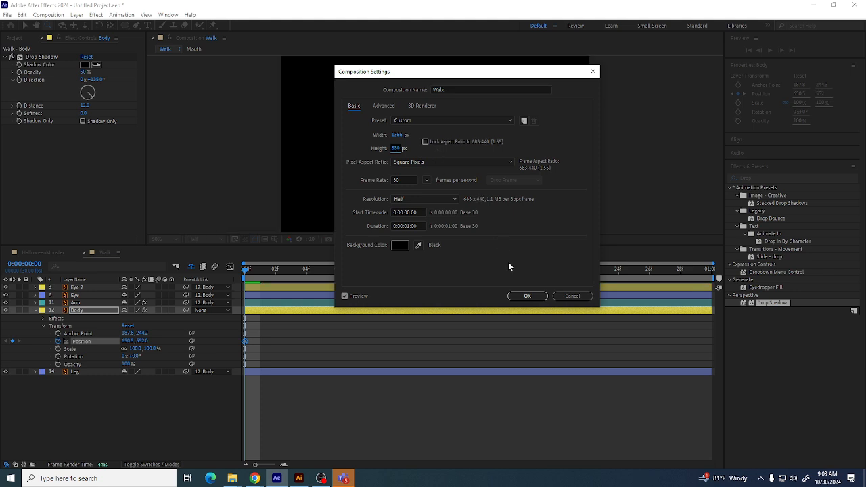
{"action": "left_click", "coordinate": [526, 296]}
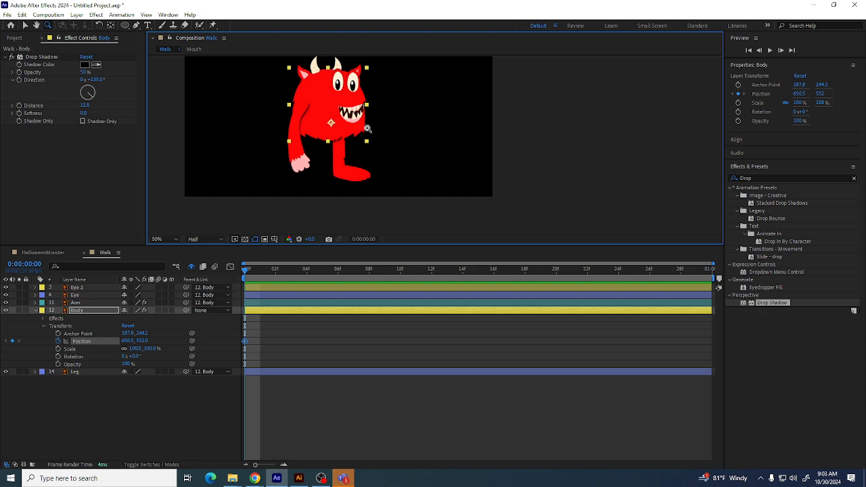
Add a Position keyframe for the Body at the last frame, 29
{"action": "scroll", "coordinate": [367, 128], "scroll_direction": "down", "scroll_amount": 2}
{"action": "left_click_drag", "start_coordinate": [389, 100], "coordinate": [384, 132]}
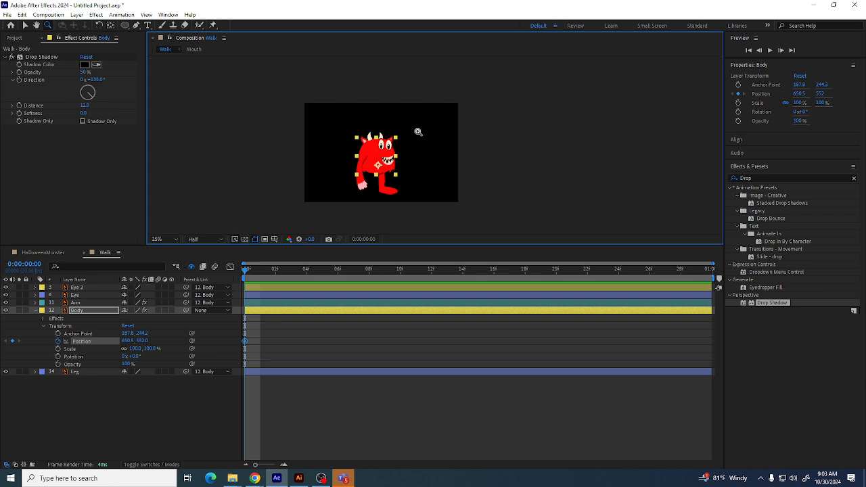
{"action": "left_click", "coordinate": [245, 240]}
{"action": "left_click", "coordinate": [245, 239]}
{"action": "left_click_drag", "start_coordinate": [244, 272], "coordinate": [712, 299]}
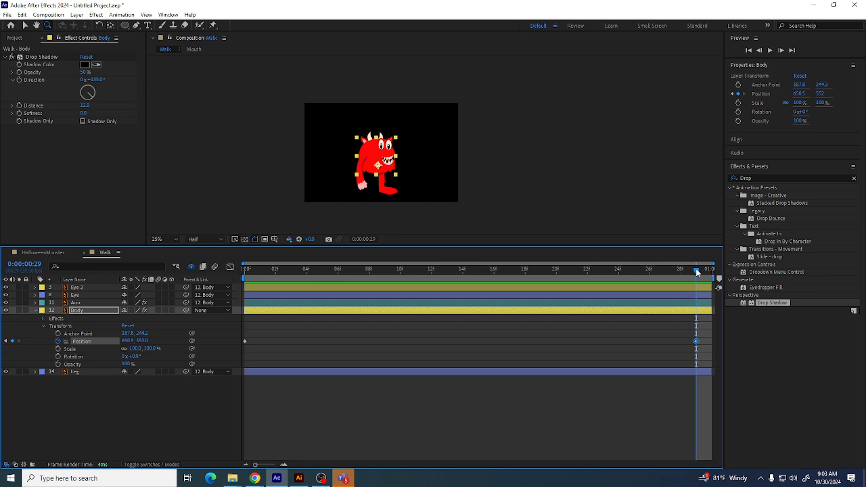
{"action": "mouse_move", "coordinate": [697, 272]}
{"action": "left_mouse_down"}
{"action": "mouse_move", "coordinate": [651, 271]}
{"action": "mouse_move", "coordinate": [697, 271]}
{"action": "left_mouse_up"}
Add a Position keyframe for the Body at frame 15
{"action": "left_click_drag", "start_coordinate": [445, 274], "coordinate": [476, 275]}
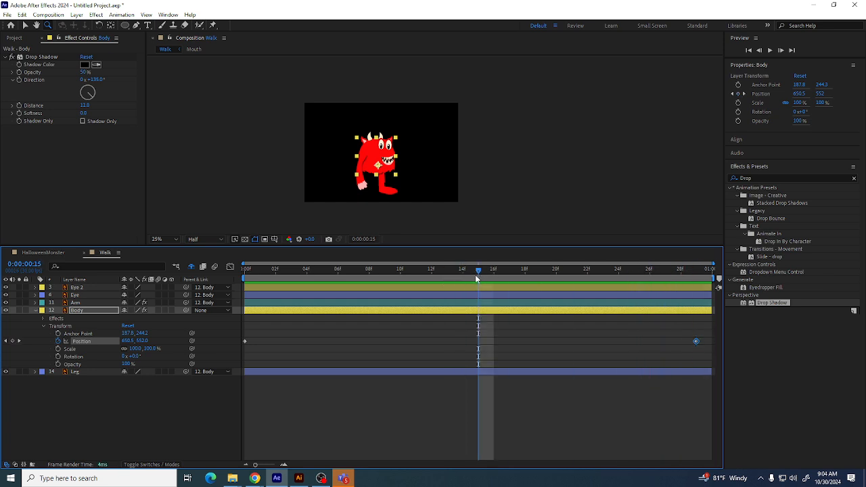
{"action": "left_click", "coordinate": [12, 342]}
At frame 7, raise the Body to a Y position of 472
{"action": "left_click_drag", "start_coordinate": [476, 268], "coordinate": [221, 279]}
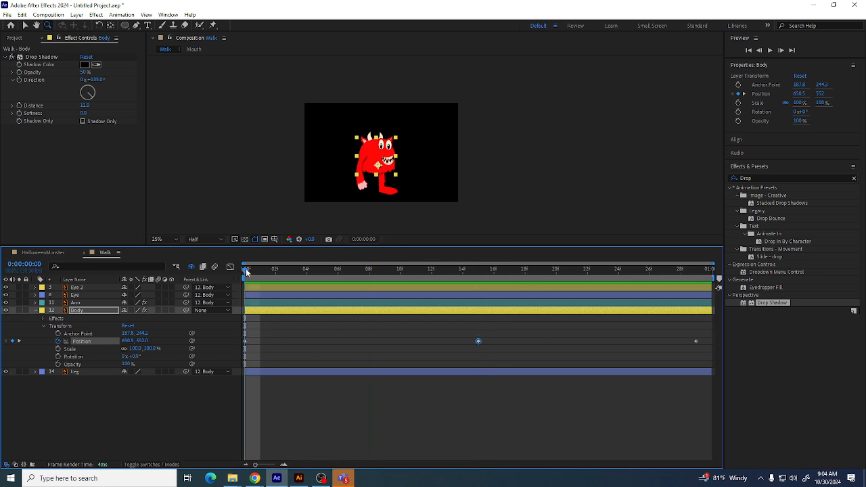
{"action": "mouse_move", "coordinate": [247, 272]}
{"action": "left_mouse_down"}
{"action": "mouse_move", "coordinate": [530, 277]}
{"action": "mouse_move", "coordinate": [230, 274]}
{"action": "left_mouse_up"}
{"action": "left_click_drag", "start_coordinate": [338, 272], "coordinate": [348, 293]}
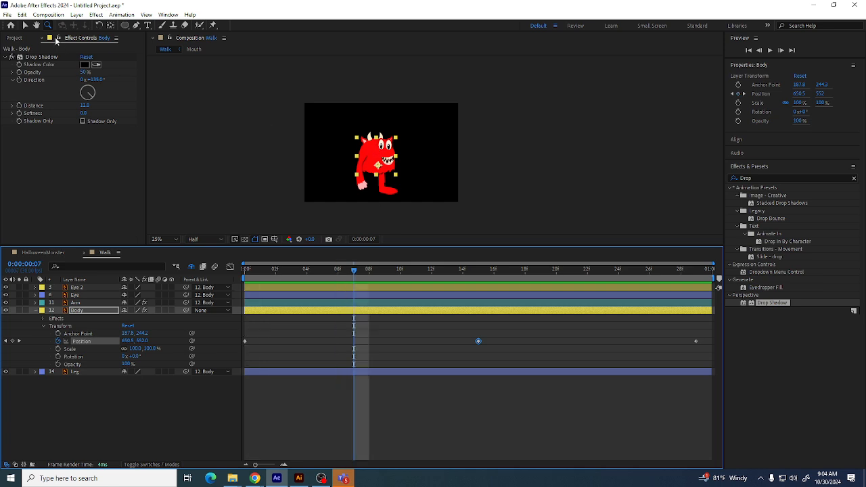
{"action": "left_click", "coordinate": [27, 25]}
{"action": "left_click_drag", "start_coordinate": [370, 157], "coordinate": [371, 147]}
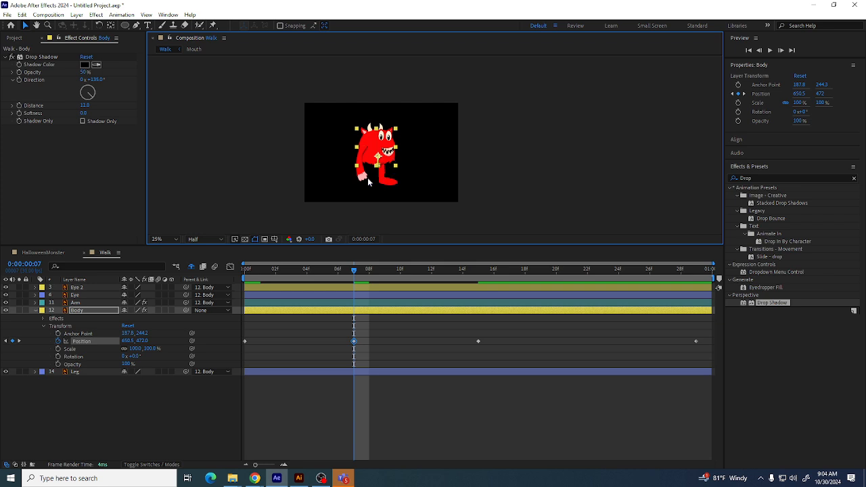
Copy the raised frame 7 Position keyframe to frame 22
{"action": "left_click_drag", "start_coordinate": [356, 268], "coordinate": [586, 287]}
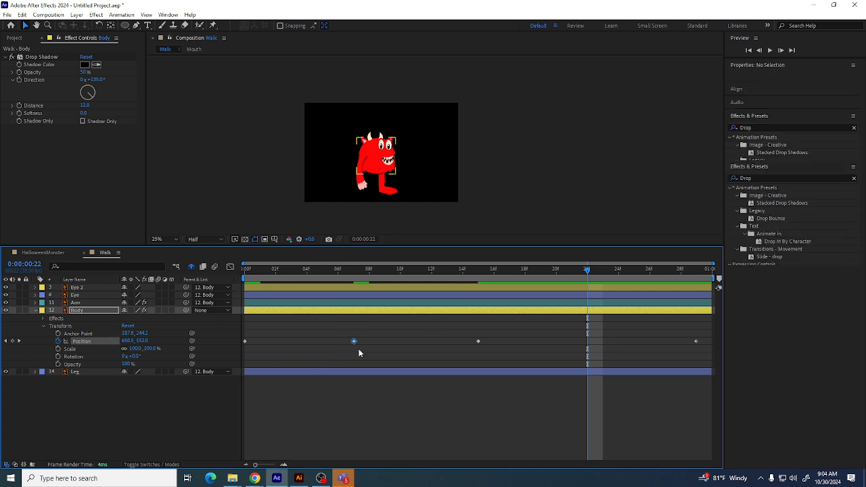
{"action": "left_click", "coordinate": [587, 347]}
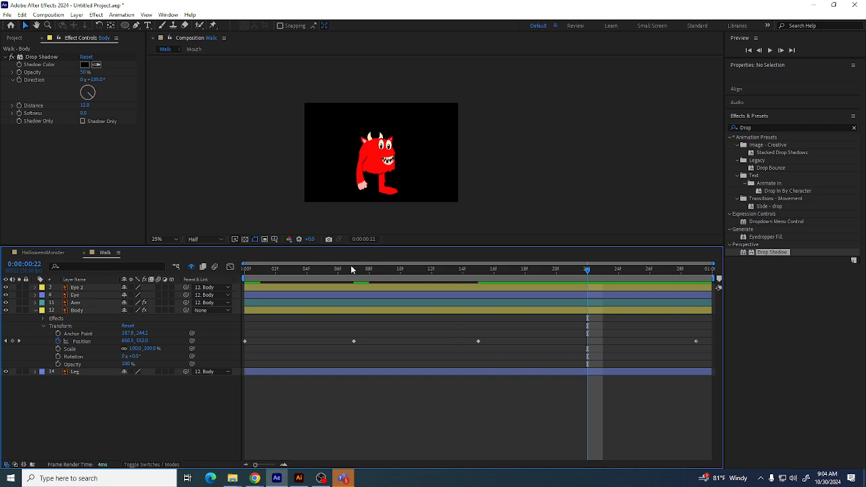
{"action": "left_click", "coordinate": [353, 270]}
{"action": "left_click", "coordinate": [353, 341]}
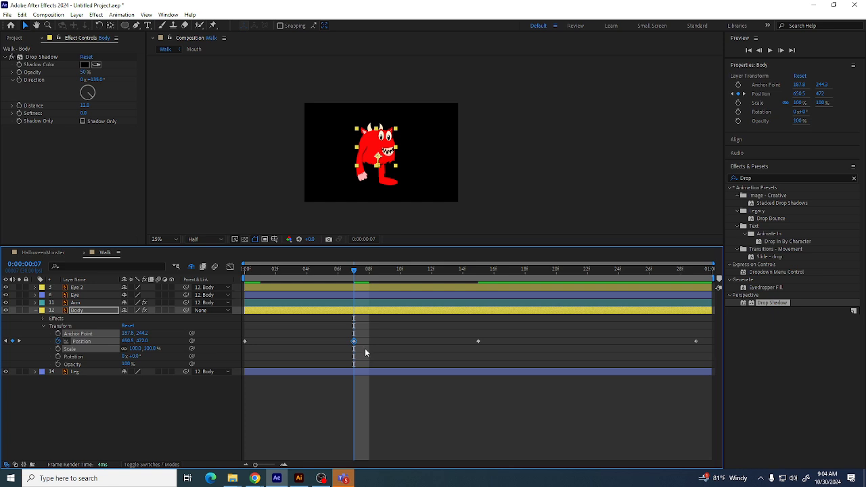
{"action": "left_click_drag", "start_coordinate": [358, 275], "coordinate": [606, 285]}
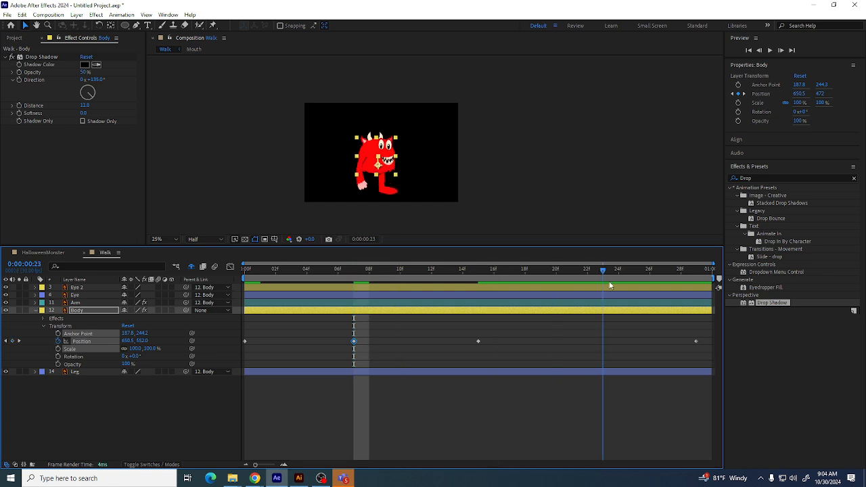
{"action": "left_click", "coordinate": [587, 273]}
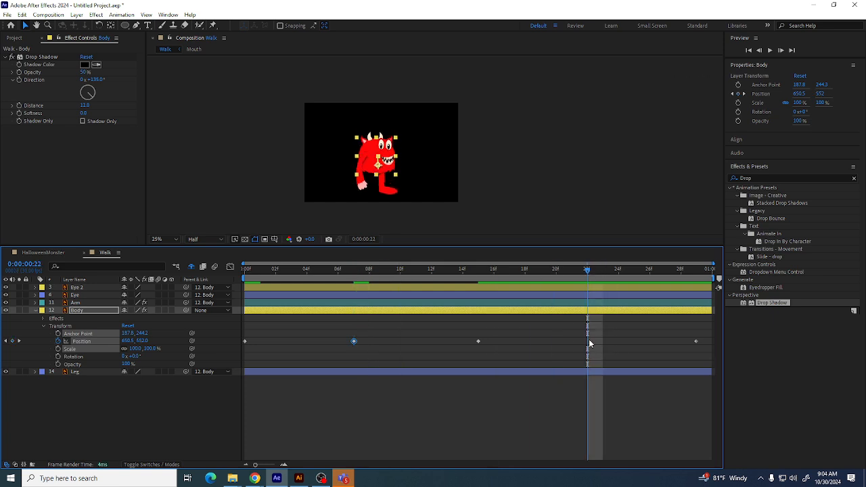
{"action": "left_click", "coordinate": [587, 345]}
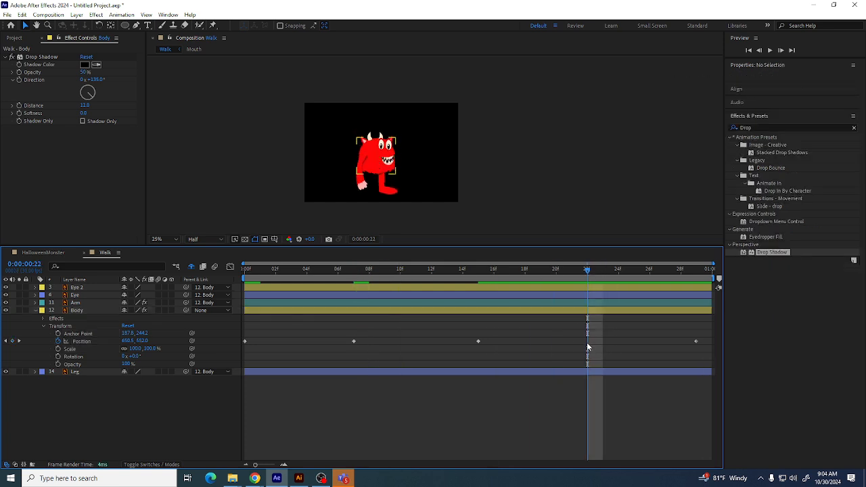
{"action": "left_click", "coordinate": [92, 342]}
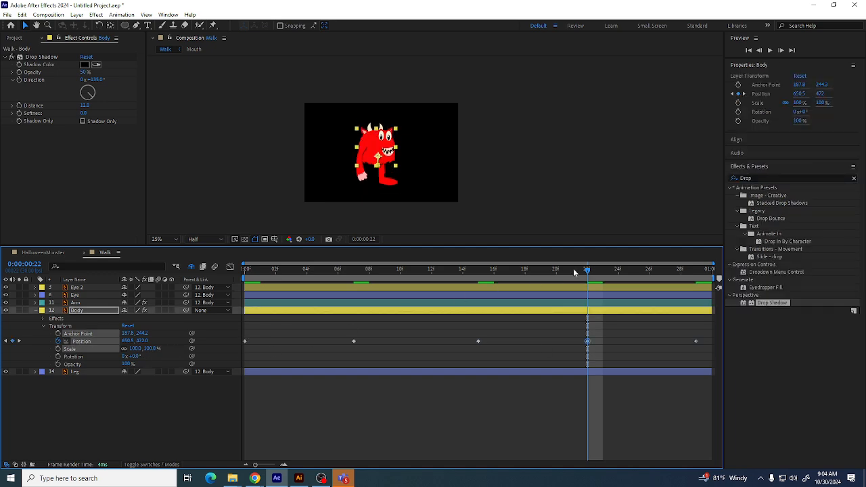
Play back the Walk composition to preview the body's bounce
{"action": "key", "text": "space"}
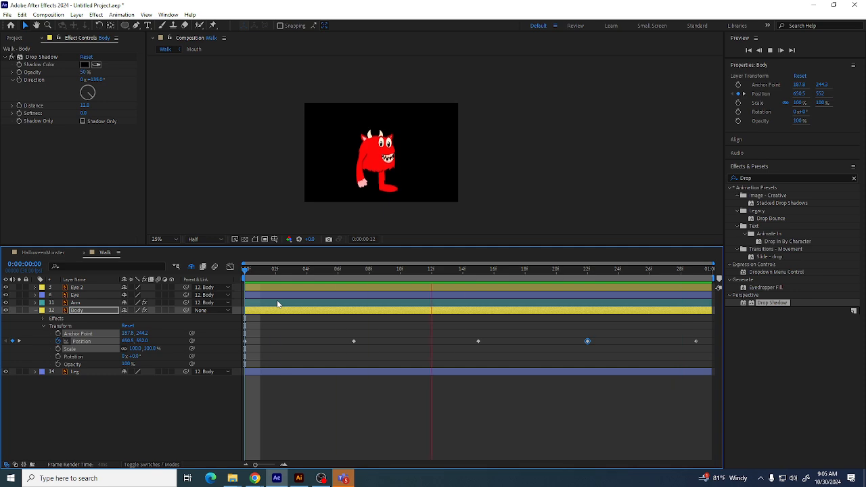
{"action": "key", "text": "space"}
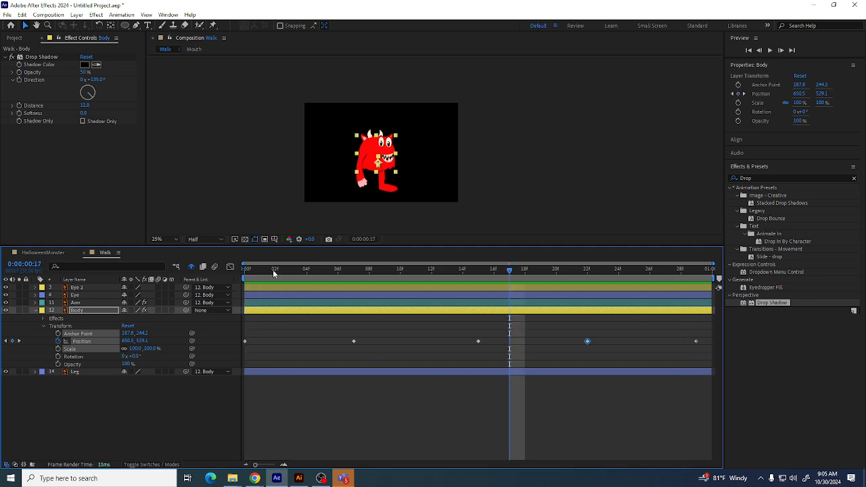
Paste the starting Position keyframe at frame 4 and lower the Body there to a Y position of 596
{"action": "left_click", "coordinate": [259, 271]}
{"action": "left_click_drag", "start_coordinate": [269, 276], "coordinate": [301, 301]}
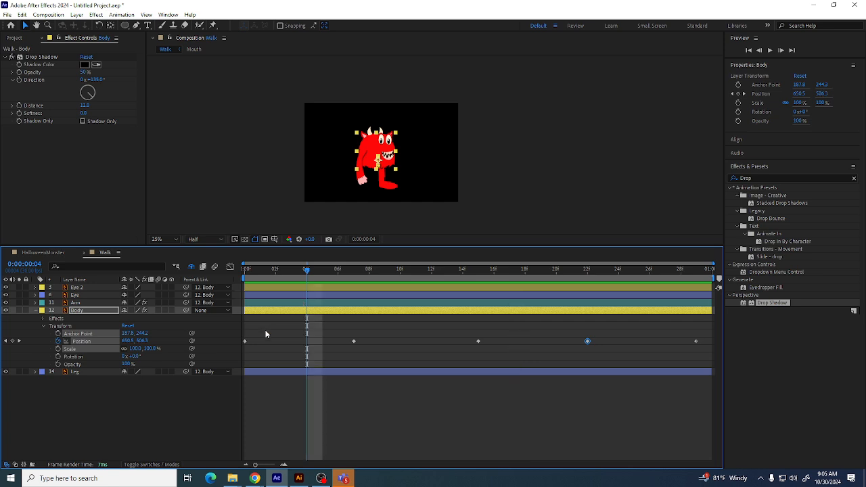
{"action": "left_click", "coordinate": [245, 340]}
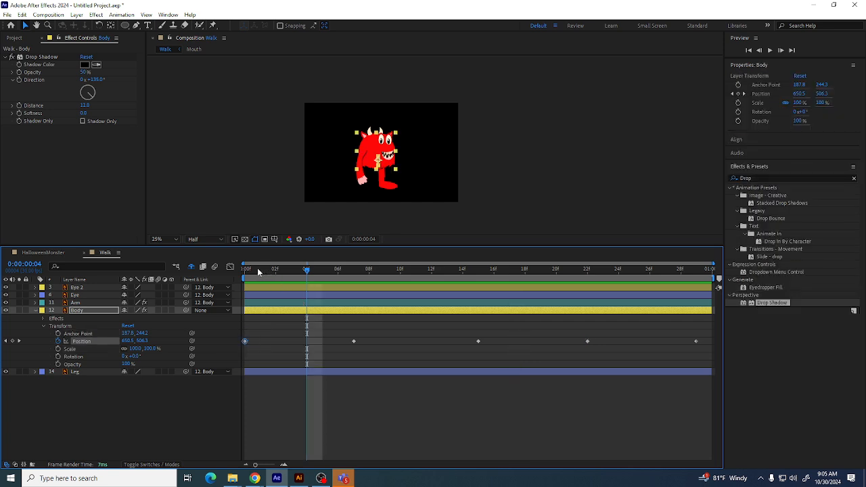
{"action": "left_click_drag", "start_coordinate": [257, 272], "coordinate": [229, 273]}
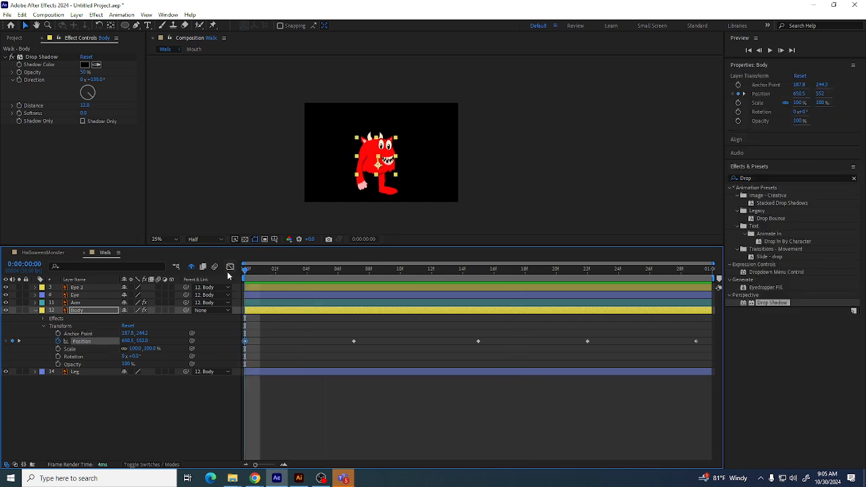
{"action": "left_click", "coordinate": [304, 269]}
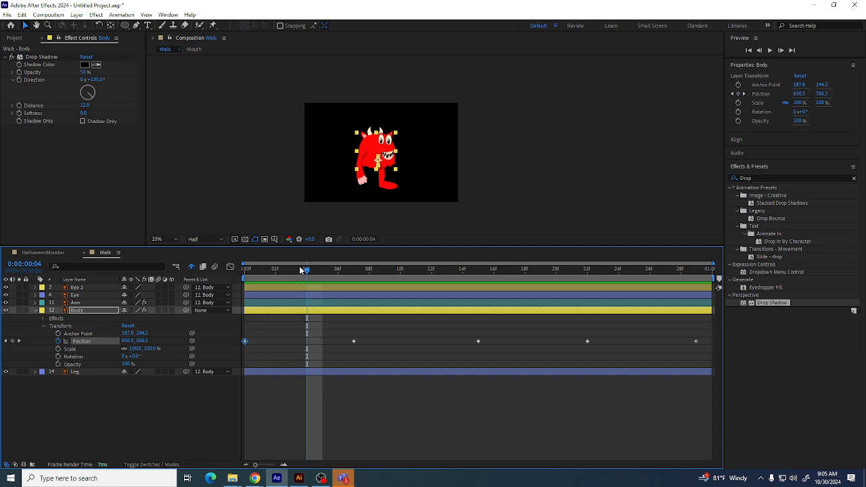
{"action": "left_click", "coordinate": [297, 271]}
{"action": "key", "text": "ctrl+v"}
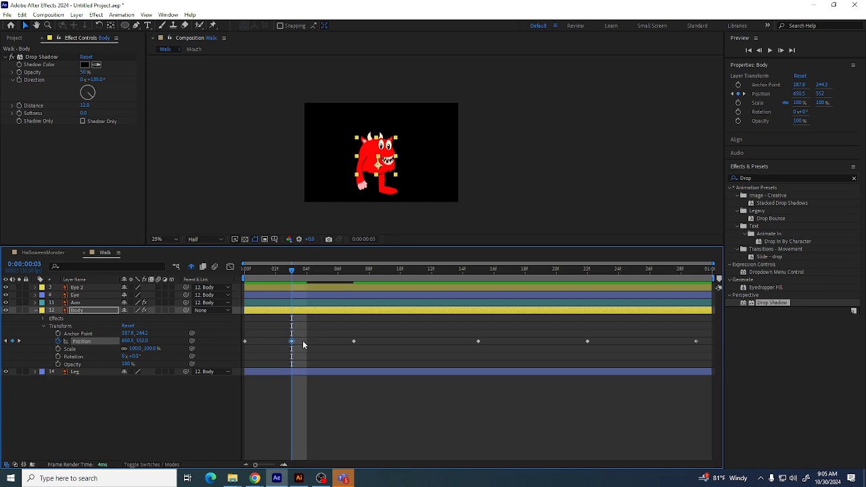
{"action": "left_click_drag", "start_coordinate": [295, 343], "coordinate": [302, 344]}
{"action": "left_click", "coordinate": [306, 276]}
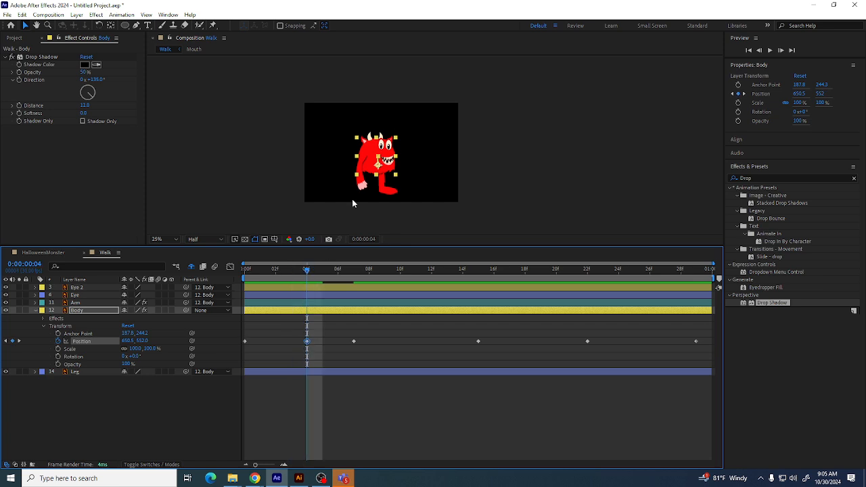
{"action": "left_click", "coordinate": [368, 157]}
{"action": "left_click_drag", "start_coordinate": [369, 158], "coordinate": [368, 161]}
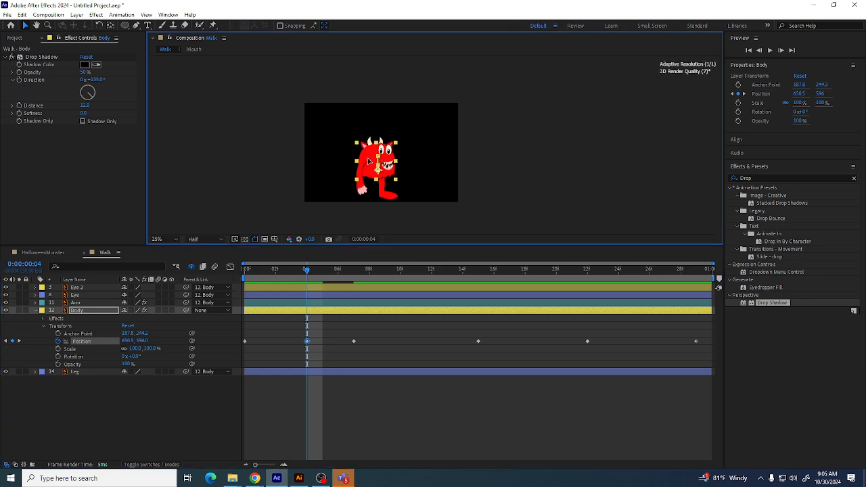
Copy the lowered frame 4 Position keyframe to frame 18
{"action": "left_click_drag", "start_coordinate": [310, 270], "coordinate": [292, 325]}
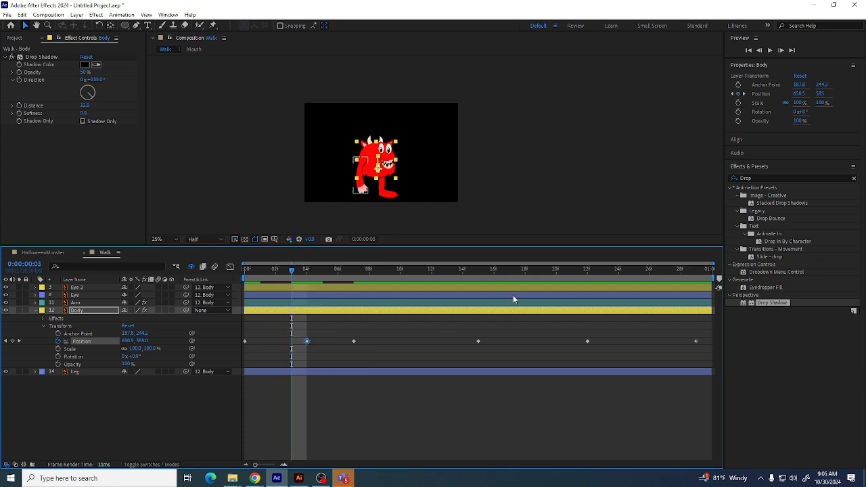
{"action": "left_click_drag", "start_coordinate": [493, 274], "coordinate": [523, 275]}
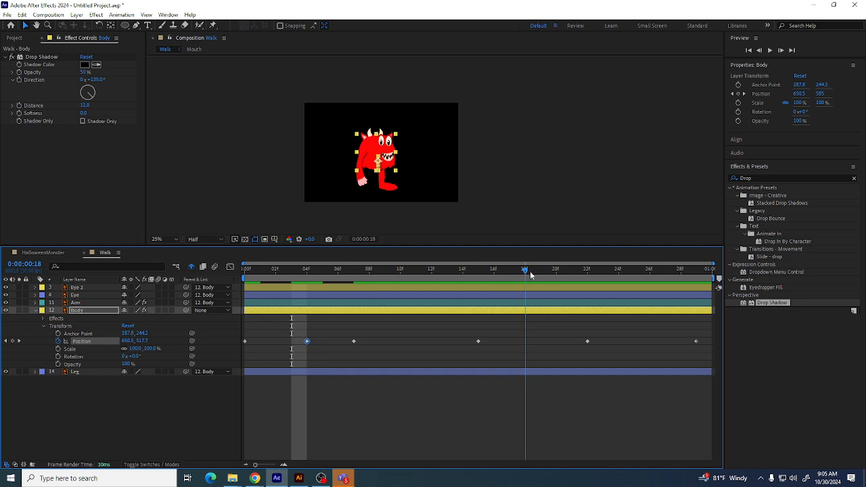
{"action": "key", "text": "ctrl+c"}
{"action": "key", "text": "ctrl+v"}
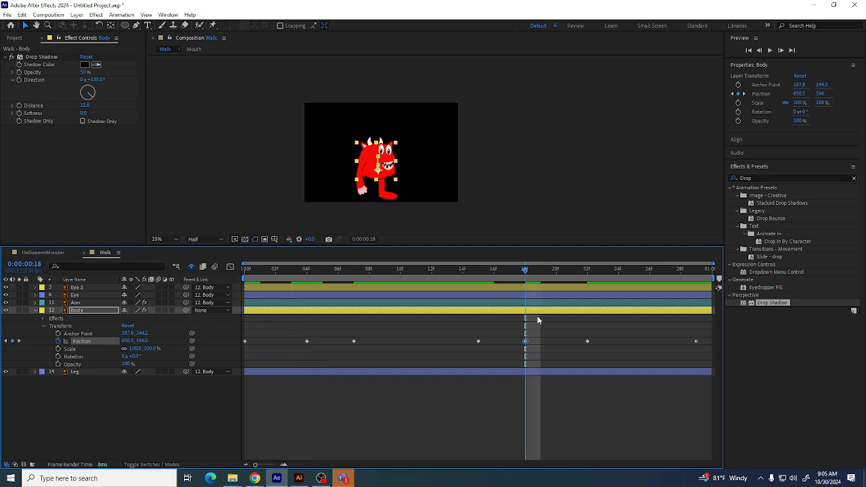
At frame 11, raise the Body to a Y position of 488
{"action": "key", "text": "Home"}
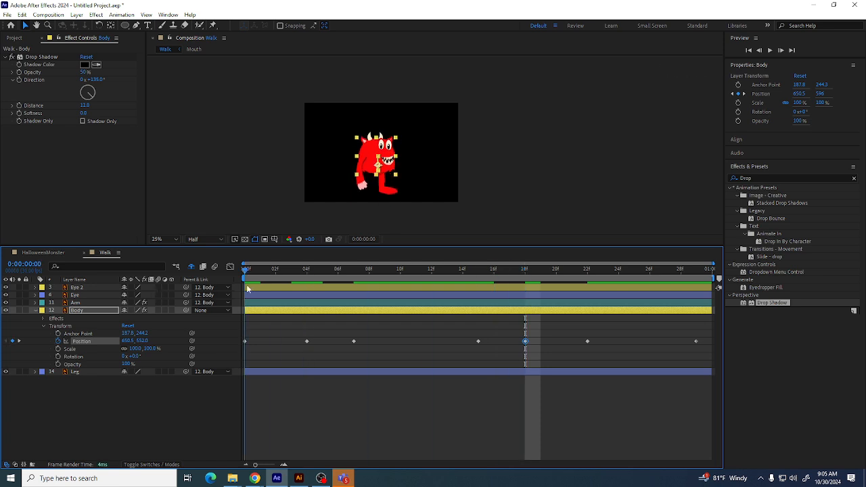
{"action": "left_click_drag", "start_coordinate": [247, 288], "coordinate": [413, 299]}
{"action": "left_click_drag", "start_coordinate": [376, 152], "coordinate": [376, 150]}
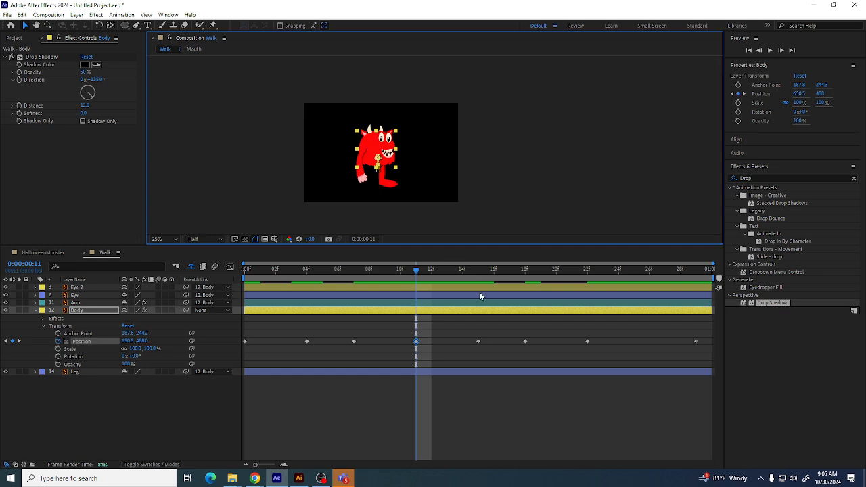
{"action": "left_click_drag", "start_coordinate": [419, 330], "coordinate": [411, 349]}
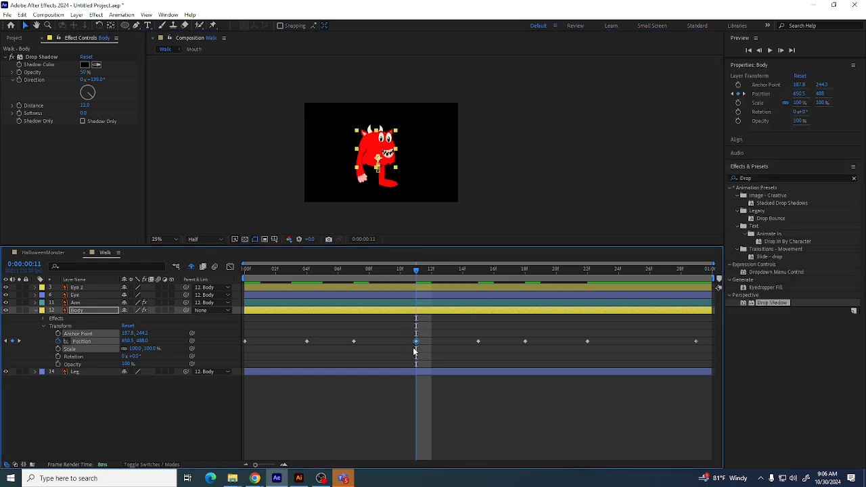
Paste the raised Body Position keyframe at frame 26 and play back the bounce
{"action": "left_click", "coordinate": [649, 271]}
{"action": "key", "text": "ctrl+v"}
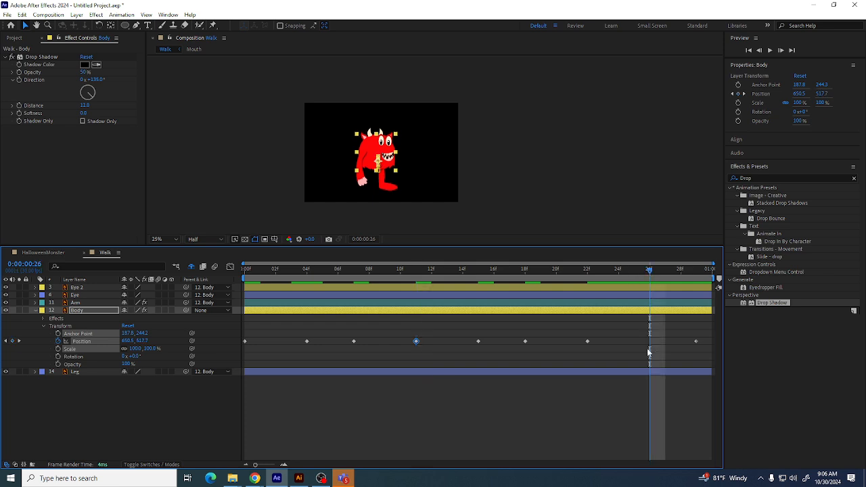
{"action": "key", "text": "space"}
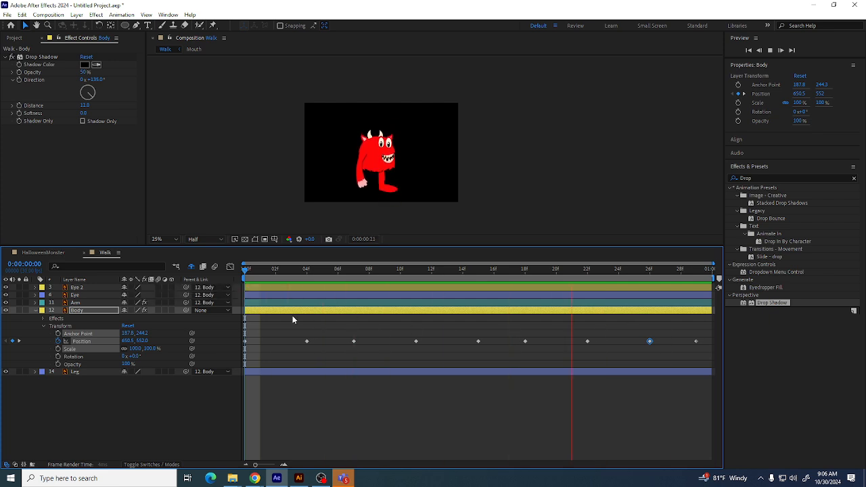
Open the Graph Editor and stop playback to examine the Body's Position curve
{"action": "left_click", "coordinate": [230, 267]}
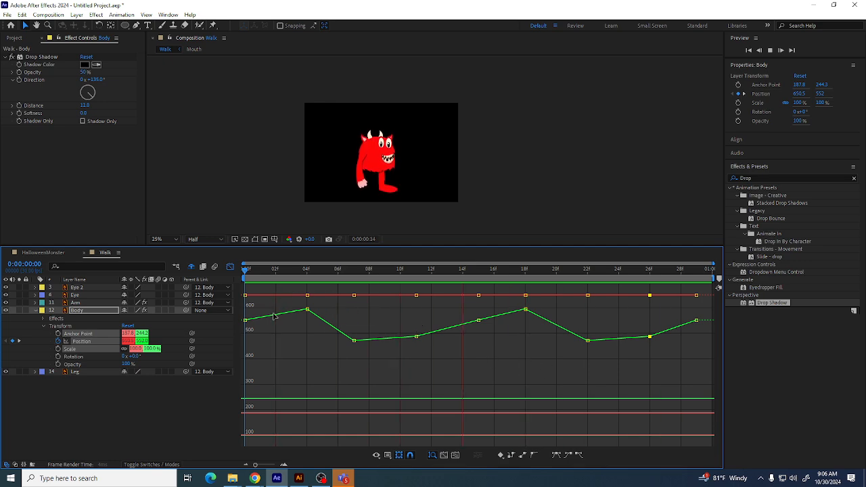
{"action": "left_click", "coordinate": [230, 267]}
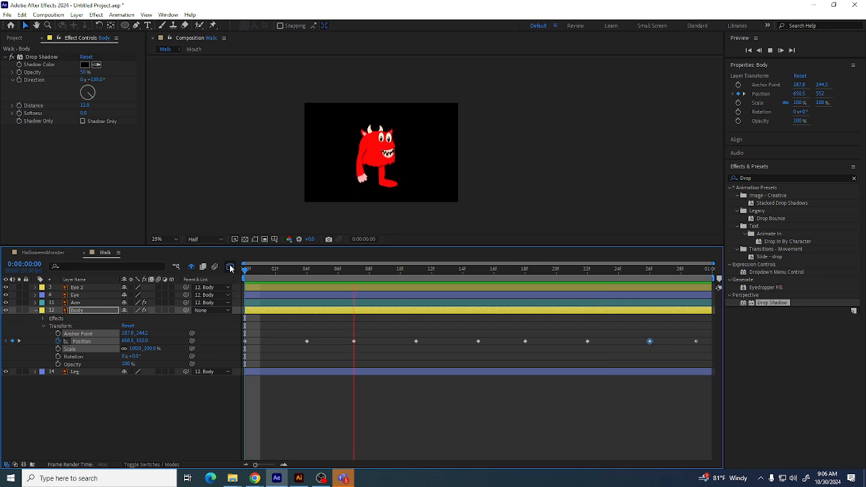
{"action": "left_click", "coordinate": [230, 267]}
{"action": "left_click", "coordinate": [230, 267]}
{"action": "left_click", "coordinate": [230, 267]}
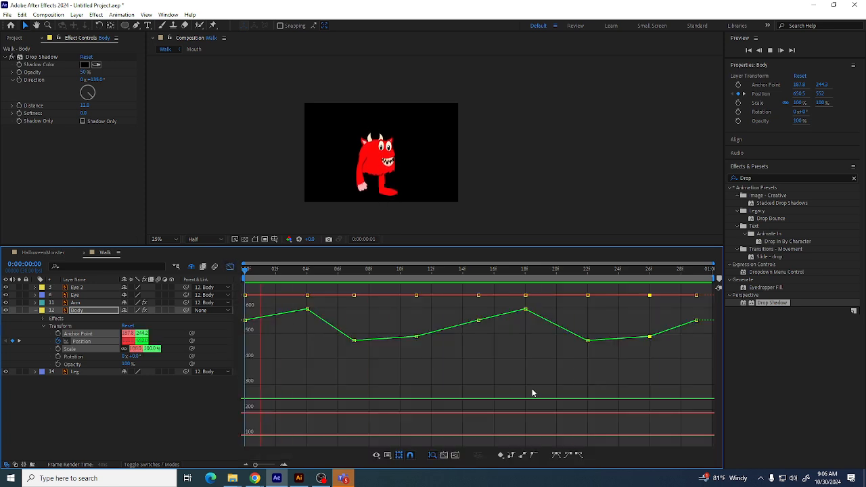
{"action": "left_click", "coordinate": [770, 50]}
Try nudging the frame 11 and frame 26 keyframes lower in the graph, then undo both moves
{"action": "left_click", "coordinate": [307, 310]}
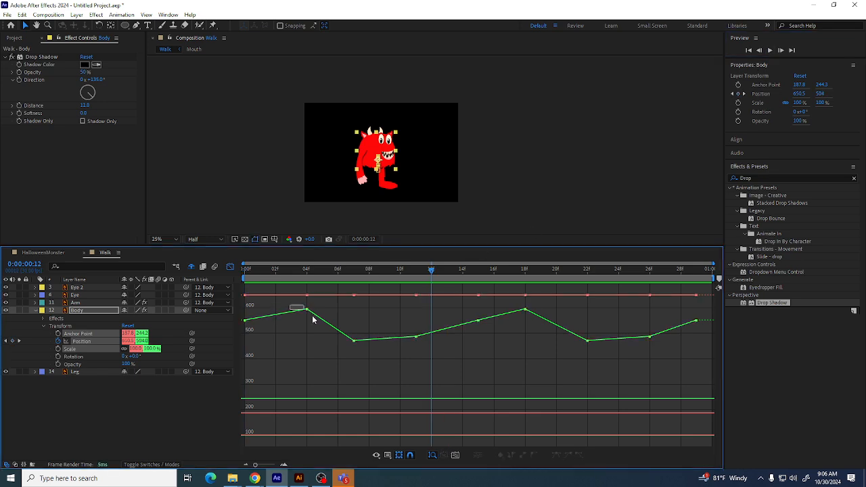
{"action": "left_click_drag", "start_coordinate": [416, 336], "coordinate": [416, 340]}
{"action": "left_click_drag", "start_coordinate": [649, 336], "coordinate": [649, 340]}
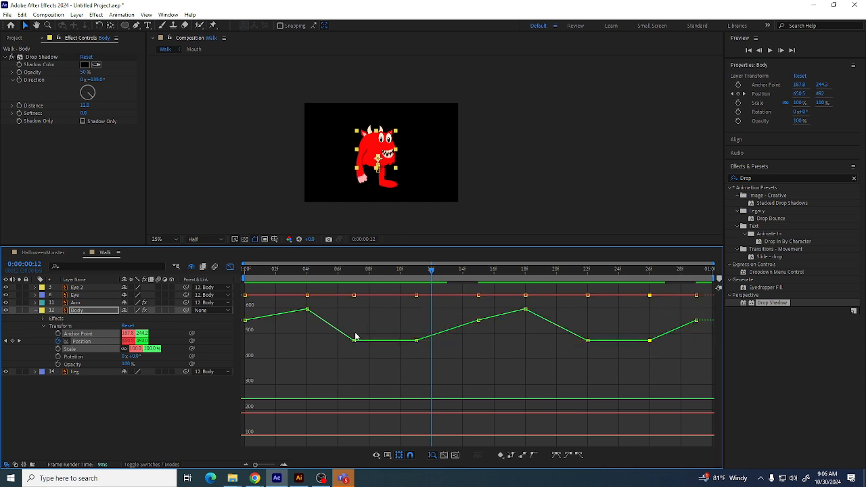
{"action": "key", "text": "ctrl+z"}
{"action": "key", "text": "ctrl+z"}
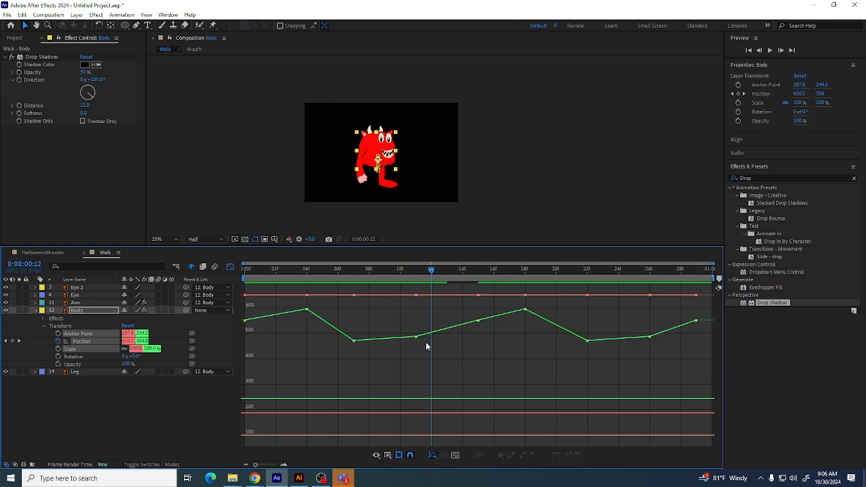
Select all of the Body's Position keyframes in the graph and apply Easy Ease to them
{"action": "left_click_drag", "start_coordinate": [432, 272], "coordinate": [353, 282]}
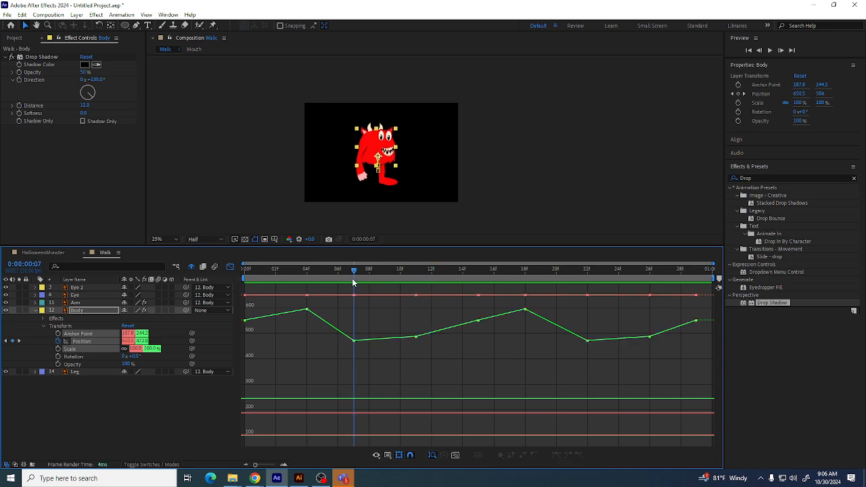
{"action": "left_click", "coordinate": [353, 340]}
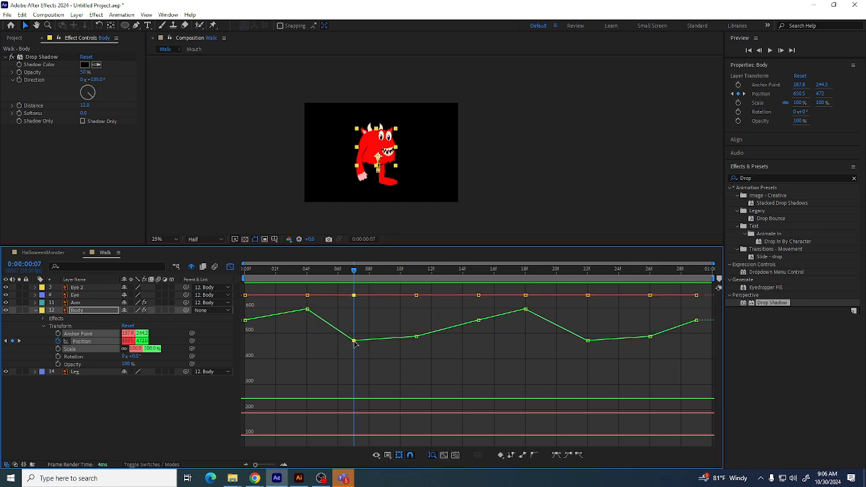
{"action": "left_click", "coordinate": [416, 337]}
{"action": "left_click_drag", "start_coordinate": [703, 360], "coordinate": [240, 291]}
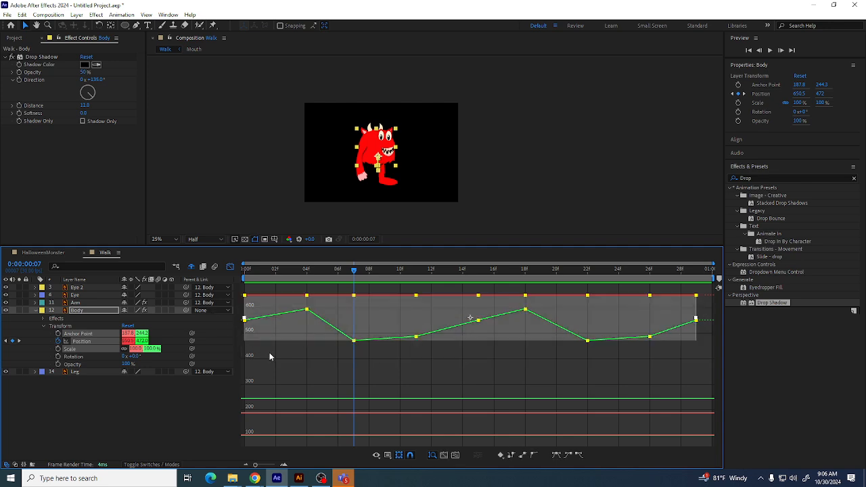
{"action": "left_click", "coordinate": [556, 454]}
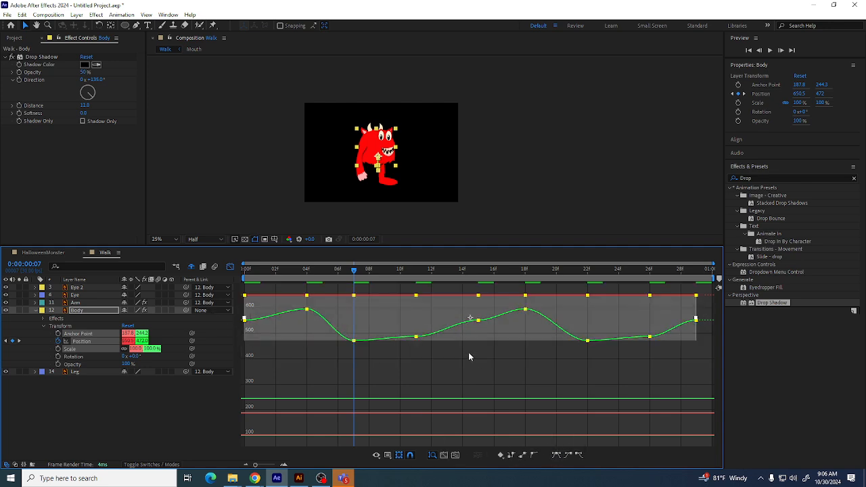
Convert the keyframes at frames 15 and 26 to Auto Bezier to smooth the curve
{"action": "left_click", "coordinate": [477, 338]}
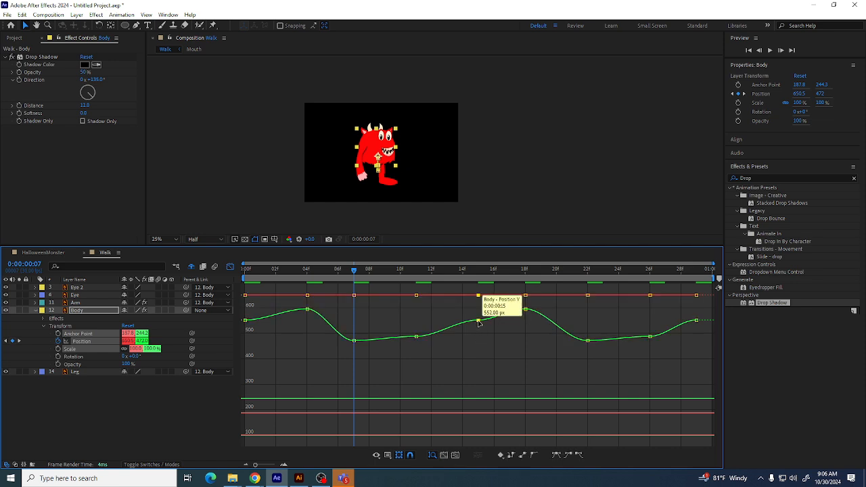
{"action": "left_click", "coordinate": [478, 321]}
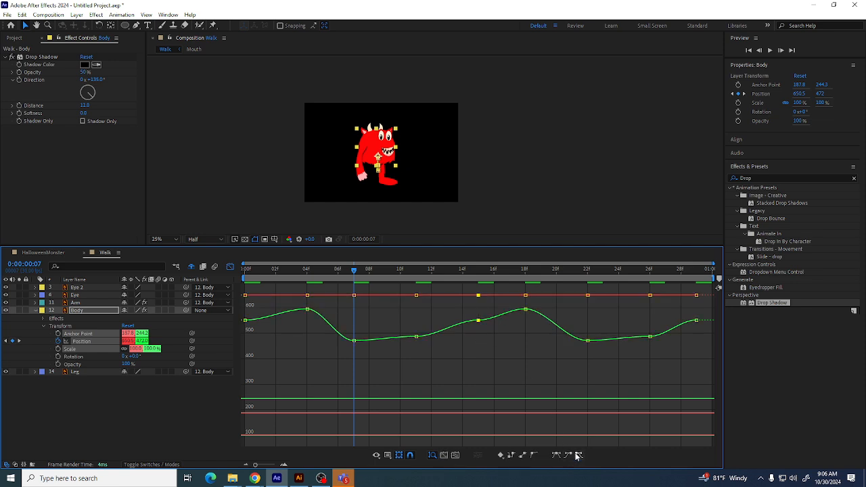
{"action": "left_click", "coordinate": [532, 455]}
{"action": "left_click_drag", "start_coordinate": [618, 322], "coordinate": [658, 348]}
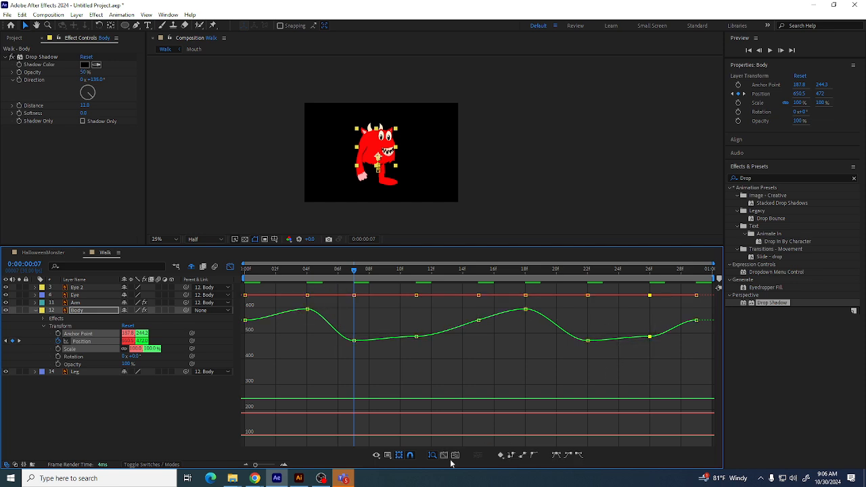
{"action": "left_click", "coordinate": [533, 455]}
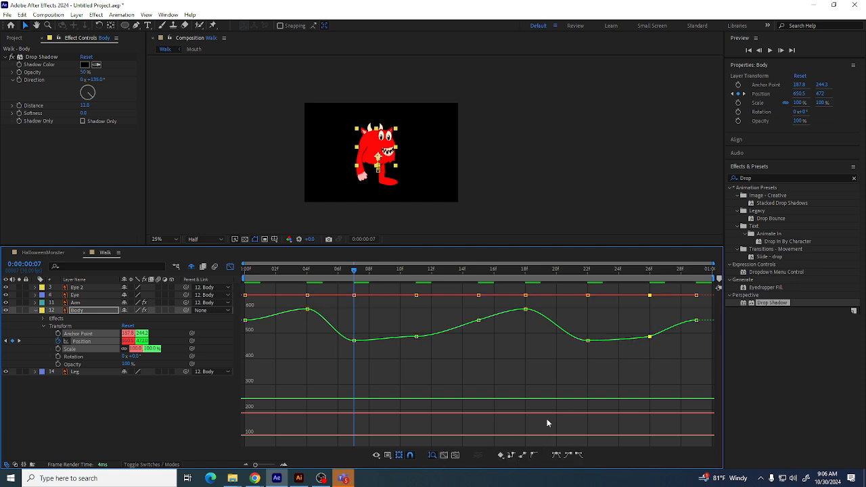
Close the Graph Editor and play back the eased body bounce
{"action": "left_click", "coordinate": [230, 267]}
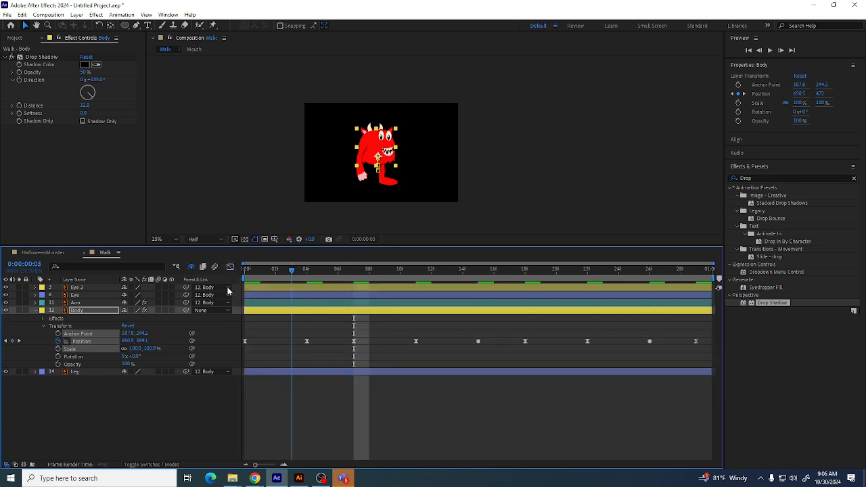
{"action": "key", "text": "space"}
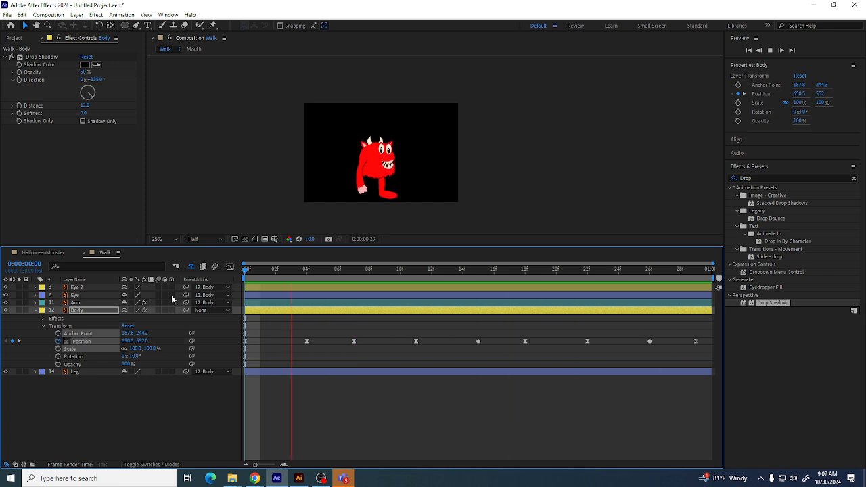
{"action": "key", "text": "space"}
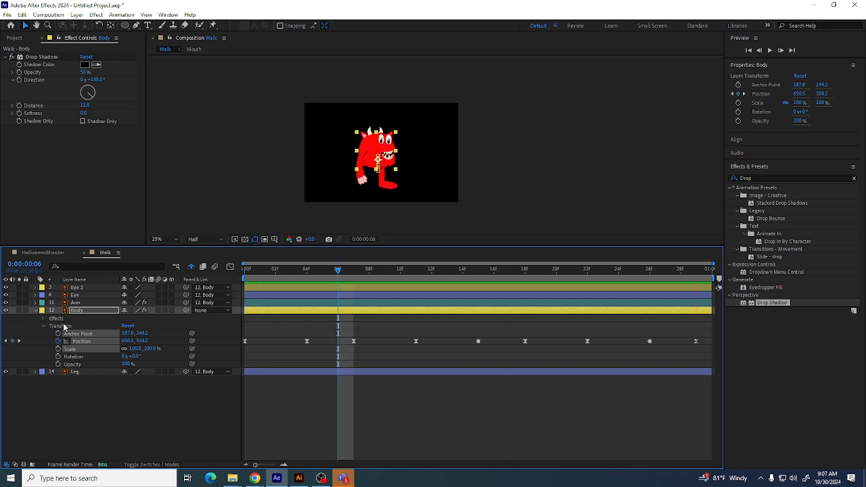
Select the Leg layer and, at frame 0, rotate the leg to -25.5° and set a Rotation keyframe
{"action": "left_click", "coordinate": [36, 310]}
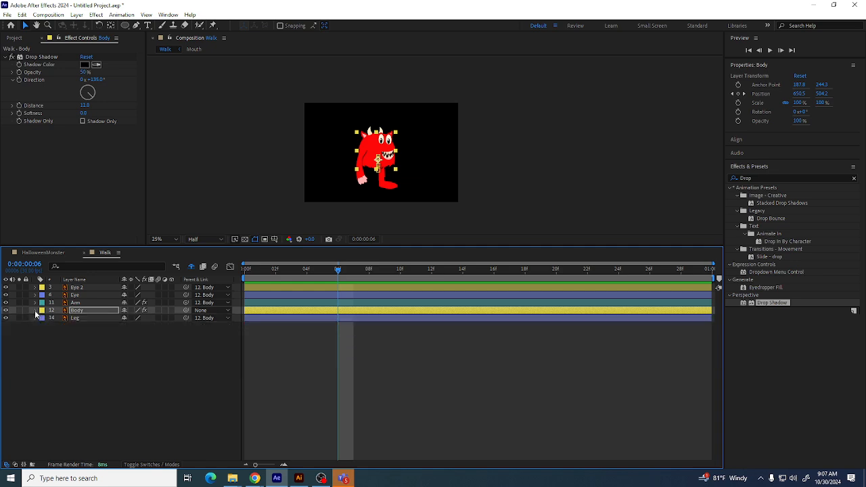
{"action": "left_click", "coordinate": [79, 327]}
{"action": "left_click", "coordinate": [76, 318]}
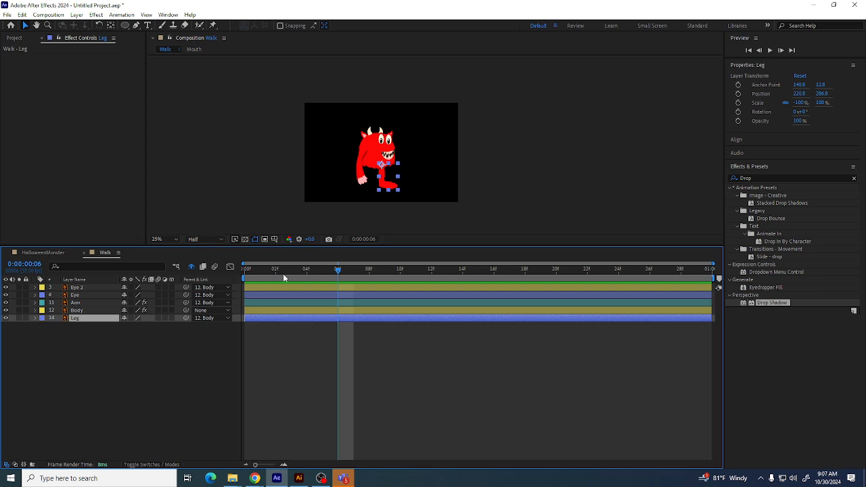
{"action": "key", "text": "Home"}
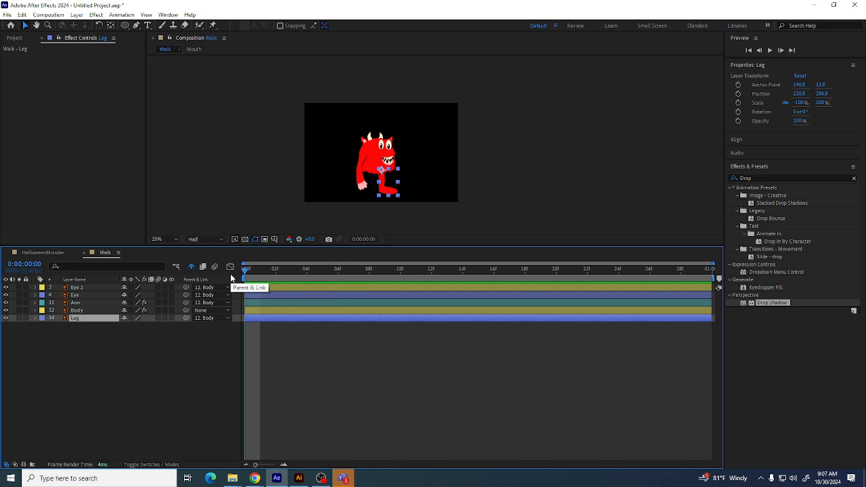
{"action": "key", "text": "period"}
{"action": "key", "text": "h"}
{"action": "left_click_drag", "start_coordinate": [308, 210], "coordinate": [334, 124]}
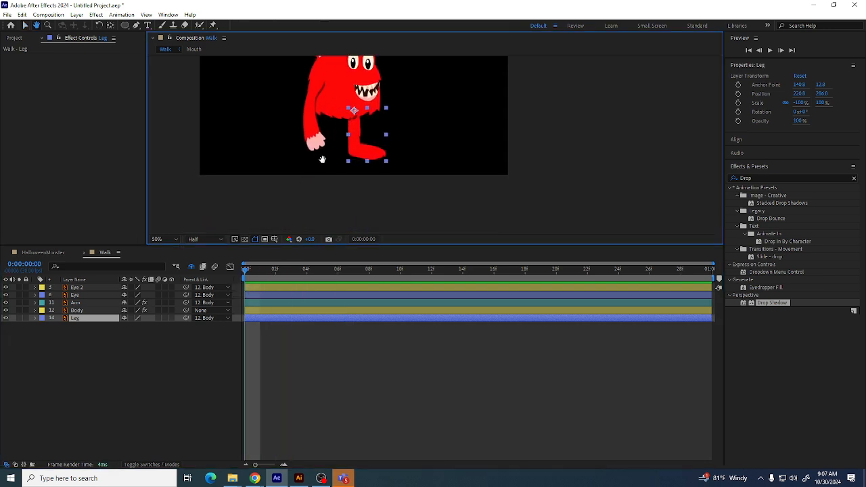
{"action": "left_click_drag", "start_coordinate": [322, 159], "coordinate": [318, 172]}
{"action": "key", "text": "v"}
{"action": "left_click", "coordinate": [36, 318]}
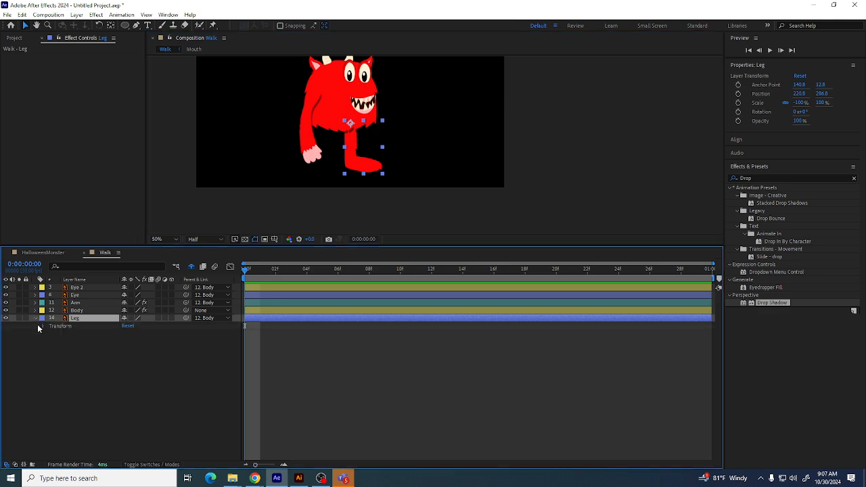
{"action": "left_click", "coordinate": [42, 325]}
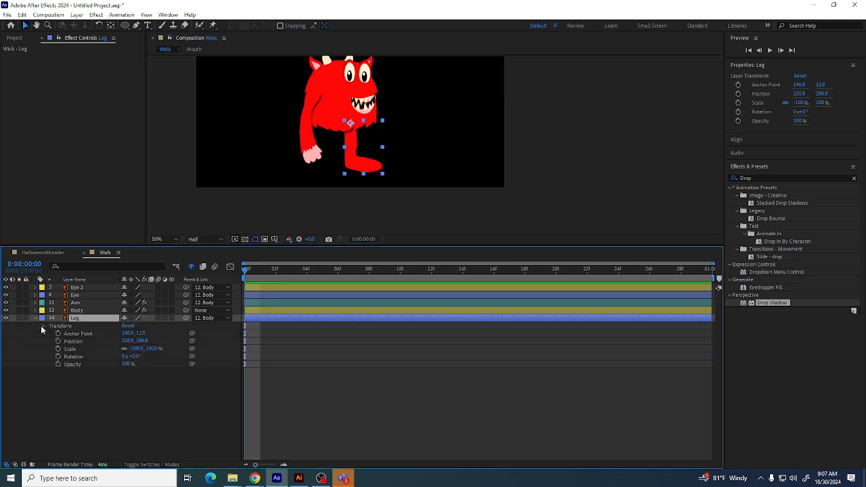
{"action": "left_click", "coordinate": [74, 359]}
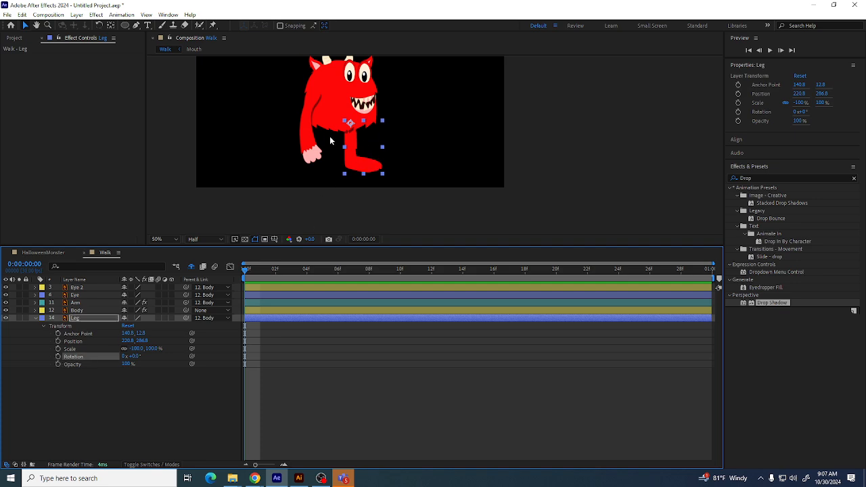
{"action": "left_click", "coordinate": [99, 25]}
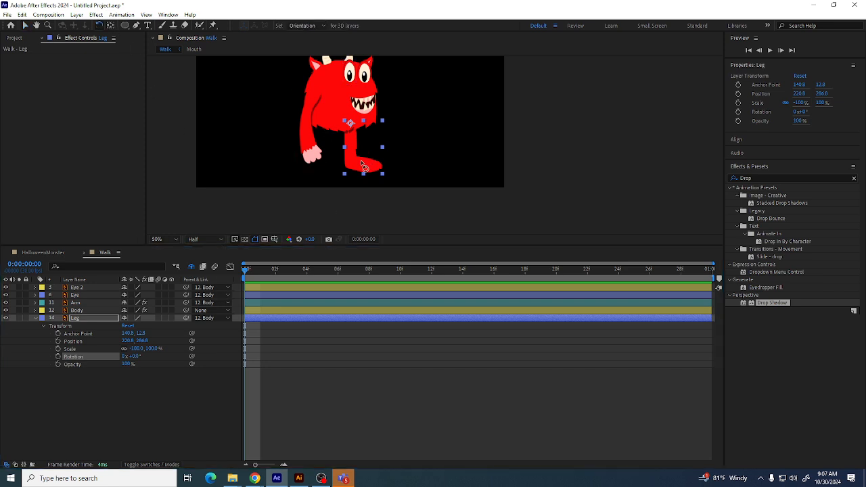
{"action": "left_click_drag", "start_coordinate": [363, 166], "coordinate": [383, 161]}
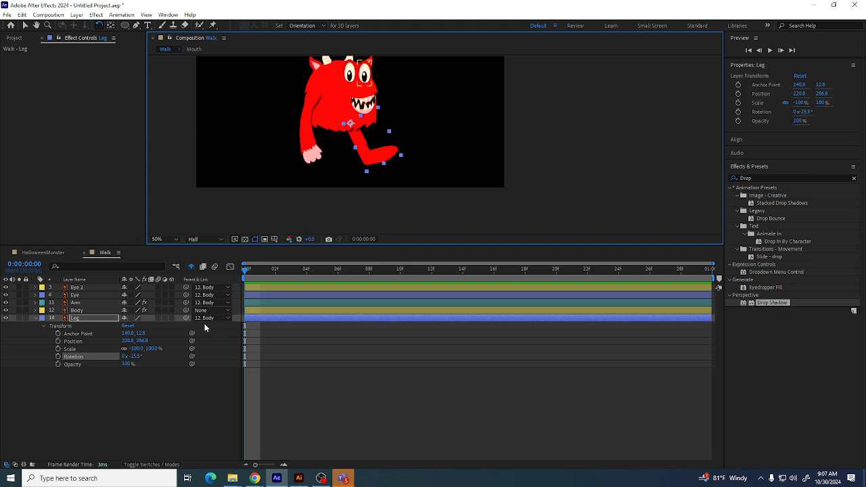
{"action": "left_click", "coordinate": [58, 357]}
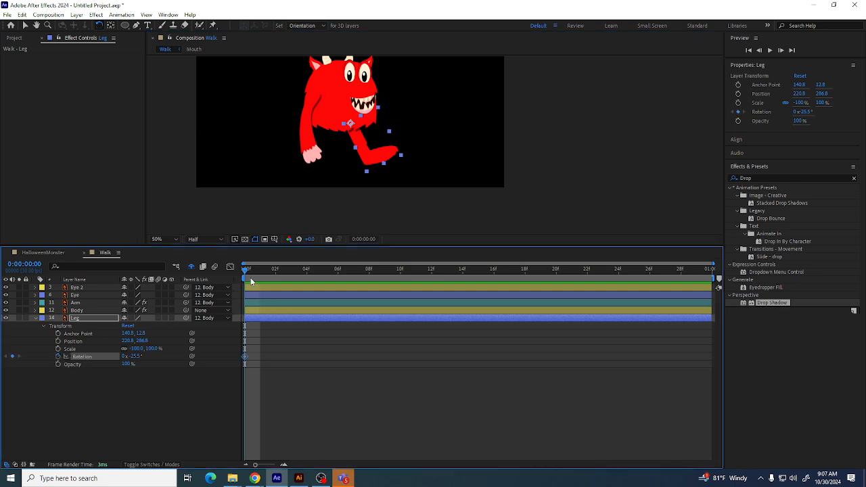
Add a matching Rotation keyframe at frame 29, then at frame 14 rotate the leg forward to 42.2°
{"action": "key", "text": "End"}
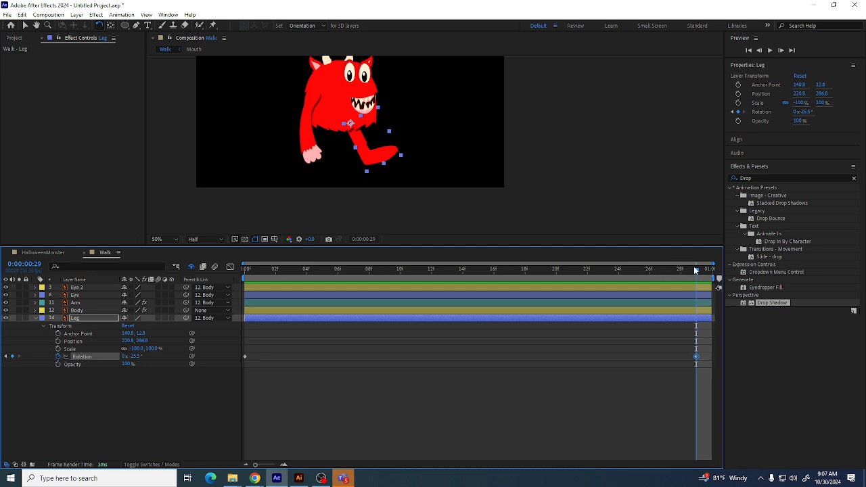
{"action": "left_click_drag", "start_coordinate": [695, 270], "coordinate": [455, 299]}
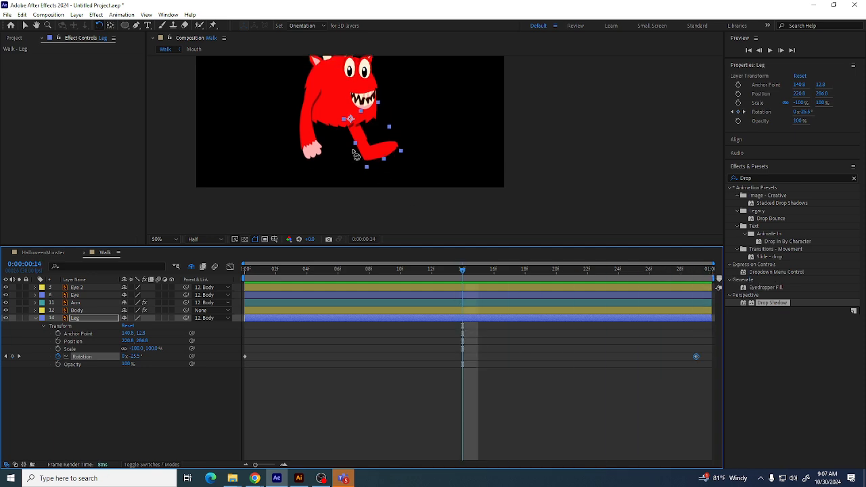
{"action": "left_click_drag", "start_coordinate": [377, 157], "coordinate": [328, 164]}
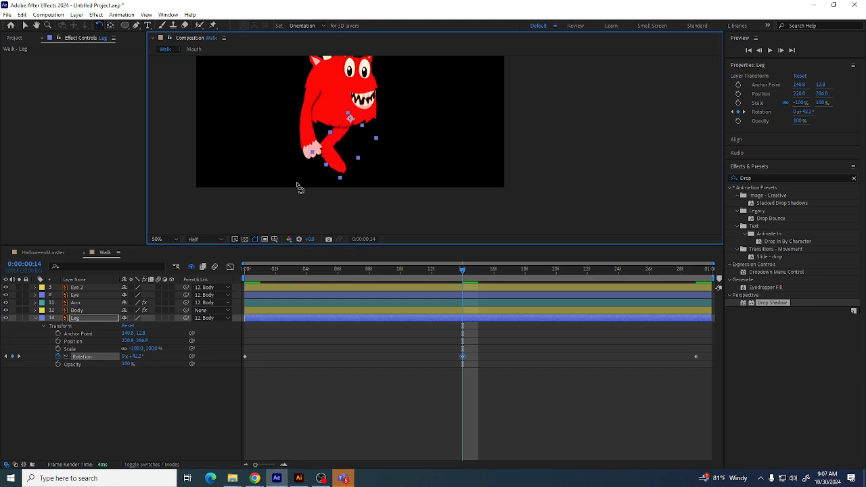
Scrub and play back the timeline to preview the leg's swing
{"action": "left_click_drag", "start_coordinate": [460, 273], "coordinate": [306, 271]}
{"action": "key", "text": "space"}
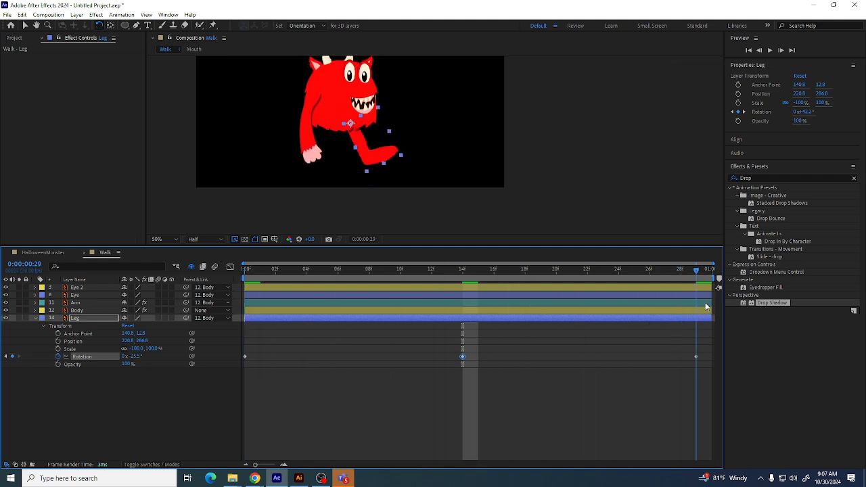
{"action": "left_click", "coordinate": [6, 355]}
{"action": "left_click", "coordinate": [73, 340]}
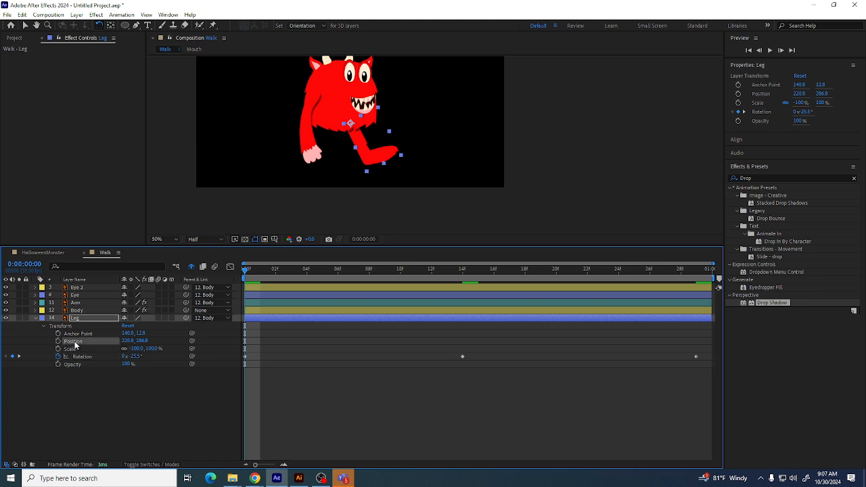
Set Position keyframes on the Leg layer at frame 0 and at frame 29
{"action": "left_click", "coordinate": [57, 341]}
{"action": "left_click_drag", "start_coordinate": [244, 270], "coordinate": [691, 309]}
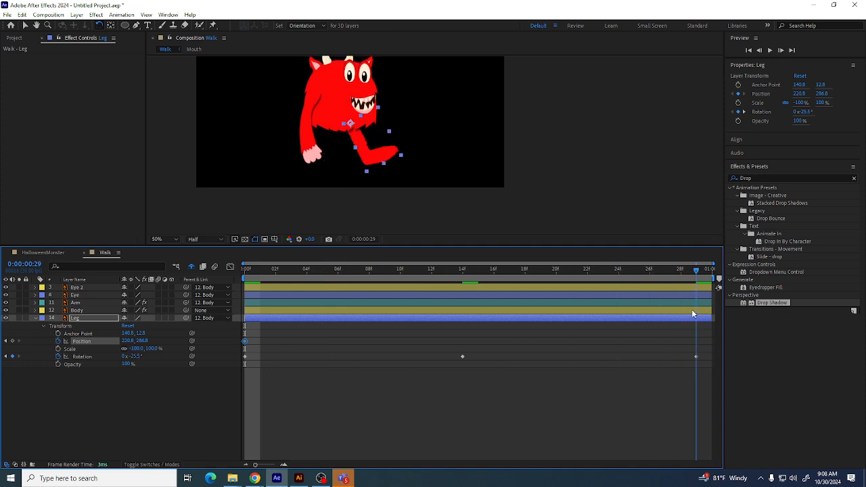
{"action": "left_click", "coordinate": [13, 341]}
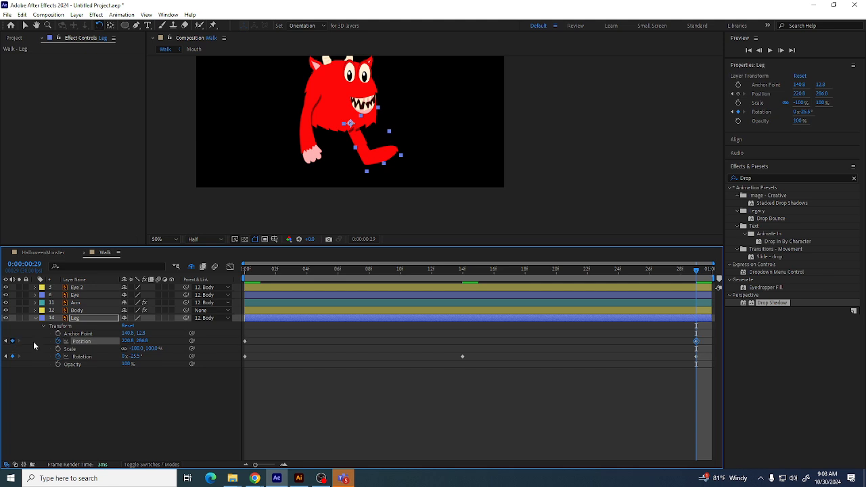
At frame 14, move the leg to position 170.8, 290.8, then scrub and play back the leg's motion
{"action": "left_click", "coordinate": [463, 270]}
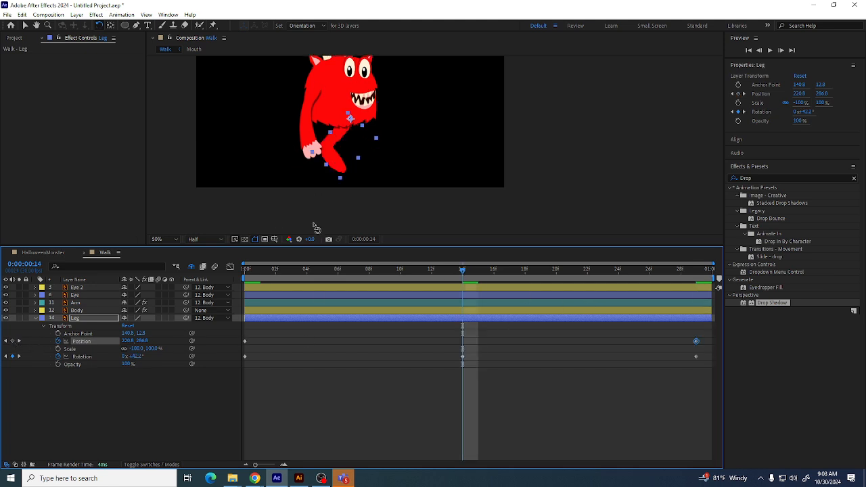
{"action": "left_click", "coordinate": [25, 25]}
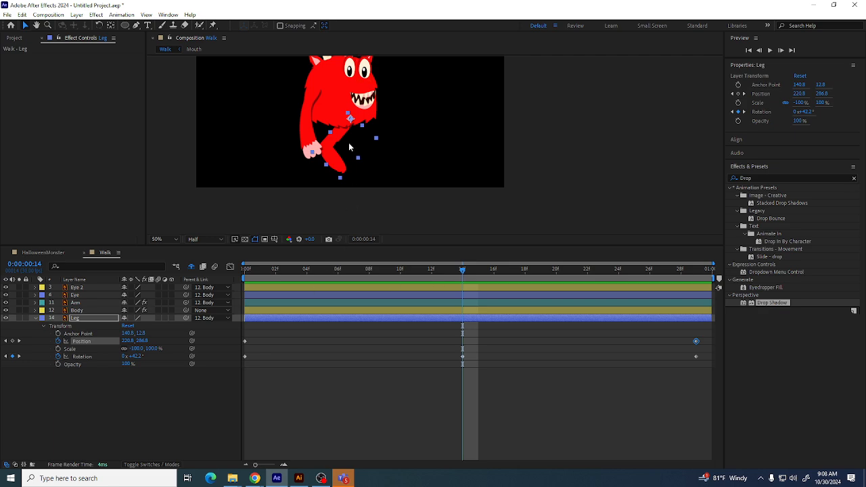
{"action": "left_click_drag", "start_coordinate": [332, 149], "coordinate": [324, 149]}
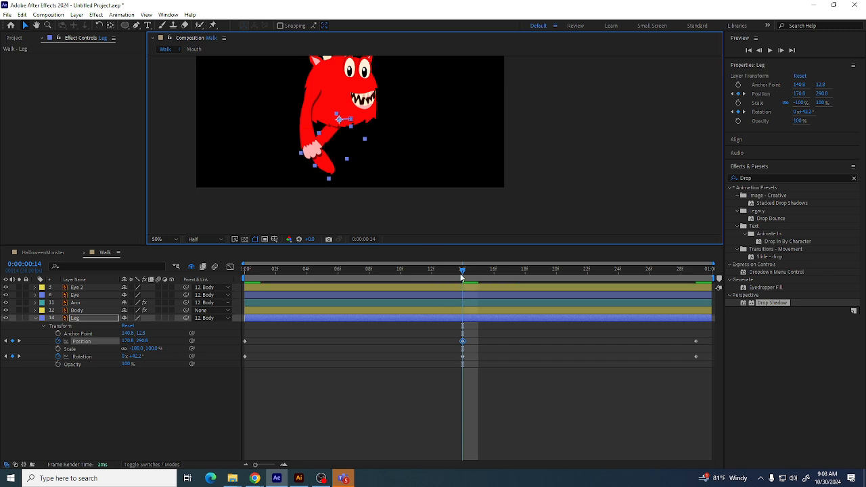
{"action": "left_click_drag", "start_coordinate": [461, 278], "coordinate": [256, 291]}
{"action": "key", "text": "space"}
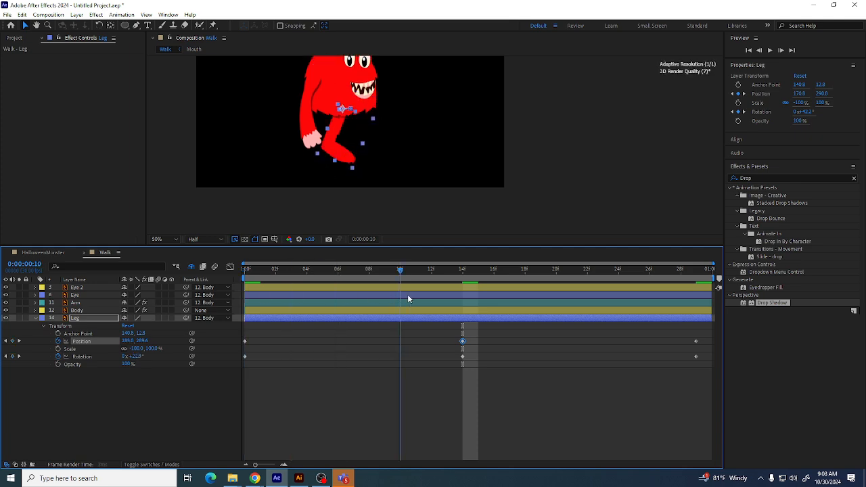
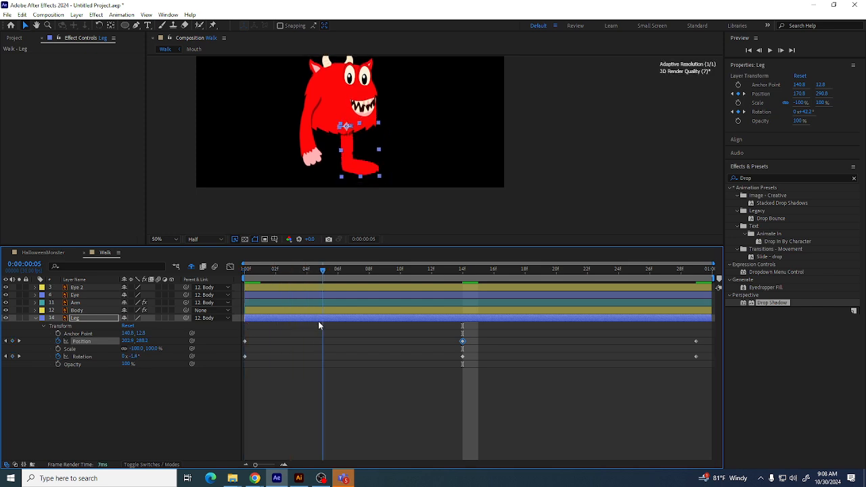
At frame 6, move the leg down to position 203.3, 320.5, setting a Position keyframe
{"action": "key", "text": "space"}
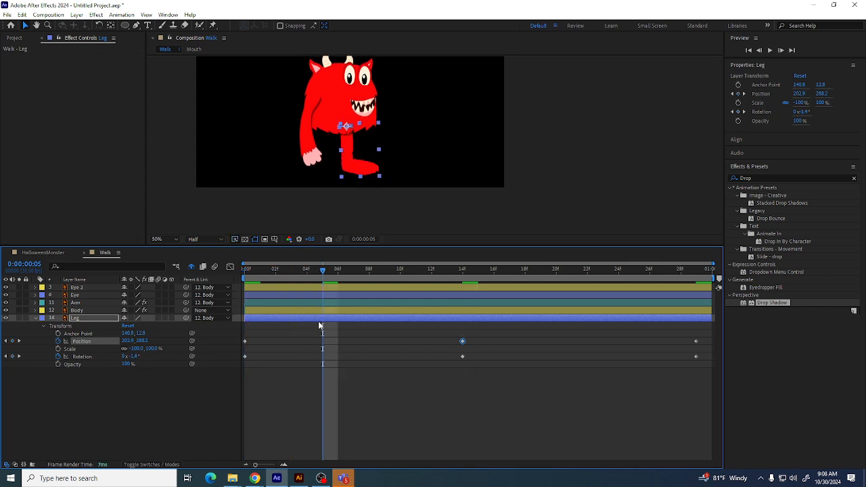
{"action": "left_click_drag", "start_coordinate": [324, 276], "coordinate": [342, 276]}
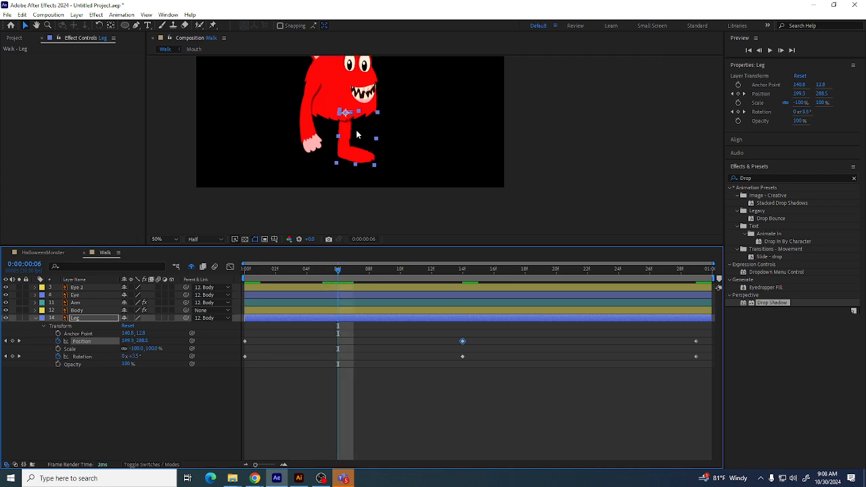
{"action": "left_click_drag", "start_coordinate": [346, 145], "coordinate": [345, 150]}
{"action": "mouse_move", "coordinate": [337, 275]}
{"action": "left_mouse_down"}
{"action": "mouse_move", "coordinate": [277, 271]}
{"action": "mouse_move", "coordinate": [357, 281]}
{"action": "mouse_move", "coordinate": [344, 284]}
{"action": "left_mouse_up"}
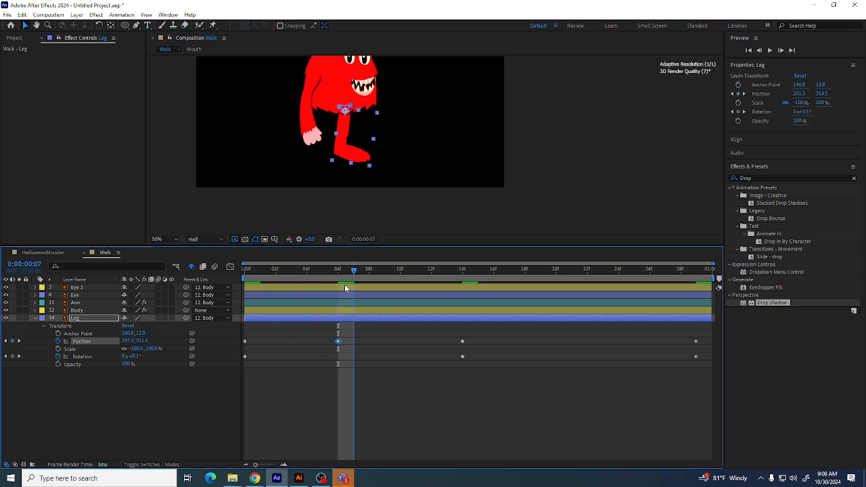
{"action": "left_click_drag", "start_coordinate": [342, 153], "coordinate": [343, 158]}
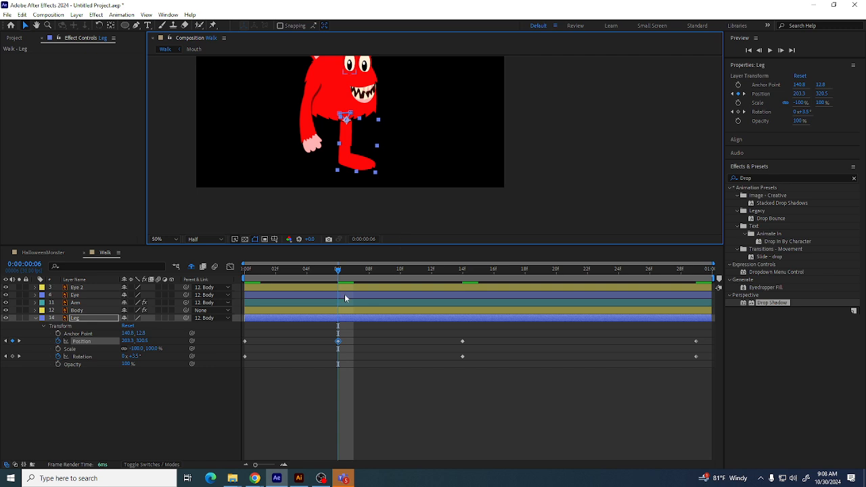
{"action": "mouse_move", "coordinate": [338, 276]}
{"action": "left_mouse_down"}
{"action": "mouse_move", "coordinate": [283, 273]}
{"action": "mouse_move", "coordinate": [335, 277]}
{"action": "left_mouse_up"}
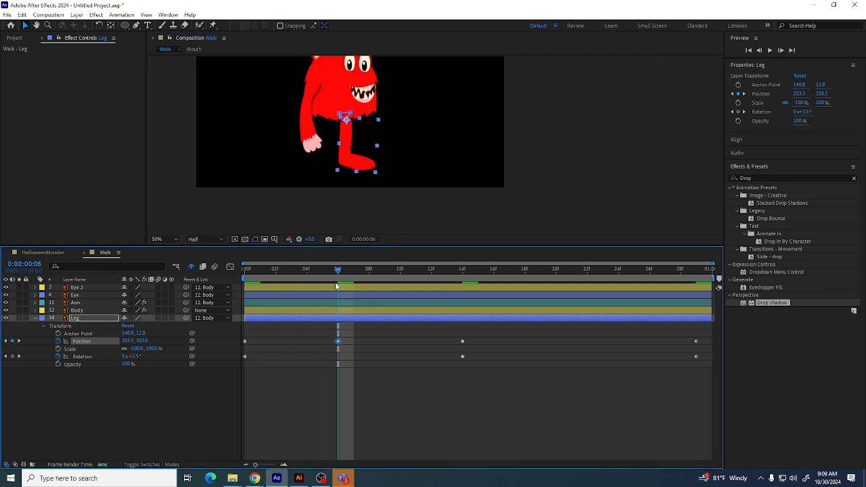
Add Position and Rotation keyframes on the leg at frame 3, and a Rotation keyframe at frame 6
{"action": "left_click_drag", "start_coordinate": [339, 275], "coordinate": [285, 285]}
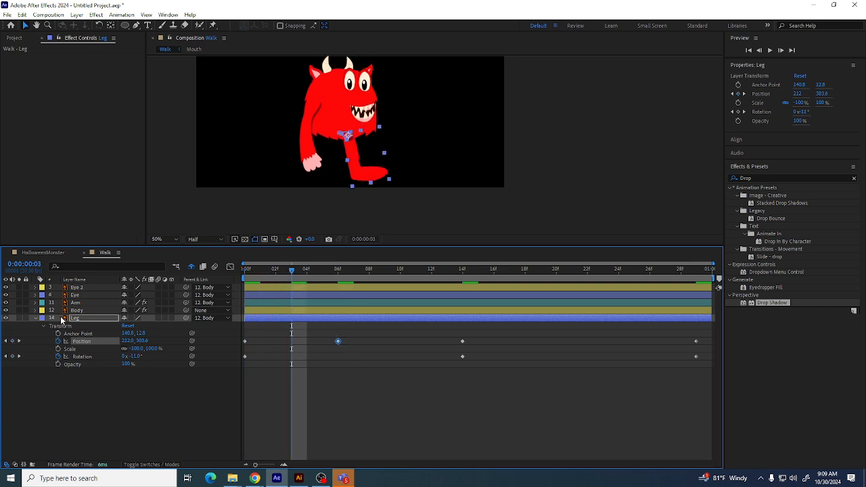
{"action": "left_click", "coordinate": [12, 355]}
{"action": "left_click", "coordinate": [13, 342]}
{"action": "left_click", "coordinate": [19, 341]}
{"action": "left_click", "coordinate": [13, 356]}
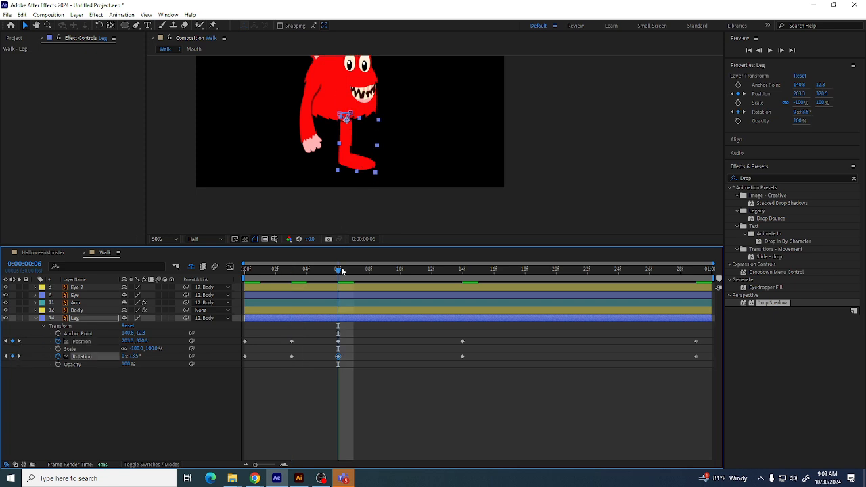
Add Rotation and Position keyframes on the leg at frame 21
{"action": "left_click_drag", "start_coordinate": [341, 270], "coordinate": [570, 320]}
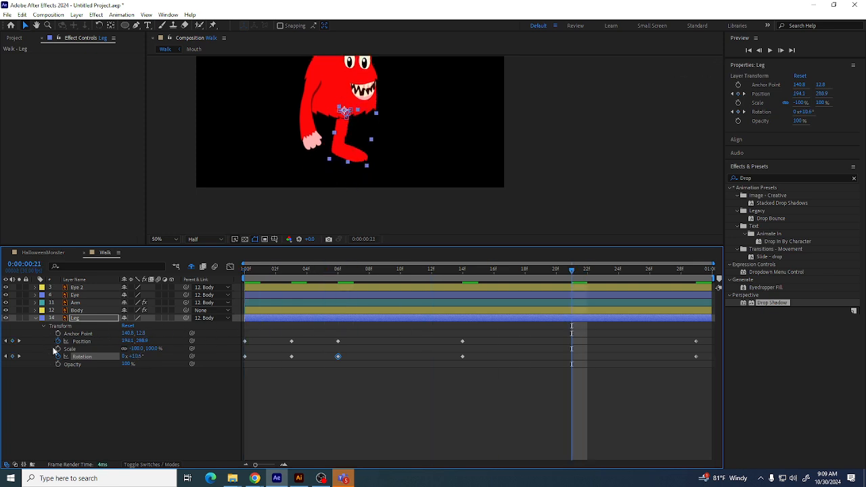
{"action": "left_click", "coordinate": [12, 356]}
{"action": "left_click", "coordinate": [12, 340]}
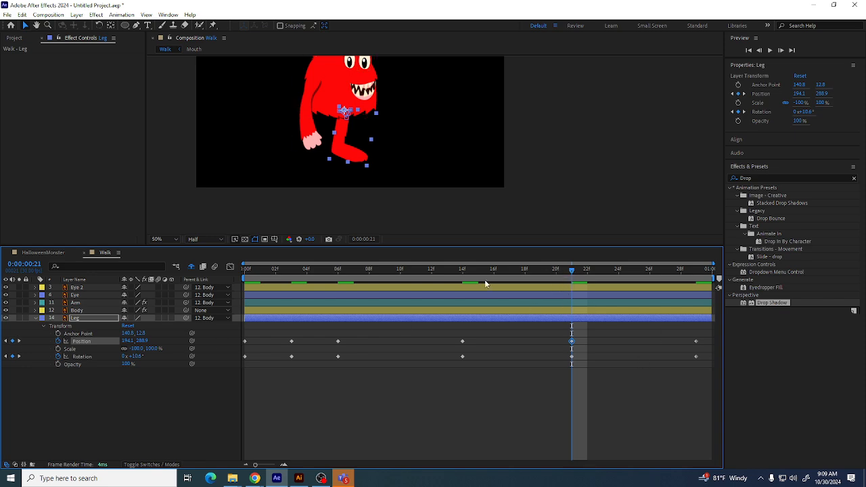
Play back and scrub the timeline from the start to preview the leg animation
{"action": "key", "text": "Home"}
{"action": "key", "text": "space"}
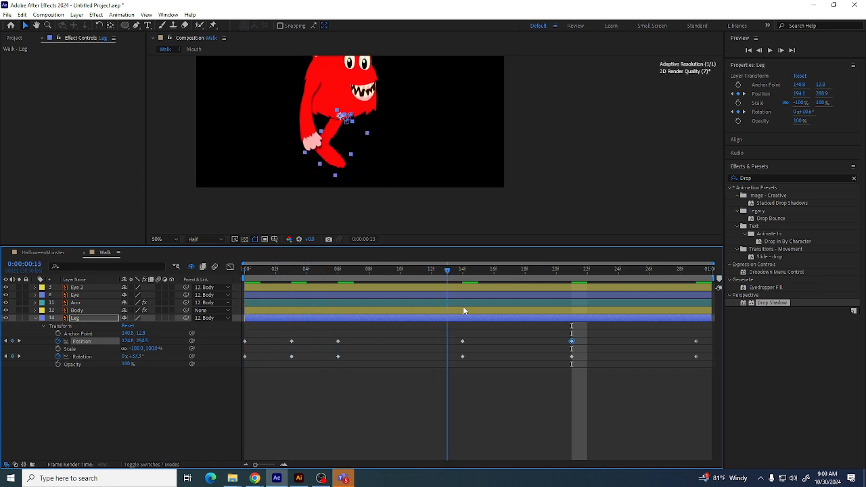
{"action": "key", "text": "space"}
{"action": "left_click_drag", "start_coordinate": [562, 316], "coordinate": [666, 318]}
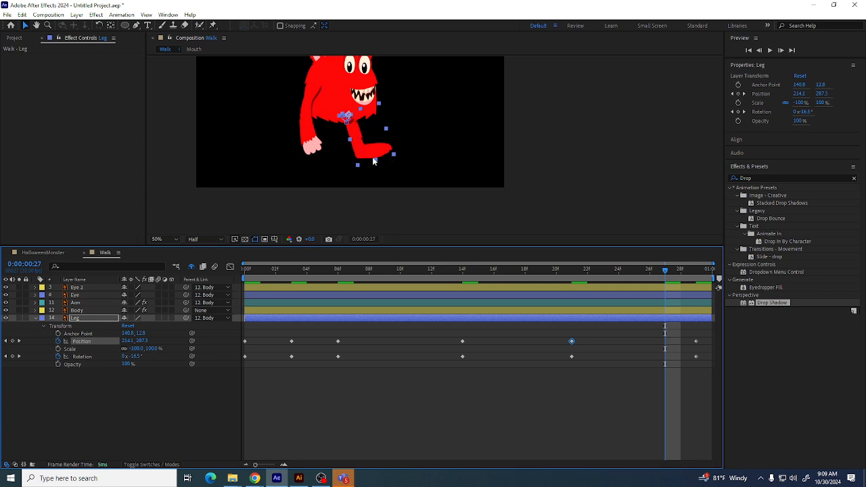
{"action": "key", "text": "Home"}
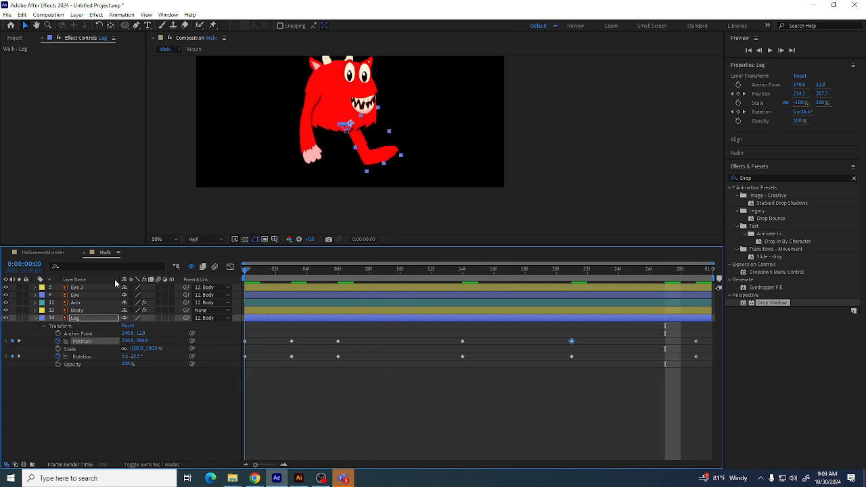
With the Puppet Position Pin tool, place four pins along the Leg layer from hip to foot
{"action": "left_click", "coordinate": [102, 429]}
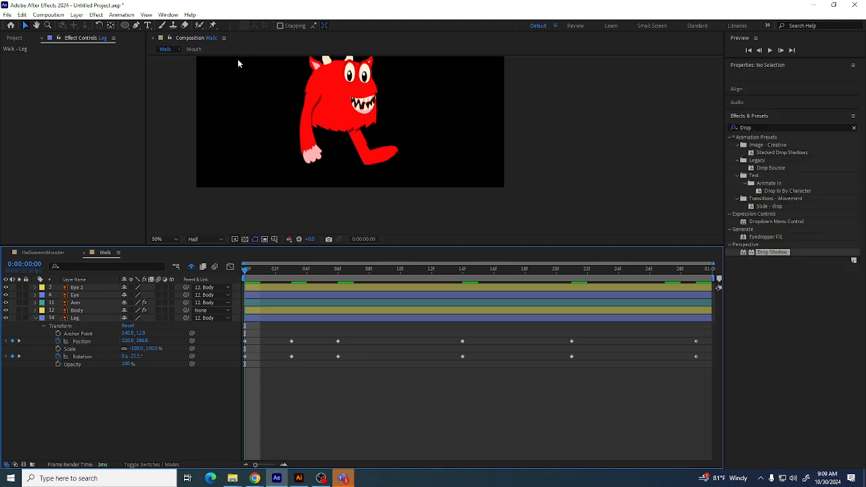
{"action": "left_click", "coordinate": [35, 320]}
{"action": "left_click", "coordinate": [36, 320]}
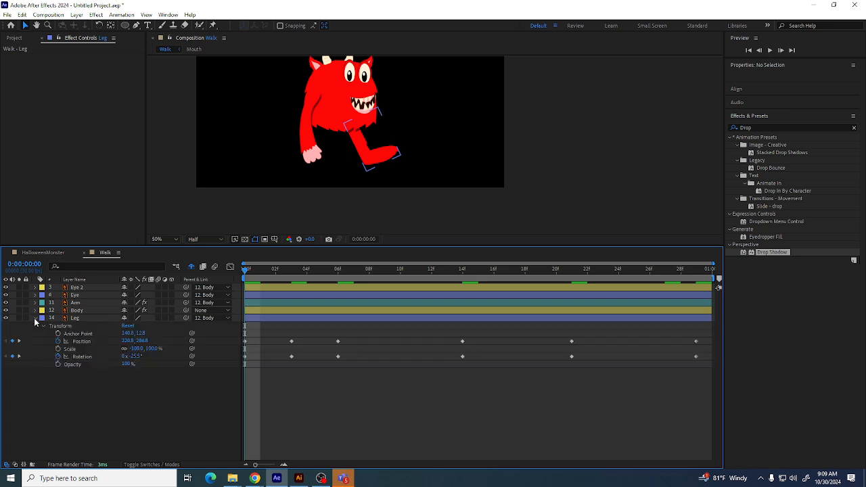
{"action": "left_click", "coordinate": [371, 150]}
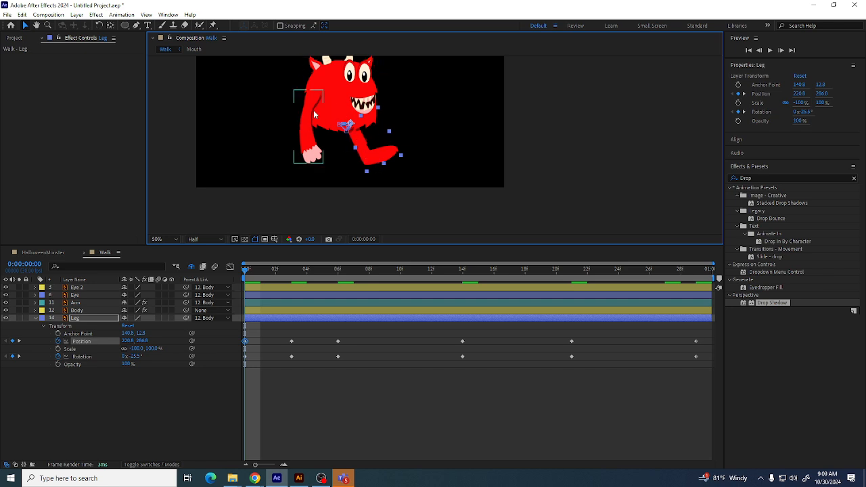
{"action": "left_click", "coordinate": [93, 318]}
{"action": "left_click", "coordinate": [214, 25]}
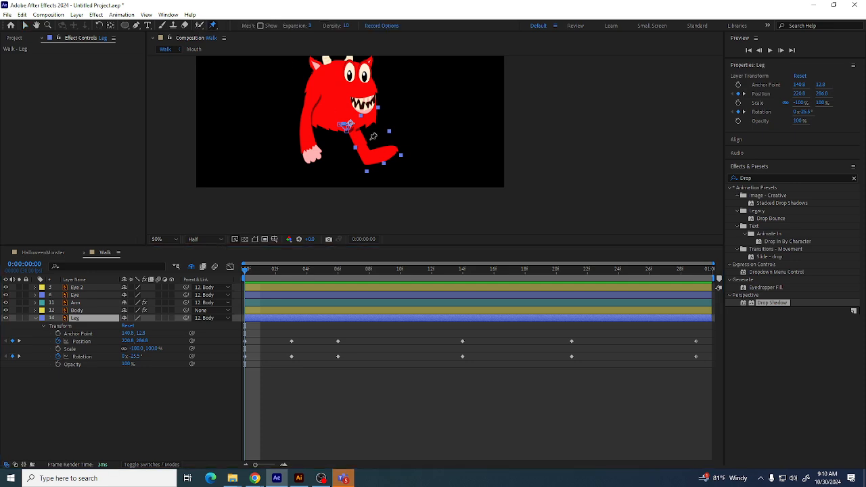
{"action": "left_click", "coordinate": [367, 142]}
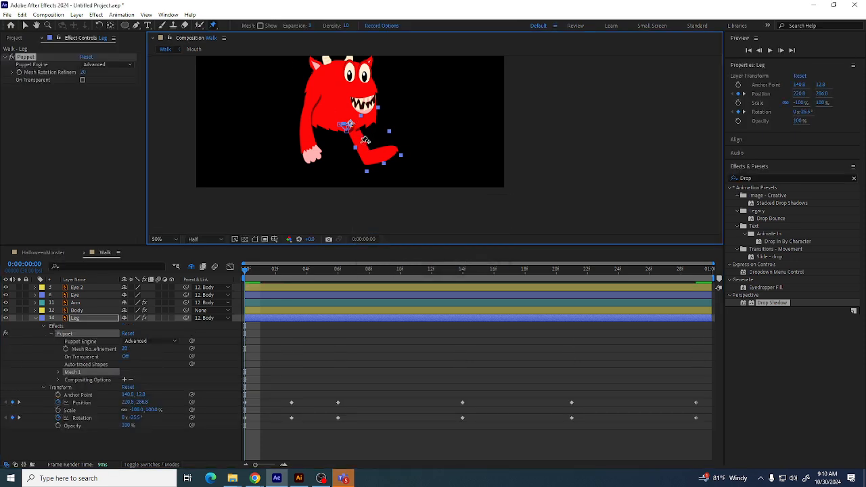
{"action": "left_click", "coordinate": [360, 142]}
{"action": "left_click", "coordinate": [370, 157]}
{"action": "left_click", "coordinate": [391, 151]}
Expand the Leg's Puppet effect down to Mesh 1's Deform group to reveal each pin's Position property
{"action": "left_click", "coordinate": [59, 373]}
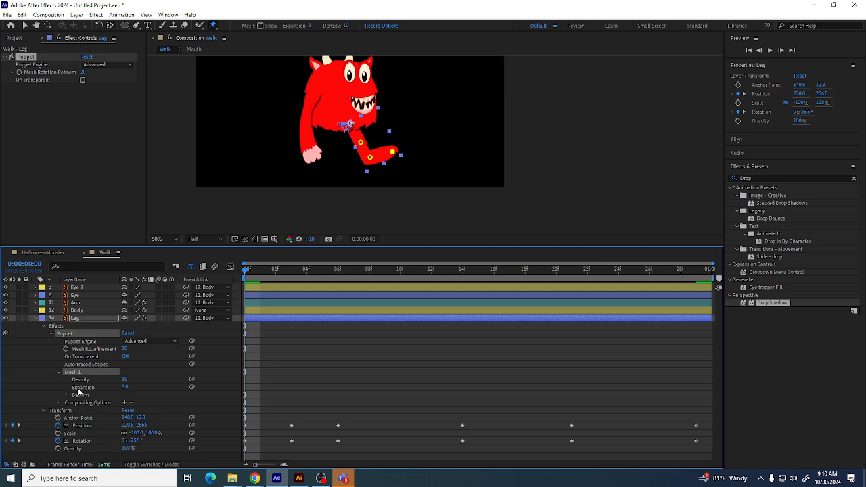
{"action": "left_click", "coordinate": [67, 396]}
{"action": "scroll", "coordinate": [135, 405], "scroll_direction": "down", "scroll_amount": 1}
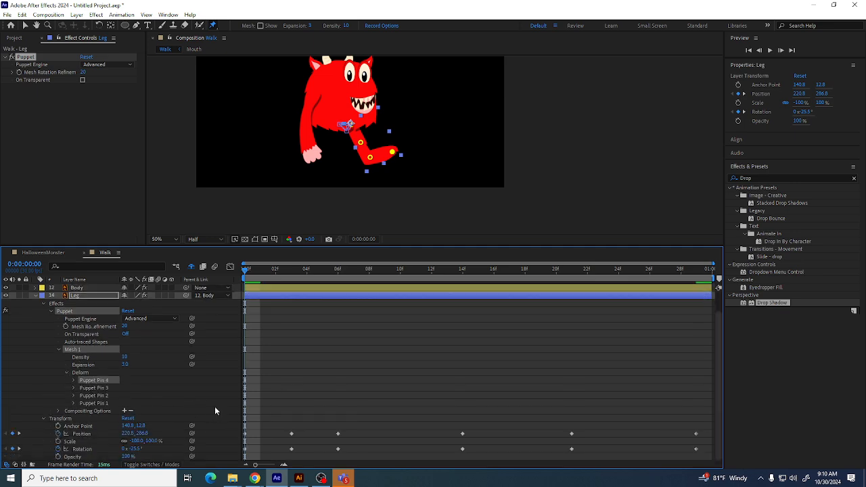
{"action": "left_click", "coordinate": [73, 403]}
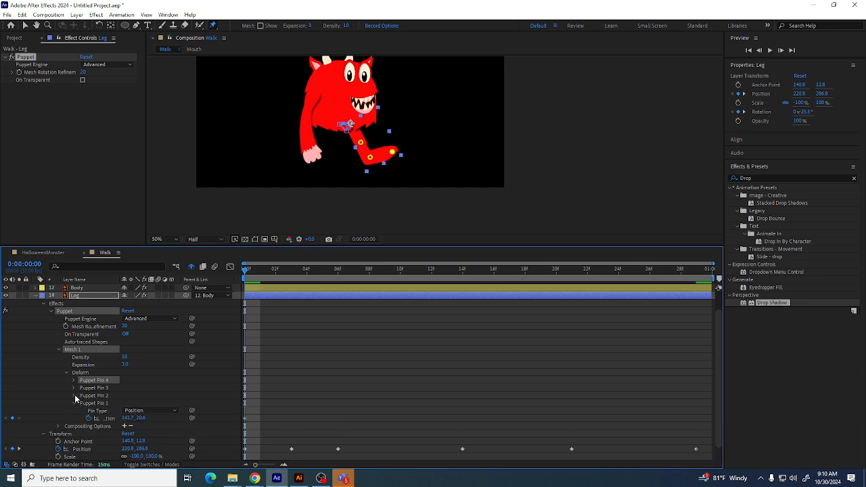
{"action": "left_click", "coordinate": [75, 395]}
{"action": "left_click", "coordinate": [74, 388]}
{"action": "left_click", "coordinate": [74, 380]}
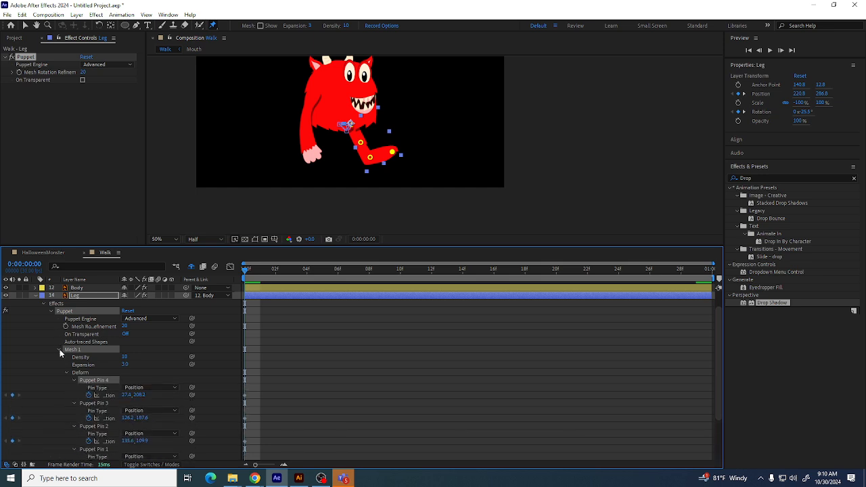
{"action": "left_click", "coordinate": [59, 349]}
{"action": "left_click", "coordinate": [51, 334]}
{"action": "left_click", "coordinate": [44, 325]}
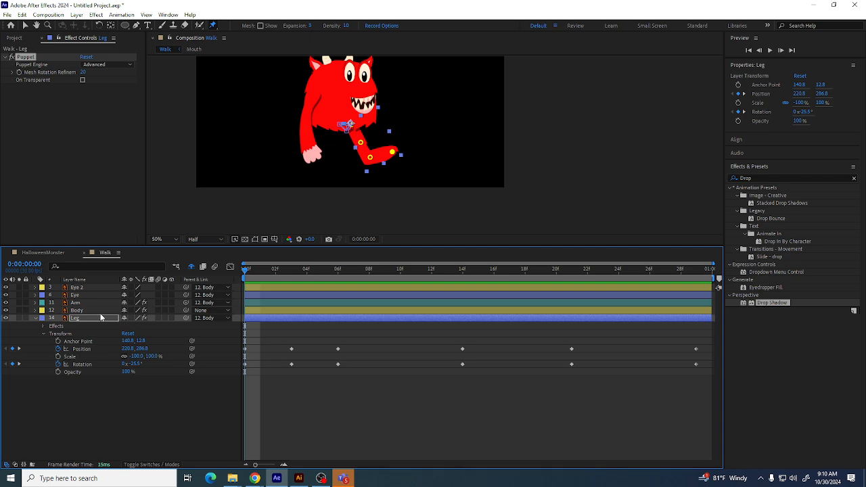
{"action": "left_click", "coordinate": [86, 321]}
{"action": "left_click", "coordinate": [45, 334]}
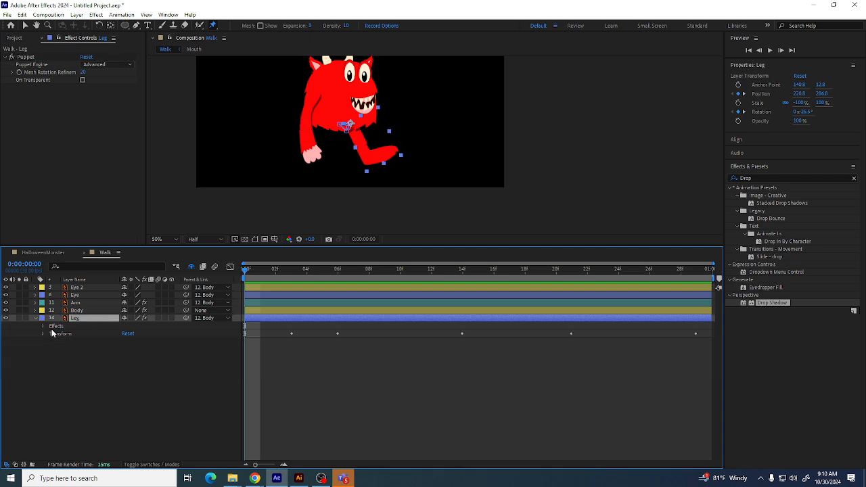
{"action": "left_click", "coordinate": [43, 326]}
{"action": "left_click", "coordinate": [51, 334]}
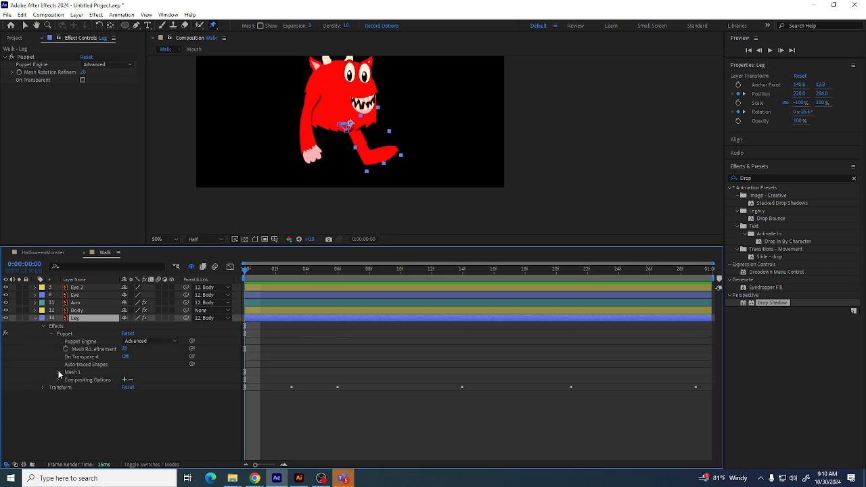
{"action": "left_click", "coordinate": [59, 373]}
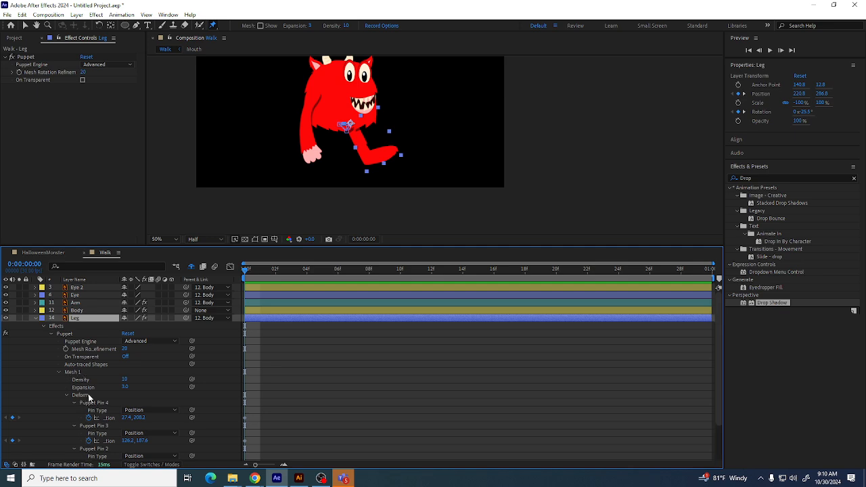
{"action": "left_click", "coordinate": [88, 398]}
{"action": "scroll", "coordinate": [92, 404], "scroll_direction": "down", "scroll_amount": 3}
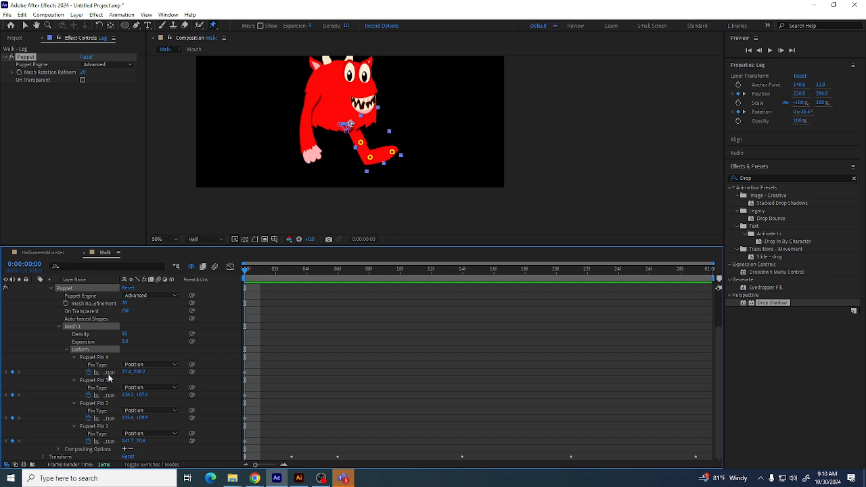
Select all four puppet pin Position properties and keyframe them at frame 29
{"action": "left_click", "coordinate": [108, 374]}
{"action": "left_click", "coordinate": [106, 441], "text": "shift"}
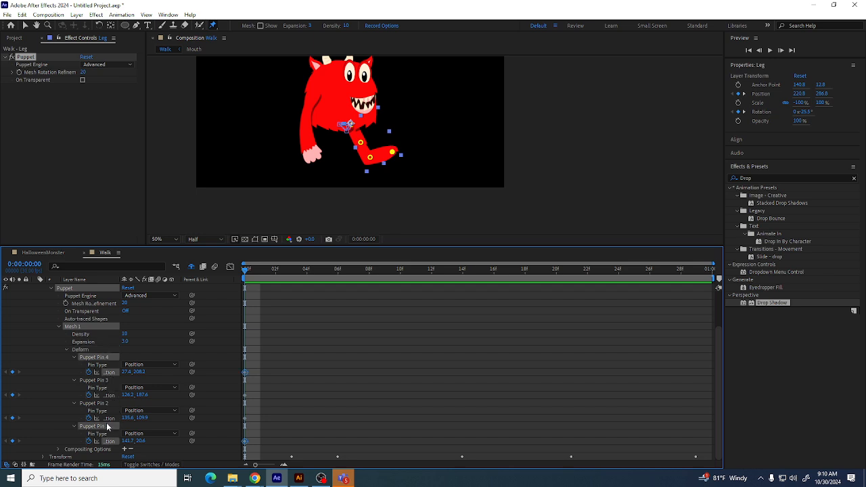
{"action": "left_click", "coordinate": [107, 380], "text": "shift"}
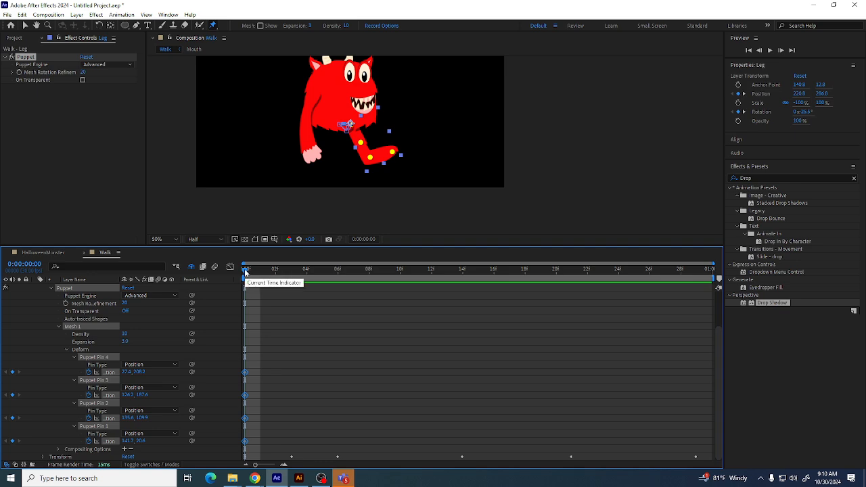
{"action": "left_click_drag", "start_coordinate": [246, 273], "coordinate": [696, 274]}
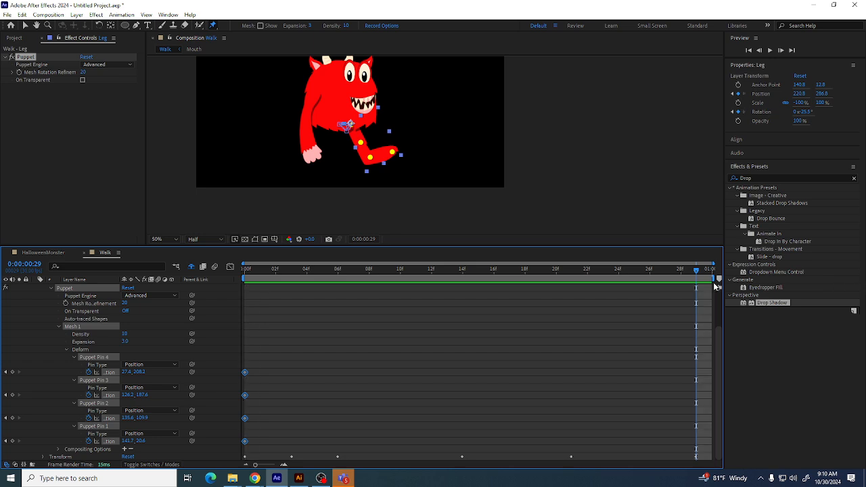
{"action": "left_click", "coordinate": [12, 440]}
Add keyframes for all four puppet pin positions at frame 14 and at frame 6
{"action": "left_click", "coordinate": [461, 270]}
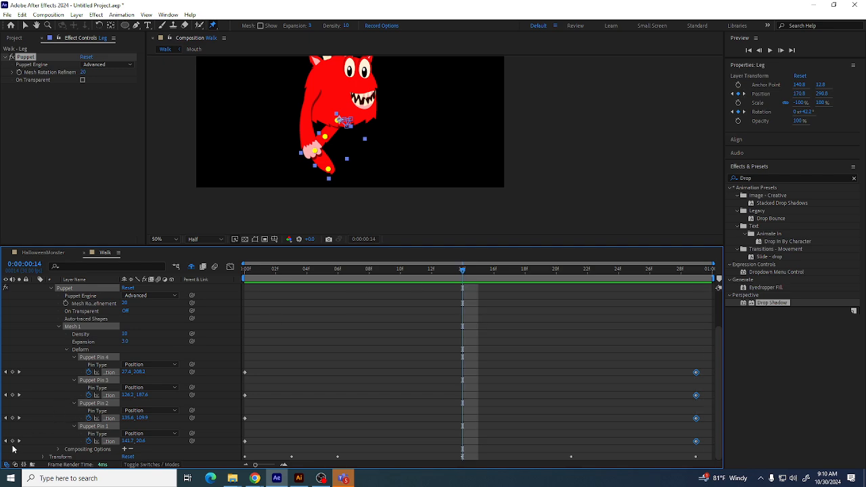
{"action": "left_click", "coordinate": [13, 440]}
{"action": "left_click_drag", "start_coordinate": [460, 269], "coordinate": [341, 289]}
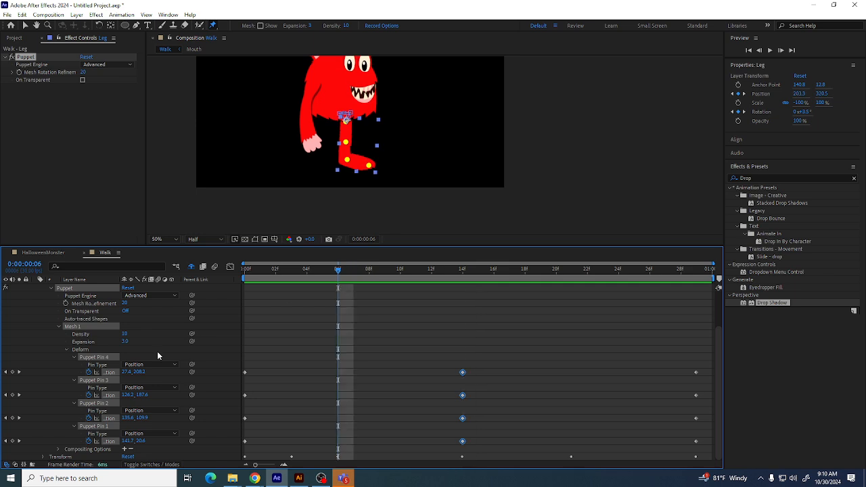
{"action": "left_click", "coordinate": [12, 440]}
Show the rulers and pull a horizontal guide down to the foot level
{"action": "left_click", "coordinate": [369, 165]}
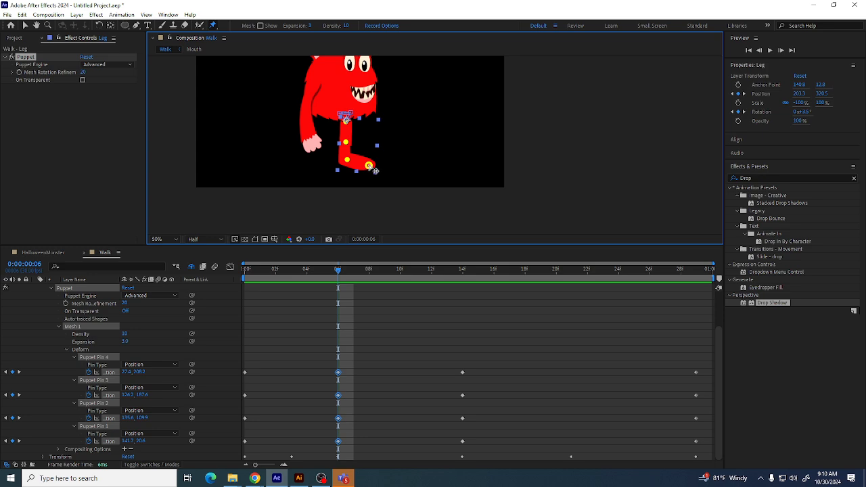
{"action": "left_click", "coordinate": [369, 166], "text": "shift"}
{"action": "key", "text": "ctrl+r"}
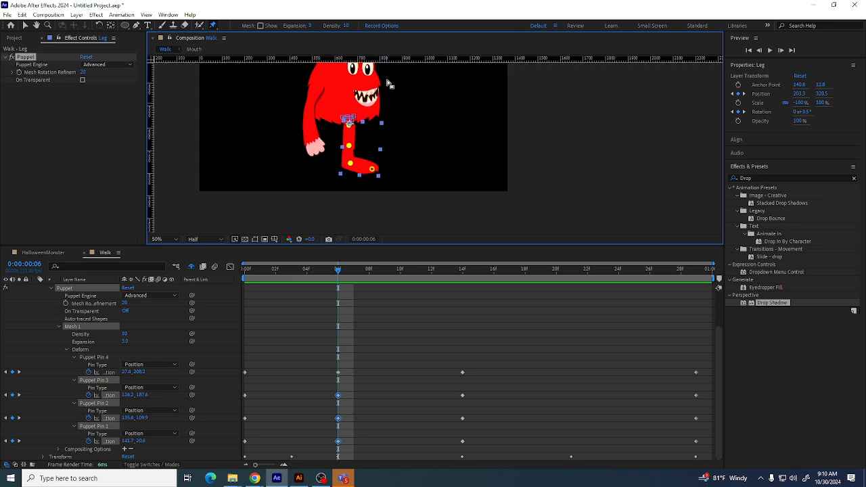
{"action": "left_click_drag", "start_coordinate": [388, 59], "coordinate": [394, 183]}
At frame 0, move the horizontal guide up to the foot's bottom to mark the ground line
{"action": "left_click_drag", "start_coordinate": [336, 272], "coordinate": [200, 273]}
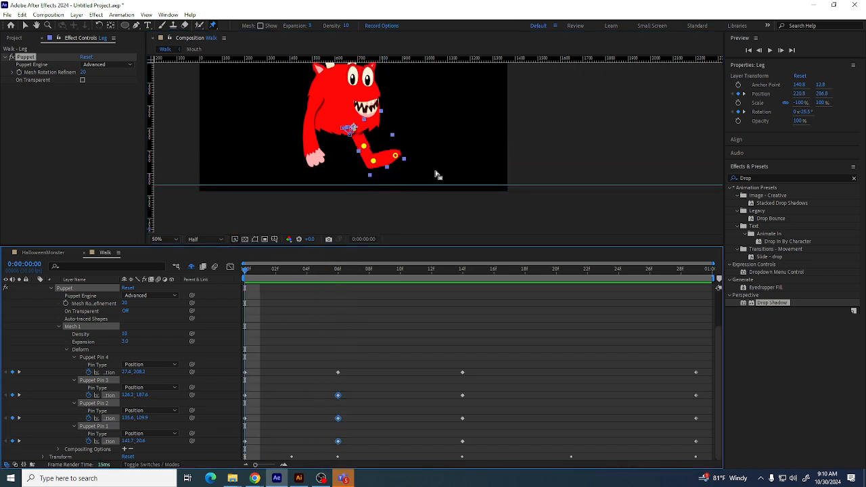
{"action": "left_click", "coordinate": [26, 25]}
{"action": "left_click_drag", "start_coordinate": [183, 190], "coordinate": [188, 172]}
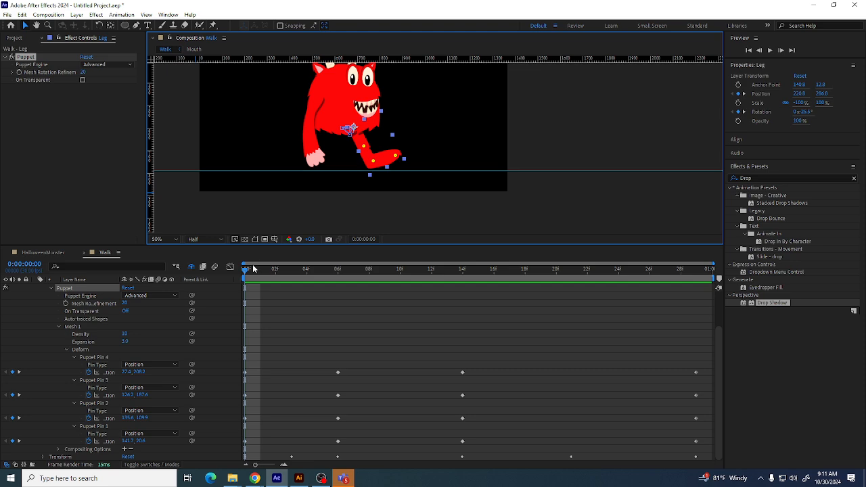
{"action": "left_click_drag", "start_coordinate": [271, 269], "coordinate": [293, 281]}
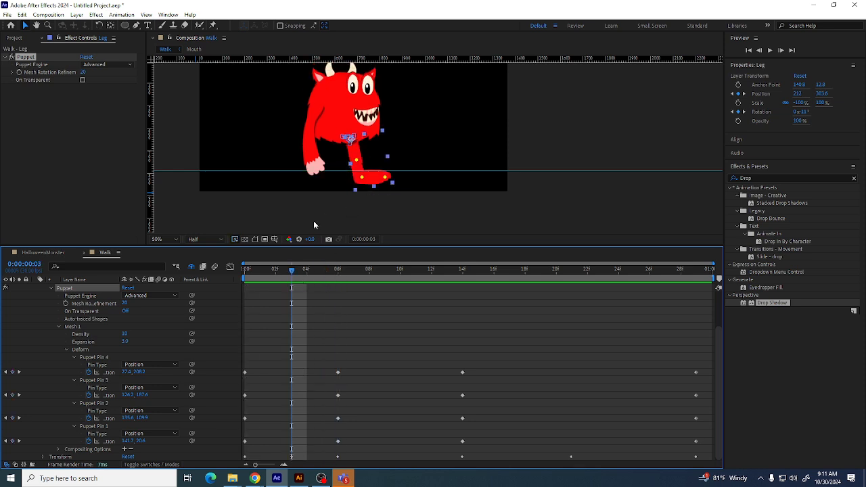
At frames 3 and 4, move the leg's knee puppet pin forward so the foot rests flat on the ground line
{"action": "left_click", "coordinate": [94, 357]}
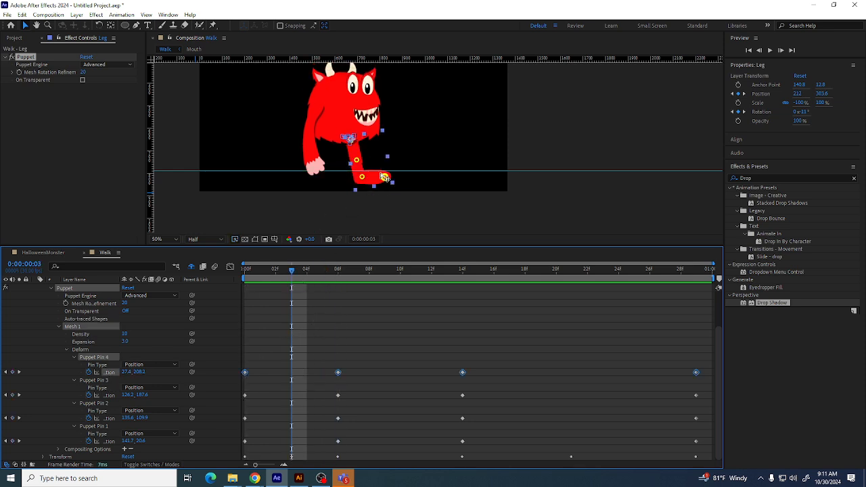
{"action": "left_click", "coordinate": [538, 143]}
{"action": "left_click", "coordinate": [362, 171]}
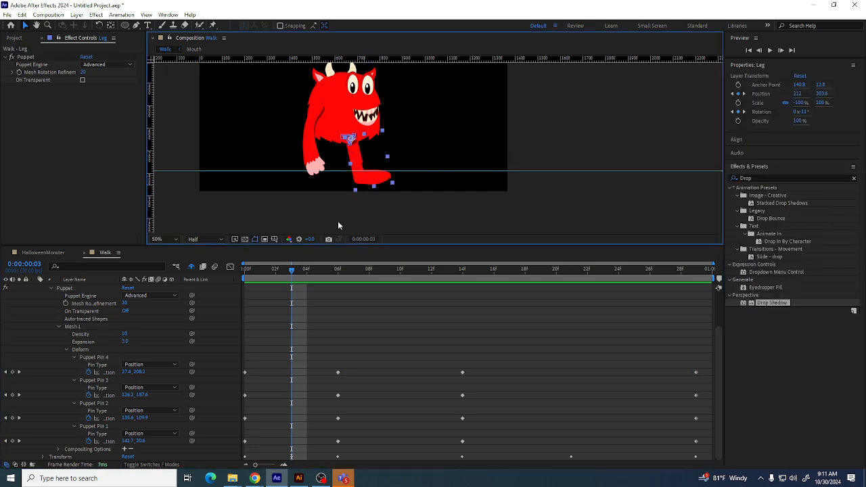
{"action": "left_click", "coordinate": [110, 373]}
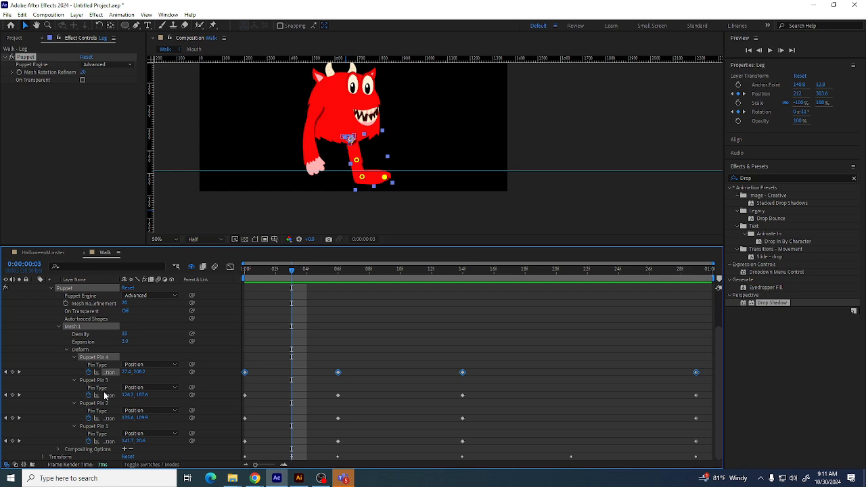
{"action": "left_click", "coordinate": [364, 162]}
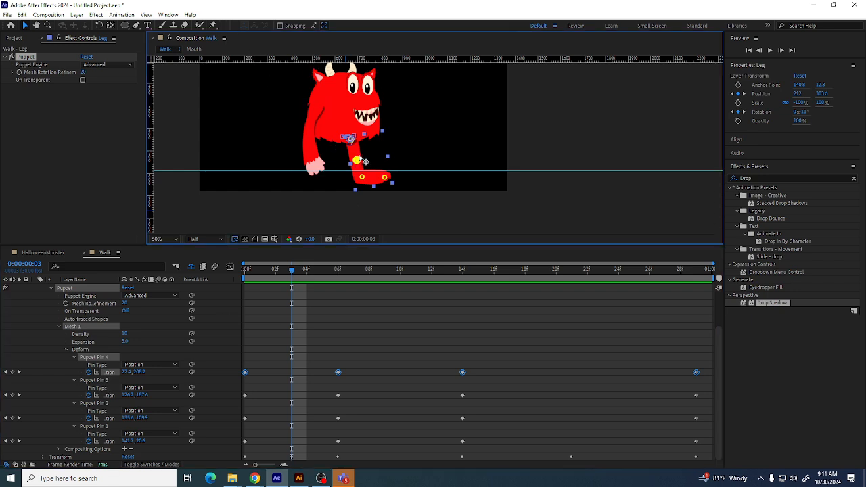
{"action": "left_click_drag", "start_coordinate": [364, 162], "coordinate": [391, 171]}
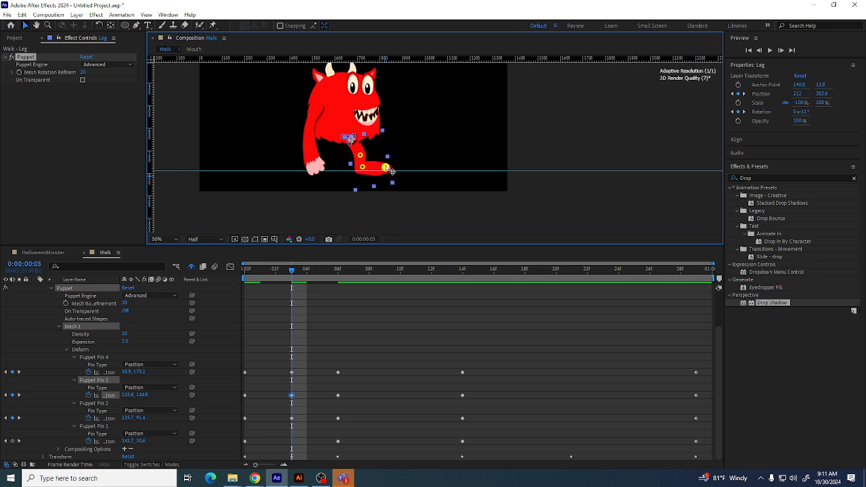
{"action": "left_click_drag", "start_coordinate": [289, 269], "coordinate": [310, 288]}
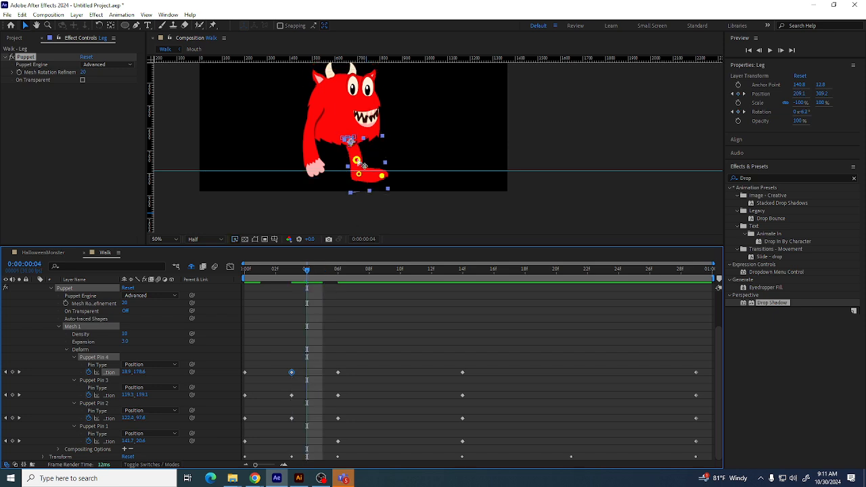
{"action": "left_click_drag", "start_coordinate": [357, 160], "coordinate": [379, 167]}
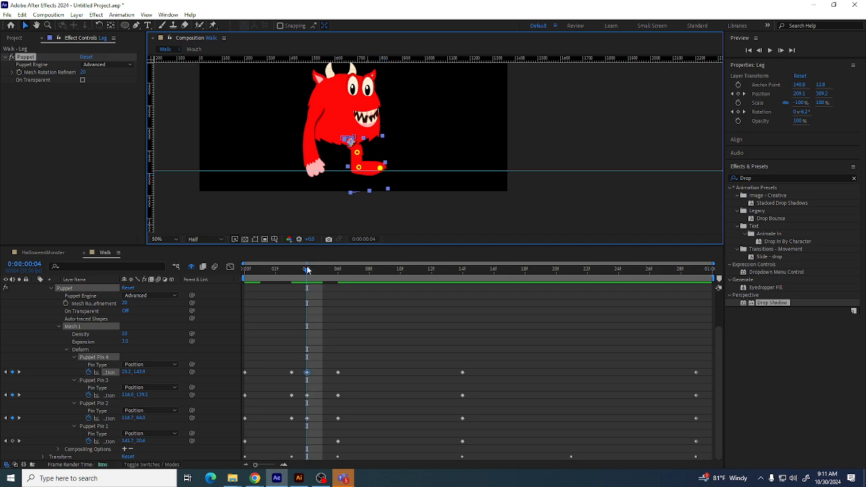
At frame 9, reposition the leg's puppet pins to lift and bend the foot upward
{"action": "left_click_drag", "start_coordinate": [307, 269], "coordinate": [384, 277]}
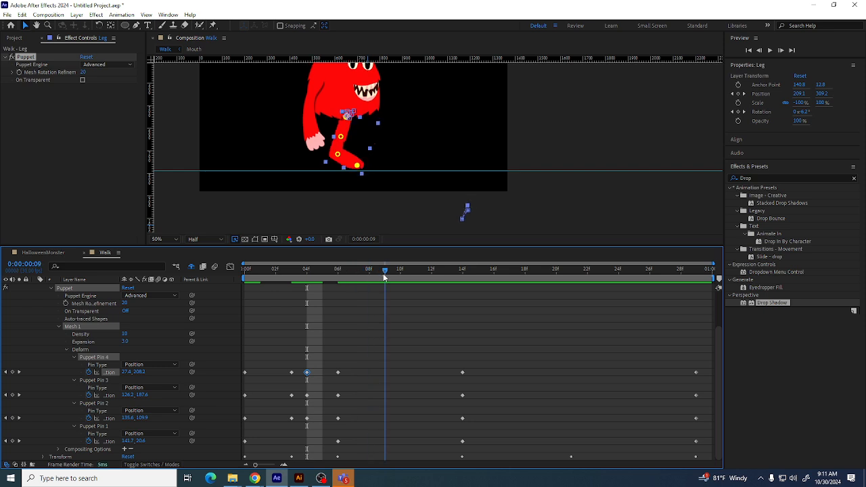
{"action": "left_click_drag", "start_coordinate": [337, 154], "coordinate": [345, 170]}
{"action": "left_click_drag", "start_coordinate": [340, 166], "coordinate": [341, 139]}
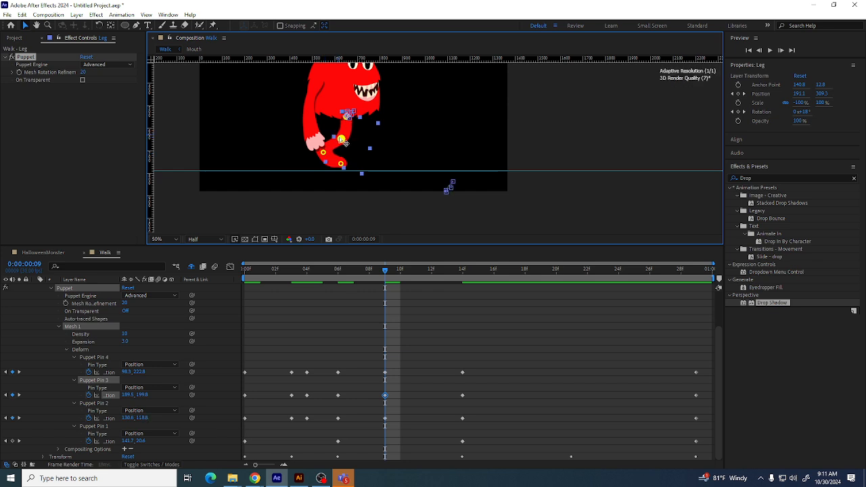
At frames 21 and 18, adjust the leg's lower puppet pins to swing the foot back toward the ground
{"action": "left_click_drag", "start_coordinate": [385, 271], "coordinate": [567, 278]}
{"action": "left_click_drag", "start_coordinate": [345, 135], "coordinate": [325, 164]}
{"action": "left_click_drag", "start_coordinate": [570, 275], "coordinate": [517, 303]}
{"action": "left_click_drag", "start_coordinate": [328, 169], "coordinate": [310, 168]}
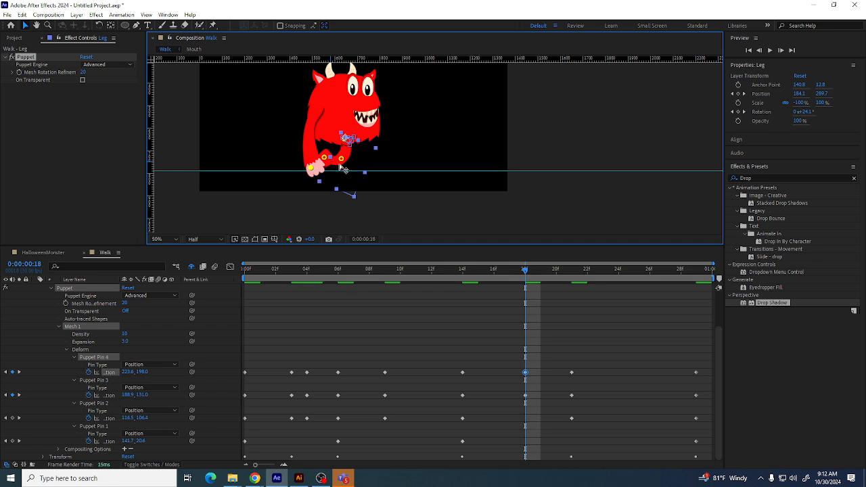
Preview the walk, then at frame 26 move the knee puppet pin to raise the leg
{"action": "key", "text": "space"}
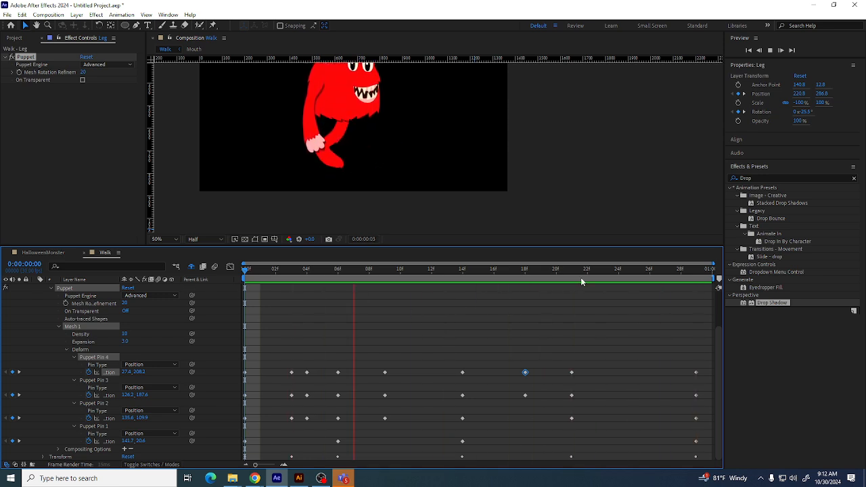
{"action": "key", "text": "space"}
{"action": "left_click_drag", "start_coordinate": [584, 278], "coordinate": [650, 282]}
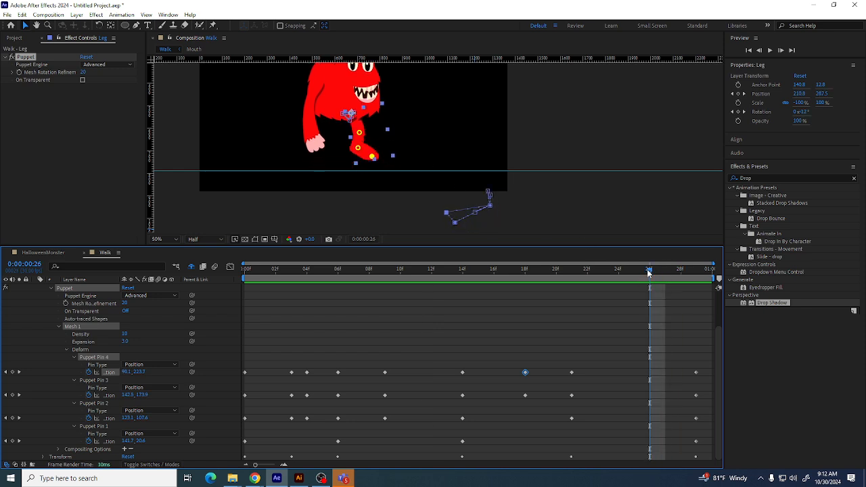
{"action": "left_click_drag", "start_coordinate": [359, 134], "coordinate": [373, 148]}
Preview the leg animation from the end of the timeline
{"action": "left_click_drag", "start_coordinate": [650, 271], "coordinate": [699, 272]}
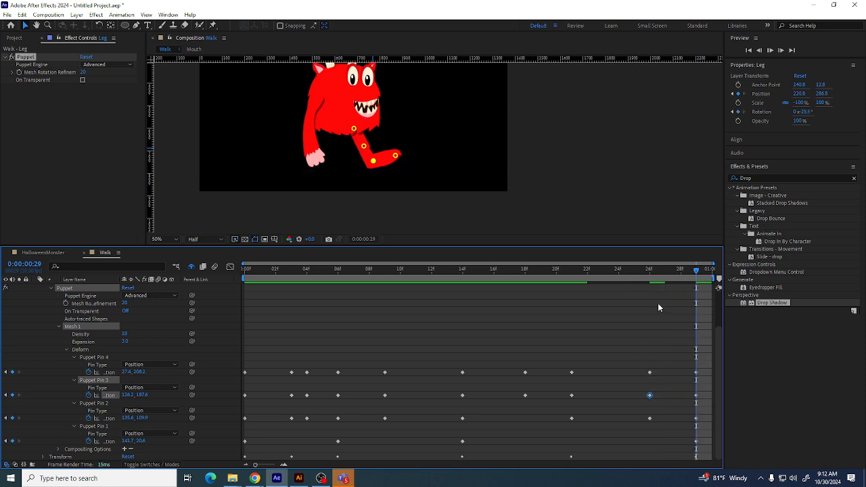
{"action": "key", "text": "space"}
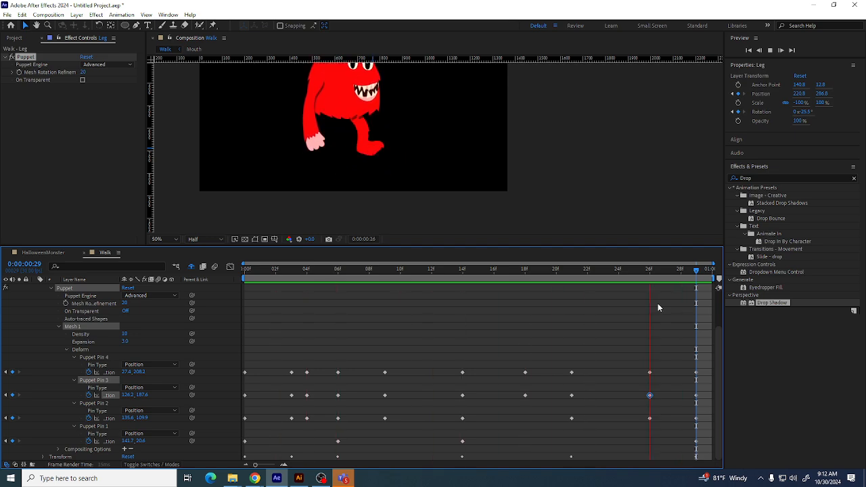
{"action": "key", "text": "space"}
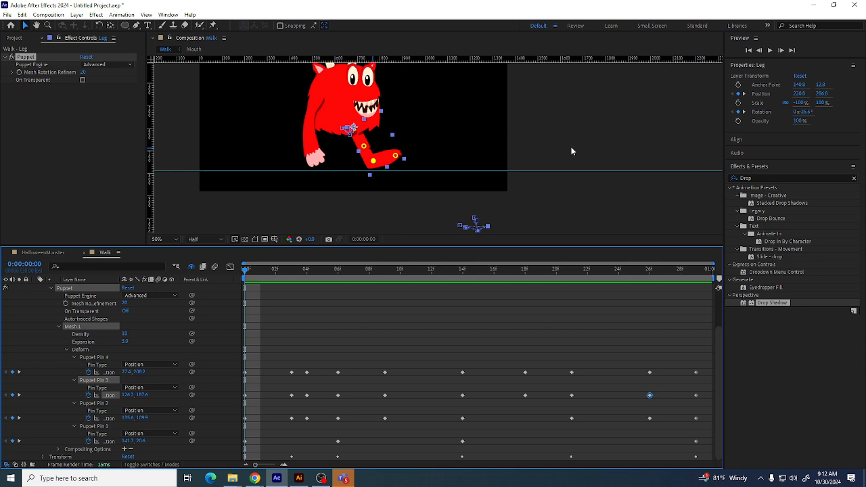
Pan the composition view, collapse the Leg layer's properties and preview the animation
{"action": "key", "text": "h"}
{"action": "left_click_drag", "start_coordinate": [551, 110], "coordinate": [551, 162]}
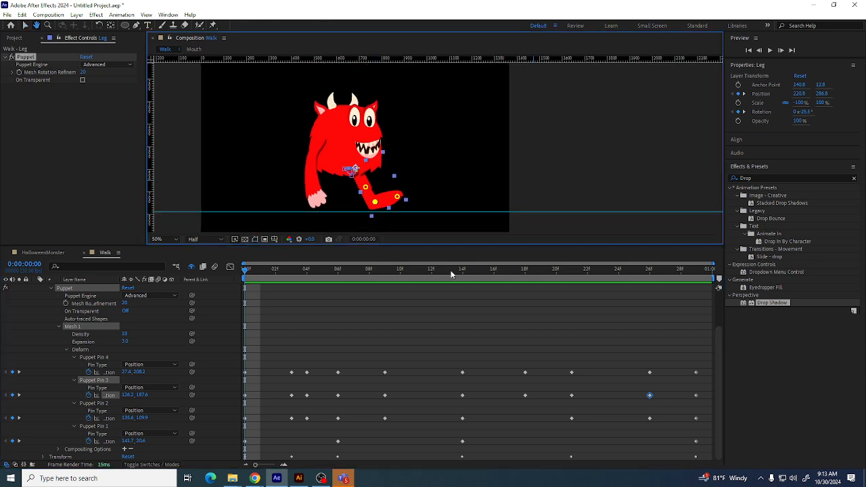
{"action": "key", "text": "v"}
{"action": "scroll", "coordinate": [95, 311], "scroll_direction": "up", "scroll_amount": 2}
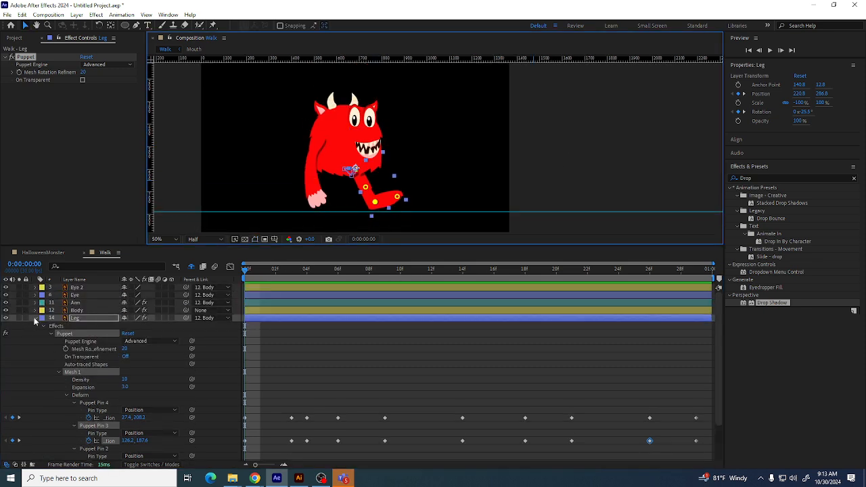
{"action": "left_click", "coordinate": [35, 318]}
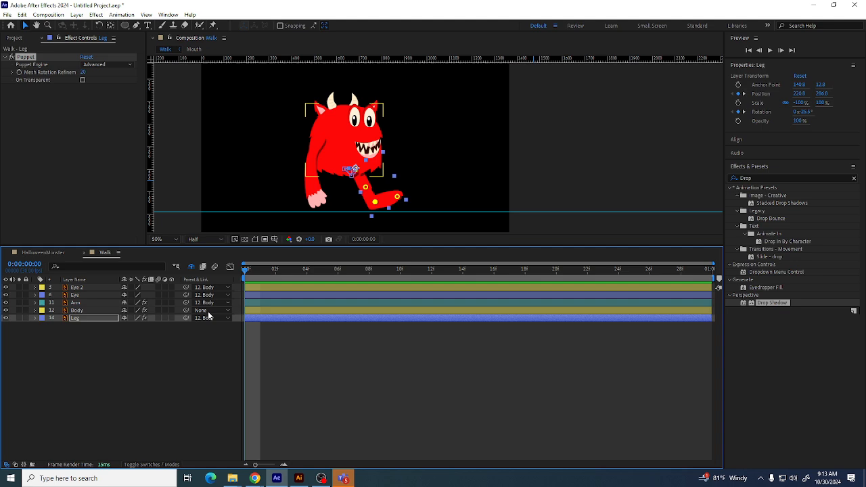
{"action": "left_click", "coordinate": [80, 322]}
{"action": "key", "text": "space"}
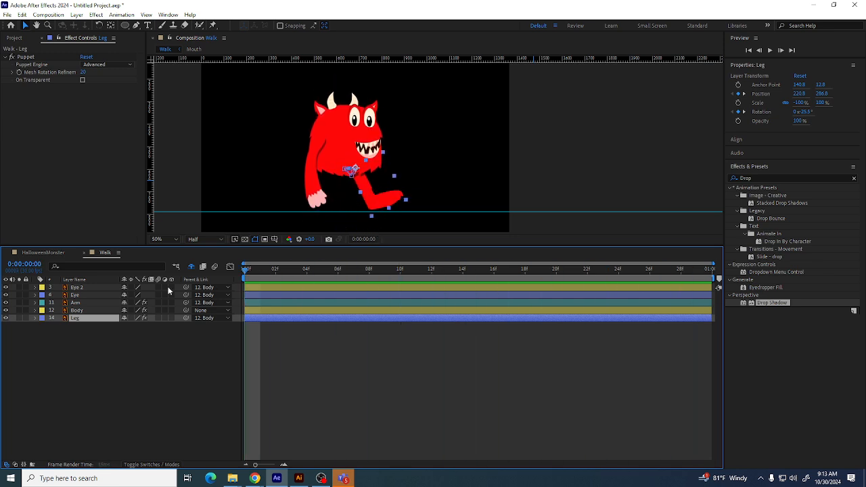
{"action": "left_click", "coordinate": [92, 368]}
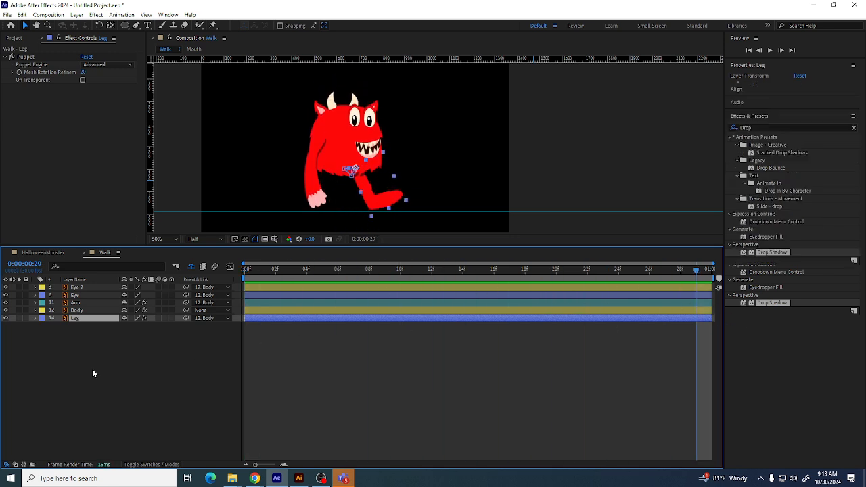
{"action": "left_click", "coordinate": [78, 319]}
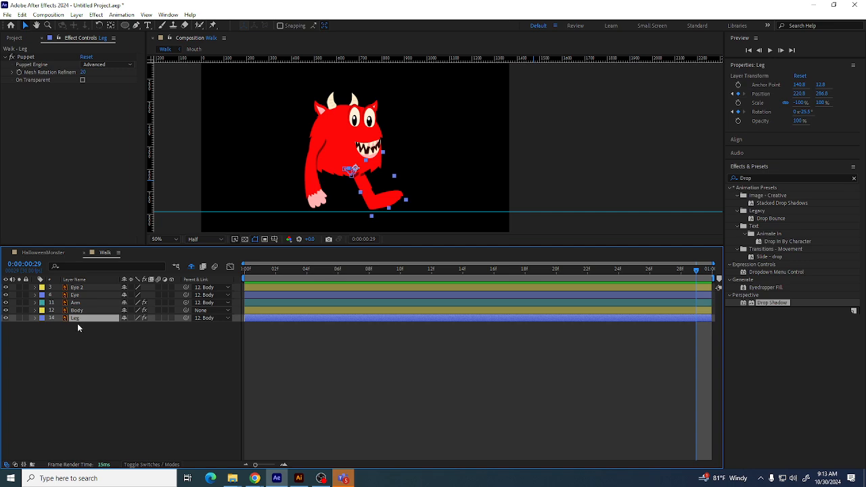
{"action": "key", "text": "ctrl+d"}
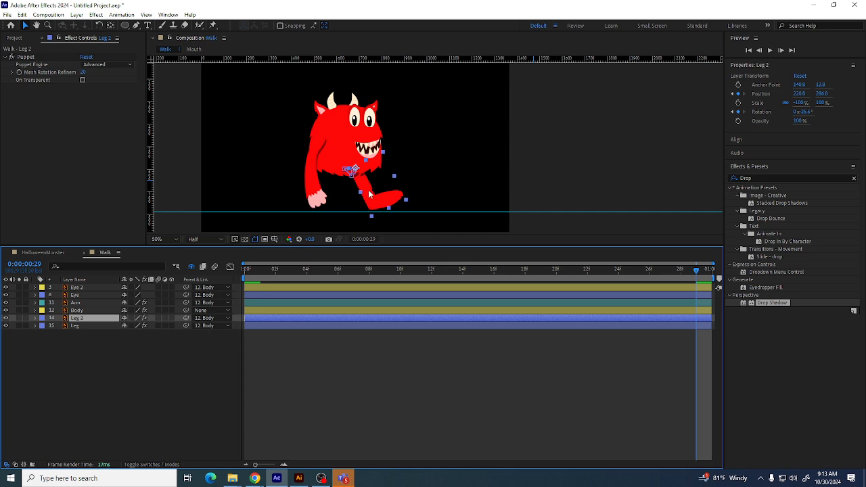
{"action": "left_click_drag", "start_coordinate": [92, 319], "coordinate": [94, 288]}
{"action": "key", "text": "ctrl+z"}
{"action": "key", "text": "Delete"}
Pre-compose the Leg layer, leaving all attributes in the Walk composition
{"action": "left_click", "coordinate": [35, 318]}
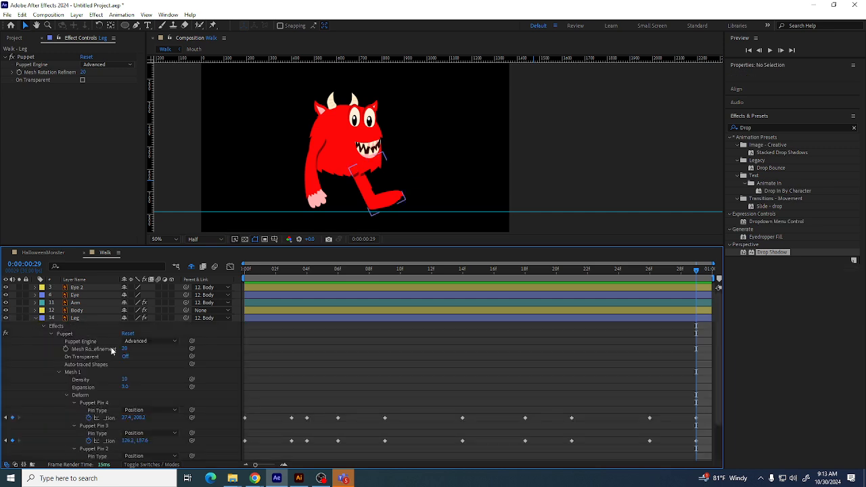
{"action": "left_click", "coordinate": [52, 334]}
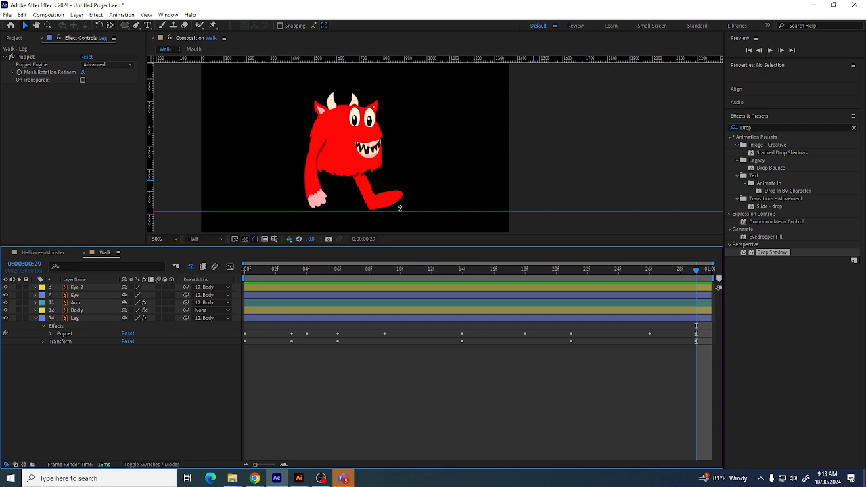
{"action": "left_click", "coordinate": [356, 197]}
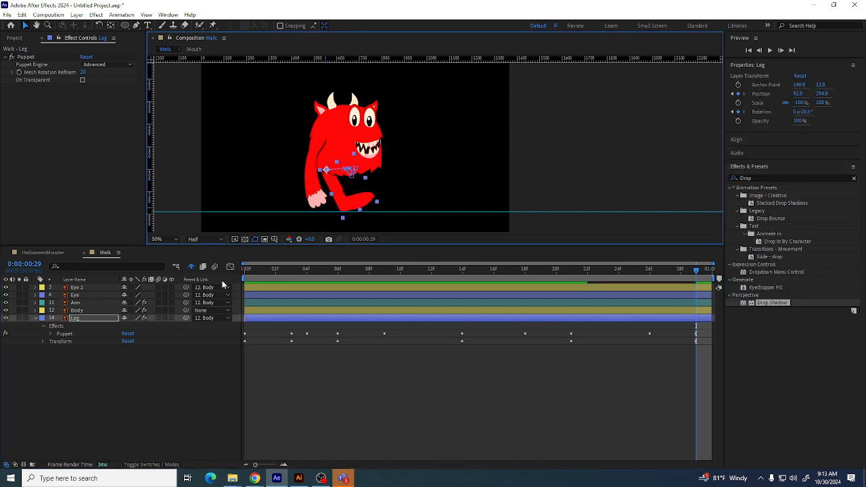
{"action": "key", "text": "space"}
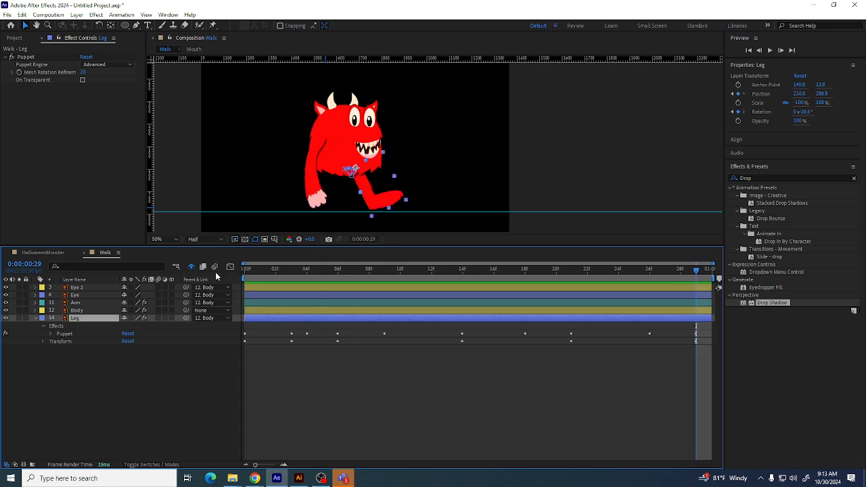
{"action": "left_click", "coordinate": [36, 319]}
{"action": "right_click", "coordinate": [100, 319]}
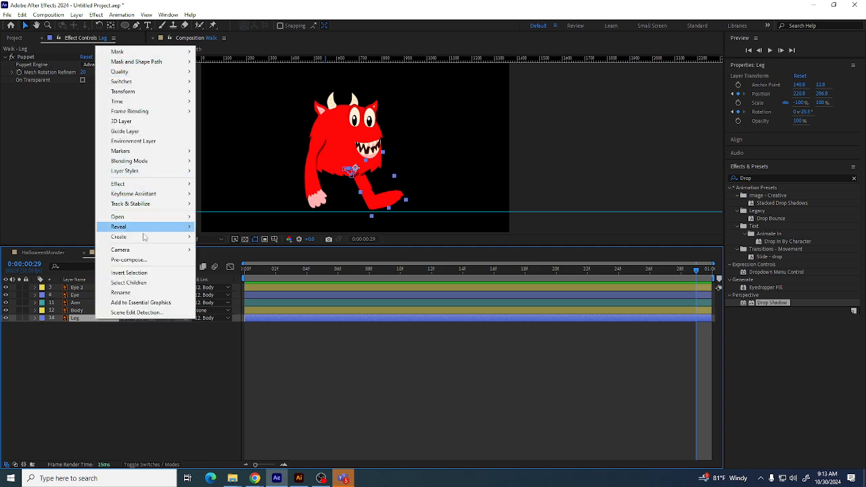
{"action": "left_click", "coordinate": [154, 259]}
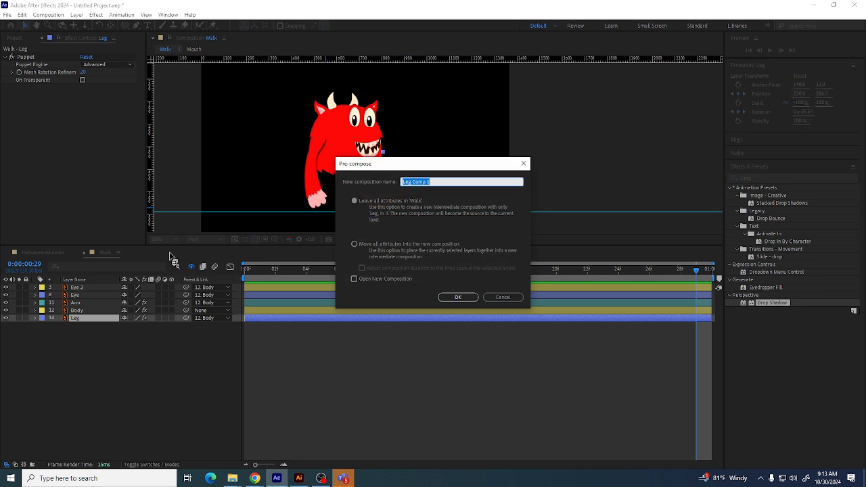
{"action": "type", "text": "l"}
{"action": "key", "text": "Return"}
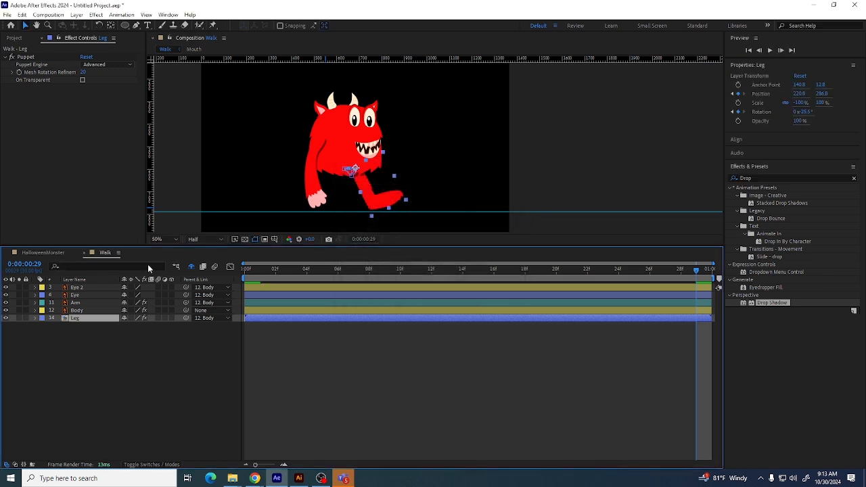
Duplicate the pre-composed Leg layer and shift the copy left to form the monster's second leg
{"action": "left_click", "coordinate": [78, 330]}
{"action": "left_click", "coordinate": [84, 319]}
{"action": "left_click", "coordinate": [255, 54]}
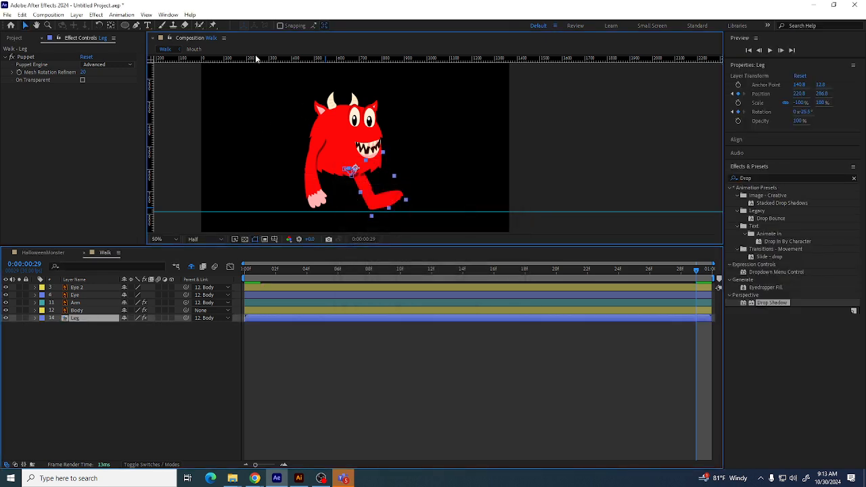
{"action": "left_click", "coordinate": [99, 352]}
{"action": "left_click", "coordinate": [80, 318]}
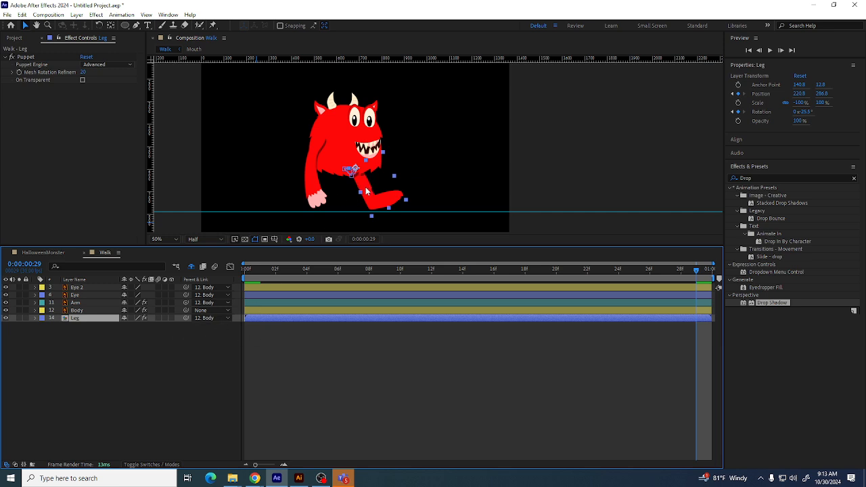
{"action": "key", "text": "ctrl+d"}
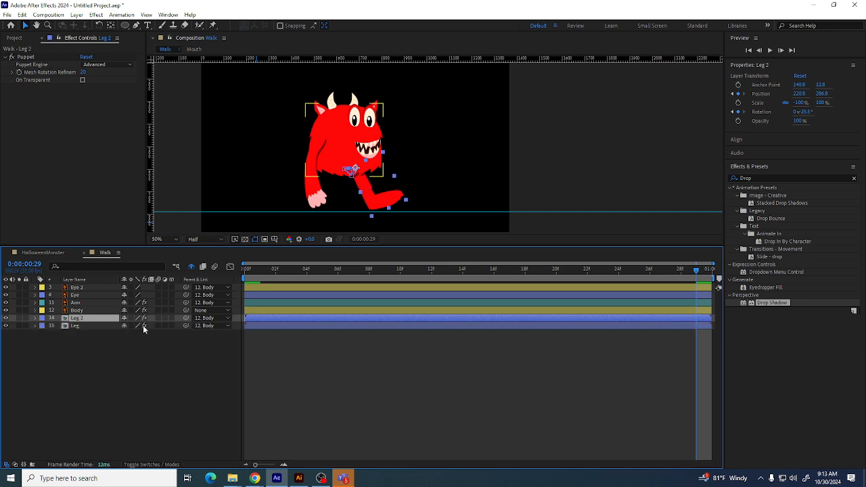
{"action": "mouse_move", "coordinate": [88, 318]}
{"action": "left_mouse_down"}
{"action": "mouse_move", "coordinate": [91, 293]}
{"action": "mouse_move", "coordinate": [87, 325]}
{"action": "left_mouse_up"}
{"action": "left_click_drag", "start_coordinate": [363, 202], "coordinate": [342, 203]}
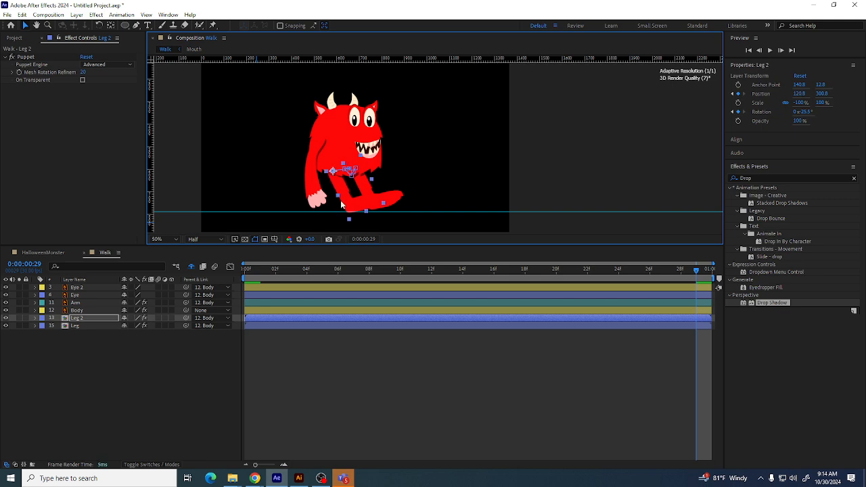
Apply the Drop Shadow effect to the Leg 2 layer and return to frame 0
{"action": "left_click_drag", "start_coordinate": [759, 304], "coordinate": [71, 319]}
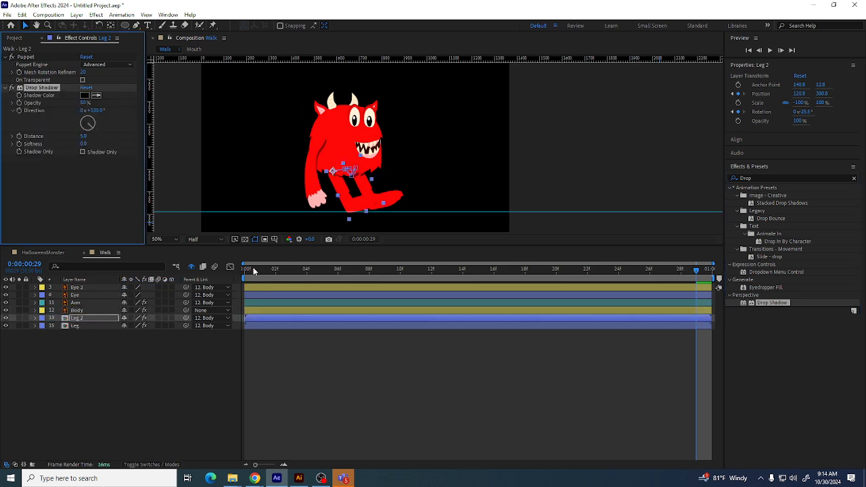
{"action": "mouse_move", "coordinate": [246, 271]}
{"action": "left_mouse_down"}
{"action": "mouse_move", "coordinate": [281, 273]}
{"action": "mouse_move", "coordinate": [238, 277]}
{"action": "left_mouse_up"}
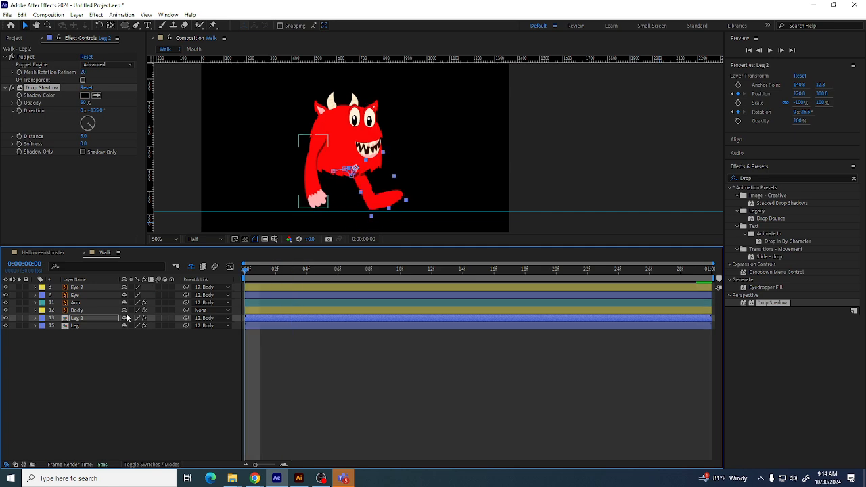
Undo the drop shadow on Leg 2 and delete the duplicated Leg 2 layer
{"action": "left_click", "coordinate": [80, 339]}
{"action": "left_click", "coordinate": [76, 317]}
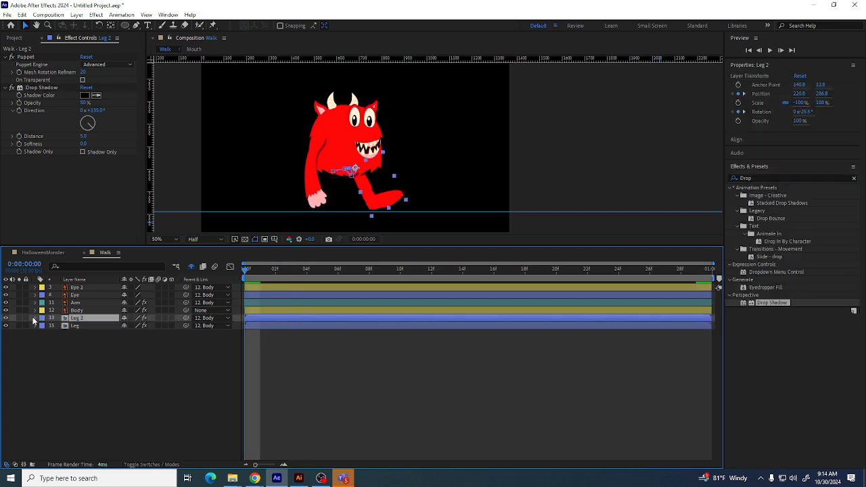
{"action": "left_click", "coordinate": [35, 318]}
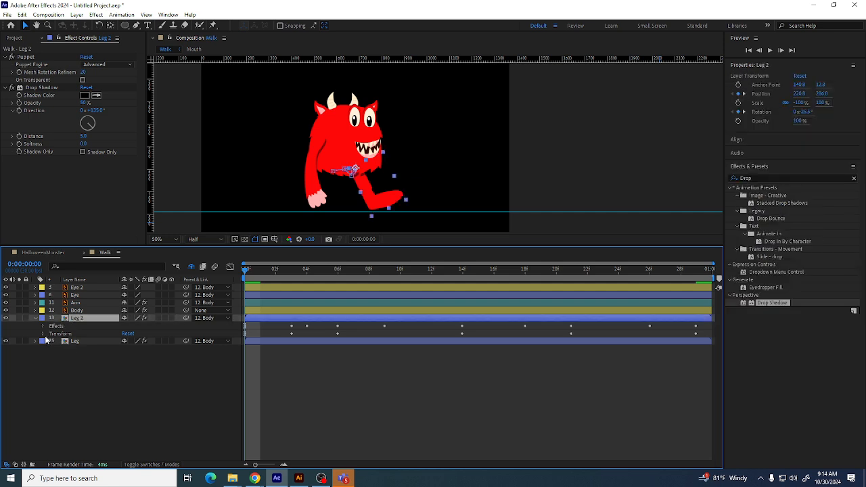
{"action": "left_click", "coordinate": [43, 333]}
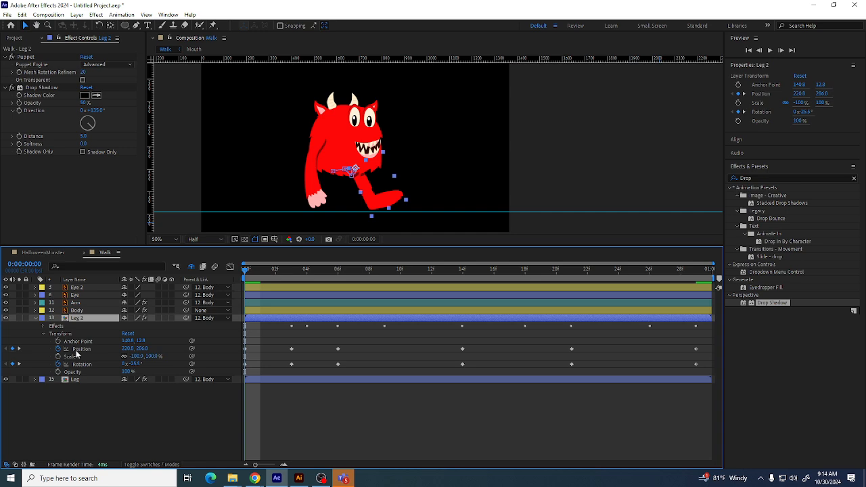
{"action": "left_click", "coordinate": [69, 388]}
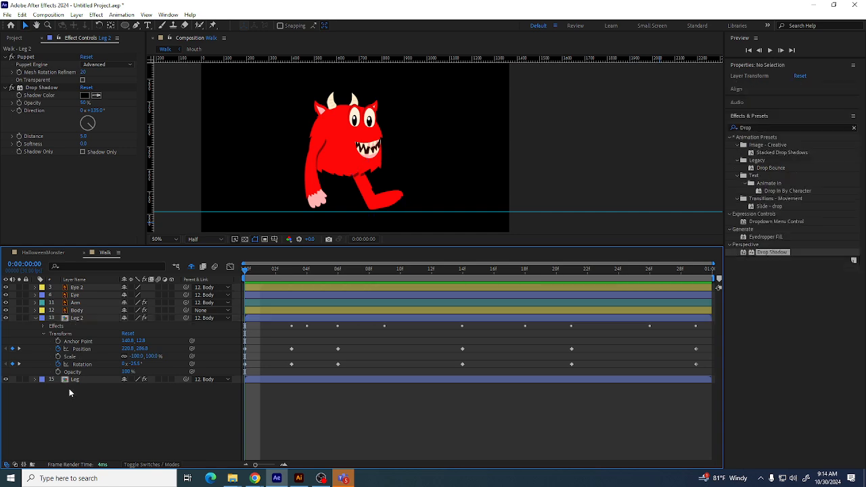
{"action": "left_click", "coordinate": [76, 319]}
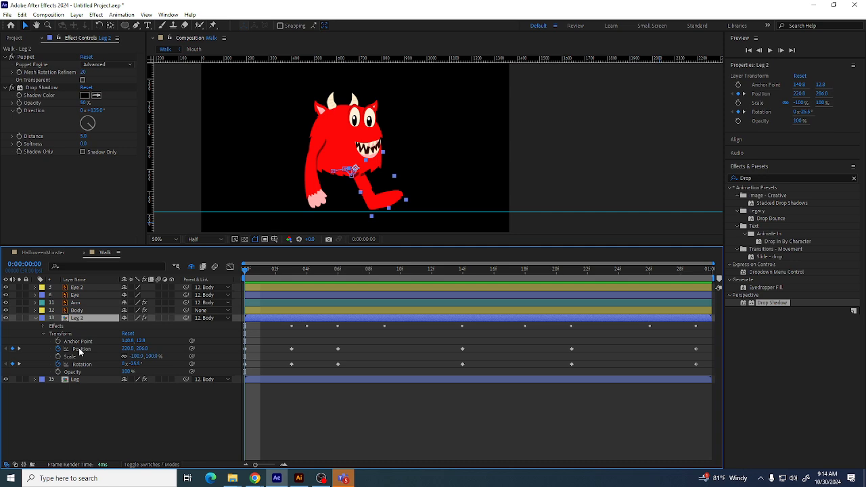
{"action": "left_click", "coordinate": [88, 405]}
{"action": "key", "text": "ctrl+z"}
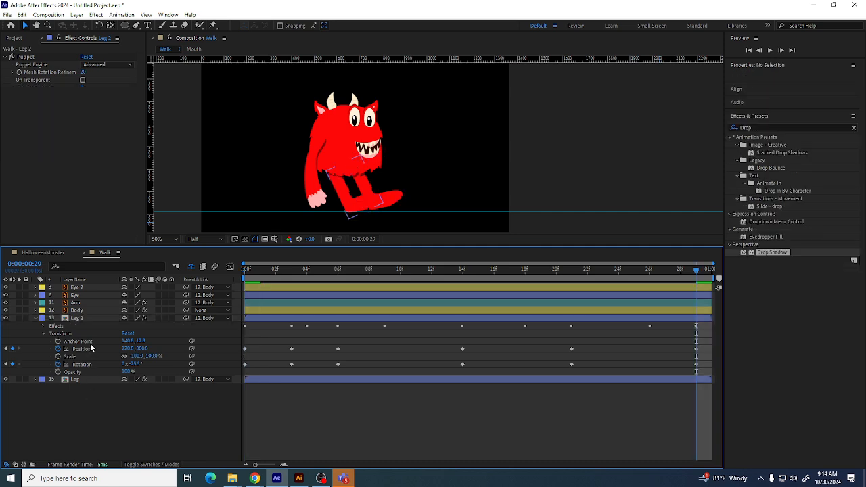
{"action": "key", "text": "ctrl+z"}
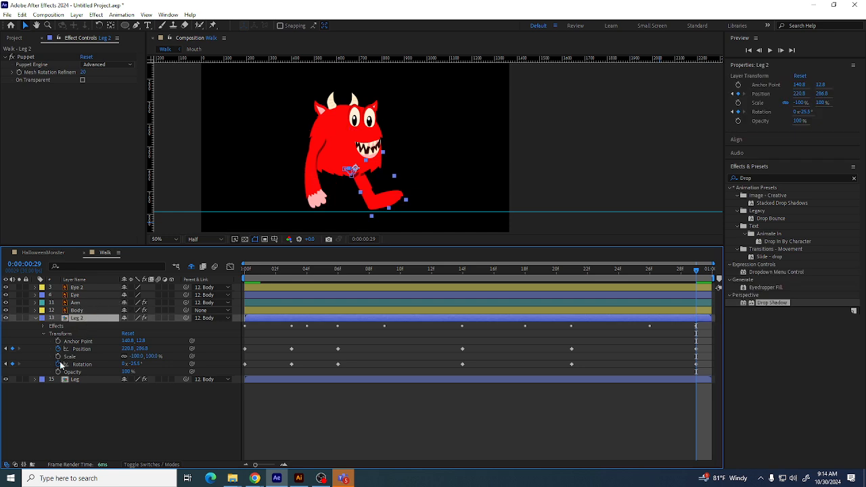
{"action": "left_click", "coordinate": [82, 387]}
{"action": "left_click", "coordinate": [44, 334]}
{"action": "left_click", "coordinate": [88, 318]}
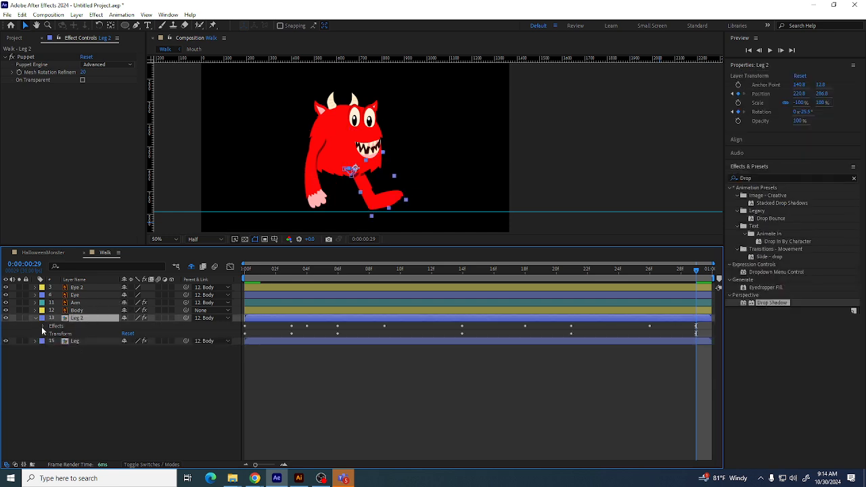
{"action": "left_click", "coordinate": [42, 327]}
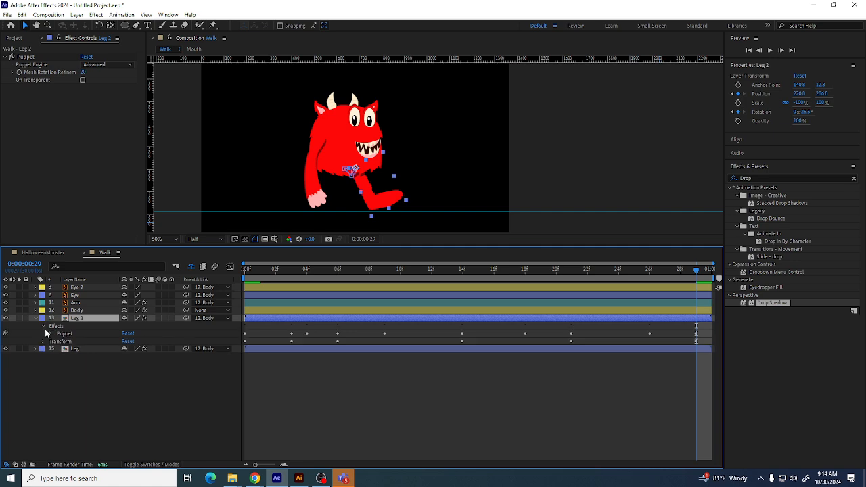
{"action": "left_click", "coordinate": [41, 326]}
{"action": "left_click", "coordinate": [43, 341]}
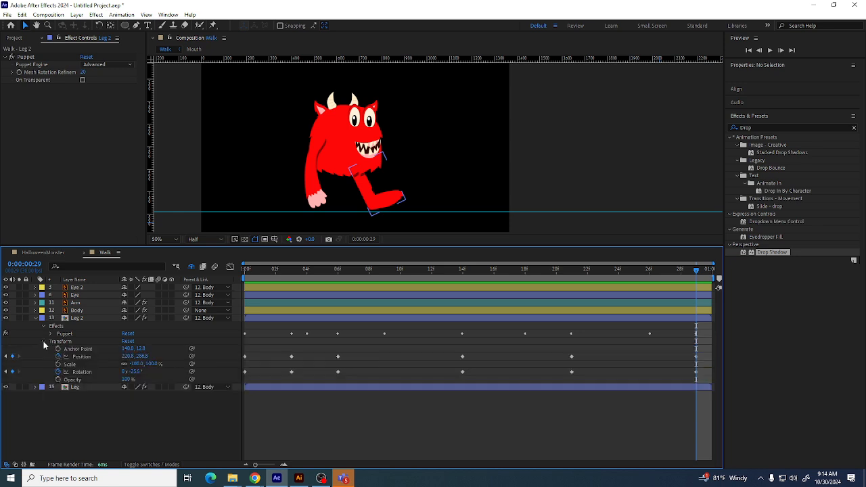
{"action": "left_click", "coordinate": [42, 341]}
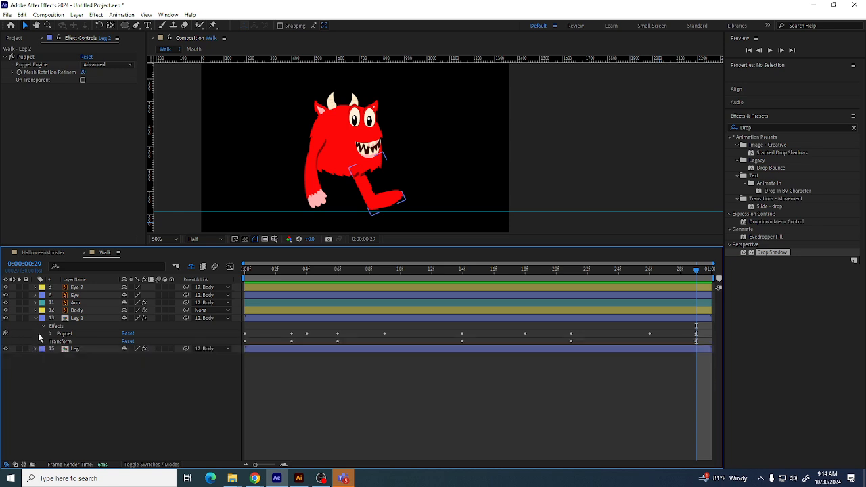
{"action": "left_click", "coordinate": [35, 318]}
{"action": "left_click", "coordinate": [85, 320]}
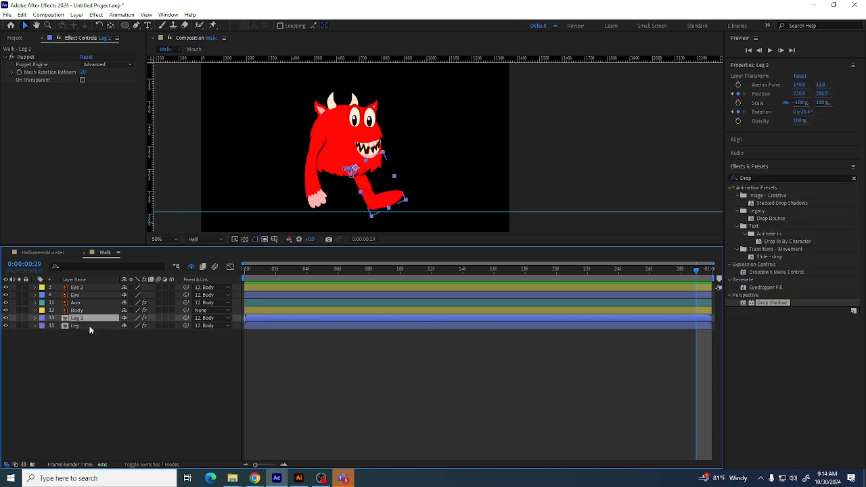
{"action": "key", "text": "Delete"}
Apply the Drop Shadow effect to the Leg layer
{"action": "left_click", "coordinate": [78, 318]}
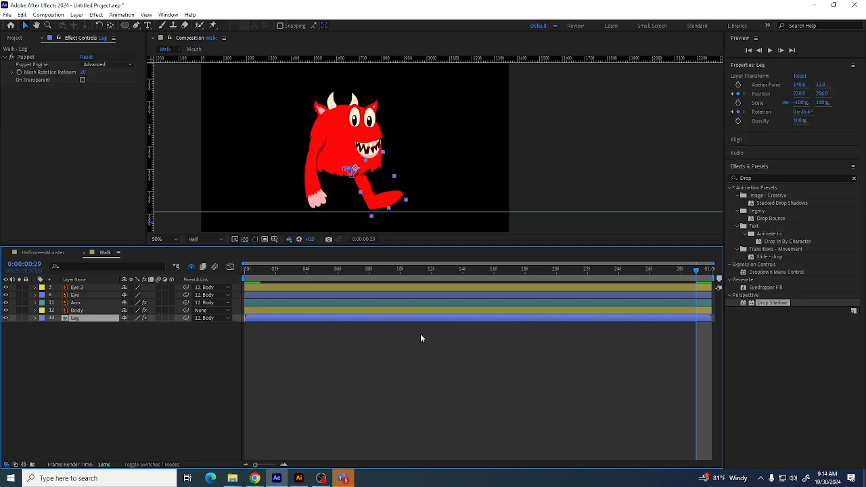
{"action": "left_click_drag", "start_coordinate": [771, 303], "coordinate": [79, 320]}
{"action": "left_click", "coordinate": [82, 315]}
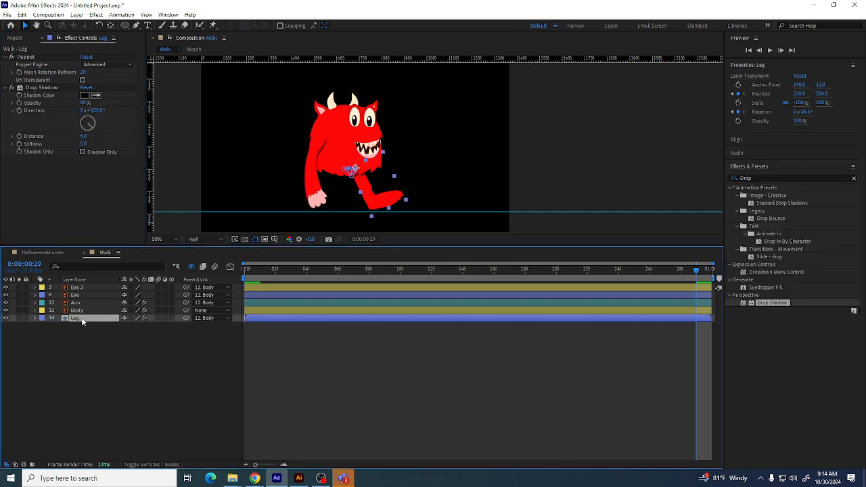
Open the Leg layer's Position curve in the Graph Editor and separate it into X and Y dimensions
{"action": "right_click", "coordinate": [81, 317]}
{"action": "key", "text": "Escape"}
{"action": "left_click", "coordinate": [39, 322]}
{"action": "left_click", "coordinate": [43, 333]}
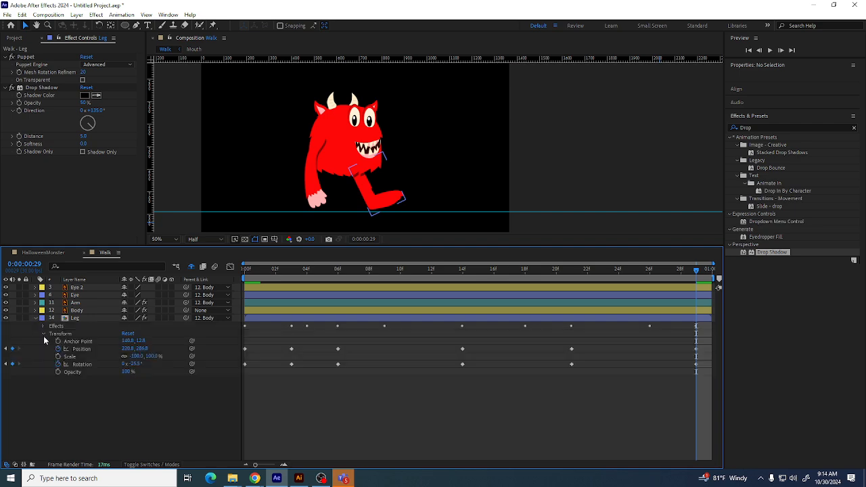
{"action": "left_click", "coordinate": [80, 348]}
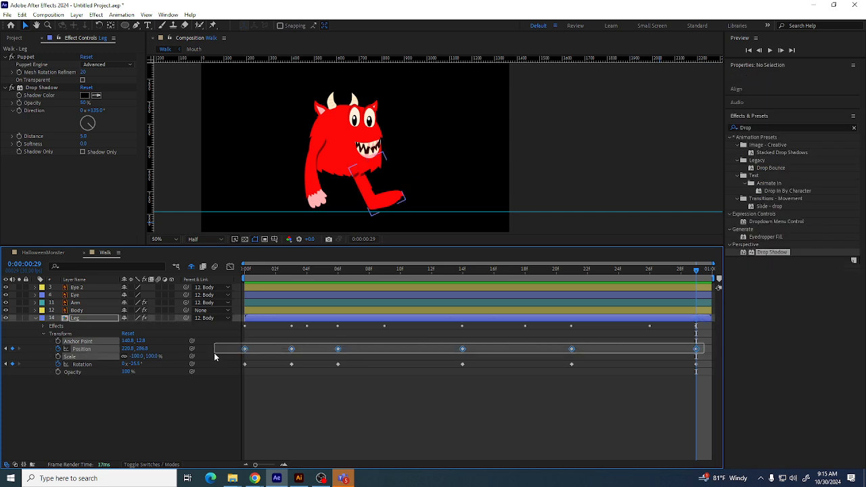
{"action": "left_click", "coordinate": [230, 267]}
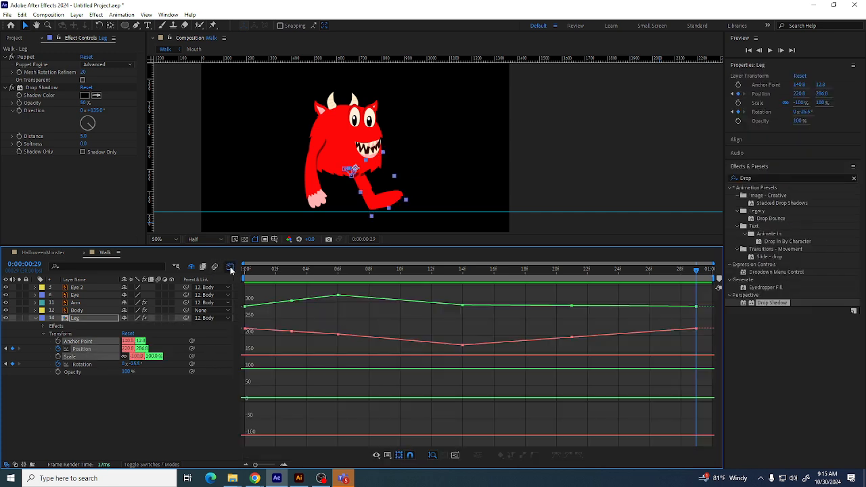
{"action": "left_click", "coordinate": [102, 419]}
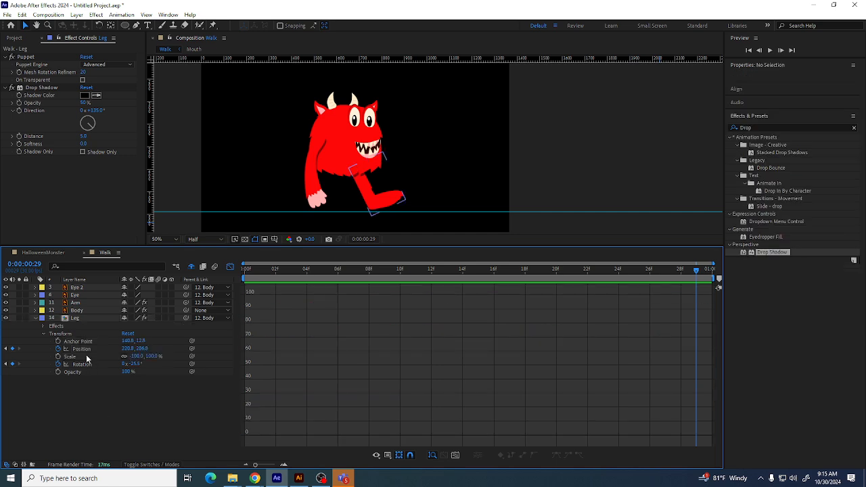
{"action": "left_click", "coordinate": [81, 349]}
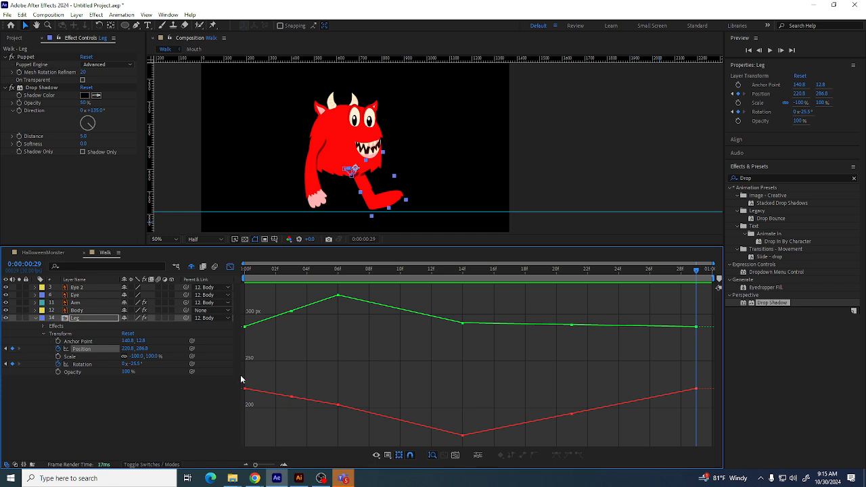
{"action": "left_click_drag", "start_coordinate": [651, 413], "coordinate": [228, 371]}
{"action": "left_click", "coordinate": [458, 435], "text": "shift"}
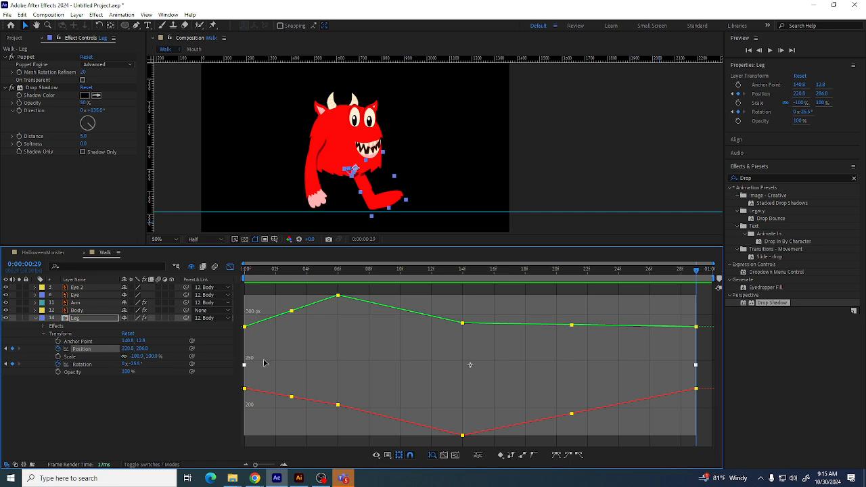
{"action": "left_click", "coordinate": [478, 456]}
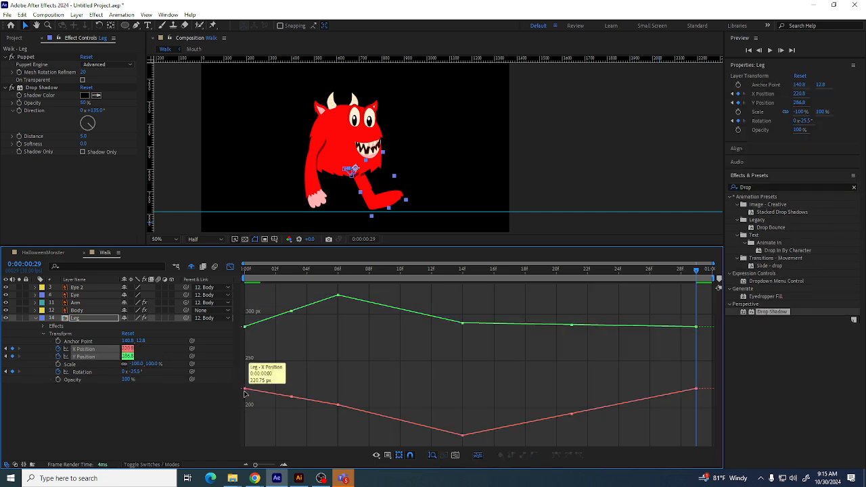
Examine the Leg layer's X Position curve in the Graph Editor, fitted to the view
{"action": "mouse_move", "coordinate": [244, 389]}
{"action": "left_mouse_down"}
{"action": "mouse_move", "coordinate": [246, 410]}
{"action": "mouse_move", "coordinate": [248, 403]}
{"action": "left_mouse_up"}
{"action": "key", "text": "ctrl+z"}
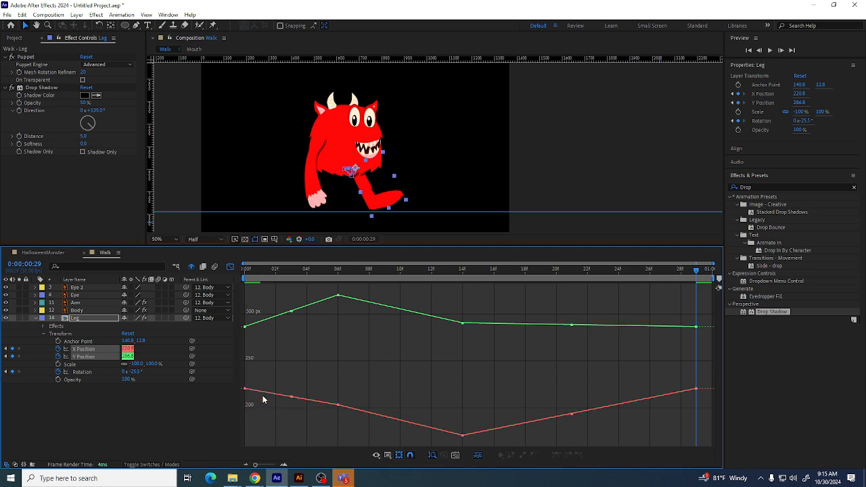
{"action": "left_click", "coordinate": [231, 380]}
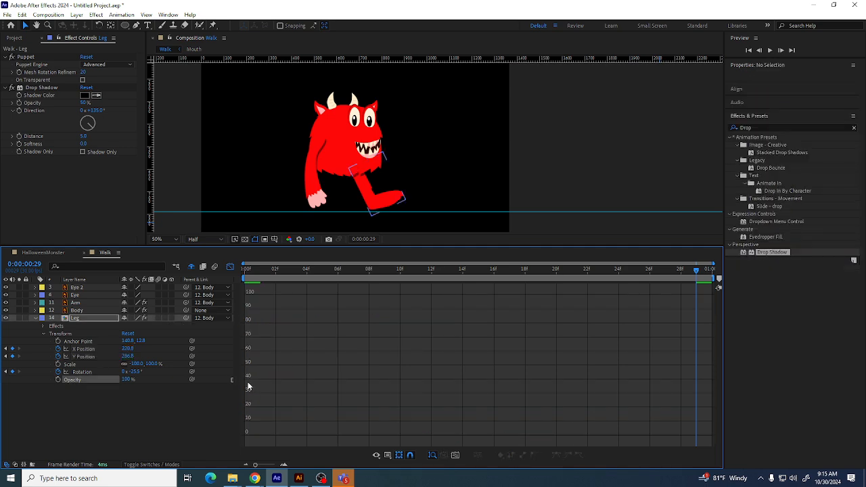
{"action": "left_click", "coordinate": [455, 455]}
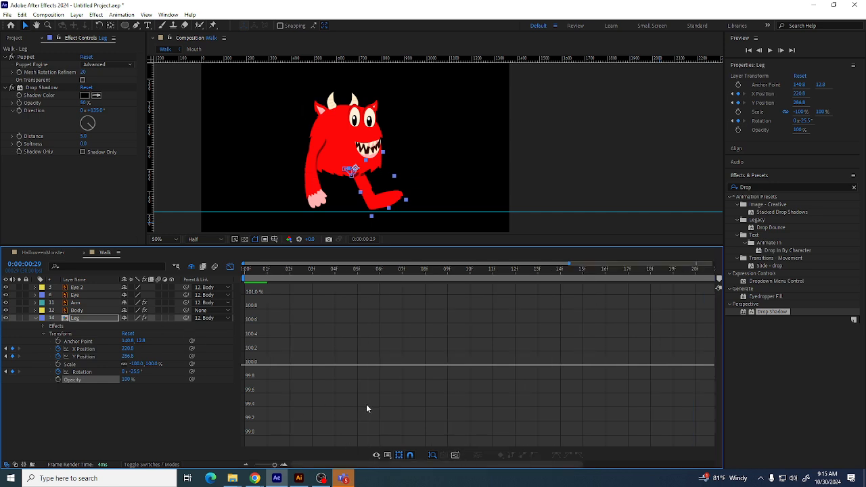
{"action": "left_click", "coordinate": [84, 348]}
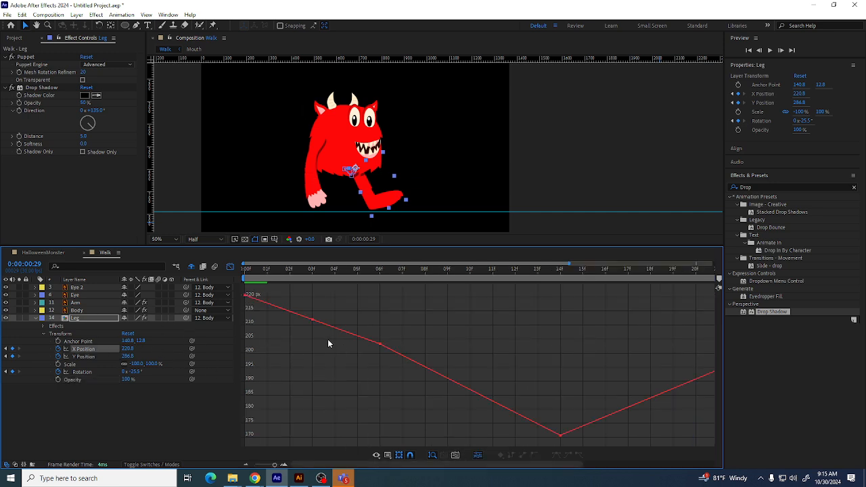
{"action": "left_click_drag", "start_coordinate": [245, 294], "coordinate": [784, 451]}
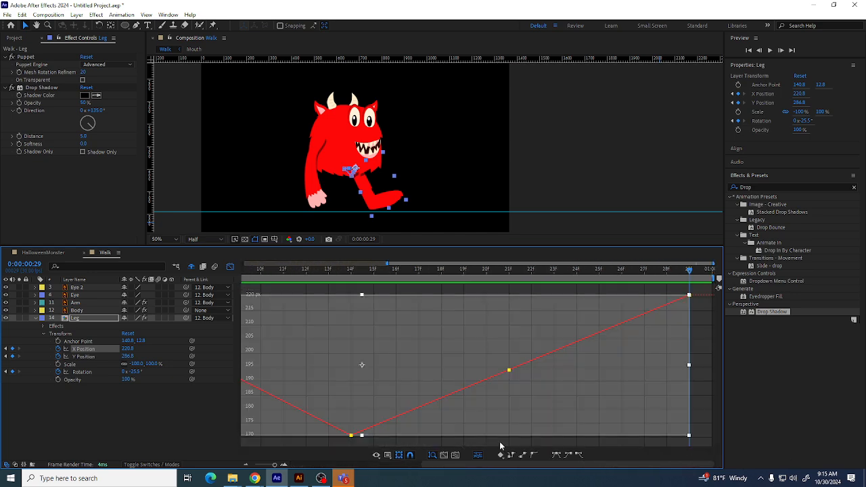
{"action": "left_click", "coordinate": [457, 455]}
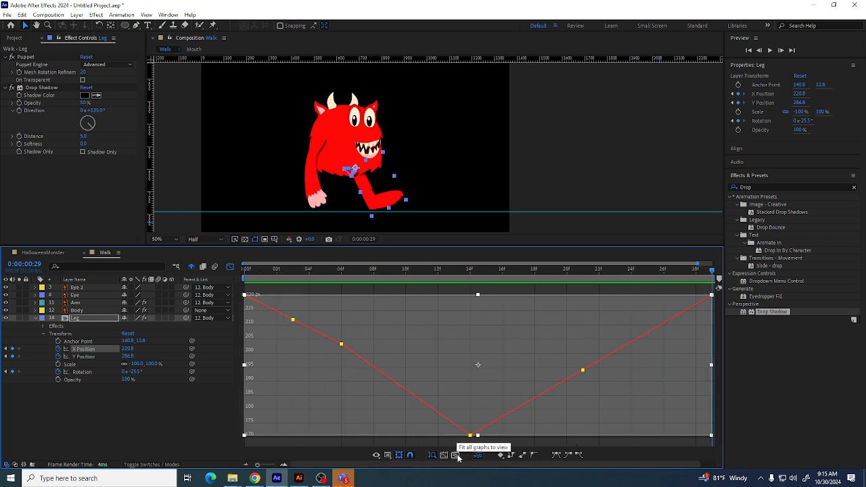
{"action": "mouse_move", "coordinate": [294, 322]}
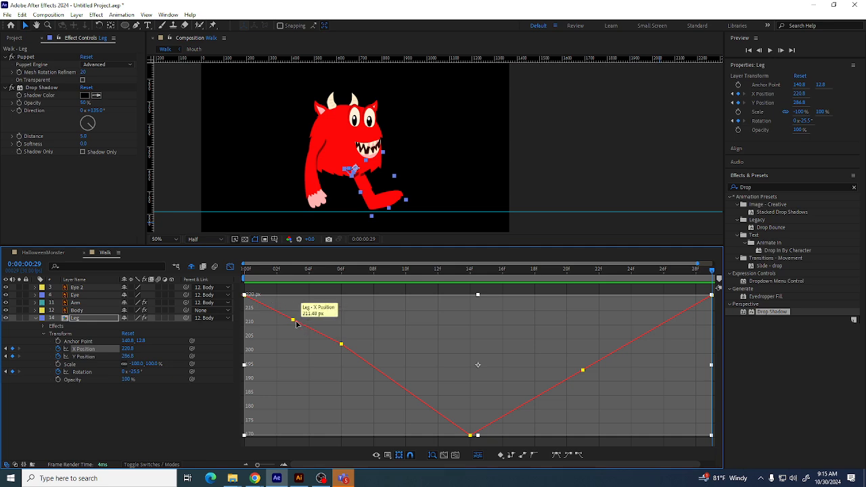
{"action": "left_click_drag", "start_coordinate": [296, 326], "coordinate": [297, 337]}
{"action": "key", "text": "ctrl+z"}
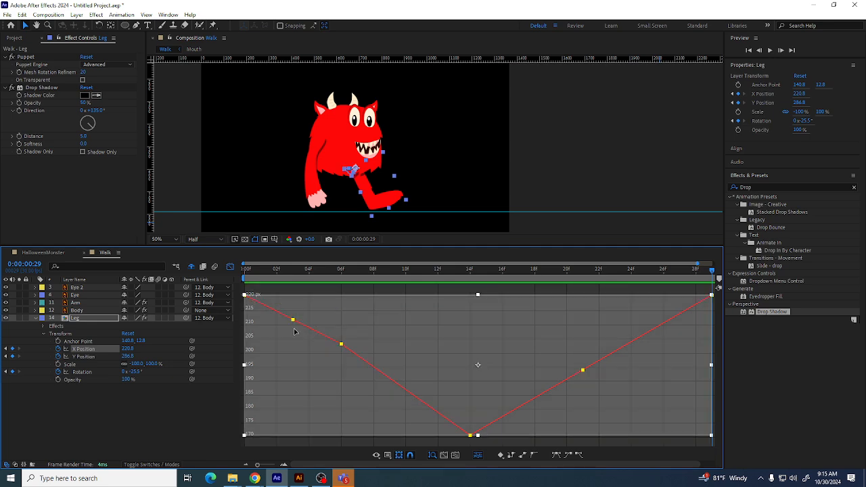
{"action": "left_click_drag", "start_coordinate": [469, 349], "coordinate": [464, 470]}
{"action": "key", "text": "ctrl+z"}
Duplicate the Leg layer and show the Leg 2 copy's X Position curve in the Graph Editor
{"action": "left_click", "coordinate": [35, 318]}
{"action": "key", "text": "ctrl+d"}
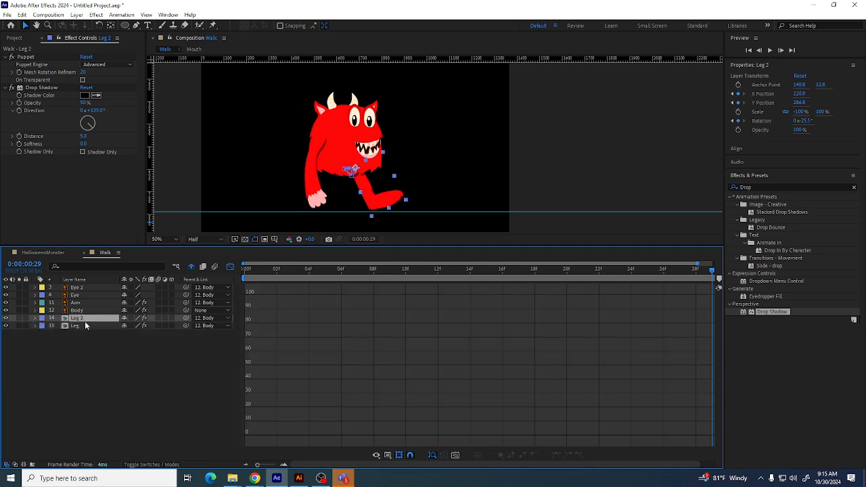
{"action": "left_click", "coordinate": [35, 319]}
{"action": "left_click", "coordinate": [45, 326]}
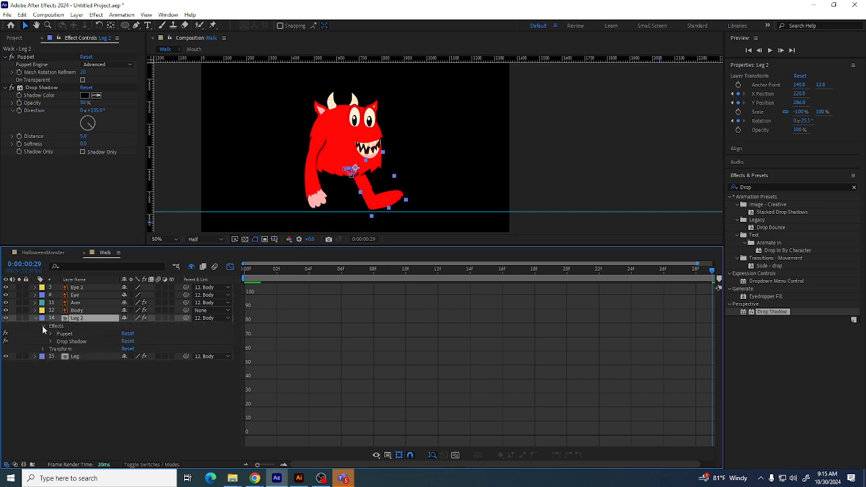
{"action": "left_click", "coordinate": [43, 326]}
{"action": "left_click", "coordinate": [43, 334]}
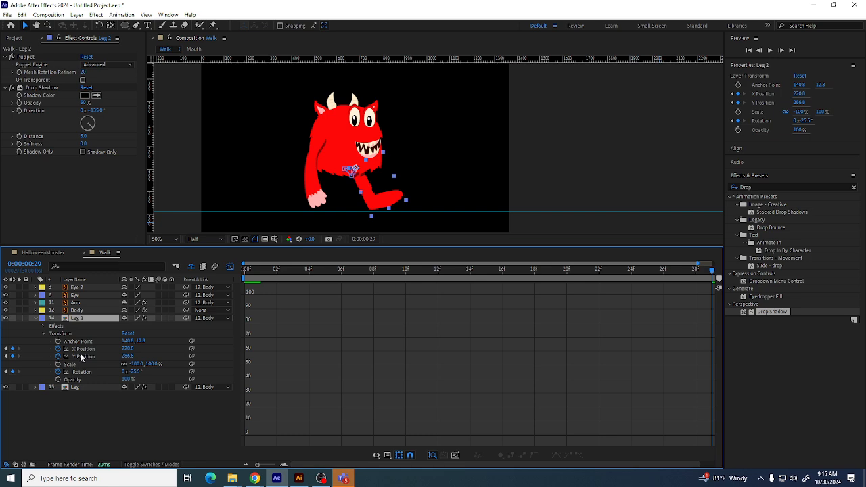
{"action": "left_click", "coordinate": [83, 349]}
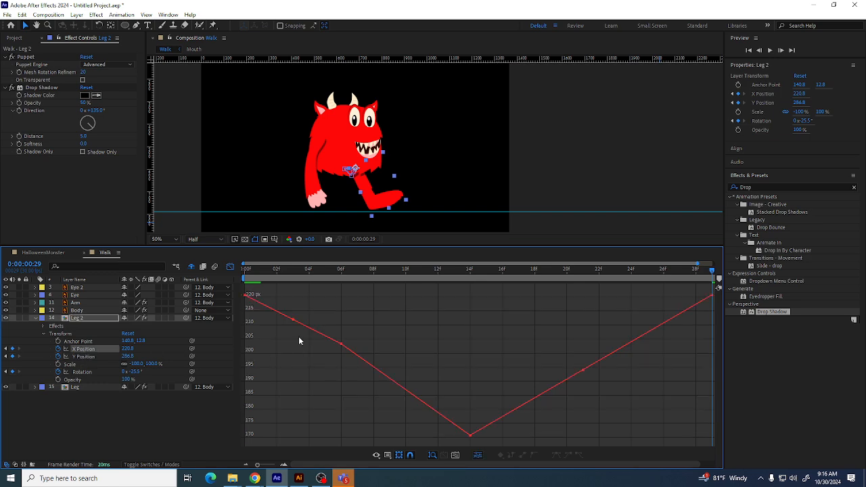
Shift all of Leg 2's X Position keyframes down together, bringing the last one to about 123.5
{"action": "left_click_drag", "start_coordinate": [243, 291], "coordinate": [748, 462]}
{"action": "left_click_drag", "start_coordinate": [459, 333], "coordinate": [484, 441]}
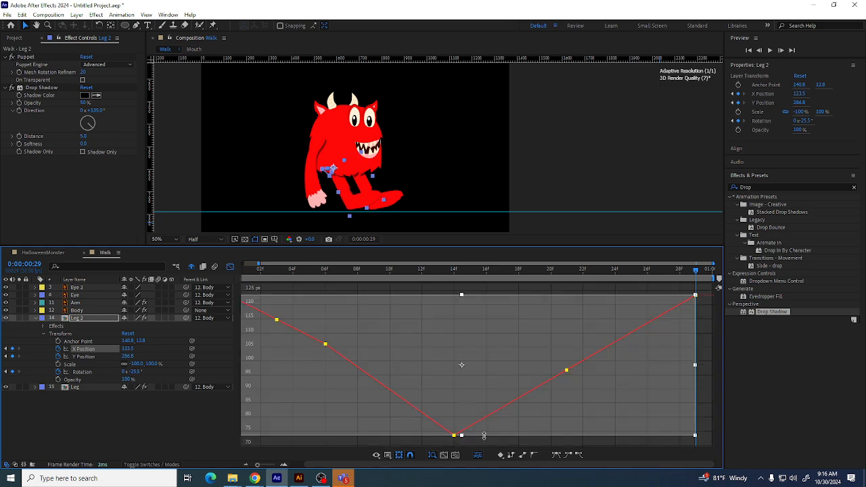
{"action": "key", "text": "period"}
{"action": "key", "text": "comma"}
{"action": "key", "text": "comma"}
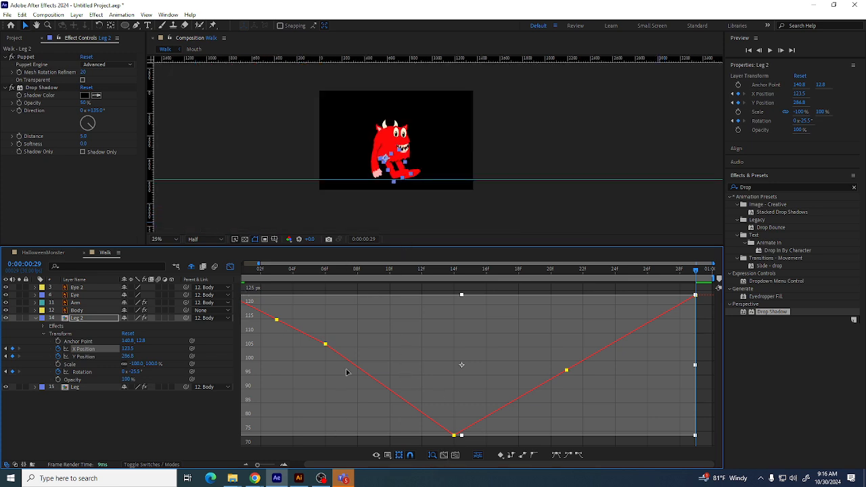
Preview the walk cycle with the duplicated leg in the timeline
{"action": "left_click", "coordinate": [230, 267]}
{"action": "left_click_drag", "start_coordinate": [272, 272], "coordinate": [717, 294]}
{"action": "key", "text": "space"}
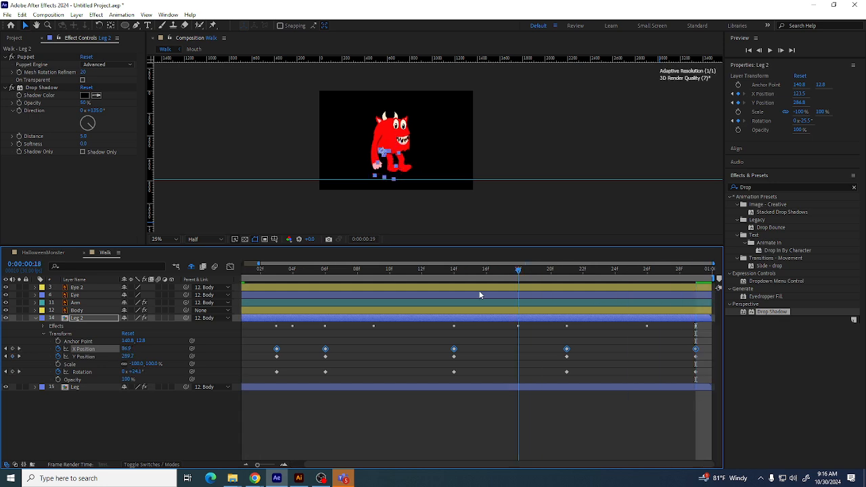
{"action": "key", "text": "space"}
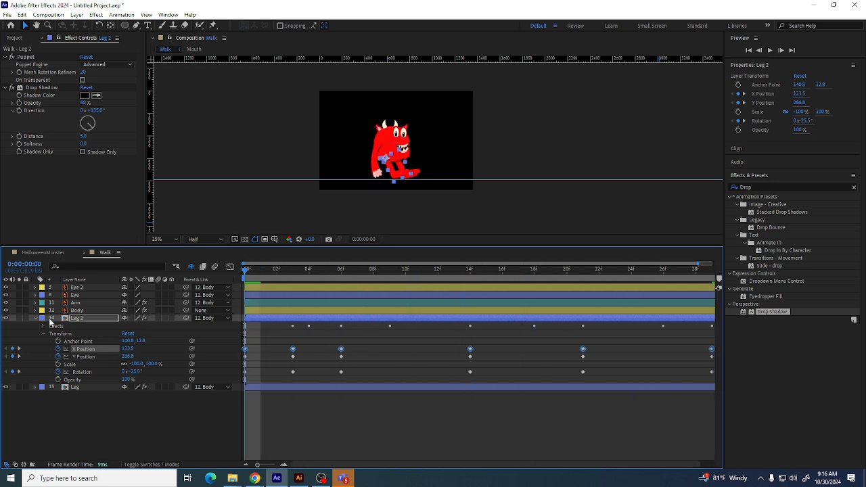
Try shifting the Leg 2 layer earlier in time and checking its X Position curve before moving it back
{"action": "left_click", "coordinate": [36, 320]}
{"action": "left_click", "coordinate": [107, 355]}
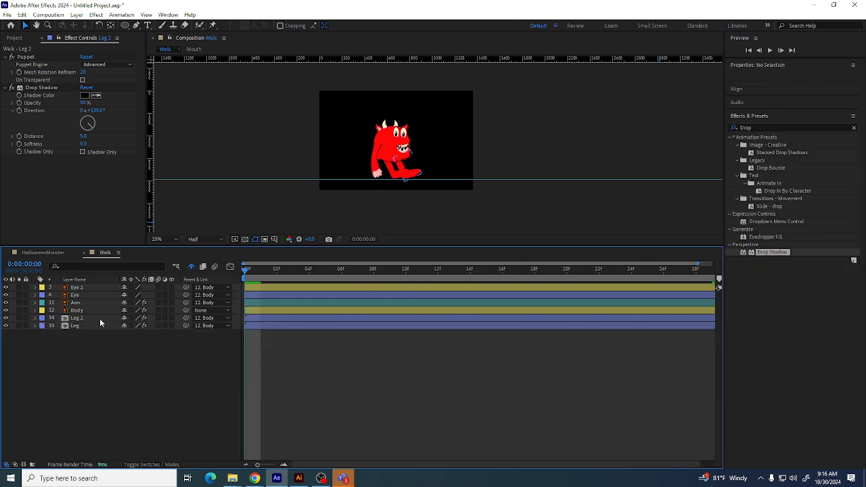
{"action": "left_click", "coordinate": [99, 317]}
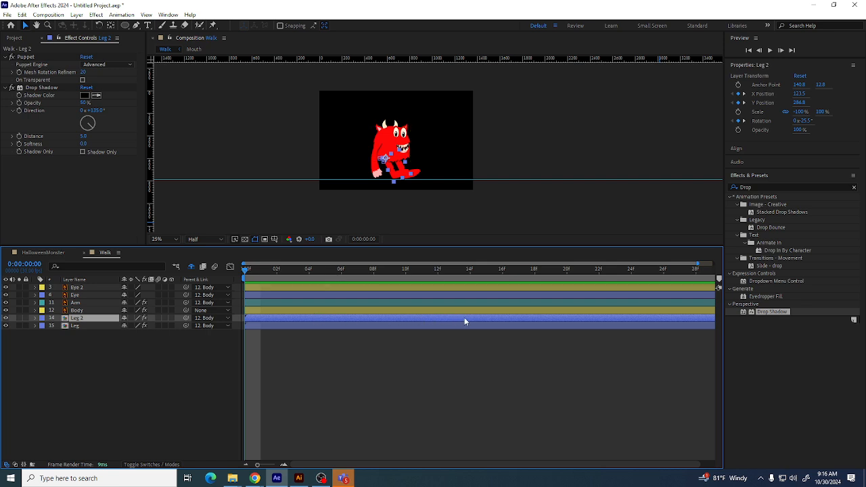
{"action": "left_click_drag", "start_coordinate": [492, 323], "coordinate": [256, 337]}
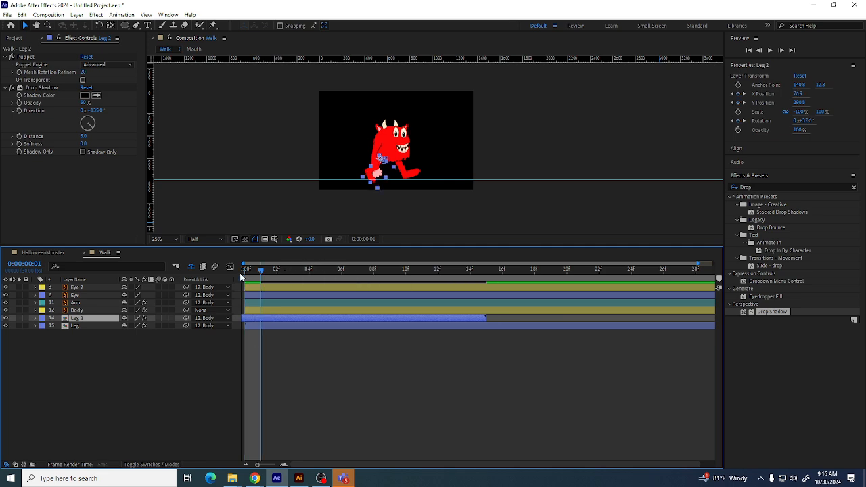
{"action": "left_click_drag", "start_coordinate": [261, 271], "coordinate": [364, 297]}
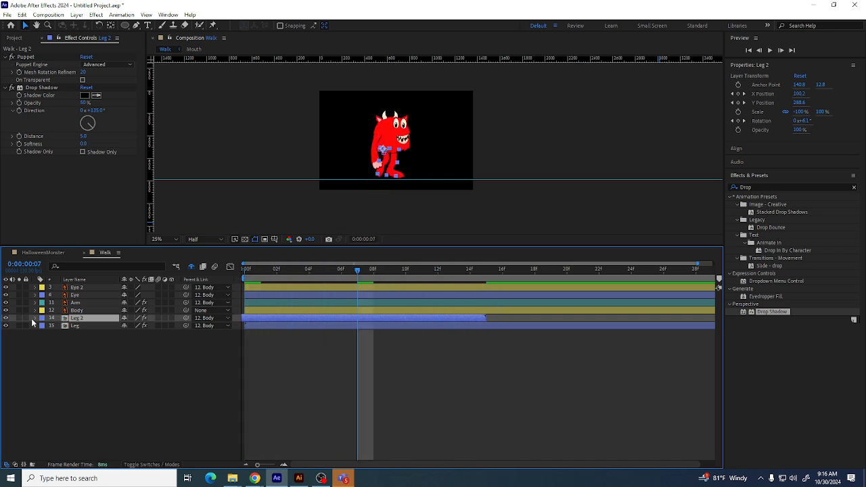
{"action": "left_click", "coordinate": [35, 319]}
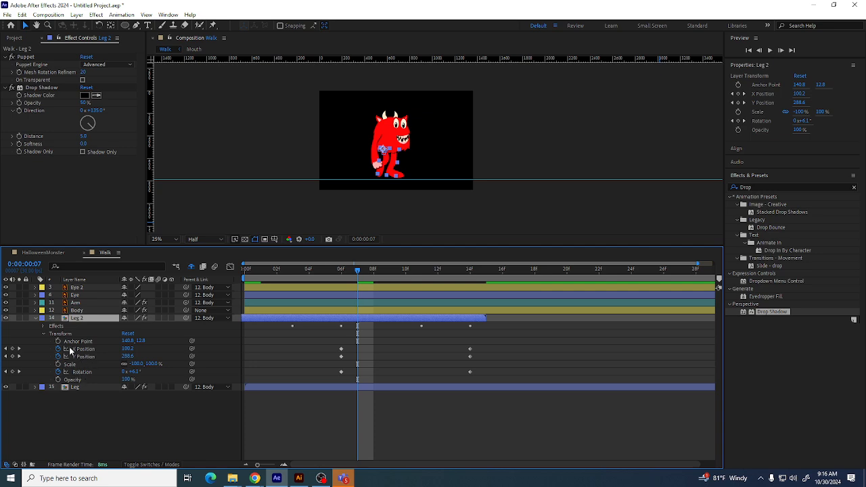
{"action": "left_click", "coordinate": [82, 349]}
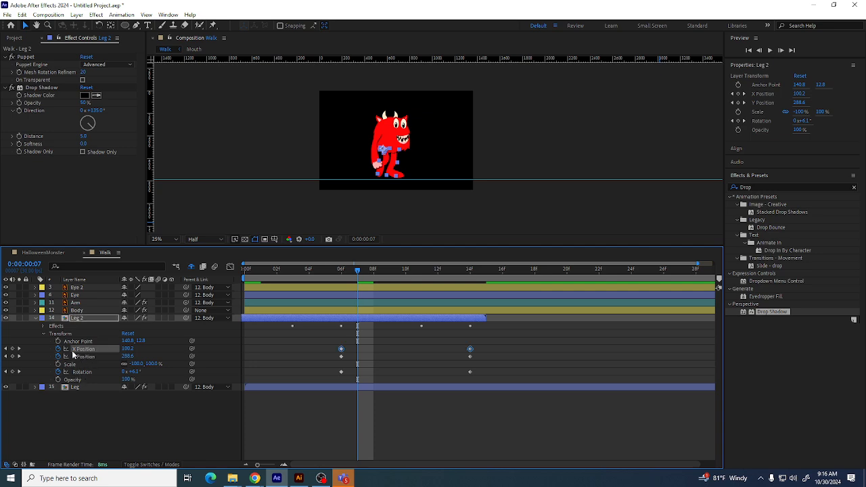
{"action": "left_click", "coordinate": [230, 266]}
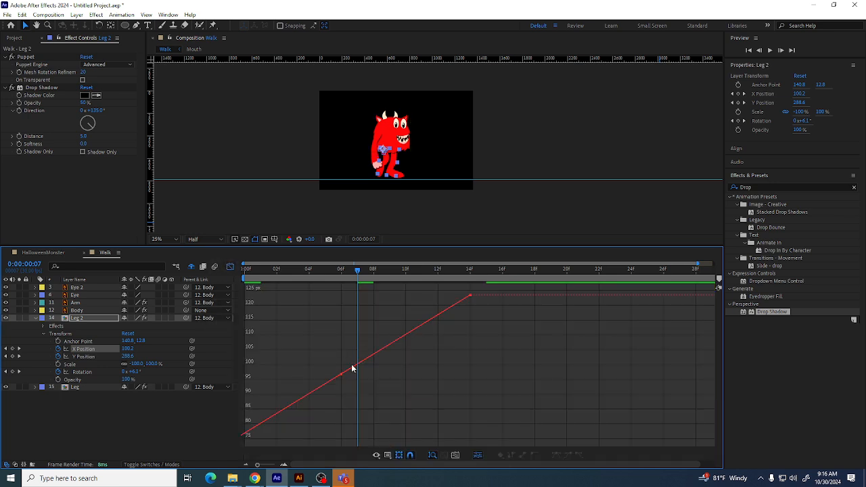
{"action": "key", "text": "comma"}
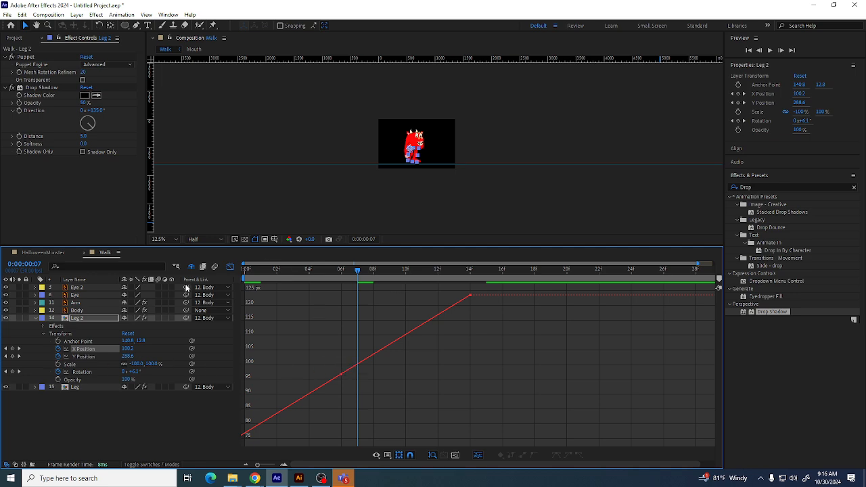
{"action": "left_click", "coordinate": [230, 266]}
{"action": "left_click_drag", "start_coordinate": [285, 318], "coordinate": [529, 319]}
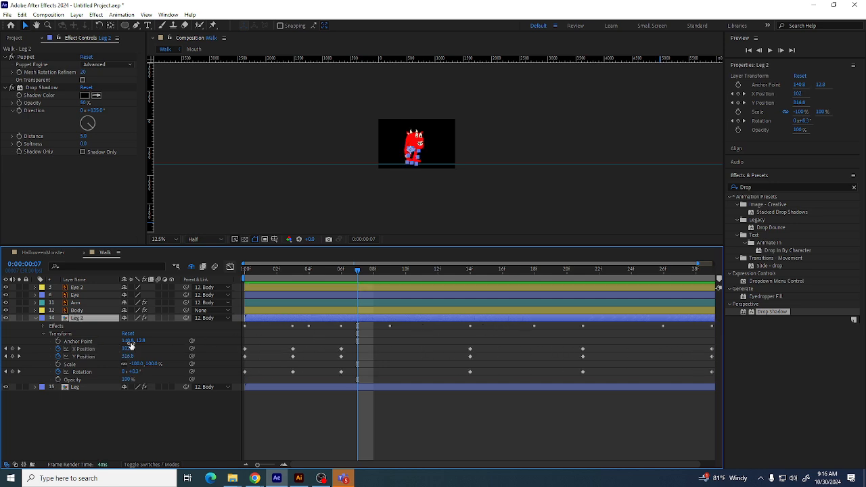
Delete all of Leg 2's X Position keyframes except the final one
{"action": "left_click", "coordinate": [84, 349]}
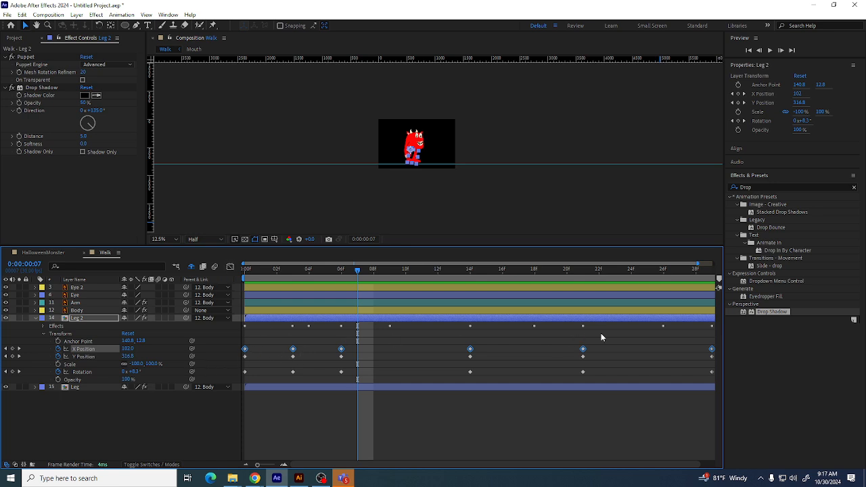
{"action": "left_click_drag", "start_coordinate": [708, 337], "coordinate": [234, 352]}
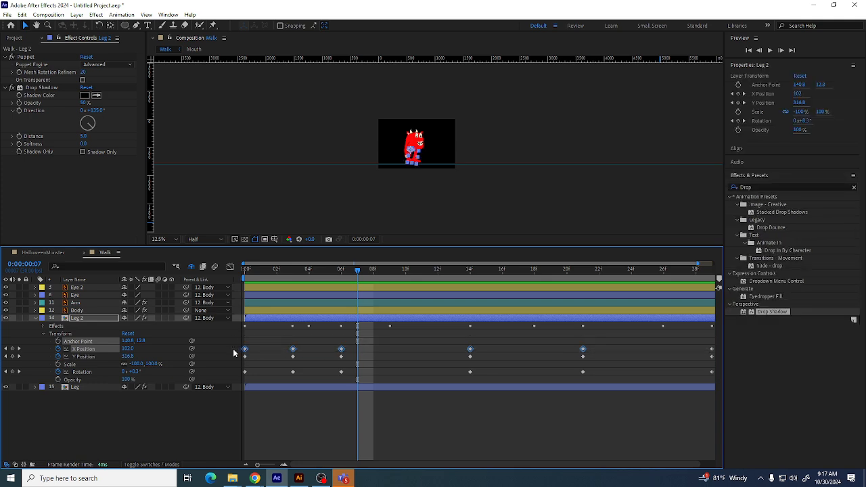
{"action": "key", "text": "Delete"}
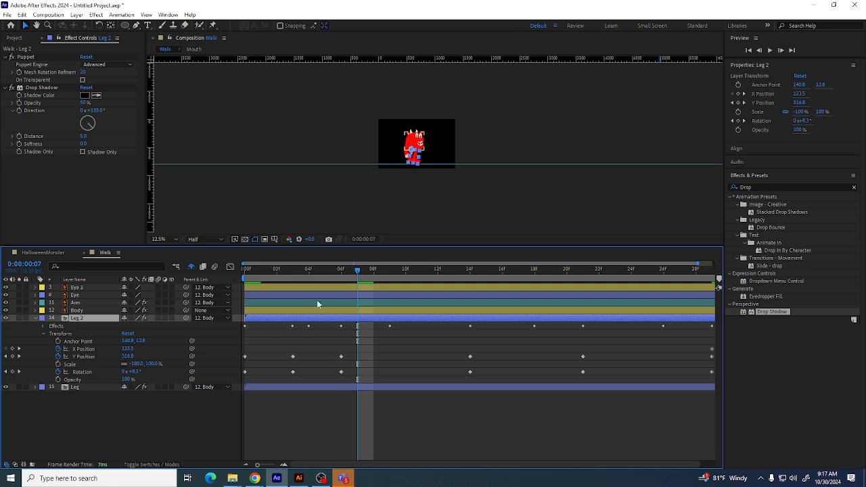
At the first frame, move Leg 2 in the viewer to about X 157.5, Y 308.8 to key its start pose
{"action": "left_click_drag", "start_coordinate": [253, 270], "coordinate": [231, 271]}
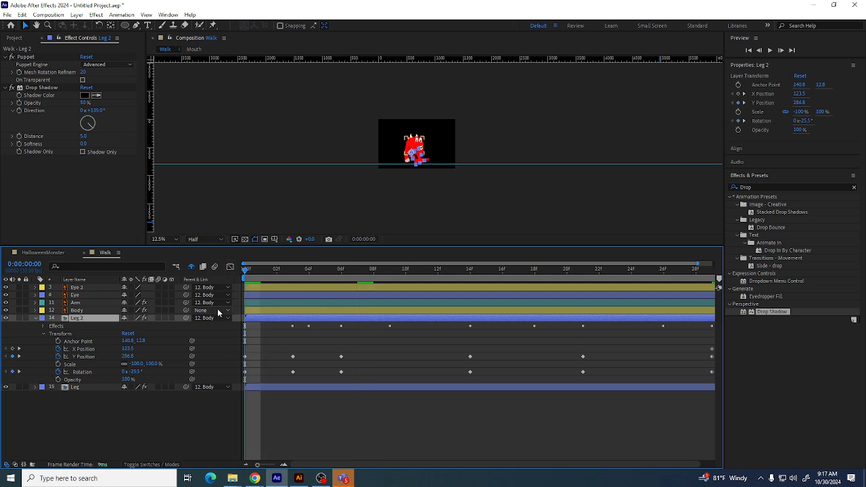
{"action": "key", "text": "period"}
{"action": "key", "text": "period"}
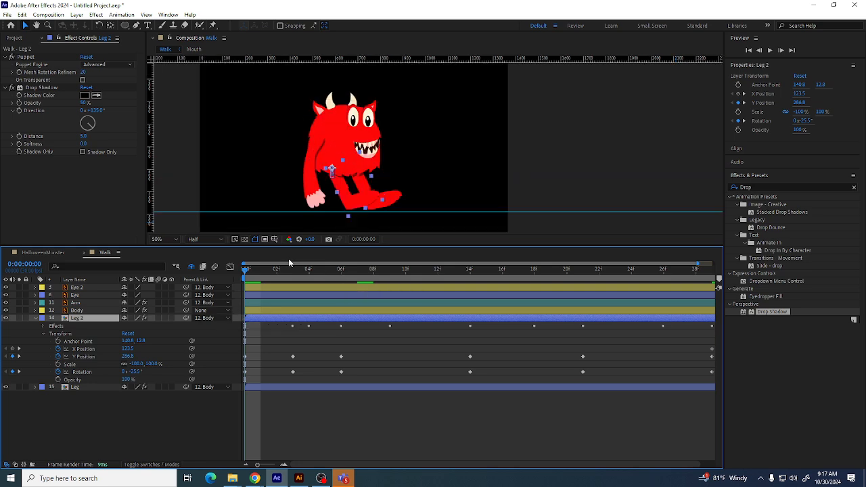
{"action": "mouse_move", "coordinate": [357, 187]}
{"action": "left_mouse_down"}
{"action": "mouse_move", "coordinate": [368, 197]}
{"action": "mouse_move", "coordinate": [353, 195]}
{"action": "left_mouse_up"}
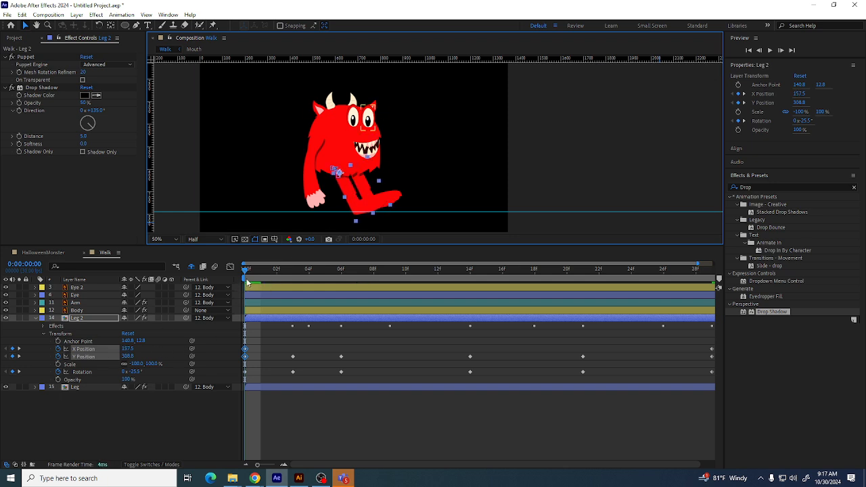
At frame 21, move Leg 2 forward to about X 184.9, Y 295.6 to key a new pose
{"action": "left_click_drag", "start_coordinate": [248, 283], "coordinate": [464, 303]}
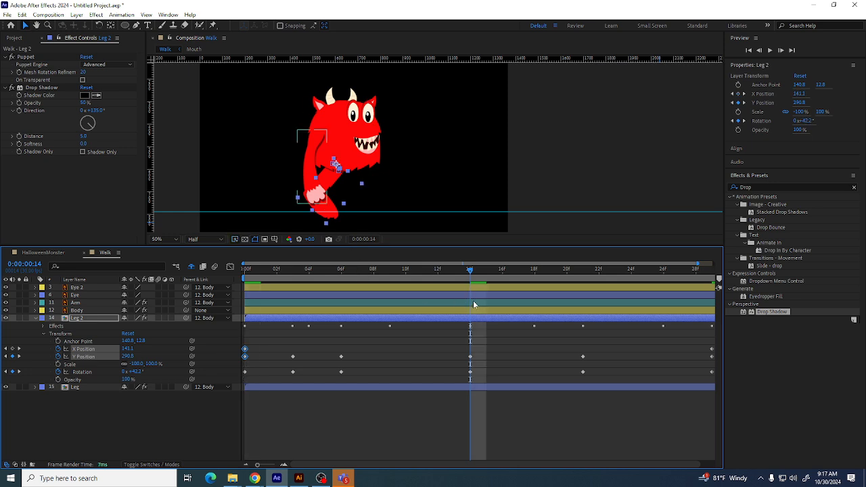
{"action": "left_click_drag", "start_coordinate": [471, 272], "coordinate": [575, 288]}
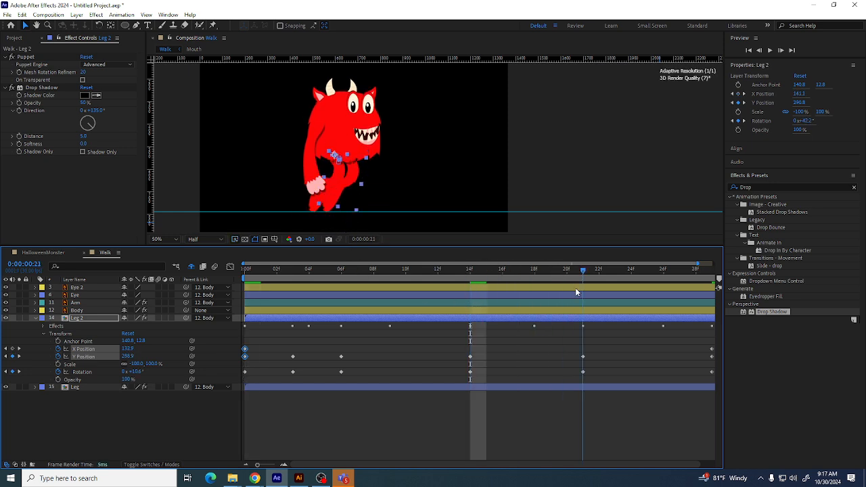
{"action": "left_click_drag", "start_coordinate": [333, 186], "coordinate": [344, 189]}
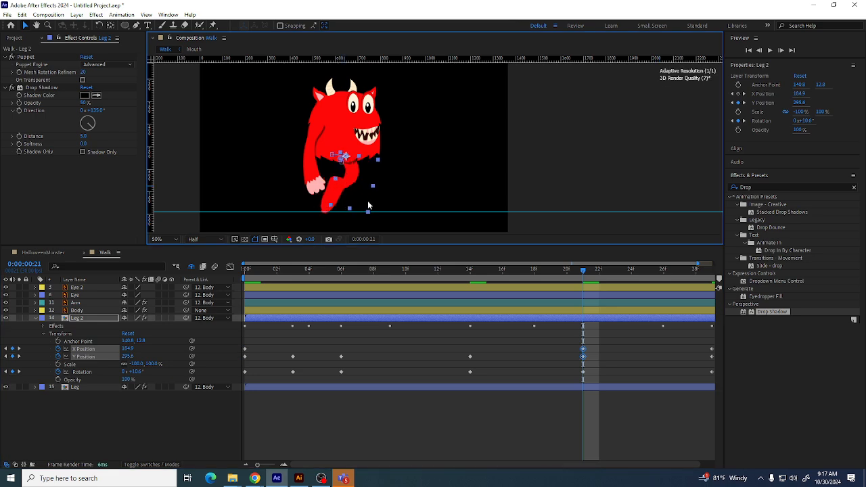
Copy Leg 2's first X Position keyframe and paste it at the last frame, 0:00:00:29
{"action": "key", "text": "End"}
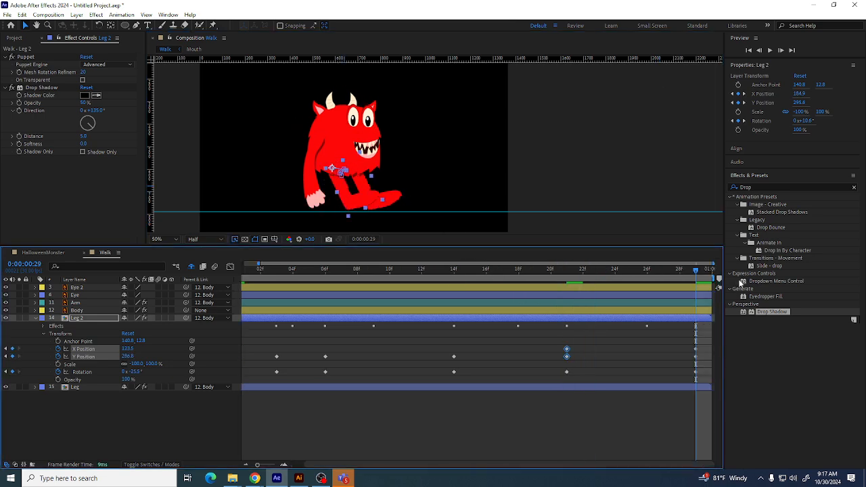
{"action": "left_click_drag", "start_coordinate": [257, 465], "coordinate": [232, 466]}
{"action": "left_click", "coordinate": [245, 348]}
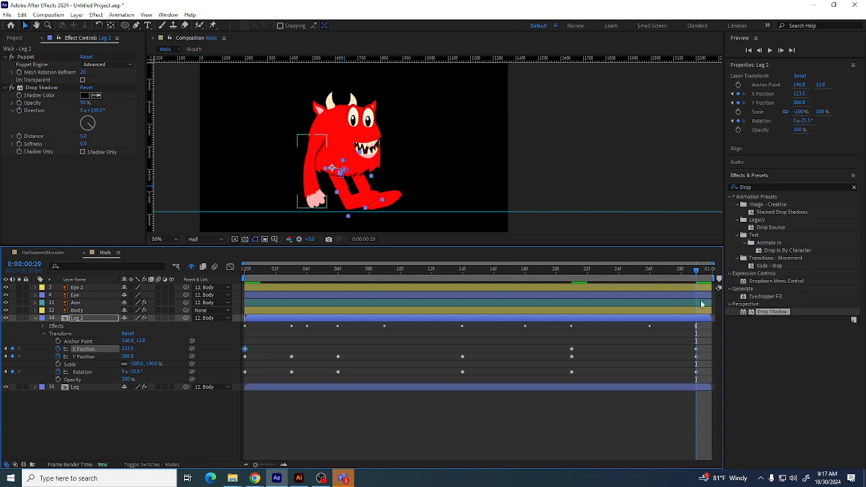
{"action": "left_click", "coordinate": [83, 350]}
{"action": "key", "text": "ctrl+v"}
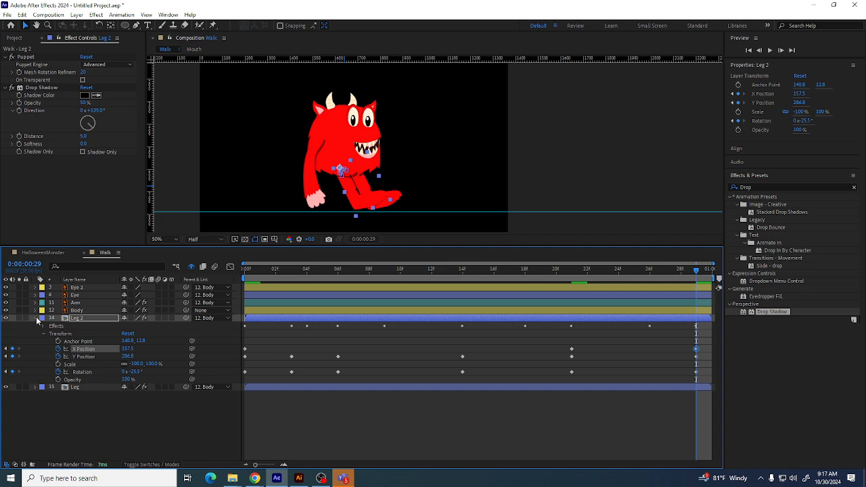
Shift the Leg 2 layer about 15 frames earlier in the timeline
{"action": "left_click", "coordinate": [36, 318]}
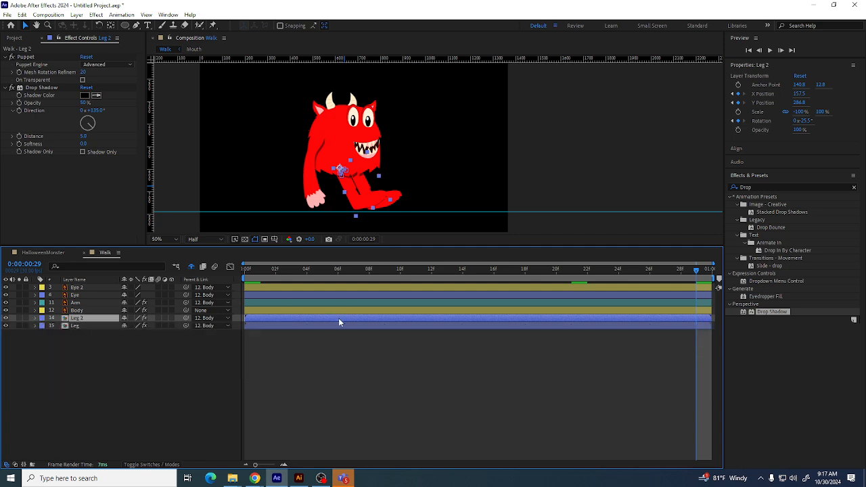
{"action": "left_click_drag", "start_coordinate": [339, 321], "coordinate": [103, 325]}
{"action": "left_click", "coordinate": [81, 341]}
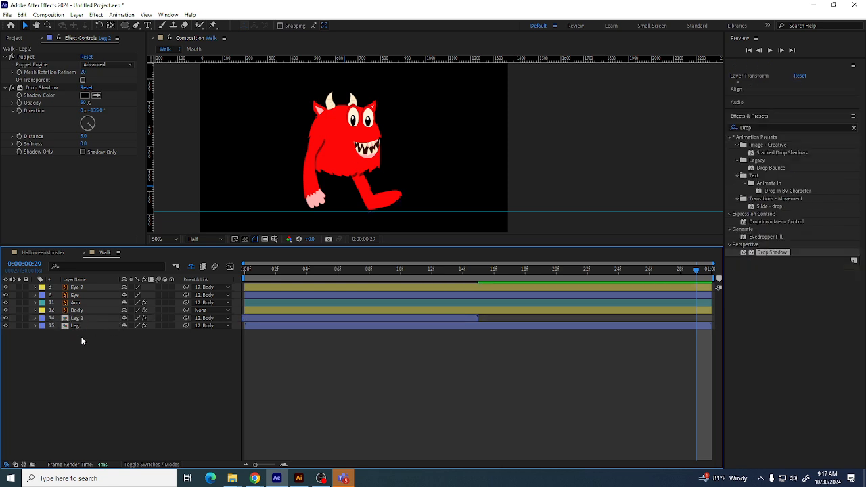
Duplicate Leg 2 and move the Leg 3 copy to start at frame 14
{"action": "left_click_drag", "start_coordinate": [501, 270], "coordinate": [463, 270]}
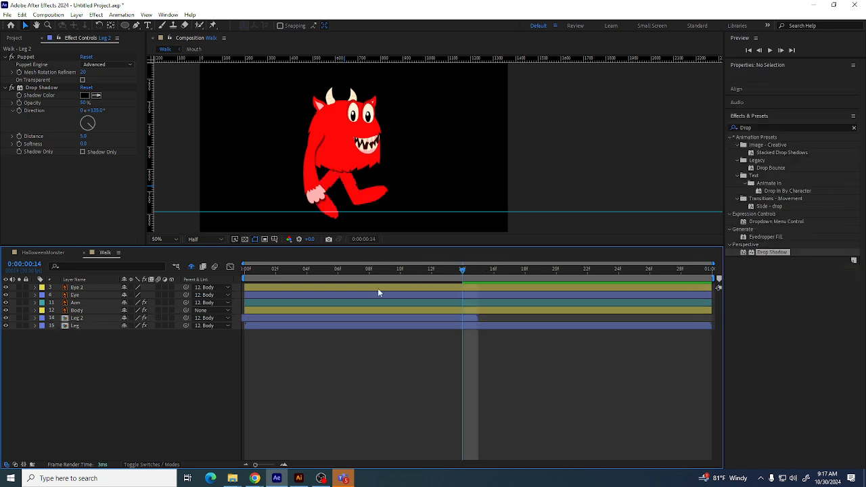
{"action": "left_click", "coordinate": [75, 318]}
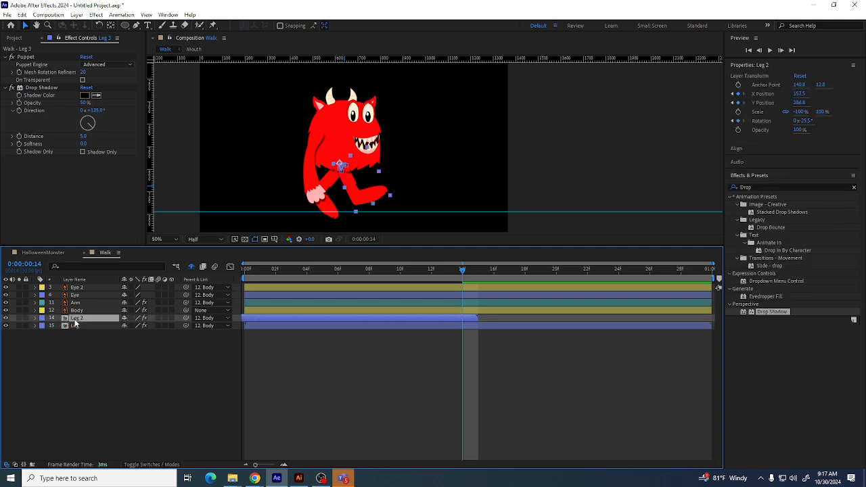
{"action": "key", "text": "ctrl+d"}
{"action": "left_click_drag", "start_coordinate": [266, 318], "coordinate": [522, 329]}
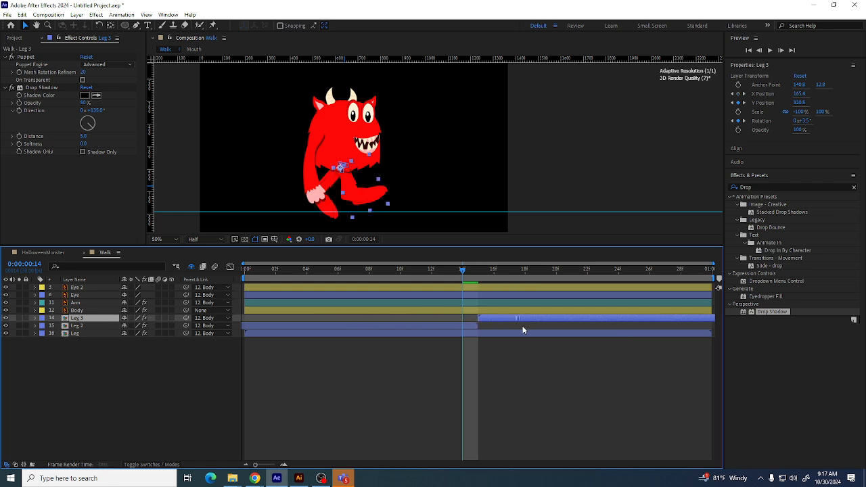
Select Leg 2 and Leg 3 together and pre-compose them into Pre-comp 1
{"action": "left_click", "coordinate": [466, 325], "text": "shift"}
{"action": "left_click_drag", "start_coordinate": [451, 273], "coordinate": [250, 319]}
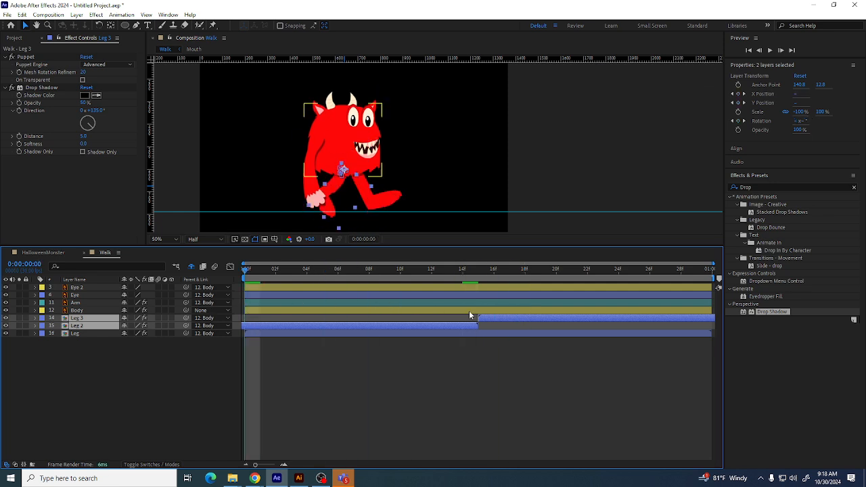
{"action": "right_click", "coordinate": [493, 317]}
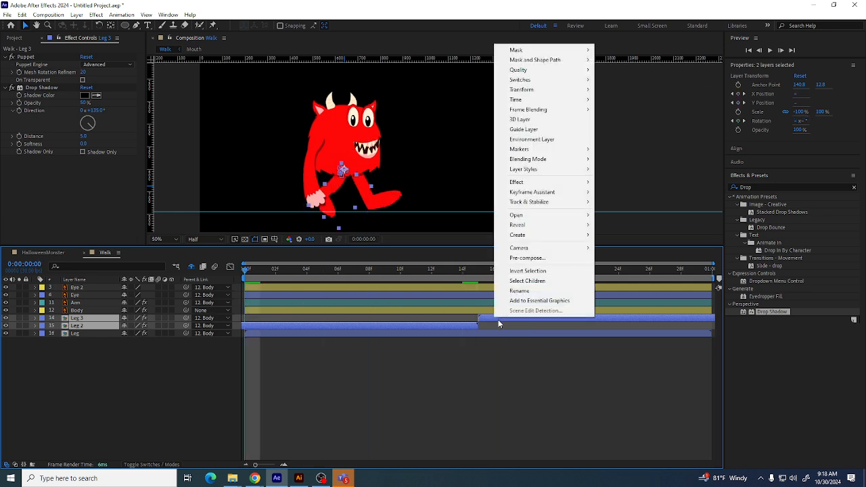
{"action": "left_click", "coordinate": [527, 257]}
{"action": "left_click", "coordinate": [455, 298]}
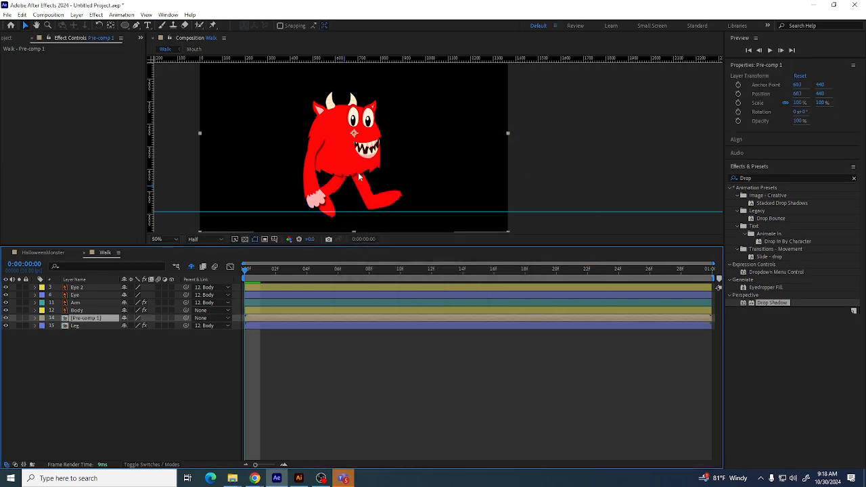
Reposition Pre-comp 1's anchor point near the hip and nudge the layer slightly left in the viewer
{"action": "left_click", "coordinate": [111, 26]}
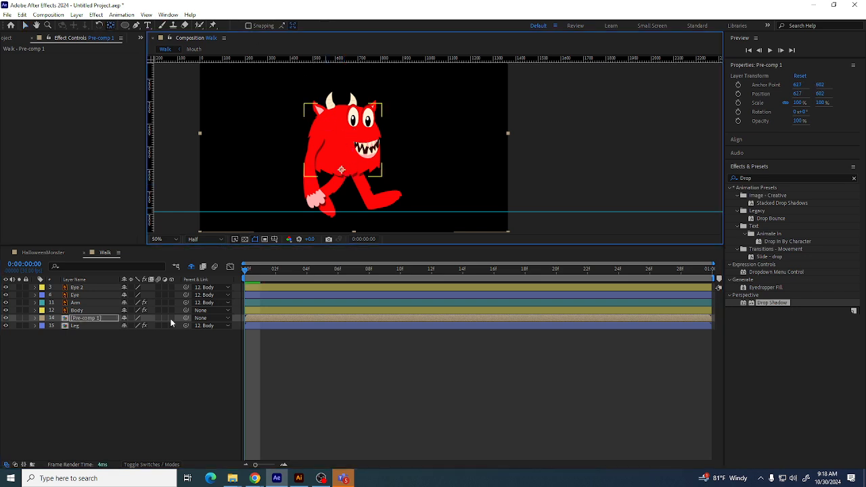
{"action": "left_click", "coordinate": [88, 310]}
{"action": "left_click", "coordinate": [91, 317]}
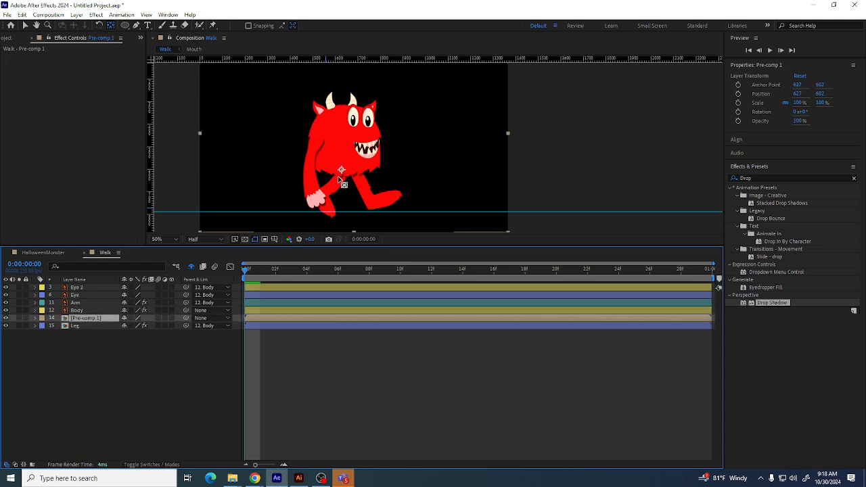
{"action": "left_click", "coordinate": [25, 25]}
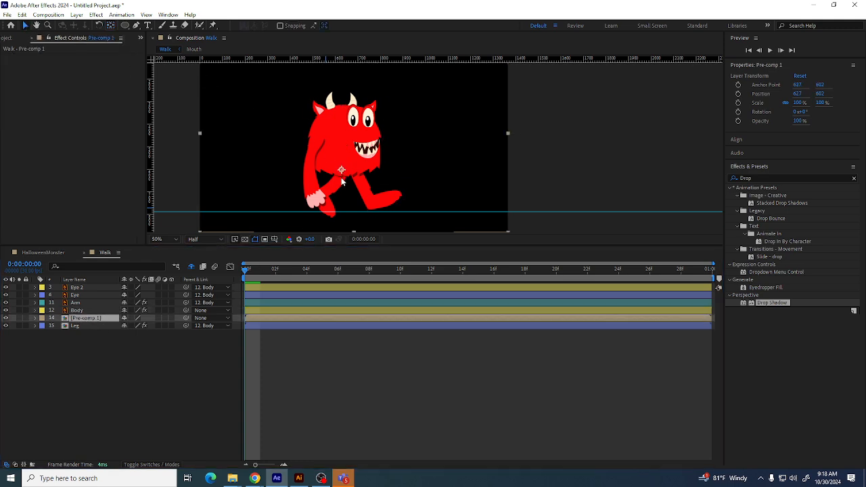
{"action": "left_click_drag", "start_coordinate": [341, 181], "coordinate": [334, 181]}
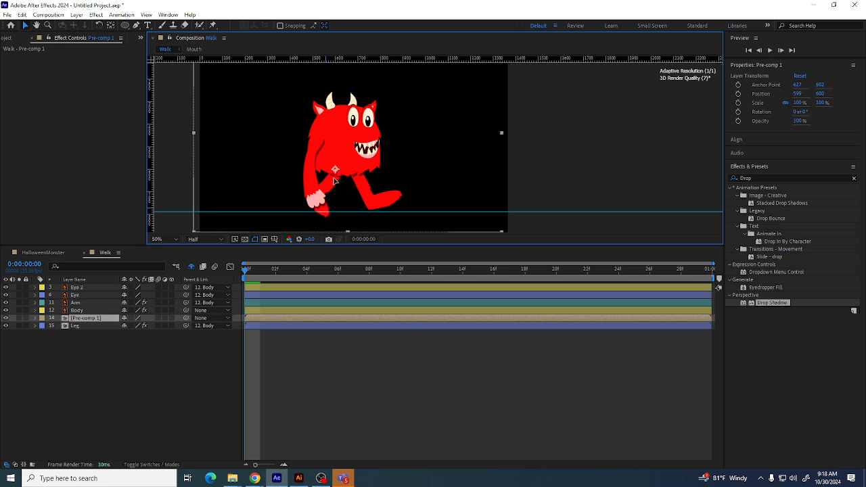
Parent Pre-comp 1 to the Body layer
{"action": "left_click_drag", "start_coordinate": [248, 271], "coordinate": [277, 280]}
{"action": "left_click_drag", "start_coordinate": [273, 280], "coordinate": [205, 280]}
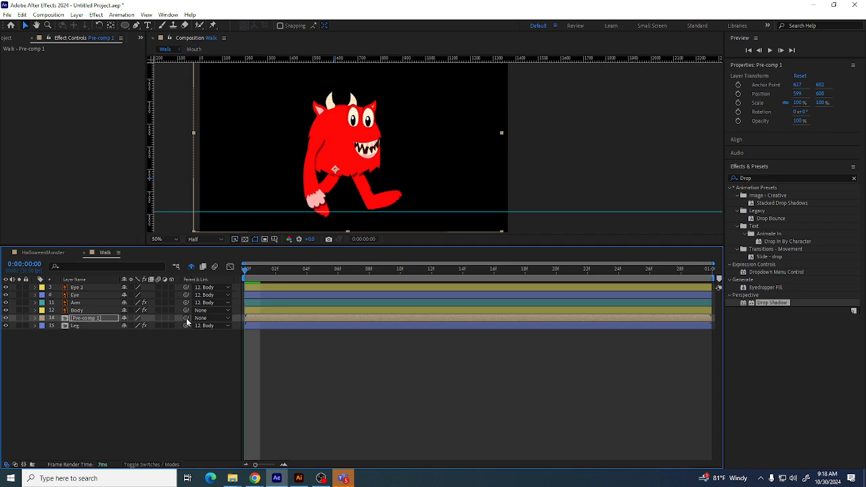
{"action": "left_click_drag", "start_coordinate": [187, 322], "coordinate": [77, 309]}
Play back the walk cycle from the first frame
{"action": "left_click_drag", "start_coordinate": [247, 270], "coordinate": [161, 279]}
{"action": "key", "text": "space"}
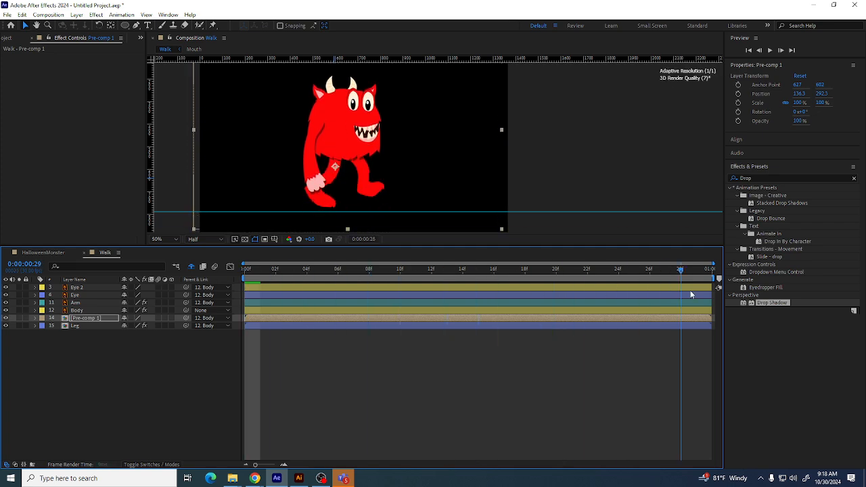
{"action": "key", "text": "space"}
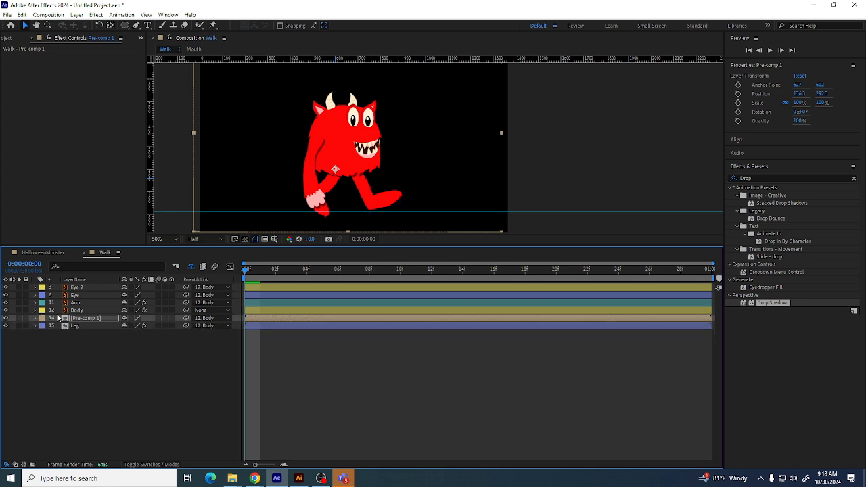
Rotate the Arm layer back to about -31.5° with the Rotation tool
{"action": "left_click", "coordinate": [86, 303]}
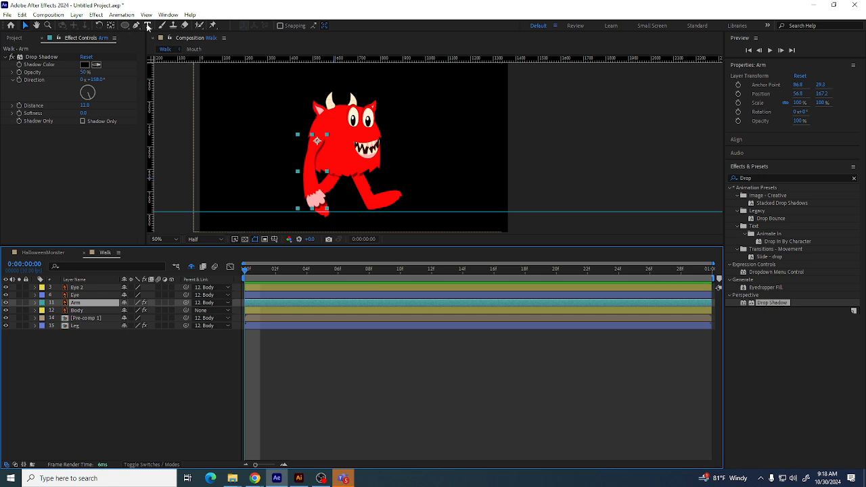
{"action": "left_click", "coordinate": [100, 26]}
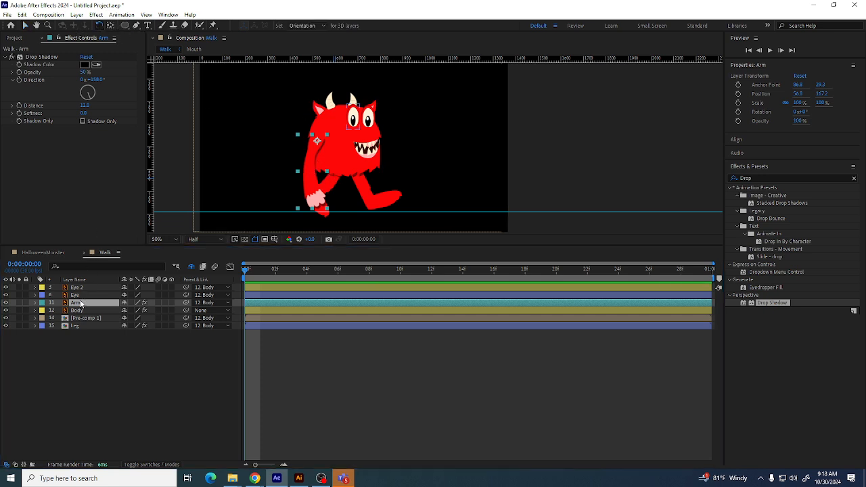
{"action": "left_click", "coordinate": [35, 302]}
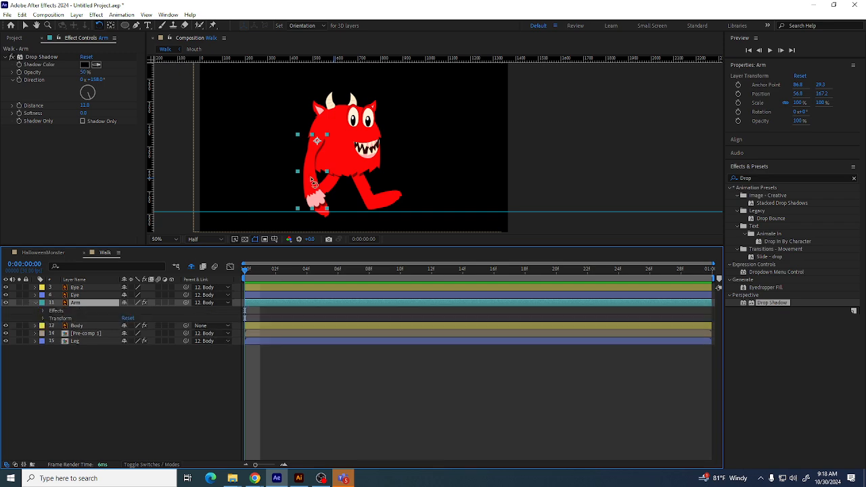
{"action": "left_click_drag", "start_coordinate": [309, 178], "coordinate": [332, 179]}
Set Rotation keyframes for the arm at the first and last frames
{"action": "left_click", "coordinate": [42, 318]}
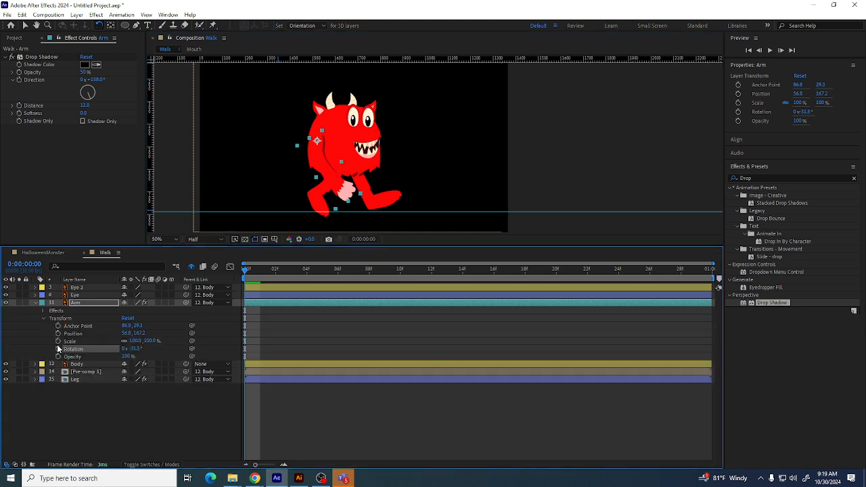
{"action": "left_click", "coordinate": [58, 348]}
{"action": "left_click", "coordinate": [259, 273]}
{"action": "key", "text": "End"}
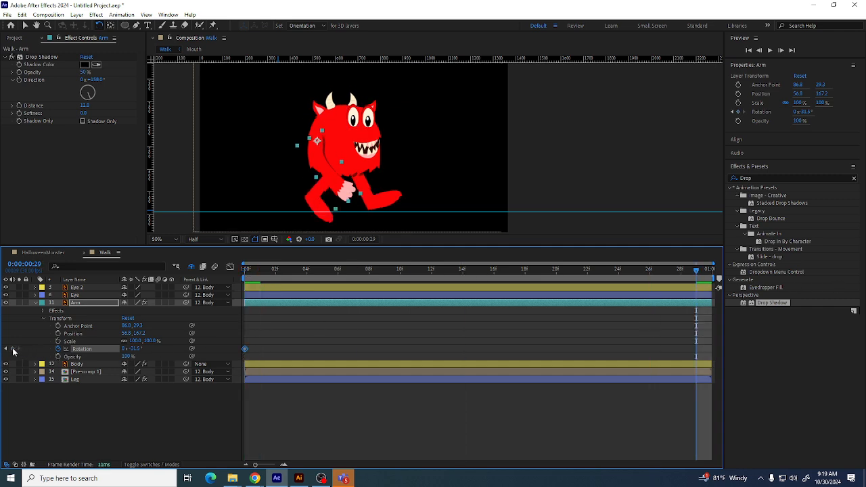
{"action": "left_click", "coordinate": [13, 349]}
At frame 14, rotate the arm forward to about 33.3°
{"action": "left_click_drag", "start_coordinate": [458, 270], "coordinate": [475, 274]}
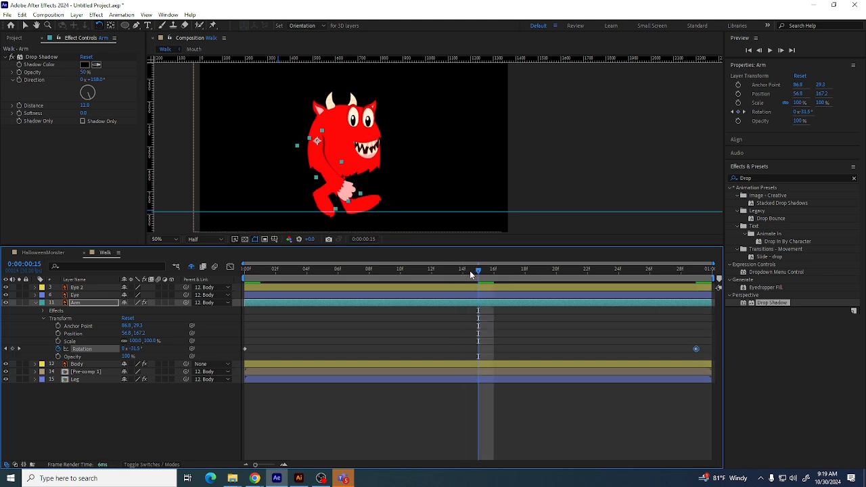
{"action": "left_click", "coordinate": [463, 273]}
{"action": "left_click_drag", "start_coordinate": [332, 165], "coordinate": [296, 166]}
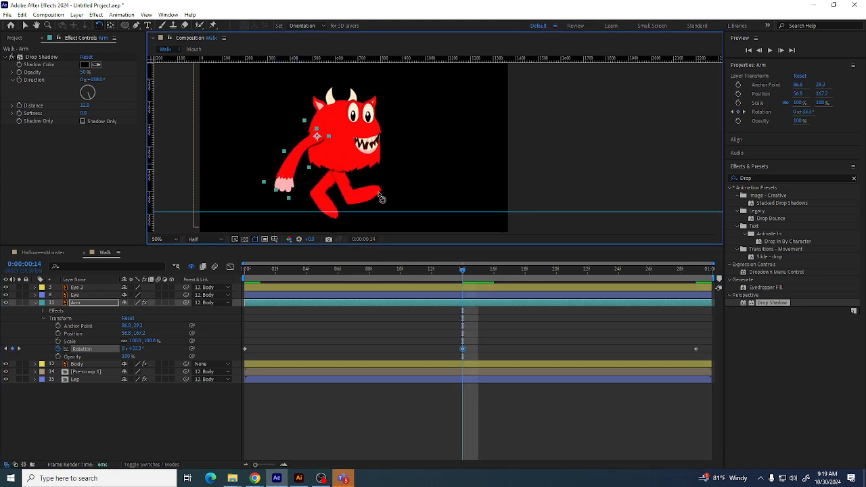
Play back the walk with the swinging arm from the start
{"action": "left_click_drag", "start_coordinate": [462, 271], "coordinate": [140, 277]}
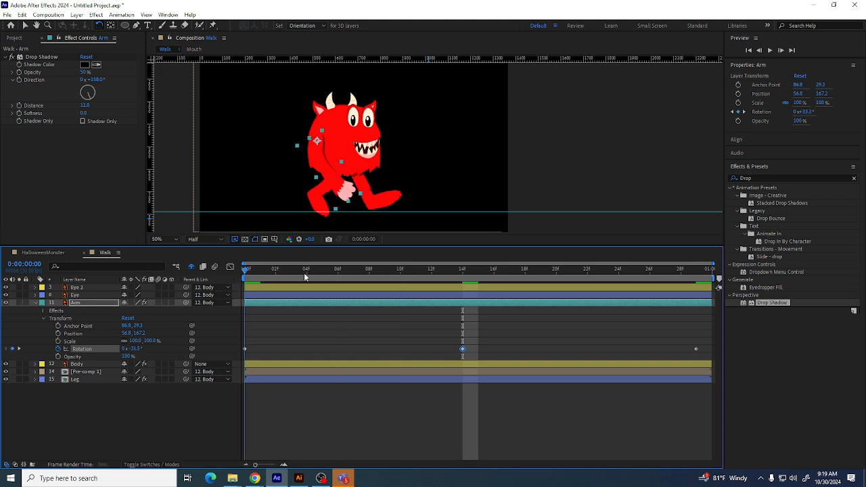
{"action": "key", "text": "space"}
{"action": "key", "text": "space"}
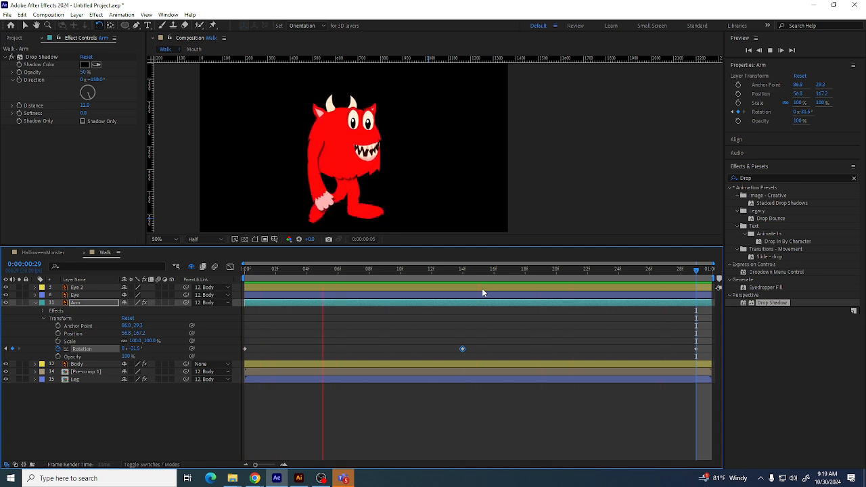
{"action": "key", "text": "space"}
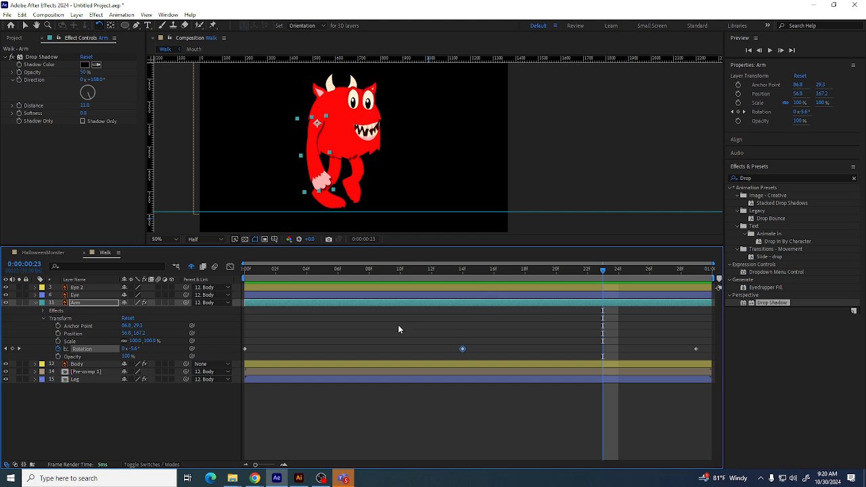
Reveal all hidden layers and open the Ear layer's Transform properties
{"action": "left_click", "coordinate": [35, 302]}
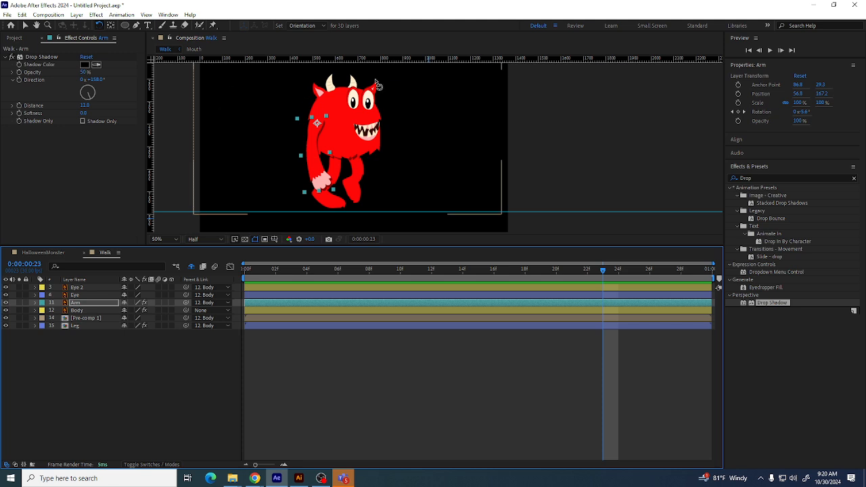
{"action": "left_click", "coordinate": [102, 374]}
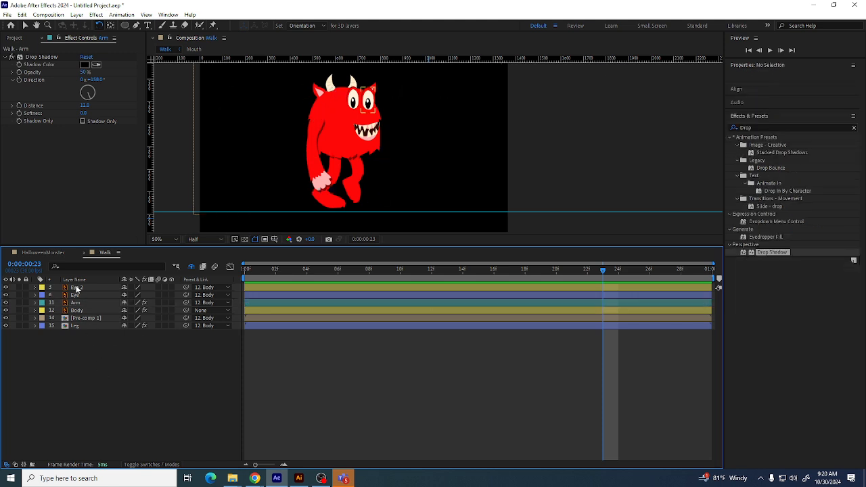
{"action": "left_click", "coordinate": [196, 267]}
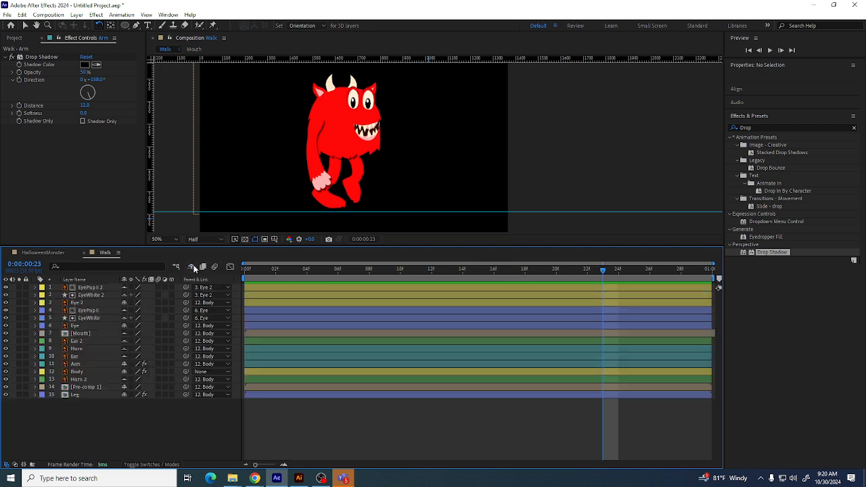
{"action": "left_click", "coordinate": [76, 356]}
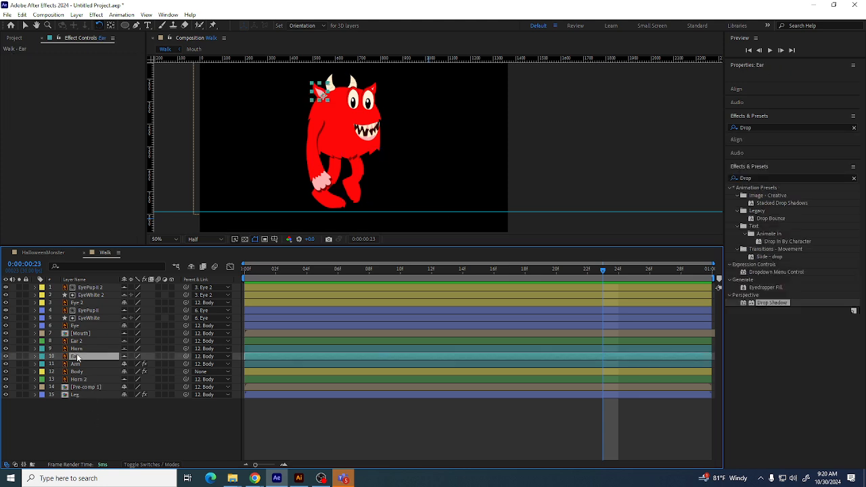
{"action": "left_click", "coordinate": [35, 356]}
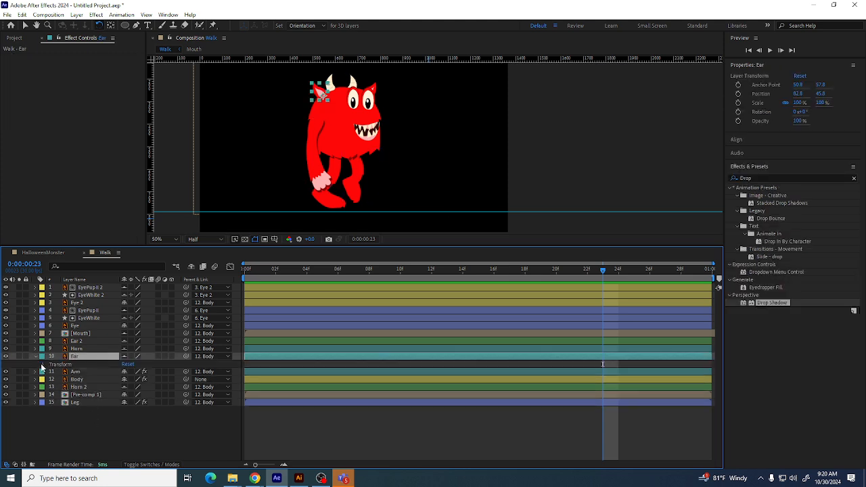
{"action": "left_click", "coordinate": [43, 364]}
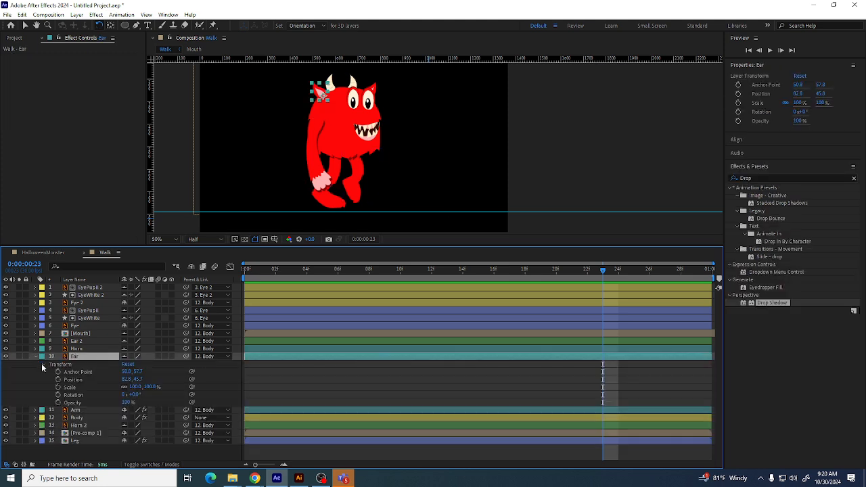
{"action": "left_click", "coordinate": [73, 379]}
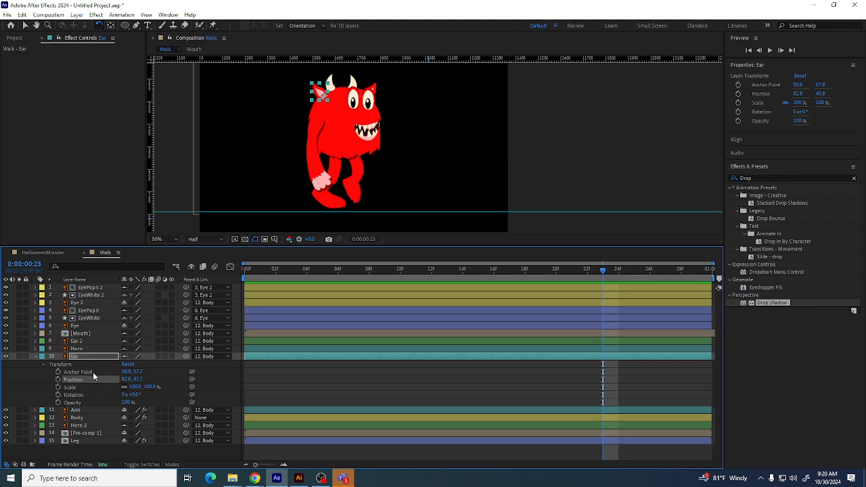
Toggle Position keyframing on the Ear layer at the first frame
{"action": "left_click", "coordinate": [58, 380]}
{"action": "left_click_drag", "start_coordinate": [593, 270], "coordinate": [173, 326]}
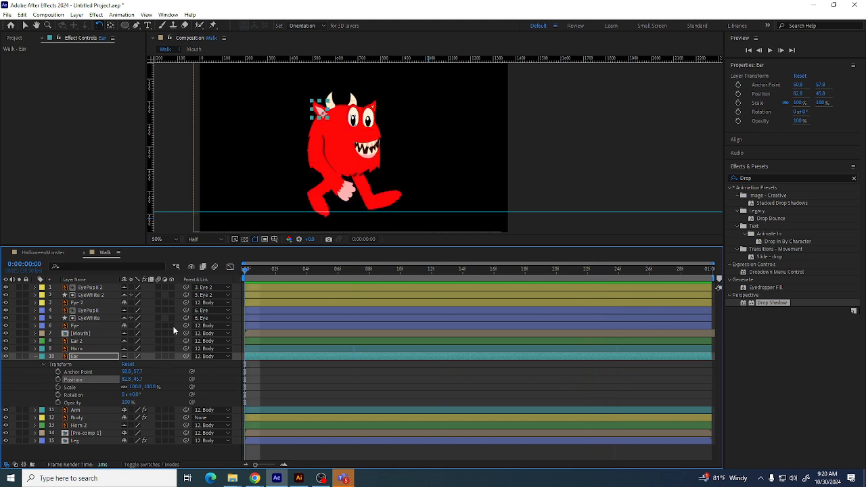
{"action": "left_click", "coordinate": [58, 379]}
{"action": "left_click_drag", "start_coordinate": [245, 271], "coordinate": [780, 286]}
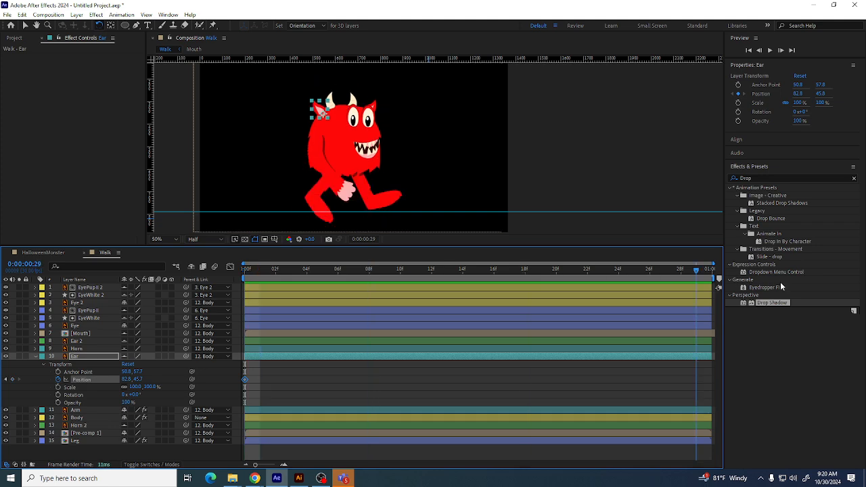
{"action": "left_click", "coordinate": [58, 379]}
{"action": "left_click_drag", "start_coordinate": [276, 272], "coordinate": [478, 278]}
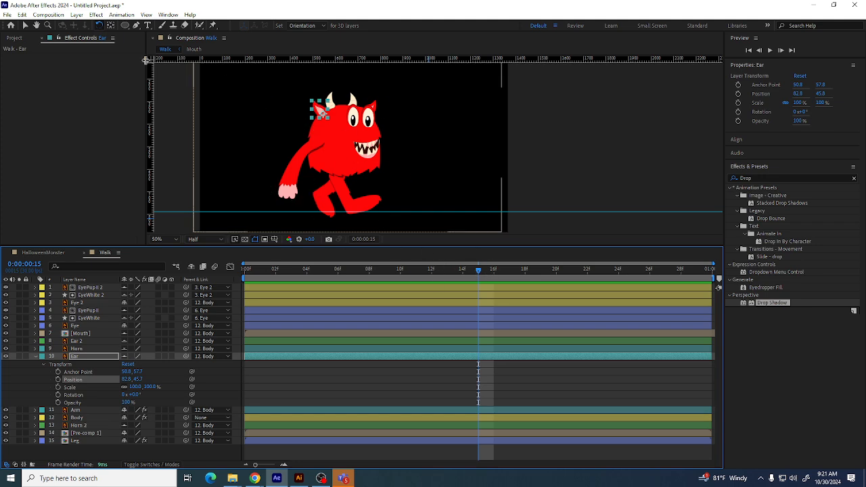
{"action": "left_click", "coordinate": [26, 26]}
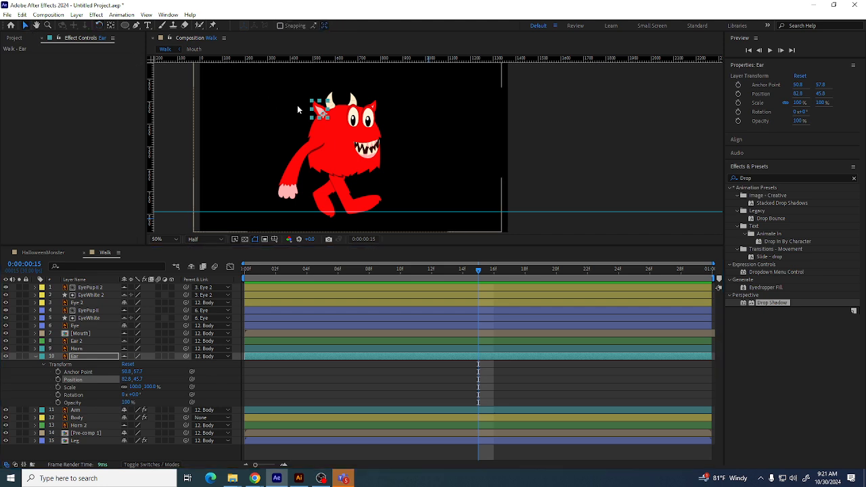
{"action": "left_click_drag", "start_coordinate": [317, 110], "coordinate": [335, 107]}
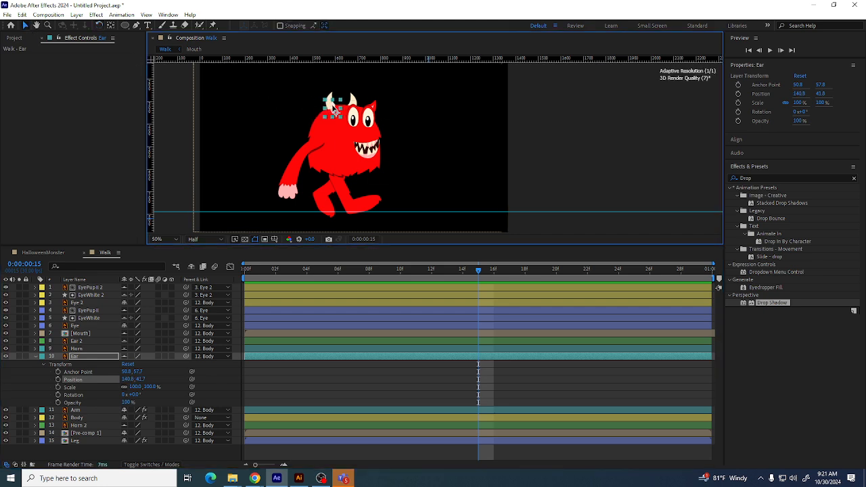
{"action": "left_click_drag", "start_coordinate": [476, 271], "coordinate": [239, 293]}
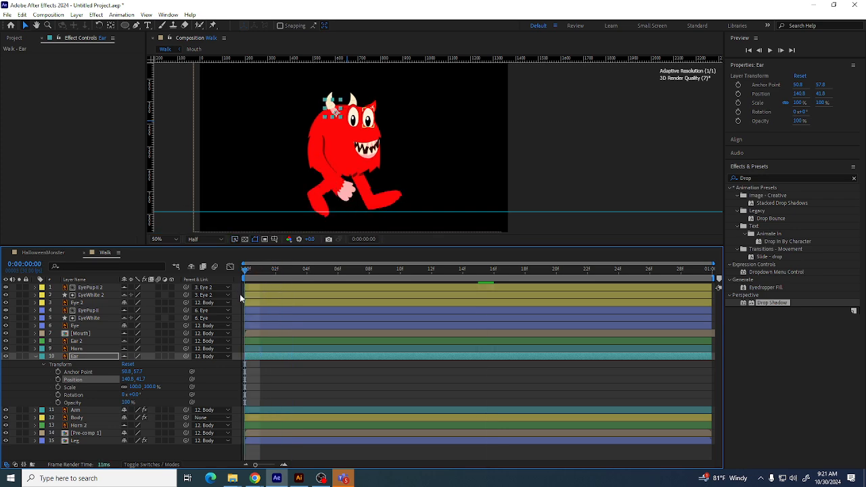
{"action": "key", "text": "ctrl+z"}
Undo the recent Position keyframe changes on the ear
{"action": "left_click", "coordinate": [57, 379]}
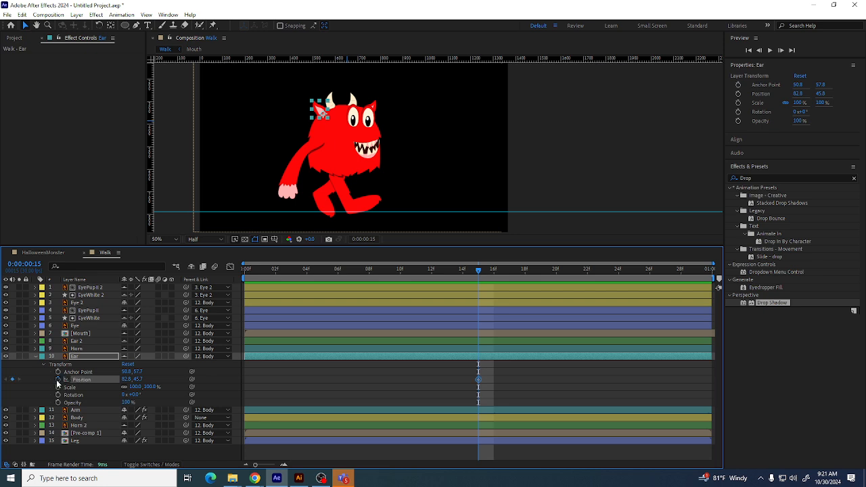
{"action": "left_click_drag", "start_coordinate": [266, 273], "coordinate": [232, 288]}
{"action": "key", "text": "ctrl+z"}
{"action": "key", "text": "ctrl+z"}
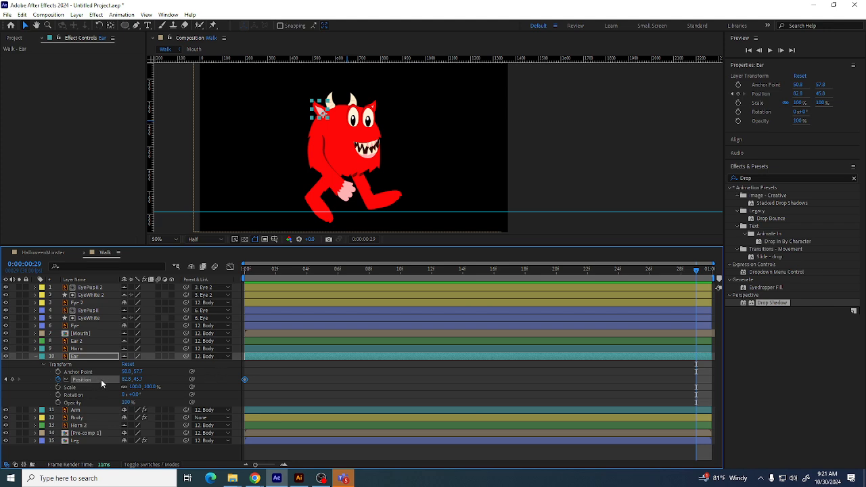
Keyframe the ear's Position at the last frame and move the ear to about 92.6, 43.9 at frame 15
{"action": "left_click", "coordinate": [13, 379]}
{"action": "left_click", "coordinate": [488, 272]}
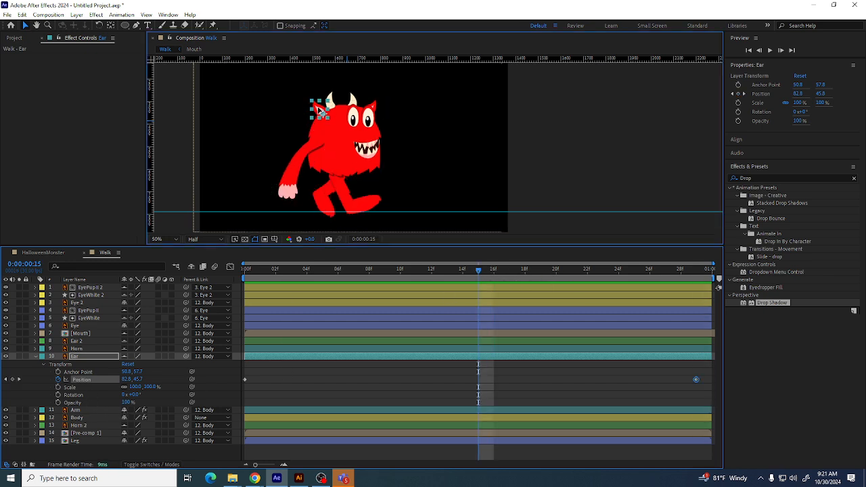
{"action": "left_click_drag", "start_coordinate": [319, 109], "coordinate": [334, 105]}
Parent the Horn layer to the Ear layer
{"action": "left_click_drag", "start_coordinate": [468, 272], "coordinate": [279, 284]}
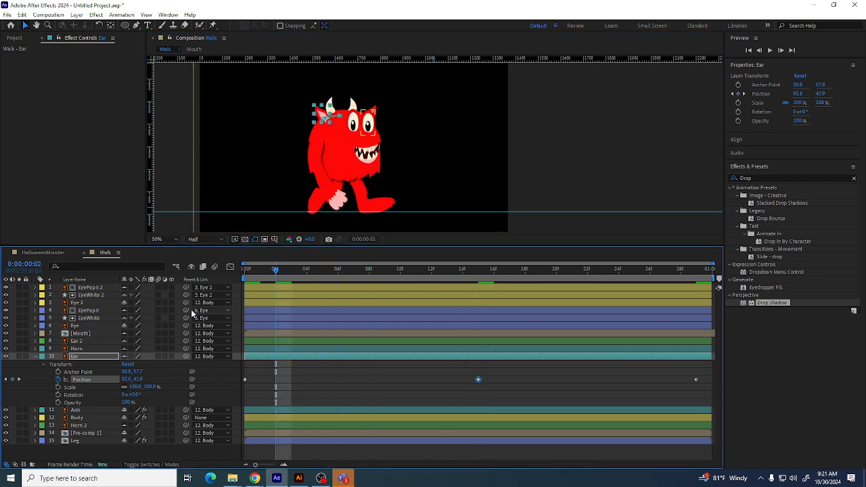
{"action": "left_click", "coordinate": [34, 356]}
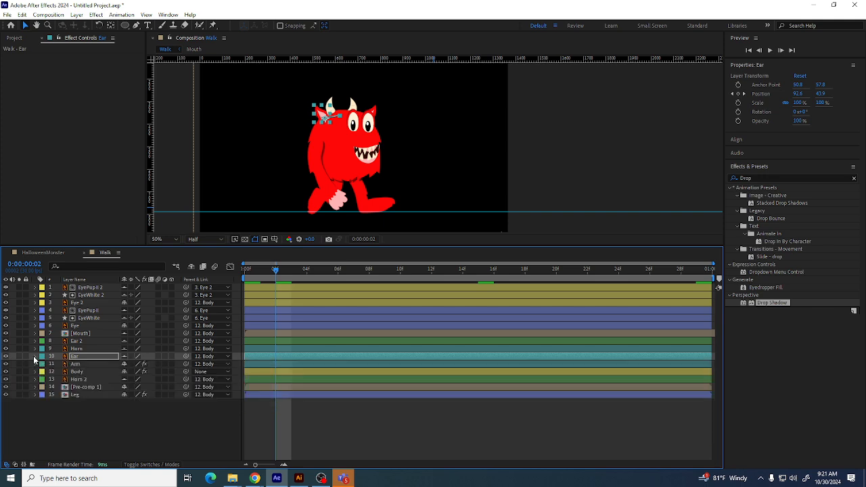
{"action": "left_click", "coordinate": [68, 348]}
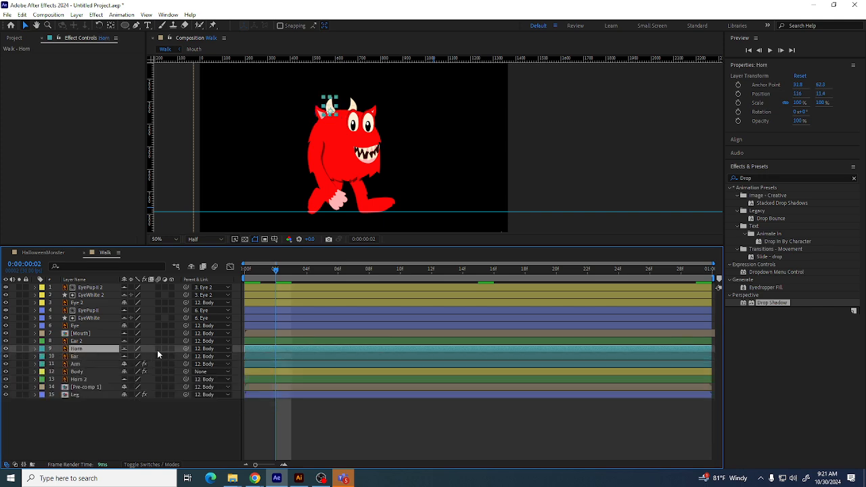
{"action": "left_click", "coordinate": [70, 359]}
{"action": "left_click_drag", "start_coordinate": [186, 356], "coordinate": [75, 357]}
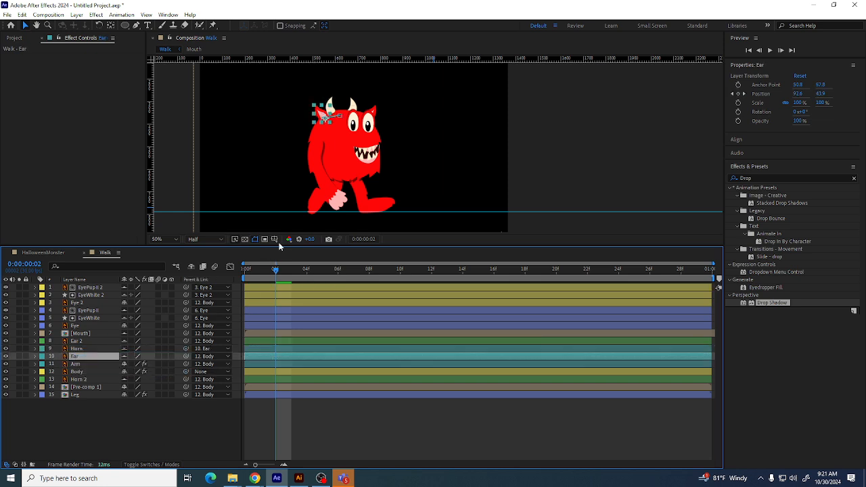
Scrub through the timeline to check the ear and horn motion
{"action": "left_click_drag", "start_coordinate": [275, 268], "coordinate": [216, 269]}
{"action": "left_click_drag", "start_coordinate": [263, 272], "coordinate": [386, 269]}
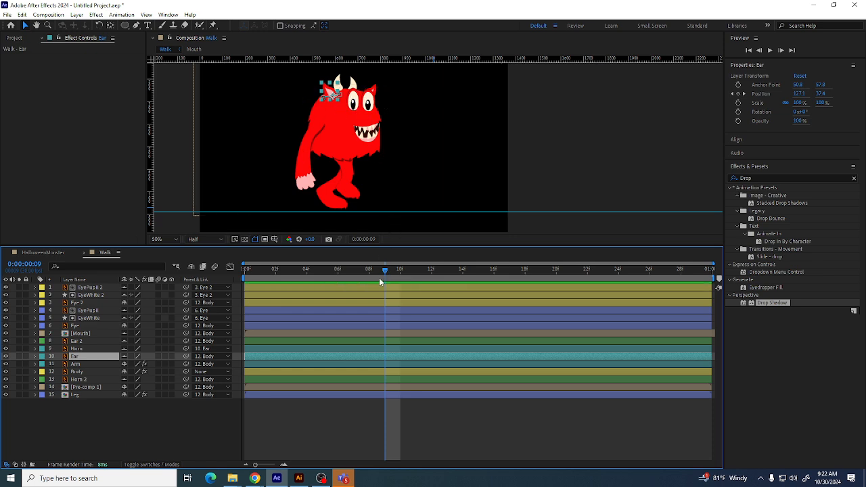
{"action": "left_click_drag", "start_coordinate": [370, 277], "coordinate": [307, 277]}
{"action": "left_click_drag", "start_coordinate": [245, 285], "coordinate": [195, 283]}
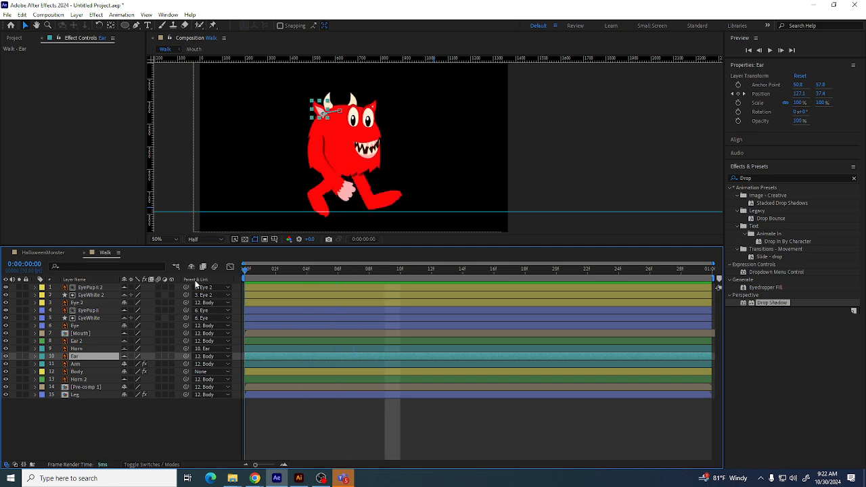
Select the Ear 2, Horn and Ear layers in turn and toggle the Ear layer's visibility to inspect them
{"action": "left_click", "coordinate": [79, 342]}
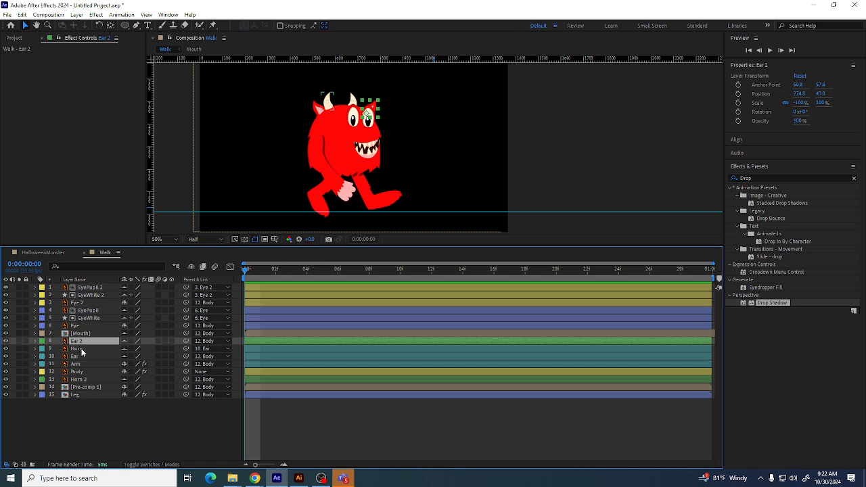
{"action": "left_click", "coordinate": [82, 349]}
{"action": "left_click", "coordinate": [80, 341]}
{"action": "left_click", "coordinate": [81, 349]}
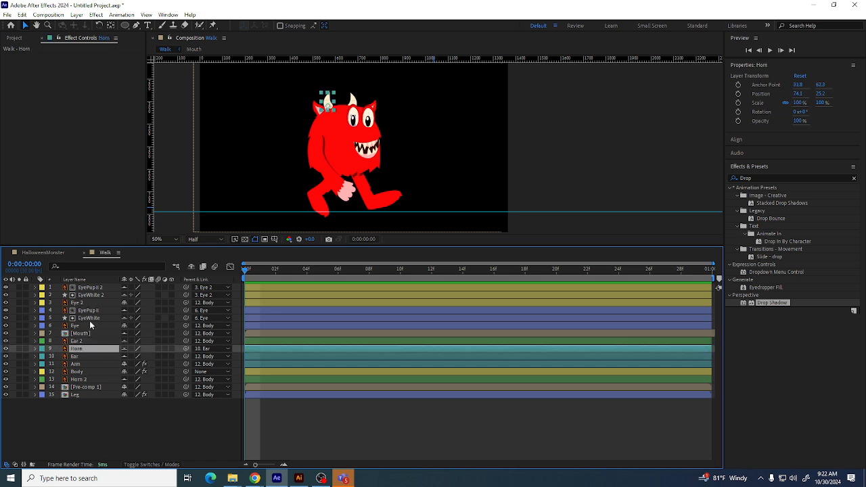
{"action": "left_click", "coordinate": [71, 356]}
{"action": "left_click", "coordinate": [5, 357]}
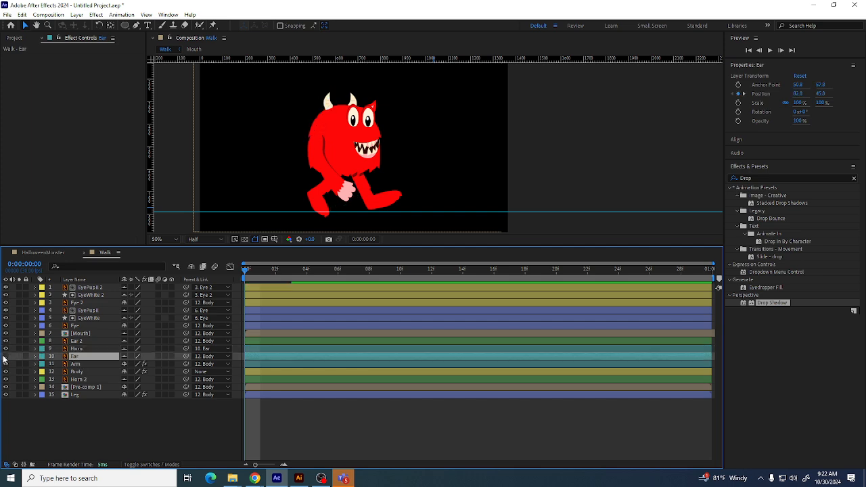
{"action": "left_click", "coordinate": [5, 357]}
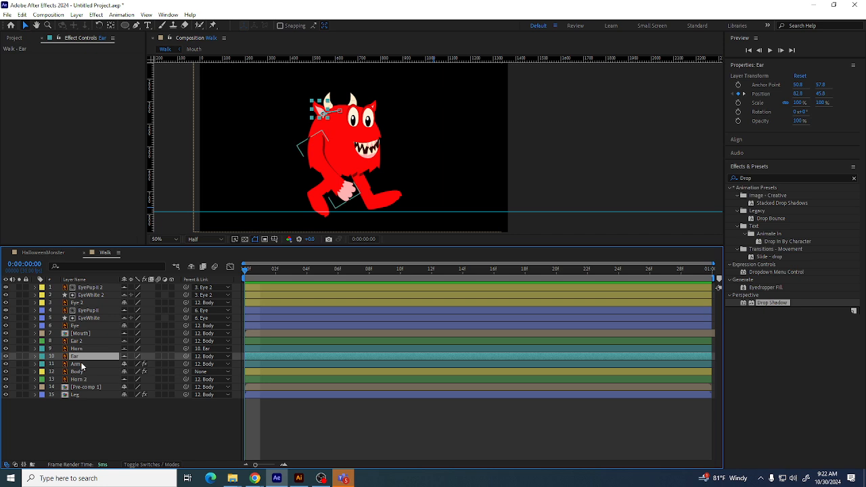
Keyframe Ear 2's Position at the first and last frames and move the ear to about 250.8, 21.9 at frame 15
{"action": "left_click", "coordinate": [49, 342]}
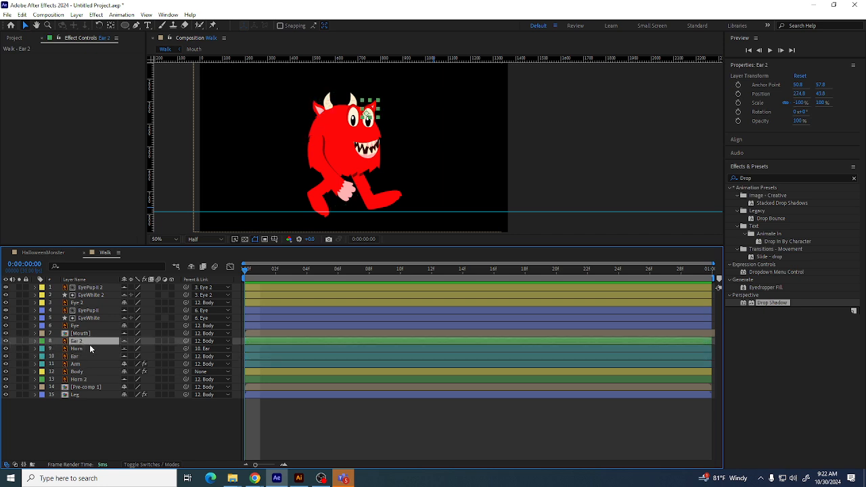
{"action": "left_click", "coordinate": [35, 341]}
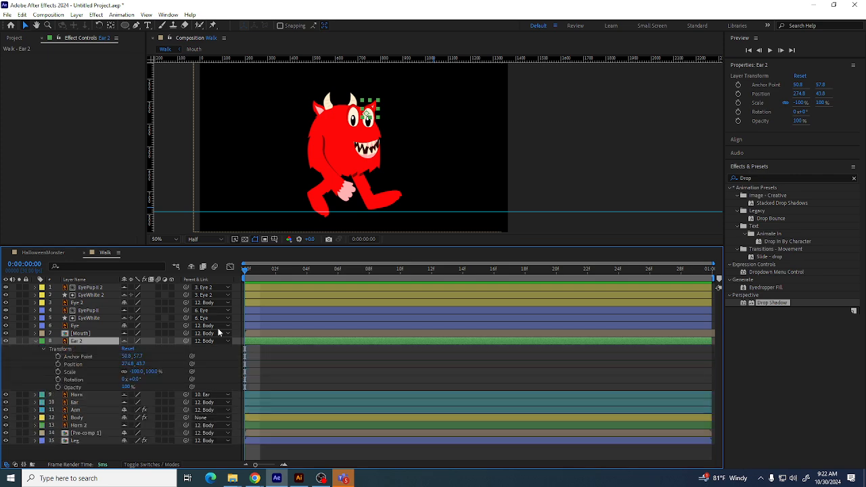
{"action": "left_click", "coordinate": [58, 364]}
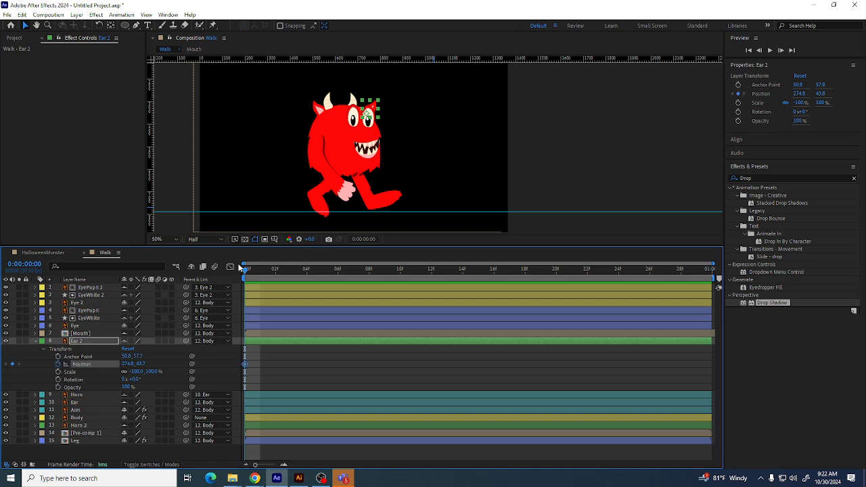
{"action": "left_click_drag", "start_coordinate": [244, 270], "coordinate": [696, 269]}
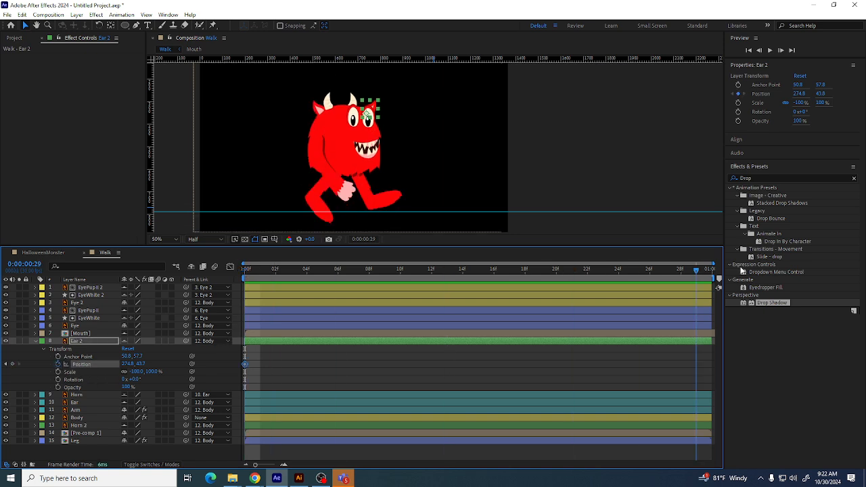
{"action": "left_click", "coordinate": [14, 365]}
{"action": "left_click", "coordinate": [477, 269]}
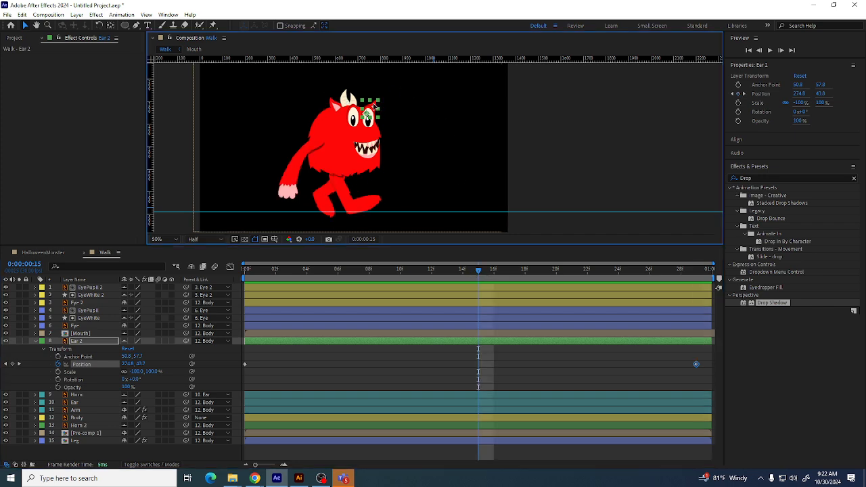
{"action": "mouse_move", "coordinate": [376, 108]}
{"action": "left_mouse_down"}
{"action": "mouse_move", "coordinate": [360, 102]}
{"action": "mouse_move", "coordinate": [369, 101]}
{"action": "left_mouse_up"}
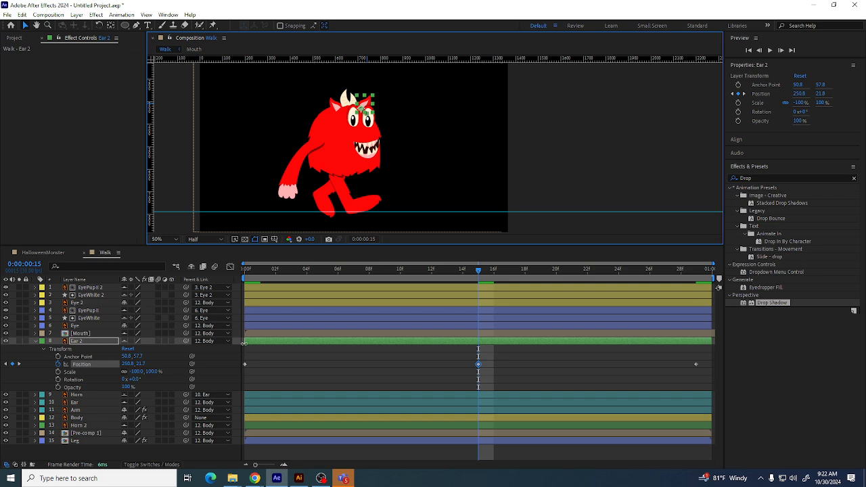
{"action": "left_click_drag", "start_coordinate": [477, 271], "coordinate": [249, 294]}
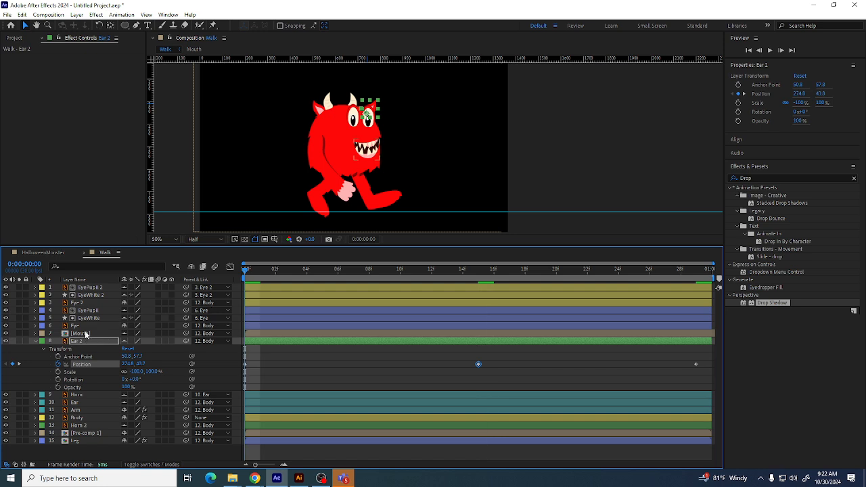
{"action": "left_click", "coordinate": [36, 344]}
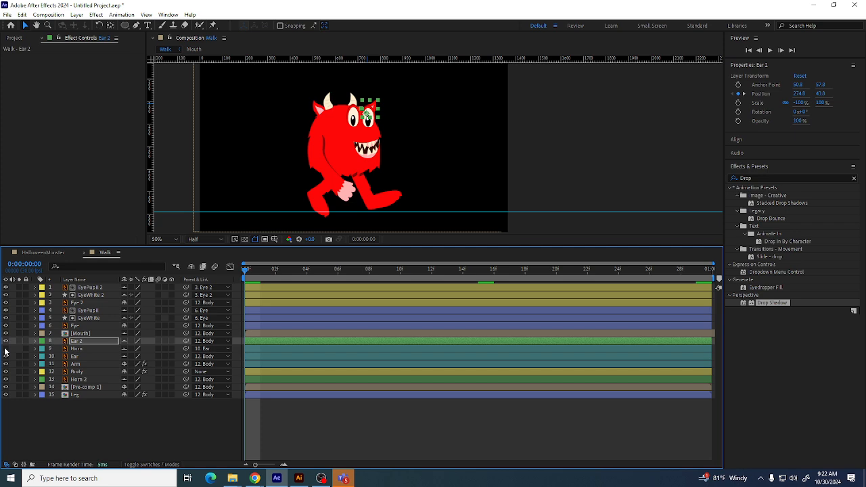
Parent the Horn 2 layer to the Ear 2 layer
{"action": "left_click", "coordinate": [102, 379]}
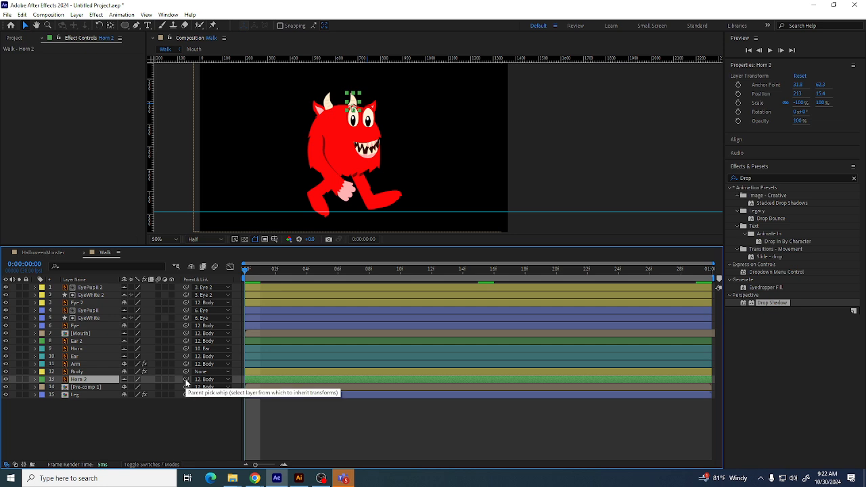
{"action": "left_click_drag", "start_coordinate": [186, 383], "coordinate": [84, 376]}
{"action": "left_click", "coordinate": [78, 342]}
{"action": "left_click_drag", "start_coordinate": [246, 269], "coordinate": [164, 274]}
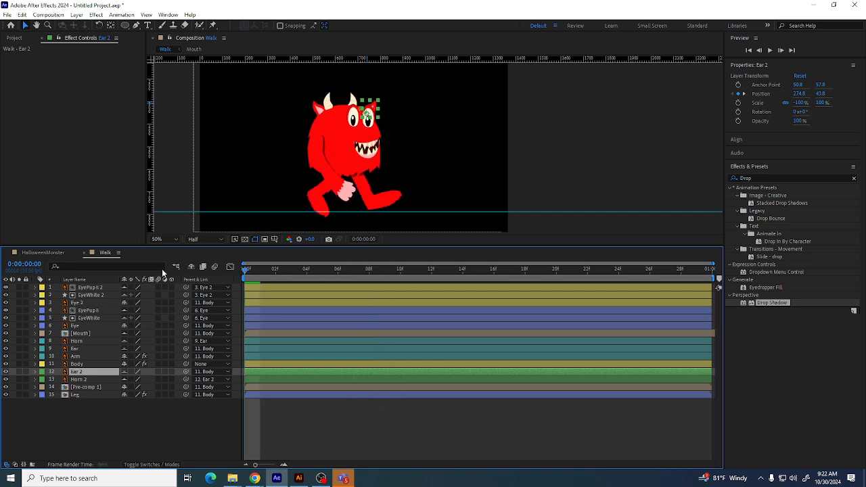
Inspect the Ear 2 and Horn 2 transform properties and Position keyframes
{"action": "left_click", "coordinate": [35, 372]}
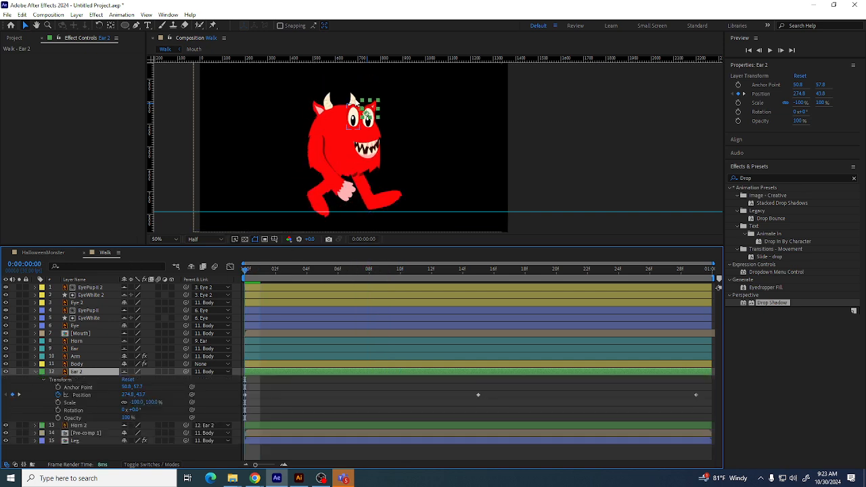
{"action": "left_click", "coordinate": [342, 121]}
{"action": "left_click", "coordinate": [81, 395]}
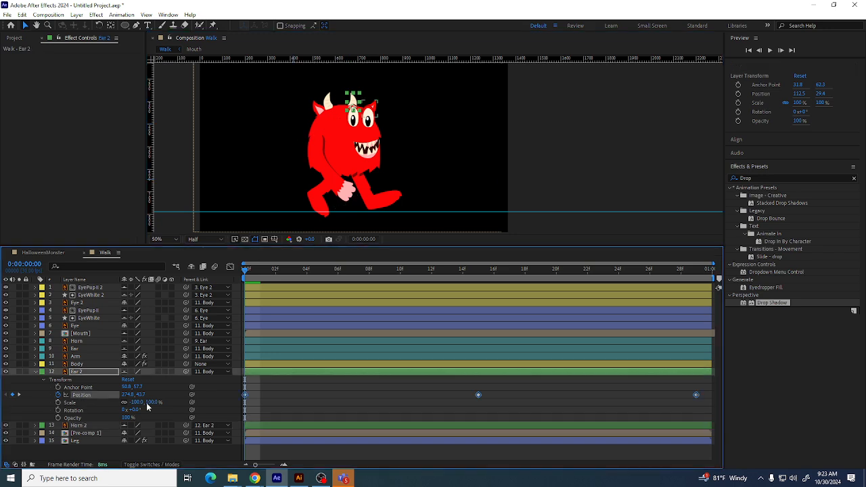
{"action": "left_click", "coordinate": [38, 371]}
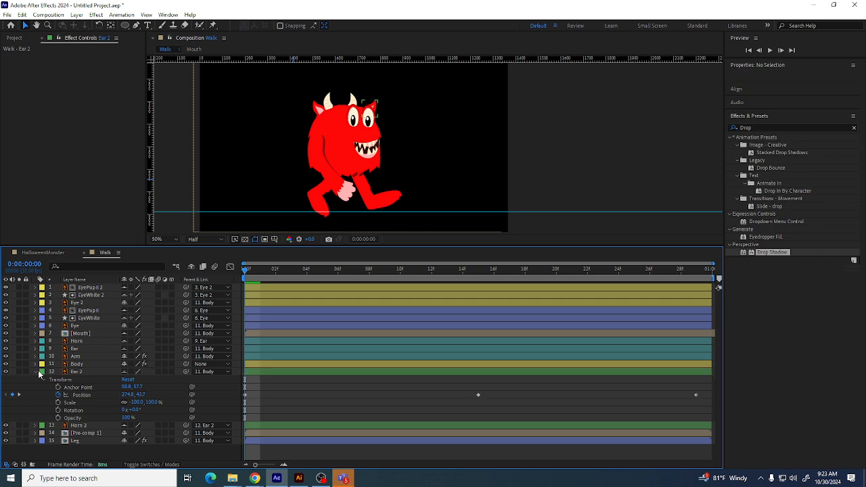
{"action": "left_click", "coordinate": [36, 372]}
{"action": "left_click", "coordinate": [38, 380]}
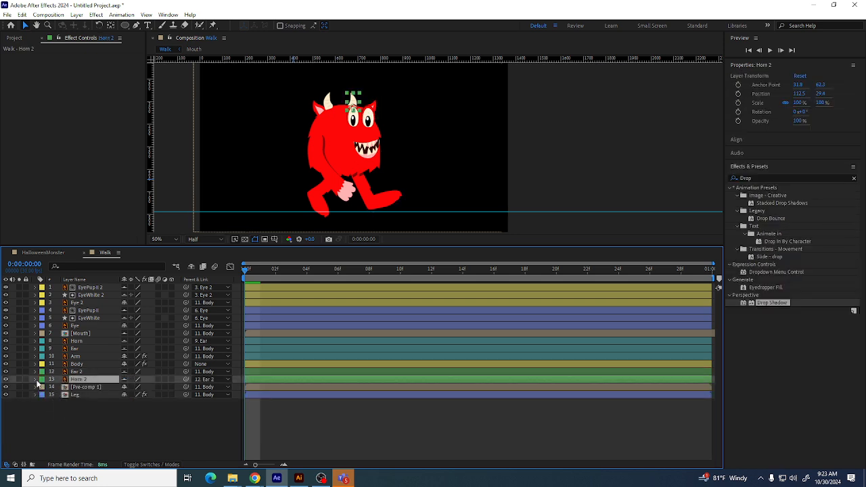
{"action": "left_click", "coordinate": [36, 379]}
{"action": "left_click", "coordinate": [44, 387]}
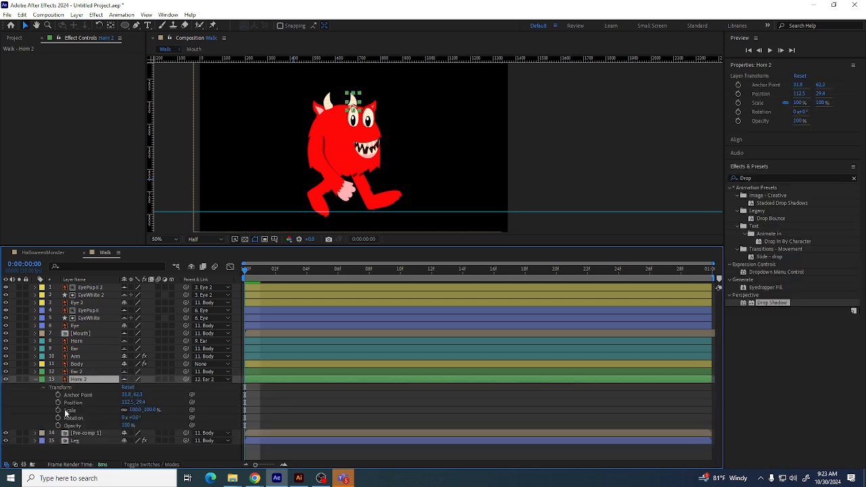
Keyframe Horn 2's Position at the first and last frames, move the horn to about 72, 37.1 at frame 14, and play back
{"action": "left_click", "coordinate": [58, 402]}
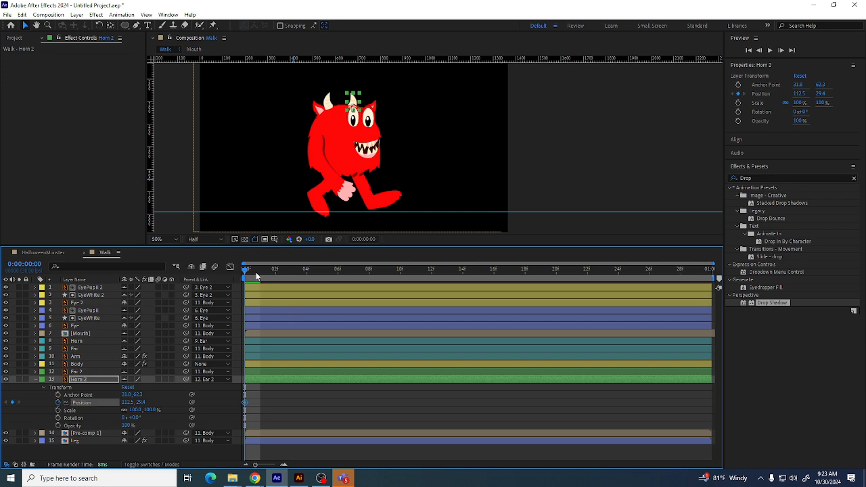
{"action": "left_click_drag", "start_coordinate": [245, 271], "coordinate": [712, 278]}
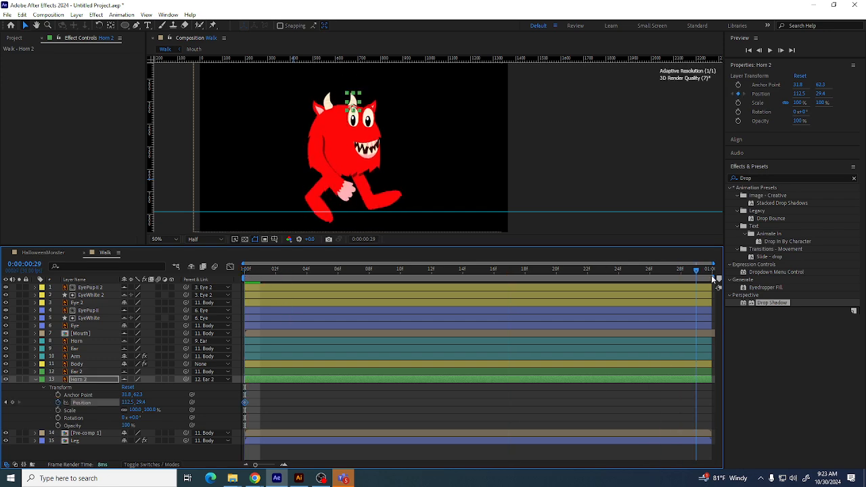
{"action": "left_click", "coordinate": [12, 402]}
{"action": "left_click_drag", "start_coordinate": [477, 270], "coordinate": [468, 270]}
{"action": "left_click_drag", "start_coordinate": [354, 99], "coordinate": [371, 100]}
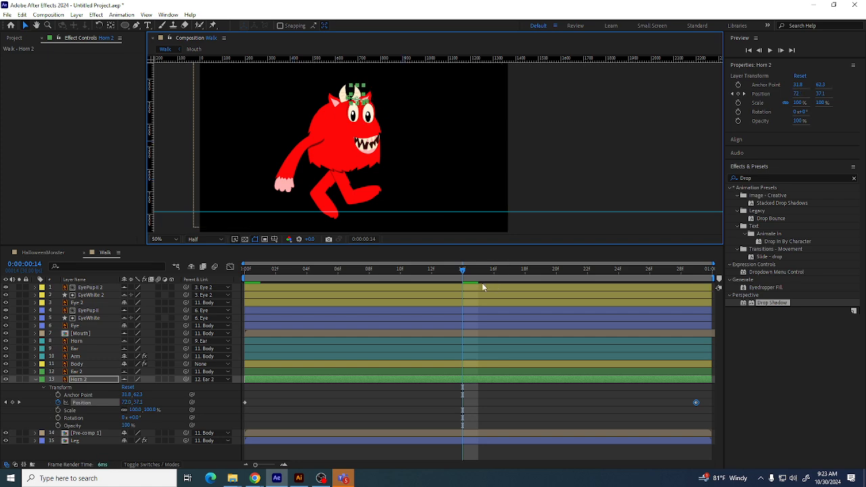
{"action": "left_click_drag", "start_coordinate": [465, 270], "coordinate": [369, 270]}
{"action": "left_click_drag", "start_coordinate": [321, 284], "coordinate": [446, 290]}
{"action": "key", "text": "space"}
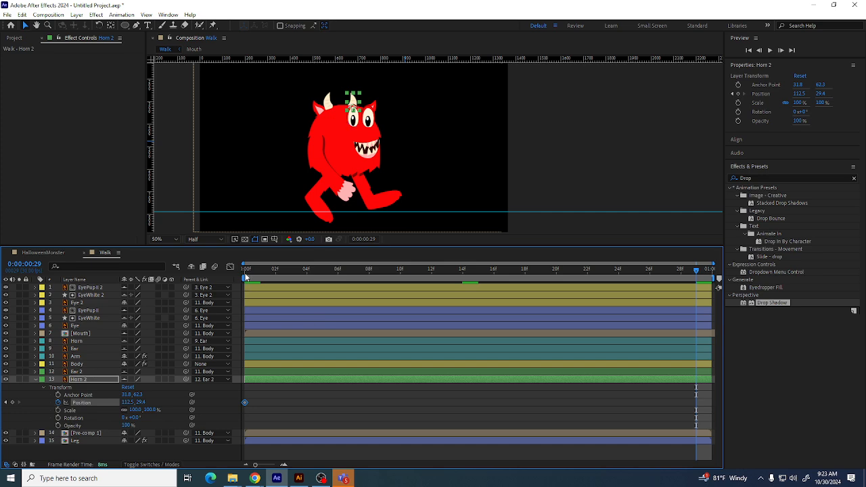
Move the horn to about 84.5, 41.4 at frame 16 and undo the move
{"action": "left_click_drag", "start_coordinate": [248, 272], "coordinate": [162, 270]}
{"action": "left_click_drag", "start_coordinate": [258, 273], "coordinate": [505, 291]}
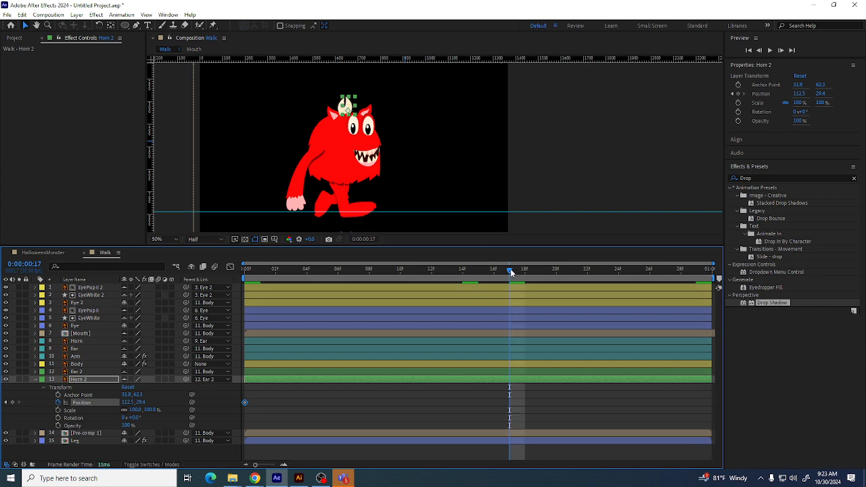
{"action": "left_click_drag", "start_coordinate": [509, 270], "coordinate": [496, 271]}
{"action": "left_click_drag", "start_coordinate": [345, 96], "coordinate": [370, 111]}
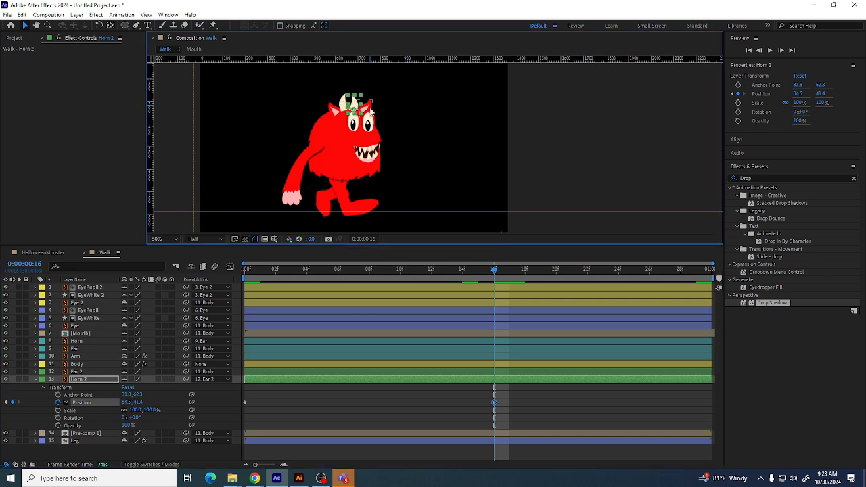
{"action": "left_click", "coordinate": [371, 110]}
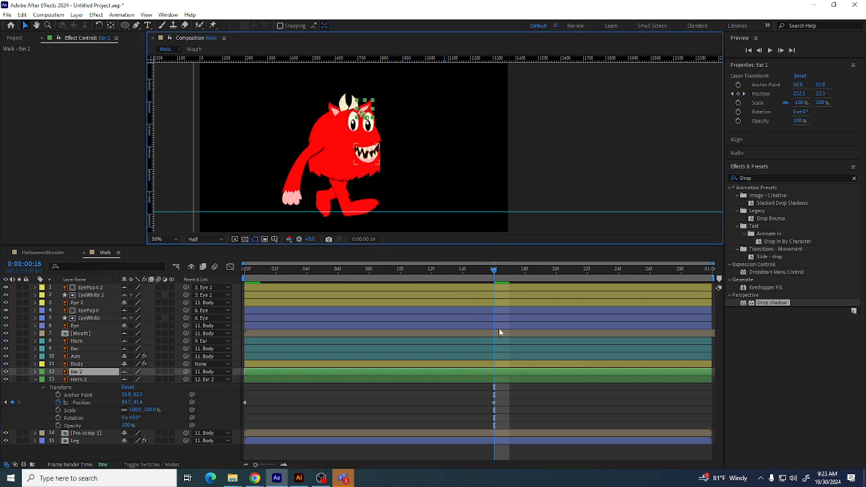
{"action": "left_click_drag", "start_coordinate": [256, 464], "coordinate": [234, 465]}
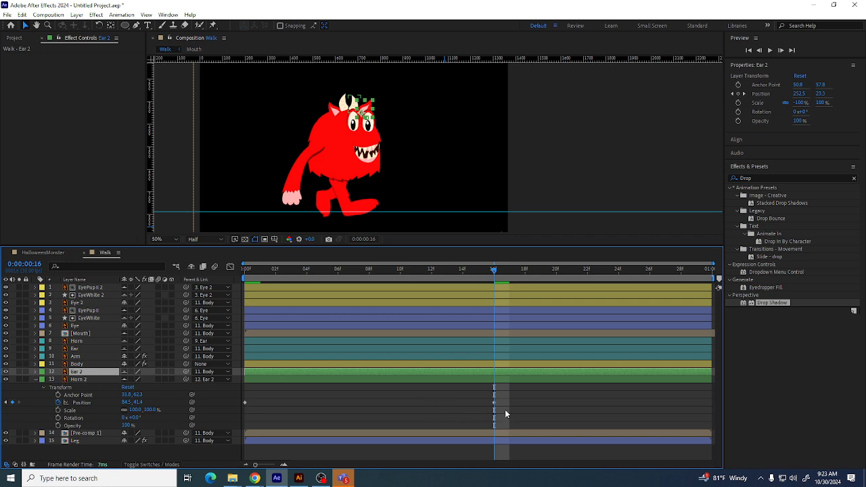
{"action": "key", "text": "ctrl+z"}
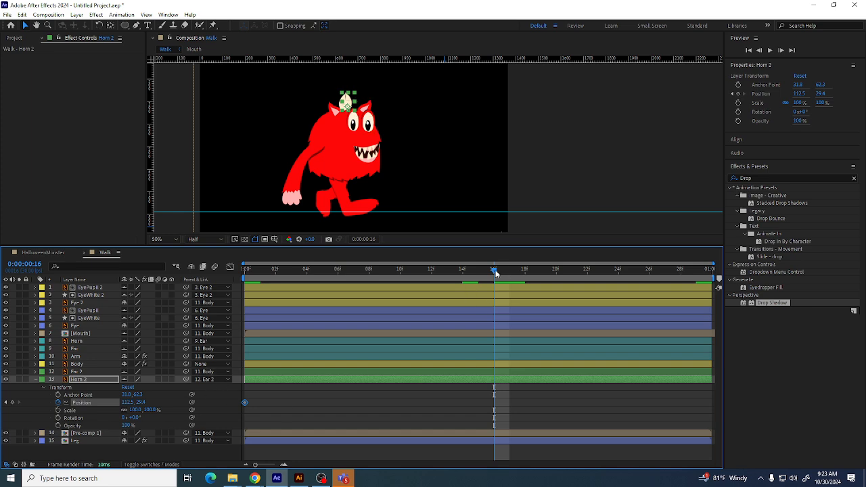
Move the horn to about 68, 47 at frame 15 and undo the move
{"action": "left_click_drag", "start_coordinate": [679, 277], "coordinate": [722, 281]}
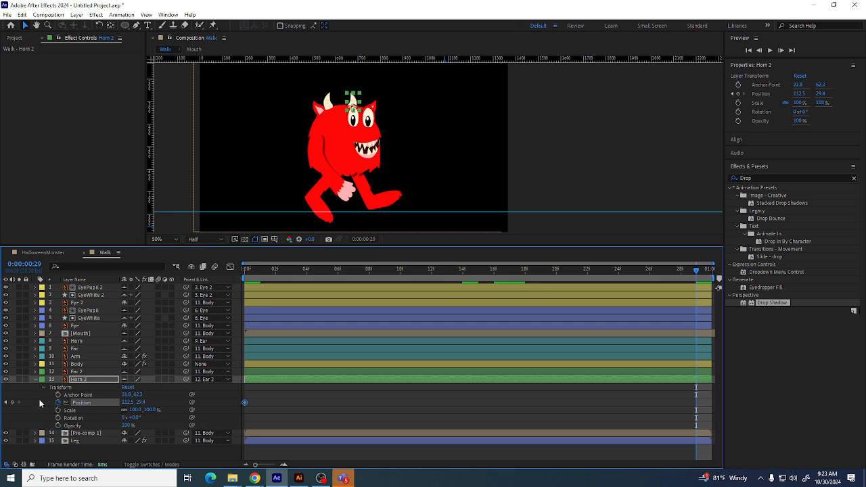
{"action": "left_click", "coordinate": [6, 379]}
{"action": "left_click", "coordinate": [5, 379]}
{"action": "left_click", "coordinate": [12, 402]}
{"action": "left_click", "coordinate": [478, 269]}
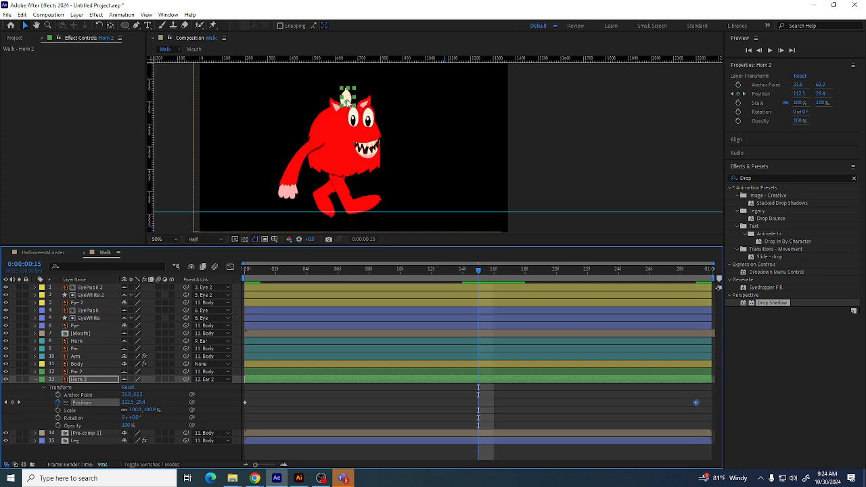
{"action": "left_click_drag", "start_coordinate": [346, 97], "coordinate": [365, 107]}
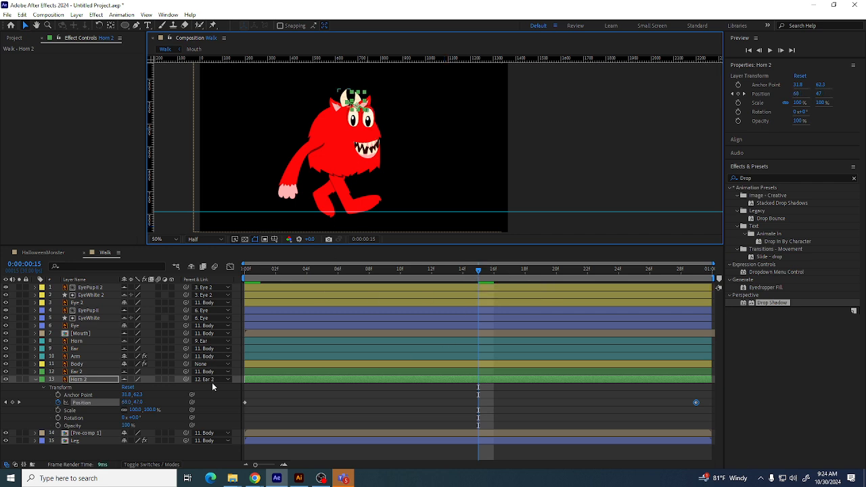
{"action": "key", "text": "ctrl+z"}
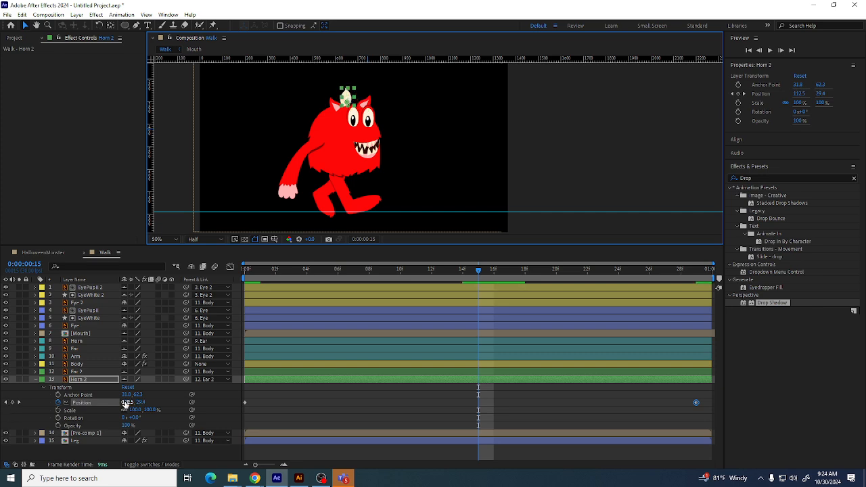
Add a Horn 2 Position keyframe at frame 15, move the horn to about 68.5, 57.4, and play back the walk
{"action": "left_click", "coordinate": [13, 402]}
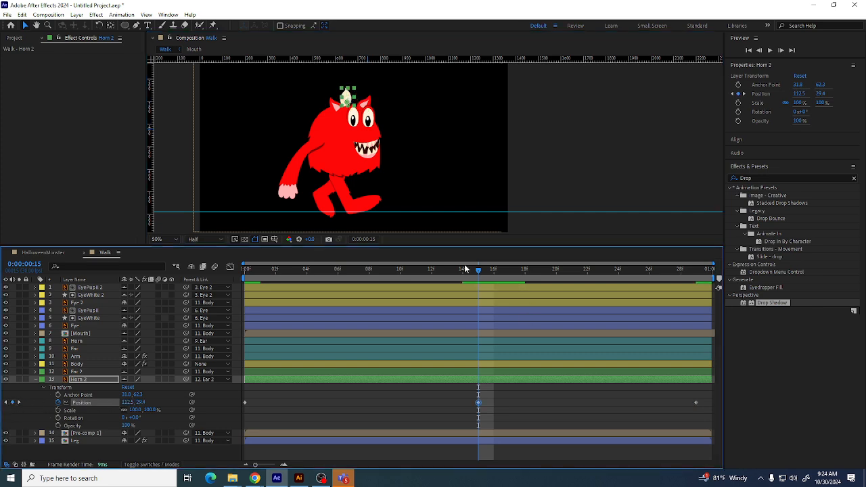
{"action": "left_click_drag", "start_coordinate": [351, 103], "coordinate": [363, 106]}
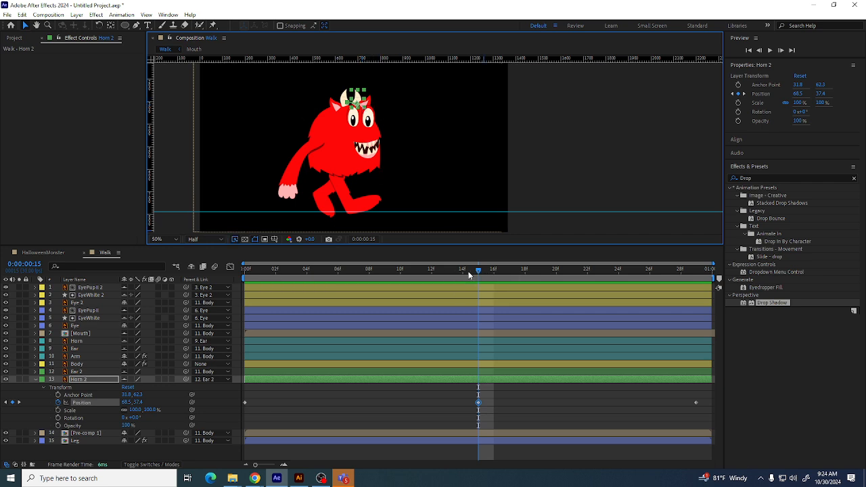
{"action": "left_click_drag", "start_coordinate": [484, 274], "coordinate": [296, 270]}
{"action": "key", "text": "space"}
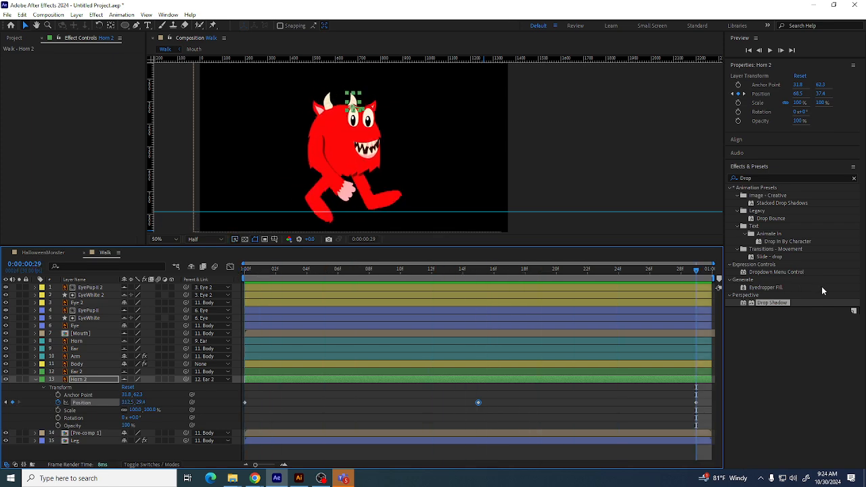
{"action": "left_click", "coordinate": [489, 138]}
{"action": "left_click", "coordinate": [646, 183]}
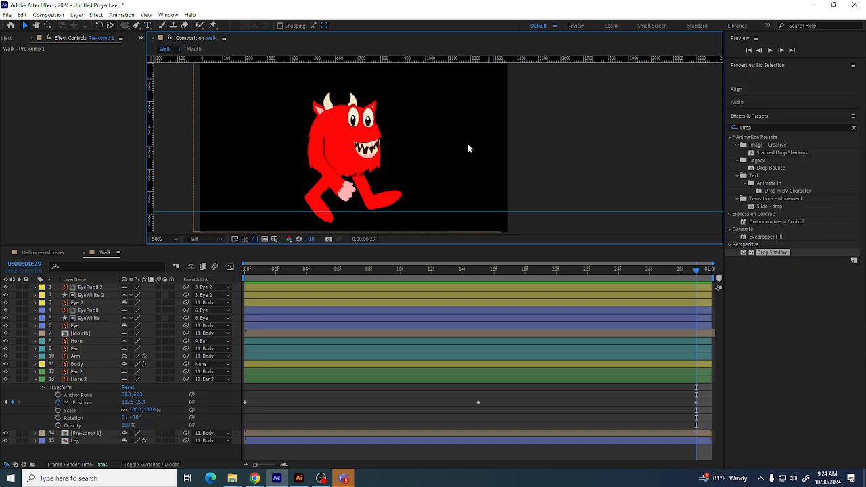
{"action": "left_click", "coordinate": [353, 116]}
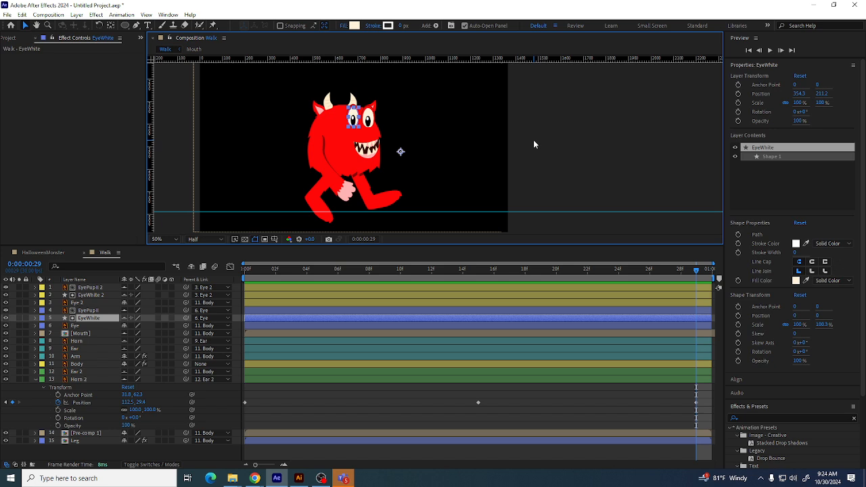
{"action": "left_click", "coordinate": [38, 382]}
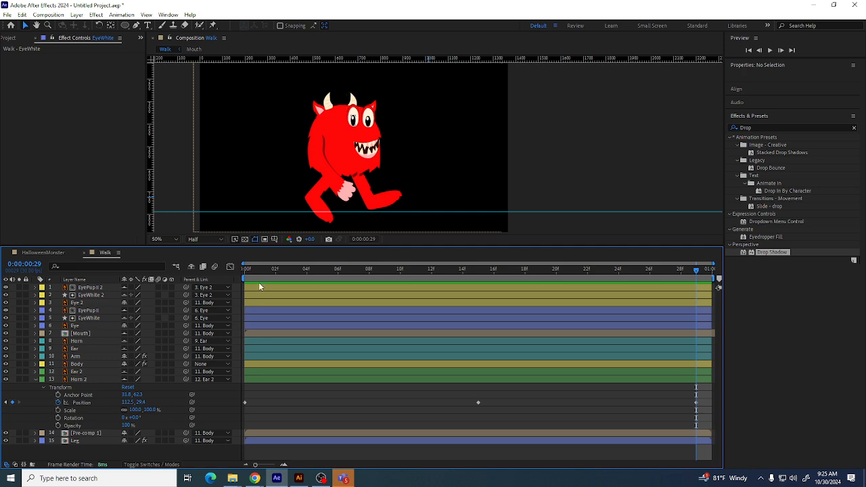
Duplicate the Walk composition in the project
{"action": "left_click", "coordinate": [548, 137]}
{"action": "left_click", "coordinate": [352, 121]}
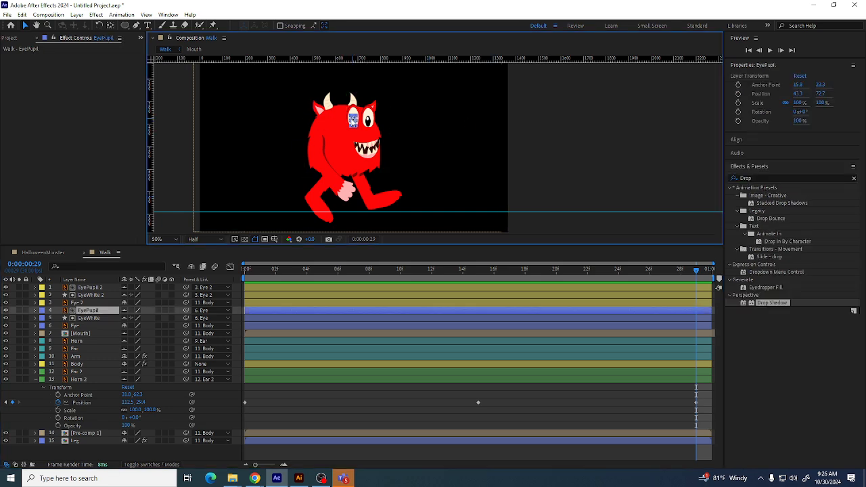
{"action": "left_click", "coordinate": [8, 38]}
{"action": "left_click", "coordinate": [33, 175]}
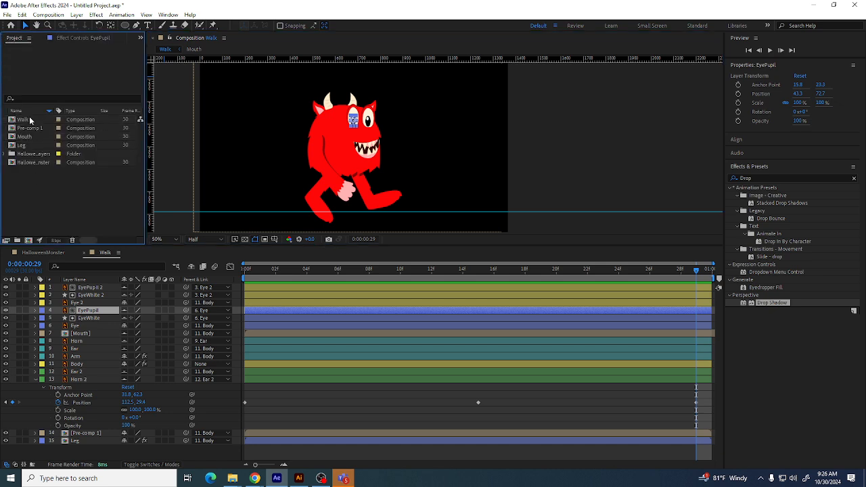
{"action": "left_click", "coordinate": [30, 121]}
{"action": "left_click", "coordinate": [39, 202]}
{"action": "left_click", "coordinate": [33, 123]}
{"action": "key", "text": "ctrl+d"}
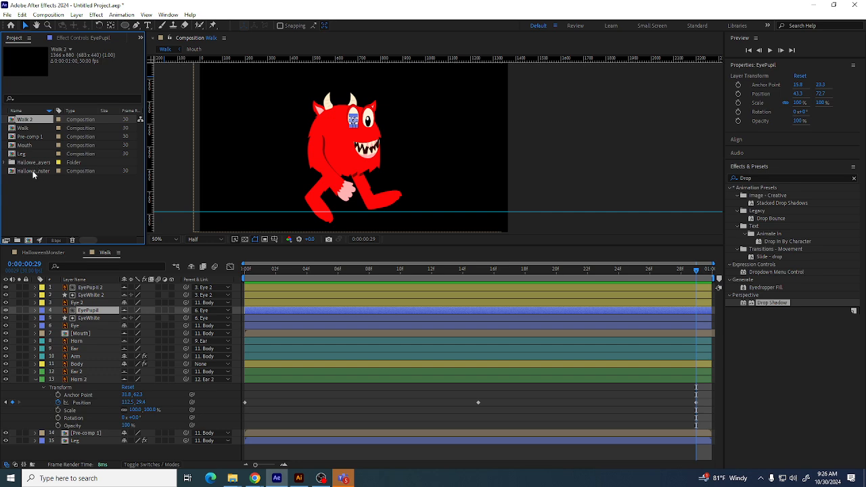
Rename the duplicated composition Walk_NoFace
{"action": "left_click", "coordinate": [27, 206]}
{"action": "left_click", "coordinate": [26, 120]}
{"action": "key", "text": "Return"}
{"action": "key", "text": "End"}
{"action": "key", "text": "BackSpace"}
{"action": "key", "text": "BackSpace"}
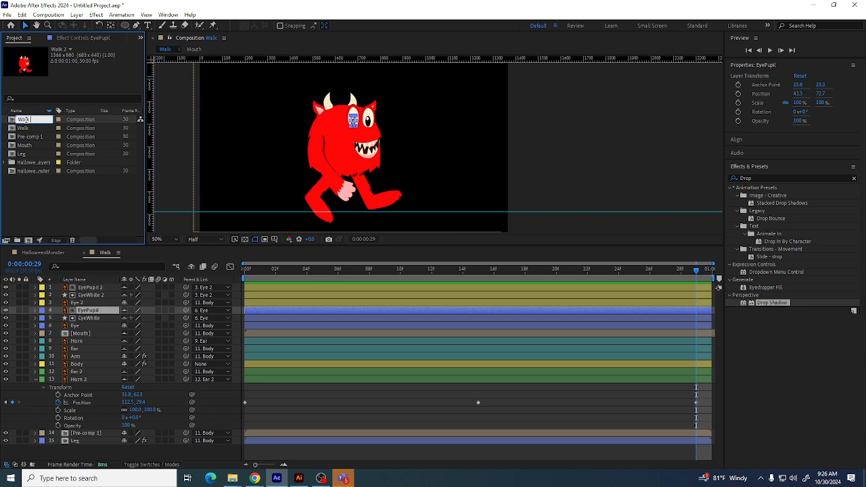
{"action": "type", "text": "_Nor"}
{"action": "type", "text": "ace"}
{"action": "key", "text": "Return"}
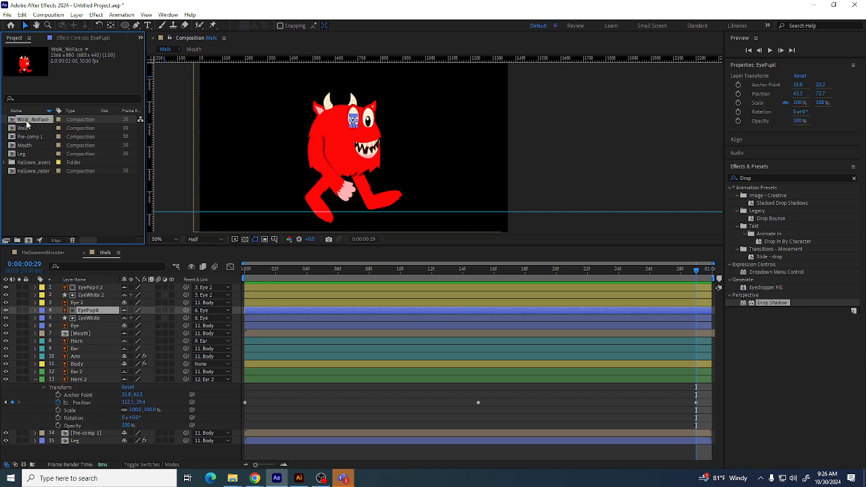
Open Walk_NoFace and delete the eye, pupil and mouth layers from it
{"action": "double_click", "coordinate": [41, 121]}
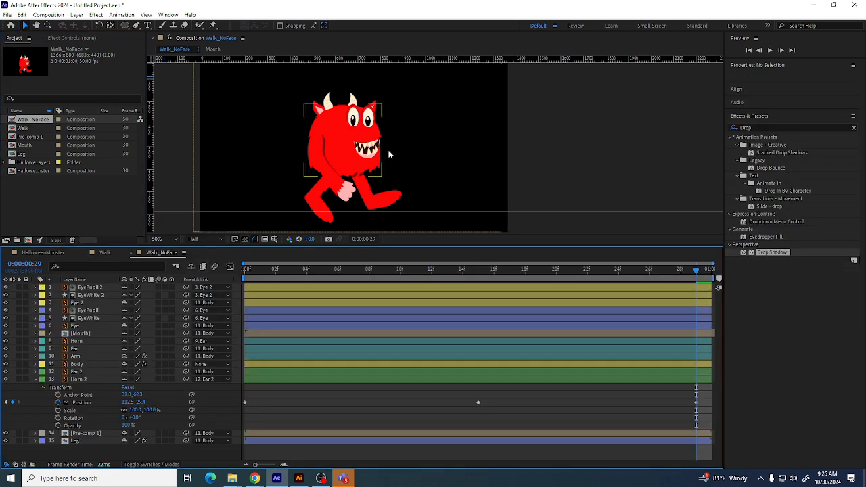
{"action": "key", "text": "Delete"}
{"action": "left_click", "coordinate": [355, 123]}
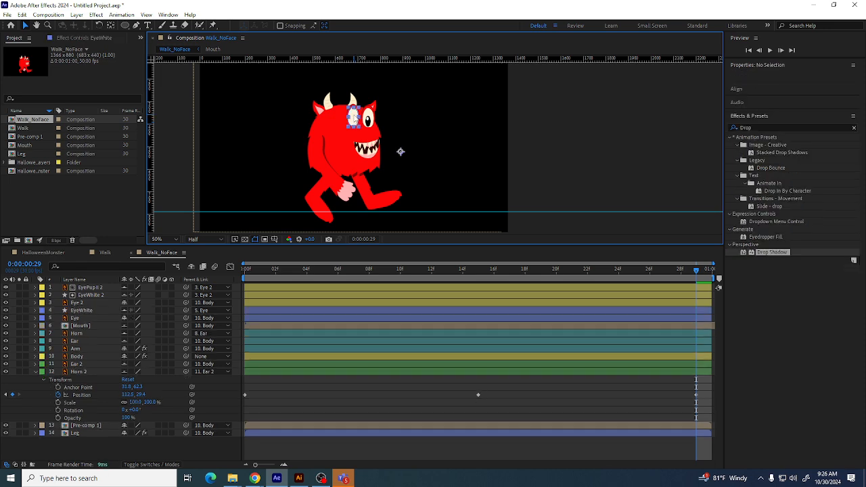
{"action": "key", "text": "Delete"}
{"action": "left_click", "coordinate": [354, 121]}
{"action": "key", "text": "Delete"}
{"action": "left_click", "coordinate": [367, 119]}
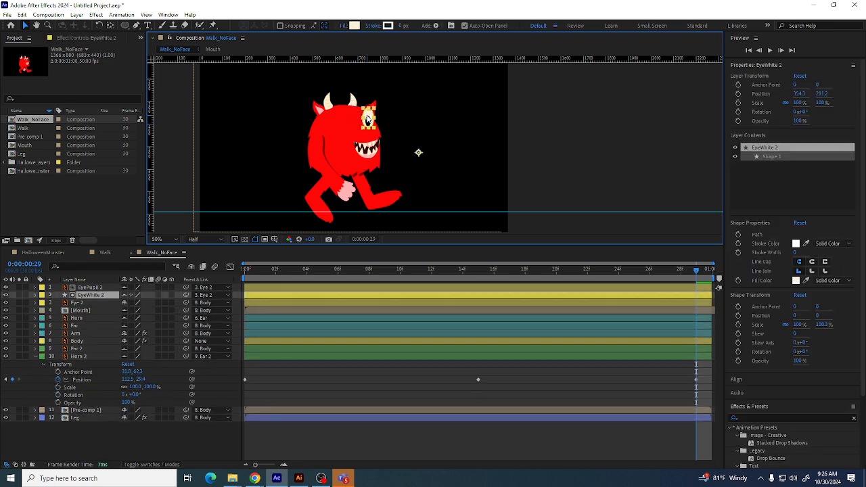
{"action": "key", "text": "Delete"}
{"action": "left_click", "coordinate": [368, 123]}
{"action": "key", "text": "Delete"}
{"action": "left_click", "coordinate": [369, 133]}
{"action": "key", "text": "Delete"}
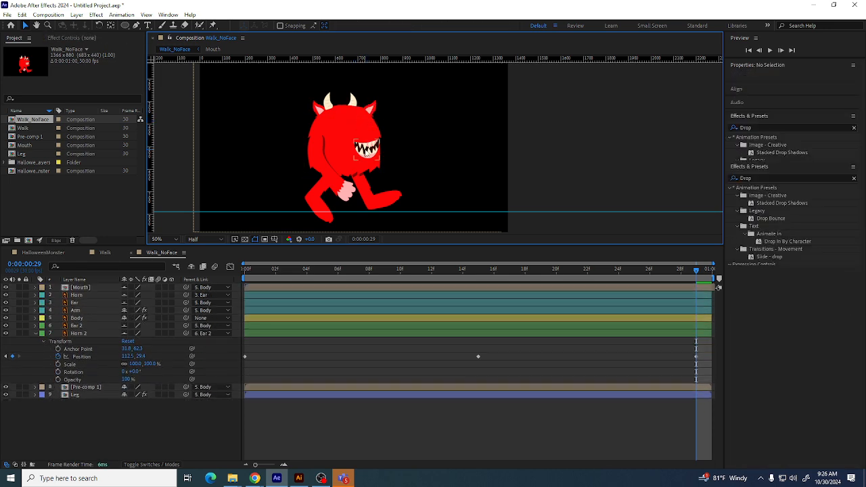
{"action": "left_click", "coordinate": [366, 147]}
{"action": "key", "text": "Delete"}
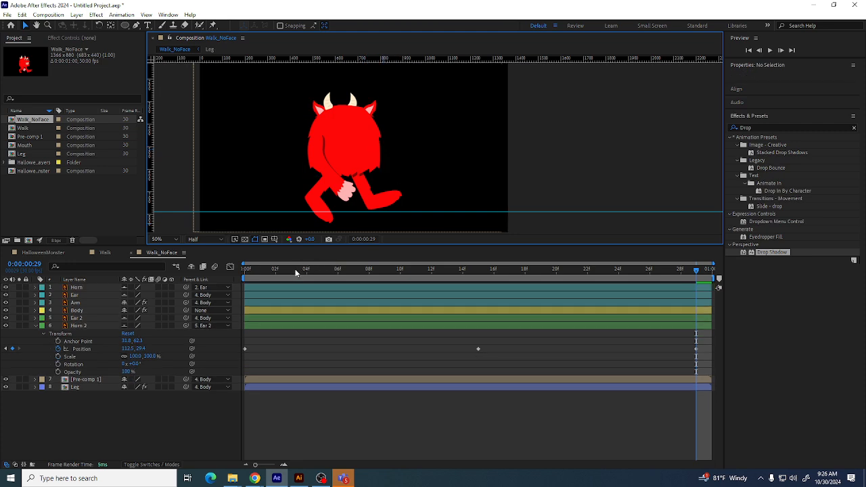
Play back the faceless walk and collapse the Horn 2 properties
{"action": "key", "text": "space"}
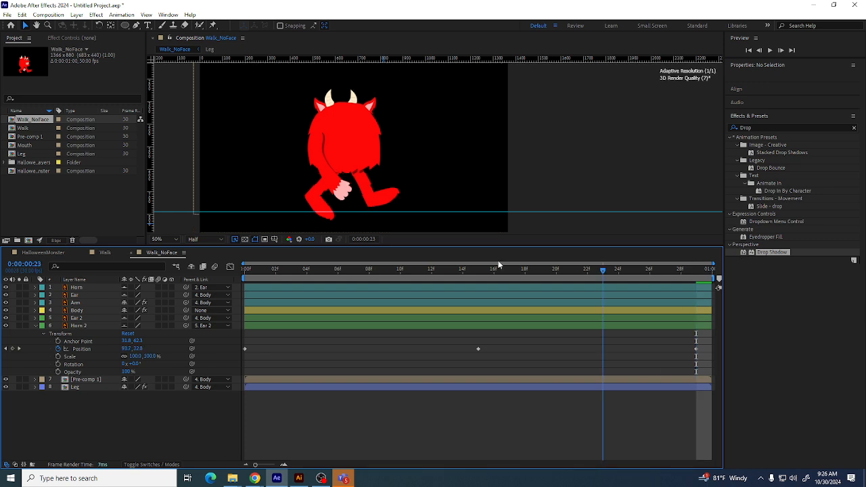
{"action": "key", "text": "space"}
{"action": "left_click", "coordinate": [35, 326]}
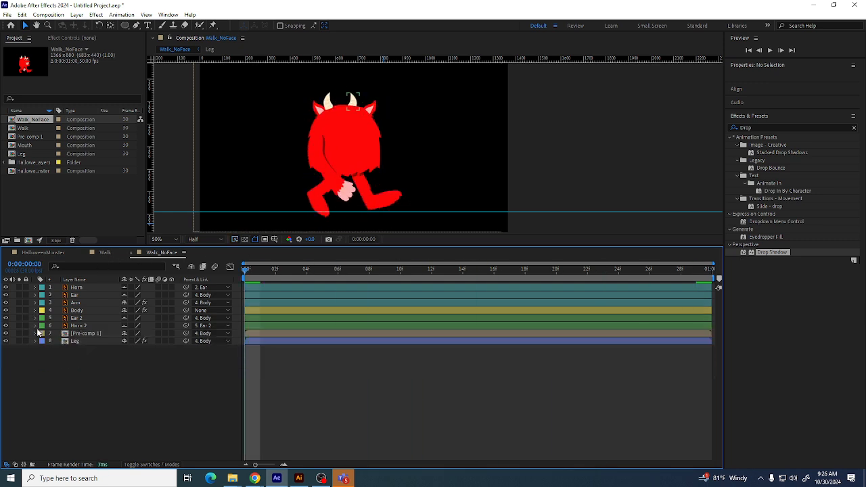
{"action": "left_click", "coordinate": [17, 177]}
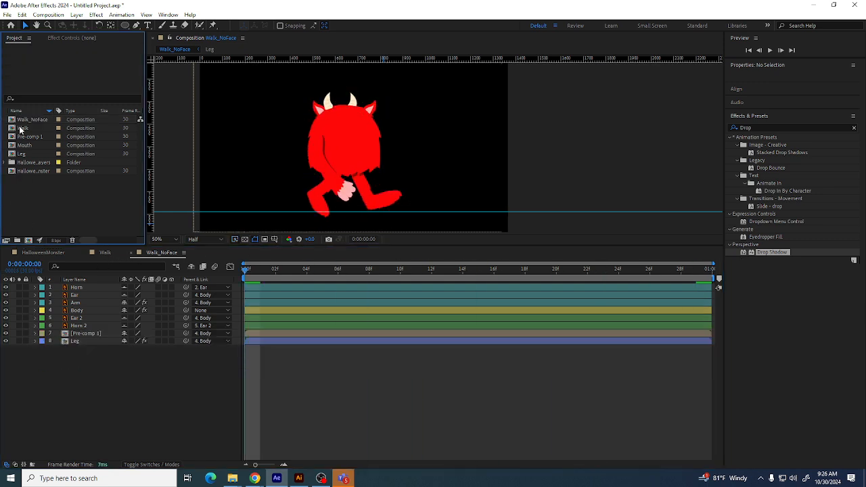
Open Walk and copy its seven eye, pupil and mouth layers
{"action": "double_click", "coordinate": [21, 129]}
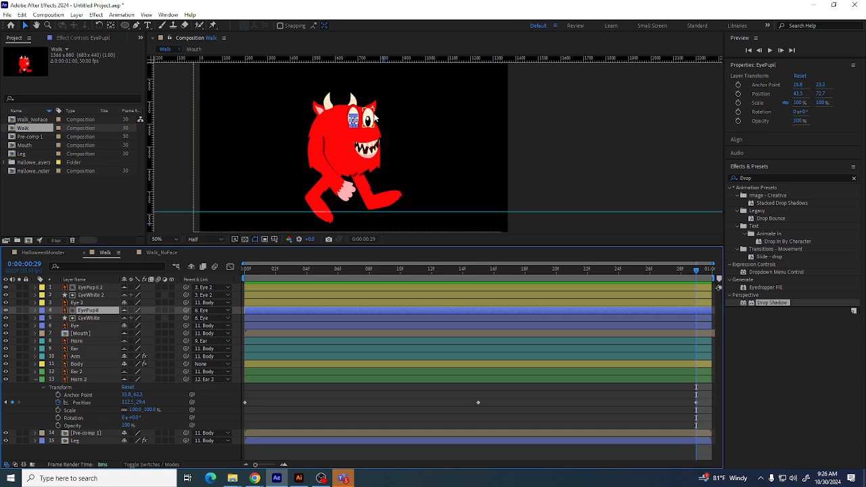
{"action": "left_click", "coordinate": [371, 123]}
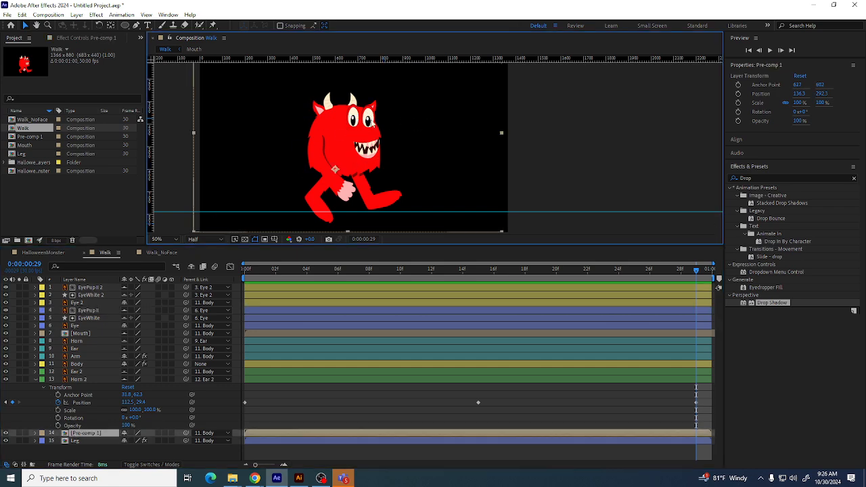
{"action": "left_click", "coordinate": [86, 288]}
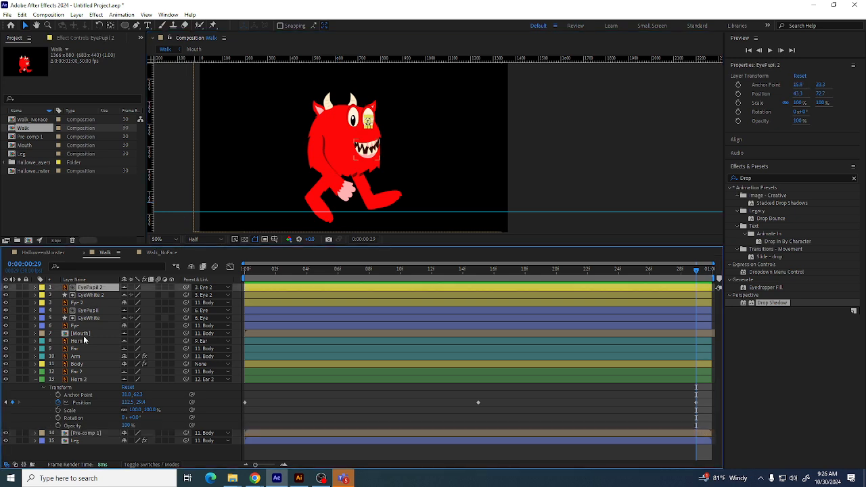
{"action": "left_click", "coordinate": [84, 334], "text": "shift"}
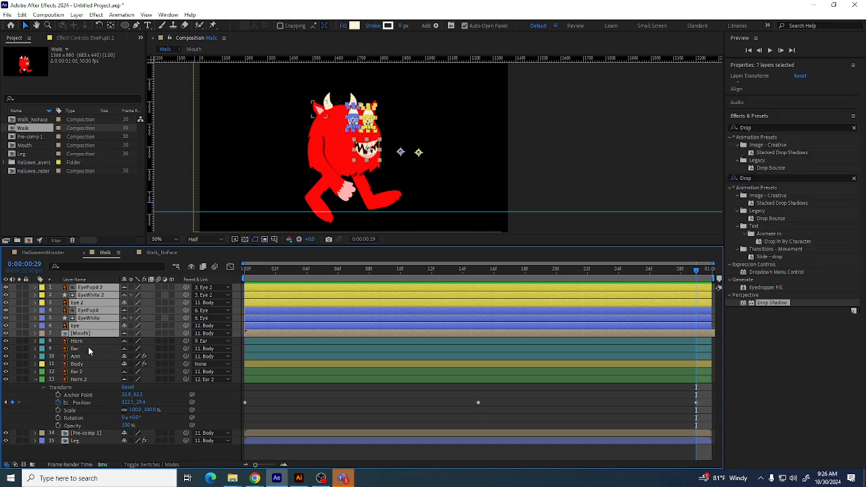
{"action": "left_click", "coordinate": [48, 14]}
{"action": "left_click", "coordinate": [53, 26]}
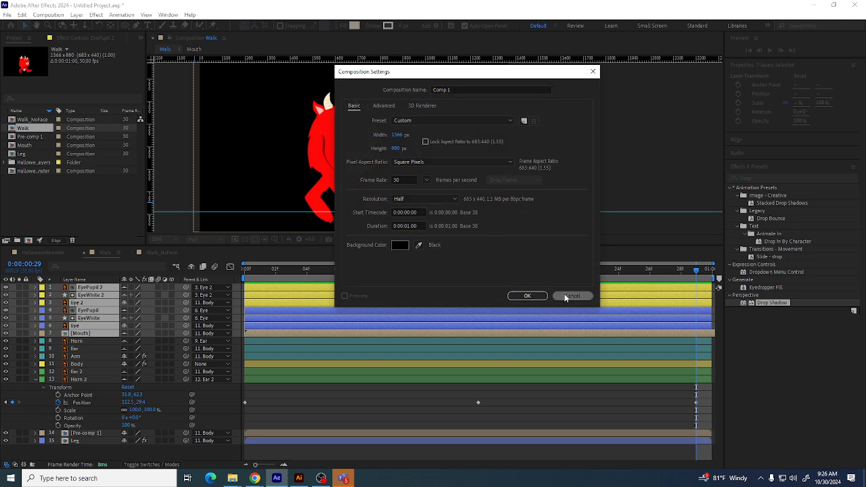
{"action": "left_click", "coordinate": [572, 296]}
Paste the face layers into Walk_NoFace and delete the pasted layers again
{"action": "left_click", "coordinate": [31, 120]}
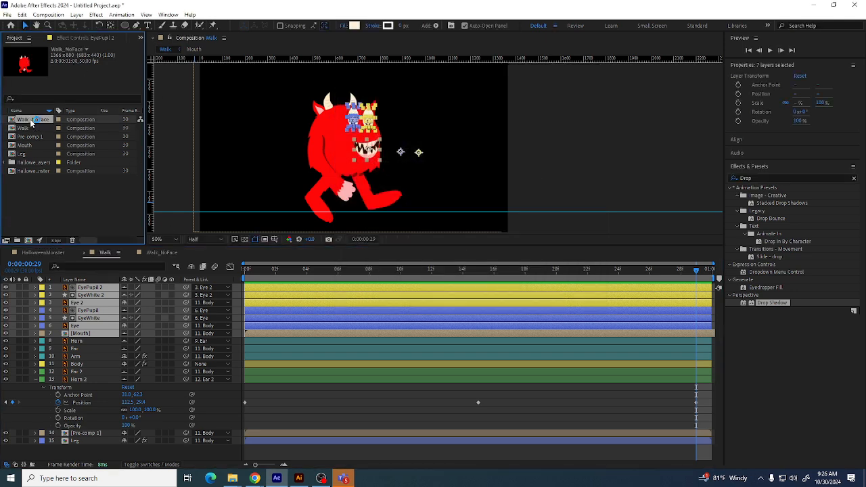
{"action": "double_click", "coordinate": [30, 120]}
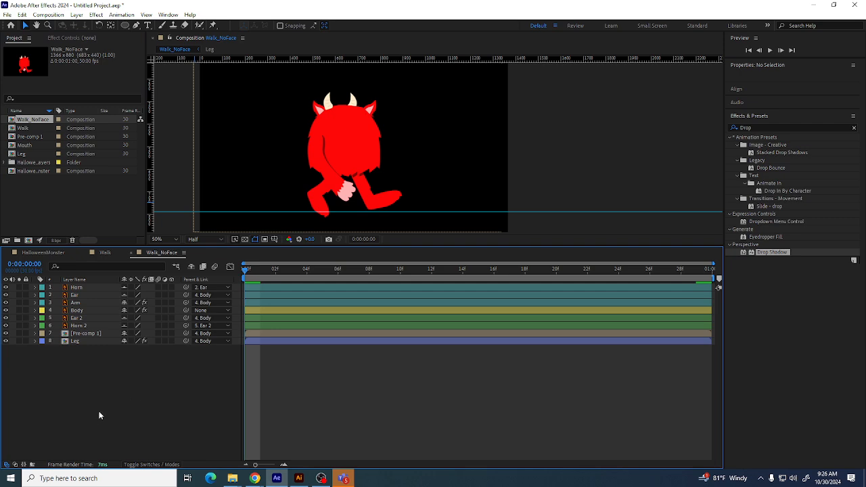
{"action": "key", "text": "ctrl+v"}
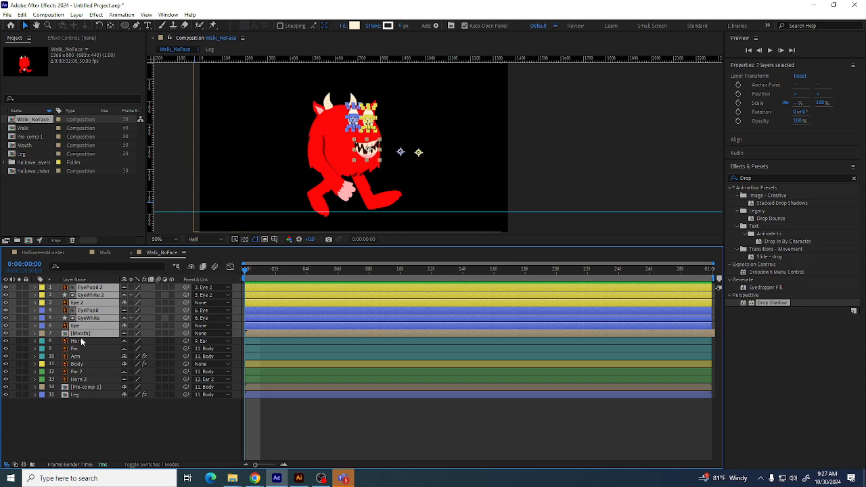
{"action": "left_click", "coordinate": [78, 365], "text": "ctrl"}
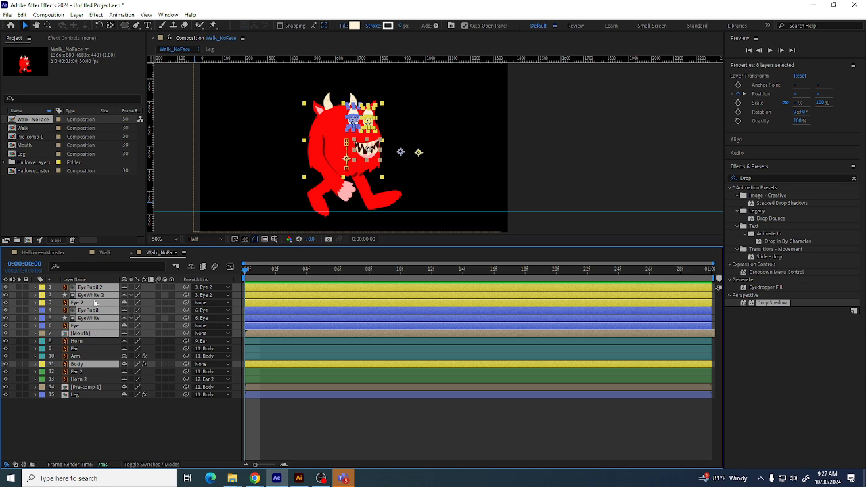
{"action": "left_click", "coordinate": [100, 427]}
{"action": "left_click", "coordinate": [90, 333]}
{"action": "left_click", "coordinate": [90, 288], "text": "shift"}
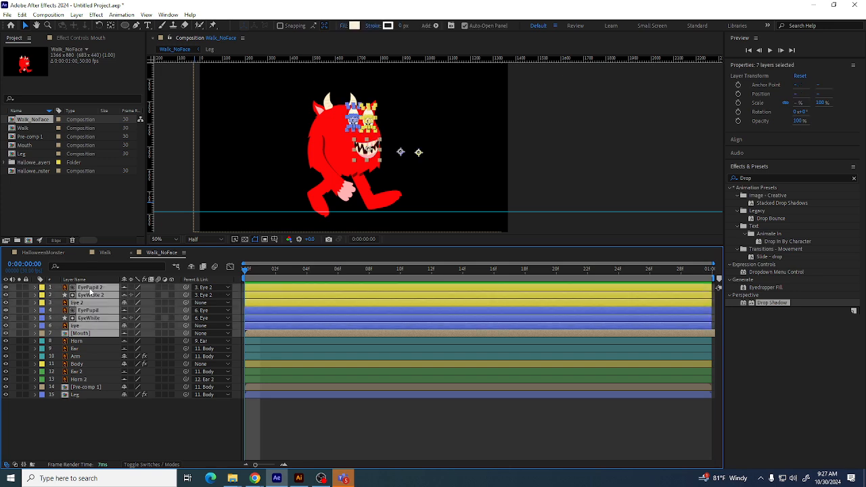
{"action": "key", "text": "Delete"}
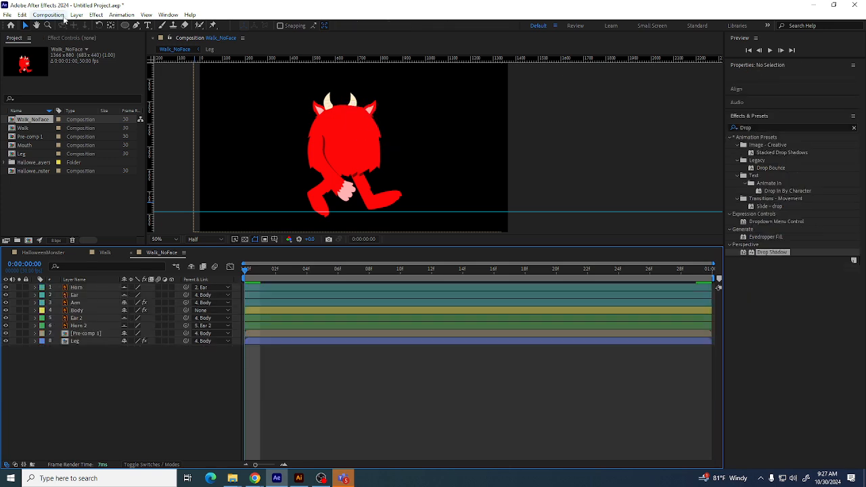
Create a new composition Comp 1 with a duration of 0:00:50:00
{"action": "left_click", "coordinate": [58, 15]}
{"action": "left_click", "coordinate": [69, 25]}
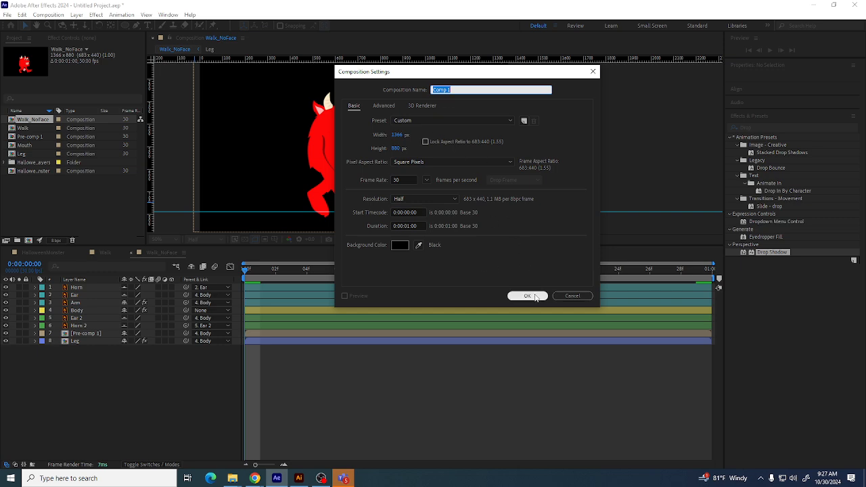
{"action": "double_click", "coordinate": [405, 225]}
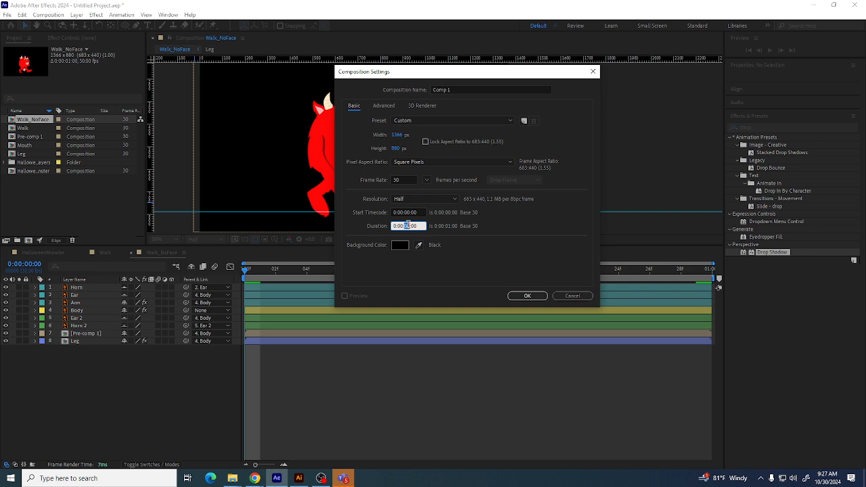
{"action": "type", "text": "50"}
{"action": "left_click", "coordinate": [527, 297]}
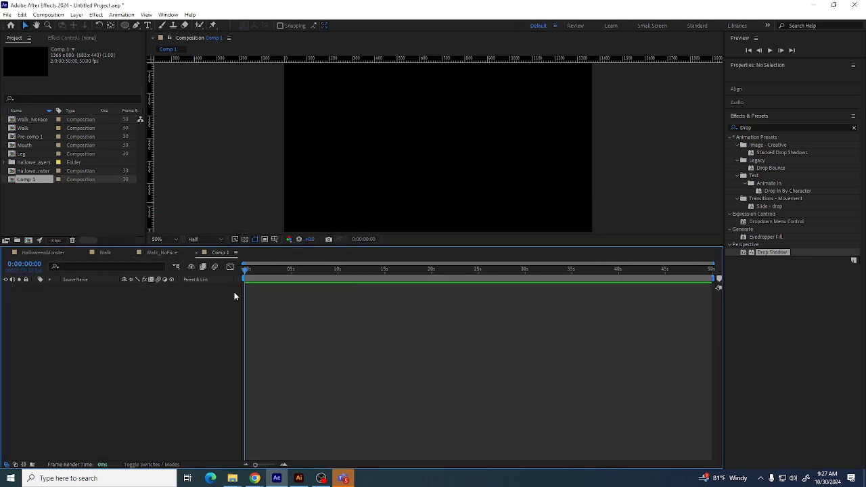
Paste the copied face layers into Comp 1
{"action": "key", "text": "ctrl+v"}
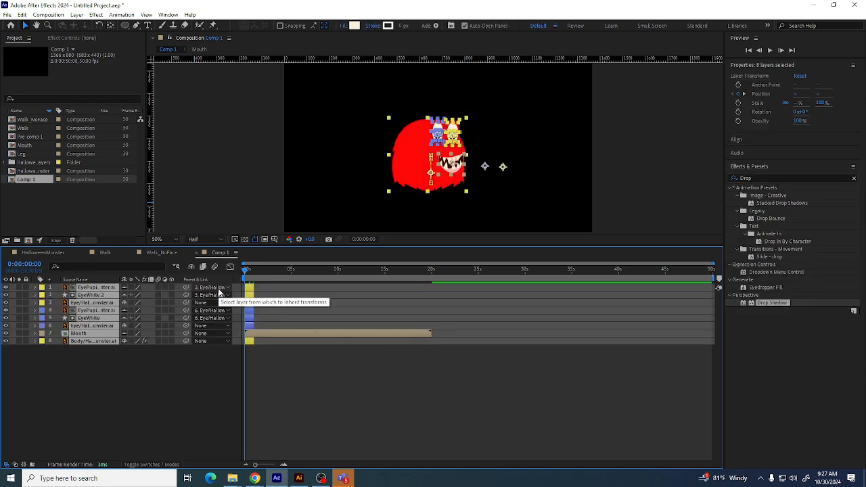
{"action": "left_click", "coordinate": [638, 144]}
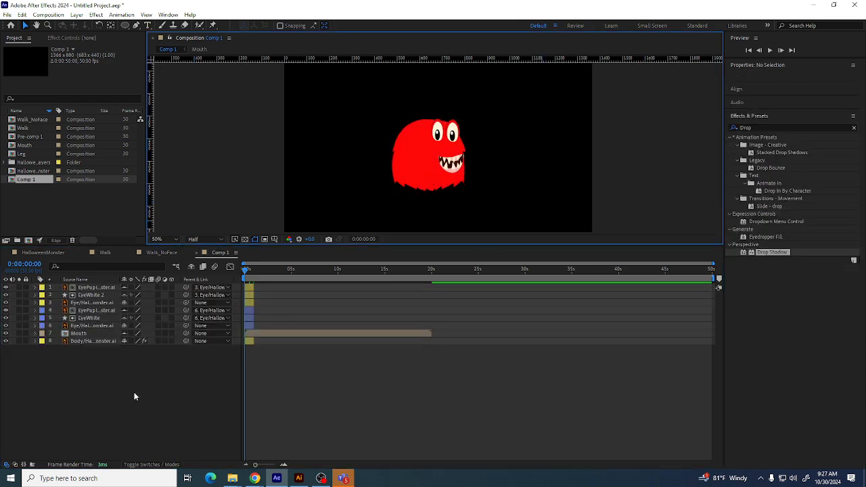
{"action": "right_click", "coordinate": [88, 389]}
{"action": "left_click", "coordinate": [60, 362]}
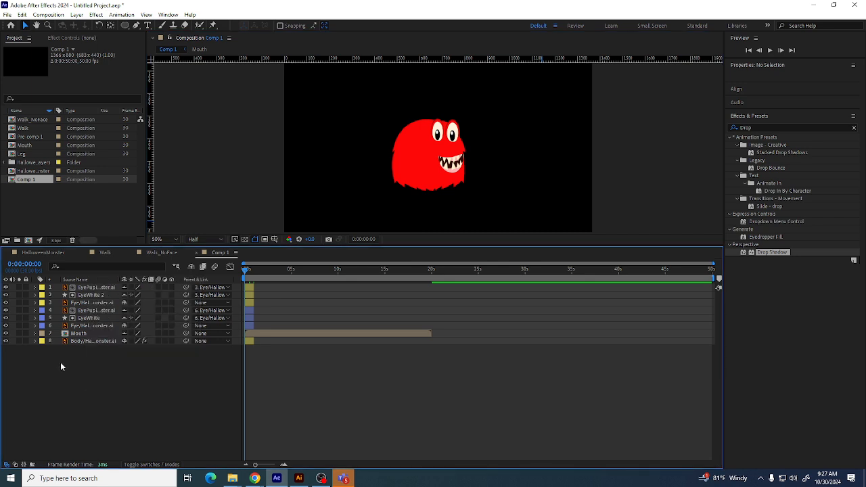
{"action": "right_click", "coordinate": [61, 361]}
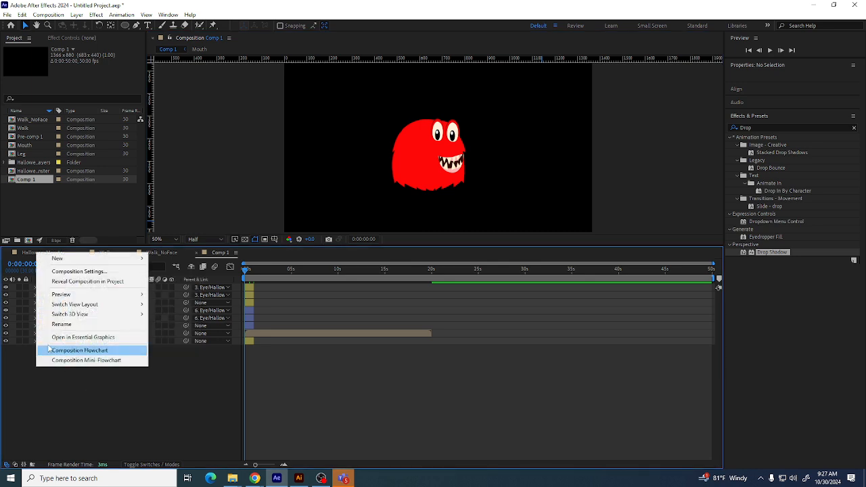
{"action": "left_click", "coordinate": [25, 191]}
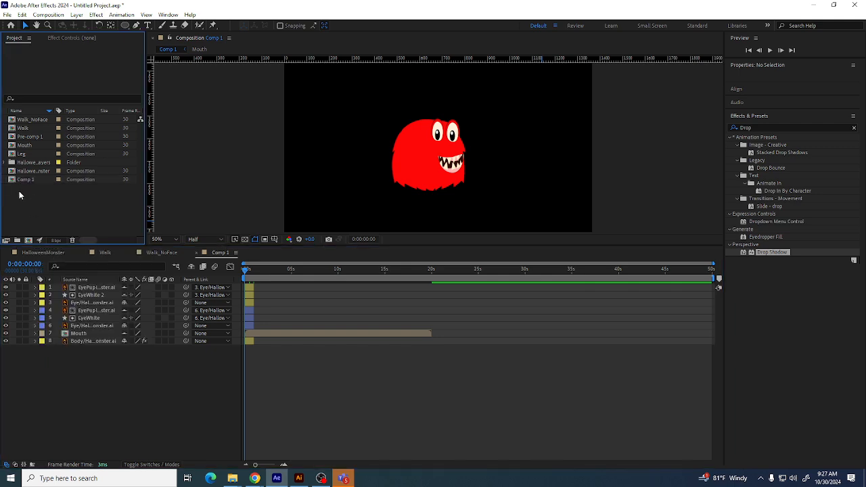
Open the Import File dialog and browse the IntroAfterEffects folder for the audio file
{"action": "right_click", "coordinate": [24, 193]}
{"action": "mouse_move", "coordinate": [45, 237]}
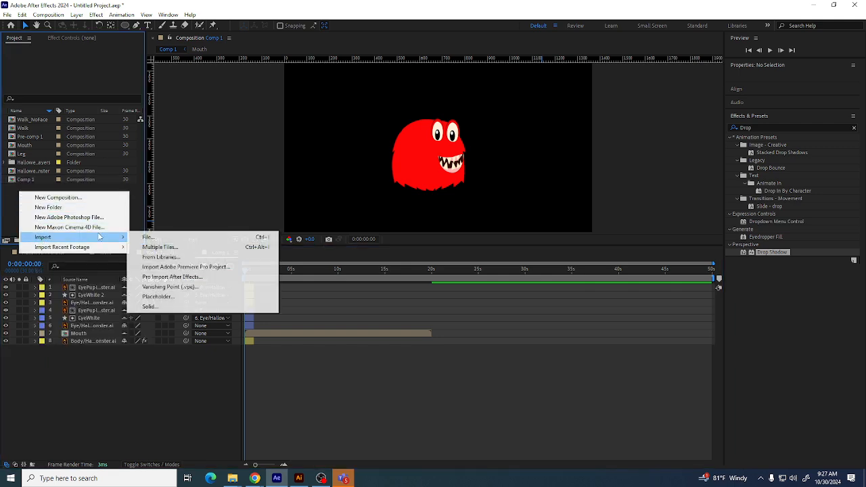
{"action": "left_click", "coordinate": [157, 236]}
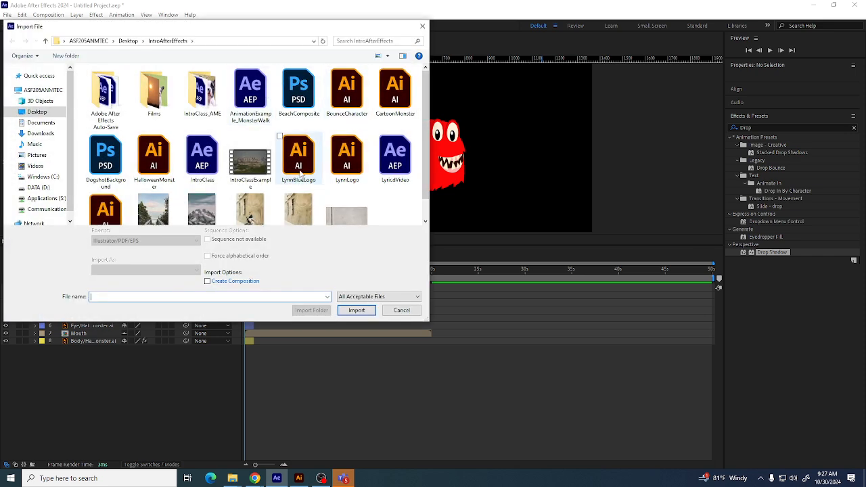
{"action": "scroll", "coordinate": [300, 174], "scroll_direction": "down", "scroll_amount": 1}
{"action": "scroll", "coordinate": [271, 168], "scroll_direction": "up", "scroll_amount": 1}
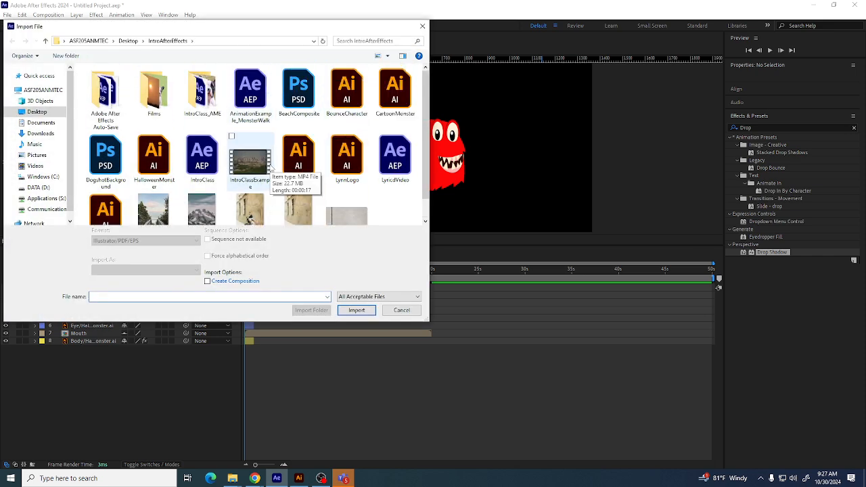
{"action": "scroll", "coordinate": [271, 167], "scroll_direction": "down", "scroll_amount": 1}
{"action": "scroll", "coordinate": [169, 155], "scroll_direction": "up", "scroll_amount": 1}
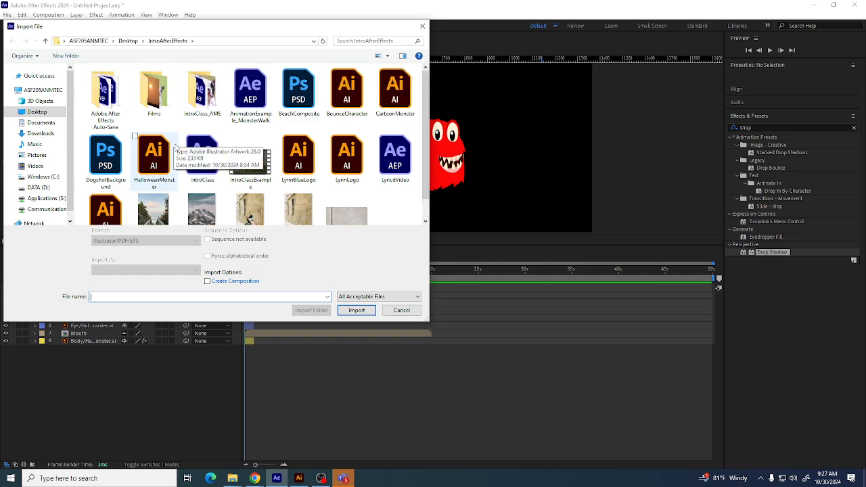
{"action": "scroll", "coordinate": [174, 146], "scroll_direction": "down", "scroll_amount": 1}
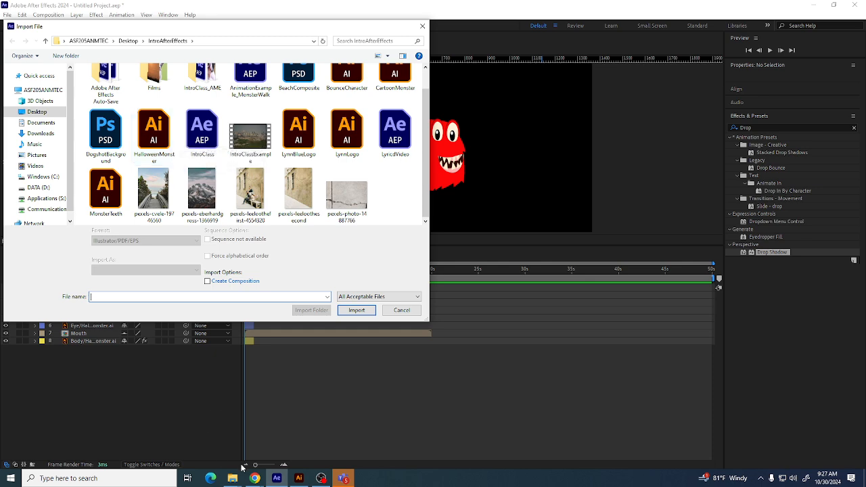
Locate the downloaded apologize.wav from the browser's download history and place it in the Desktop IntroAfterEffects folder
{"action": "mouse_move", "coordinate": [255, 478]}
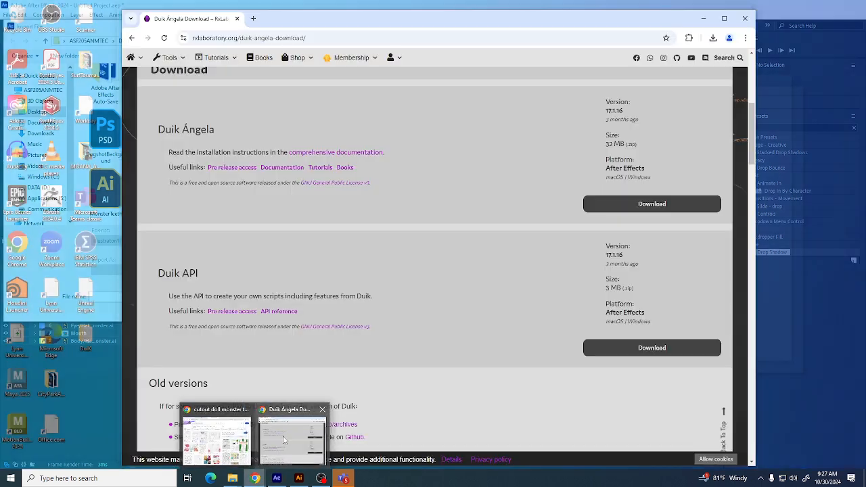
{"action": "left_click", "coordinate": [285, 430]}
{"action": "left_click", "coordinate": [253, 18]}
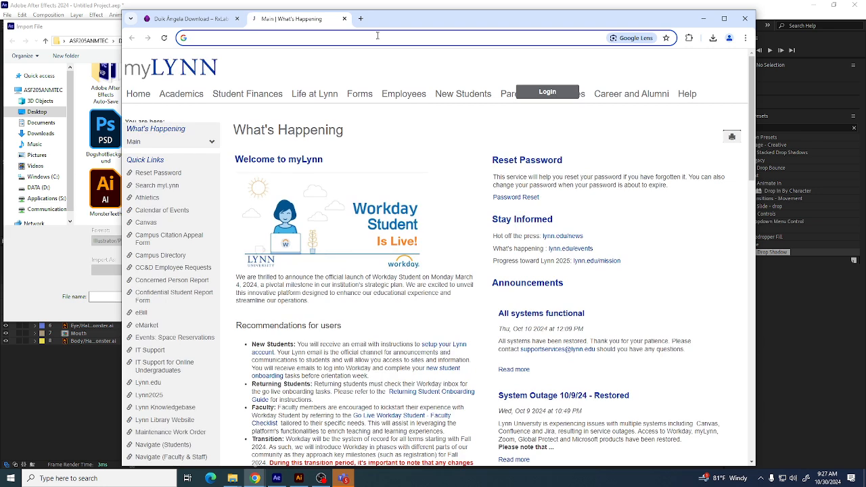
{"action": "key", "text": "ctrl+j"}
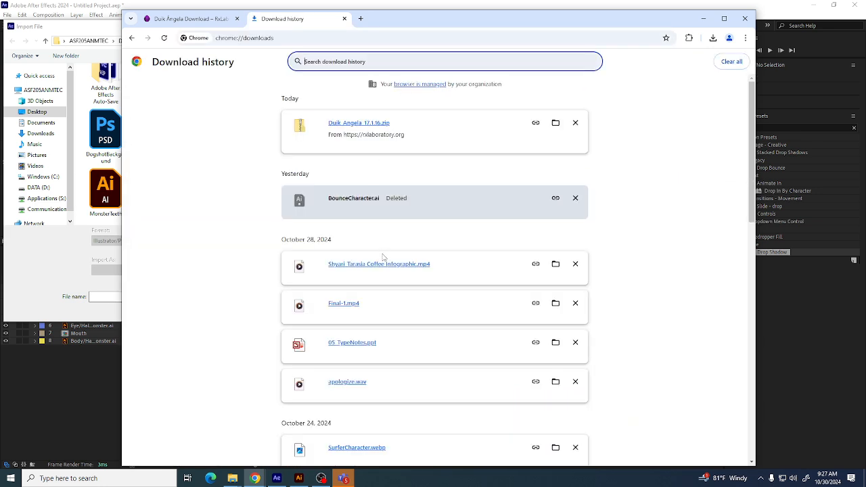
{"action": "scroll", "coordinate": [367, 305], "scroll_direction": "down", "scroll_amount": 2}
{"action": "scroll", "coordinate": [367, 310], "scroll_direction": "down", "scroll_amount": 2}
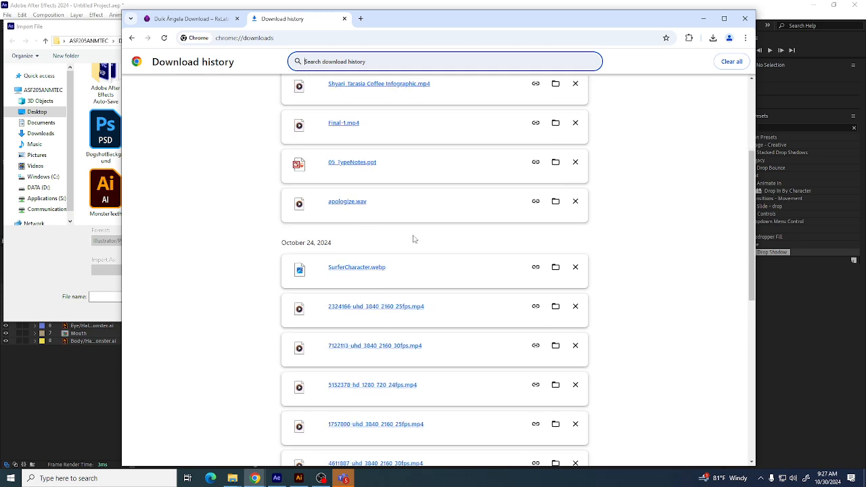
{"action": "left_click", "coordinate": [556, 201]}
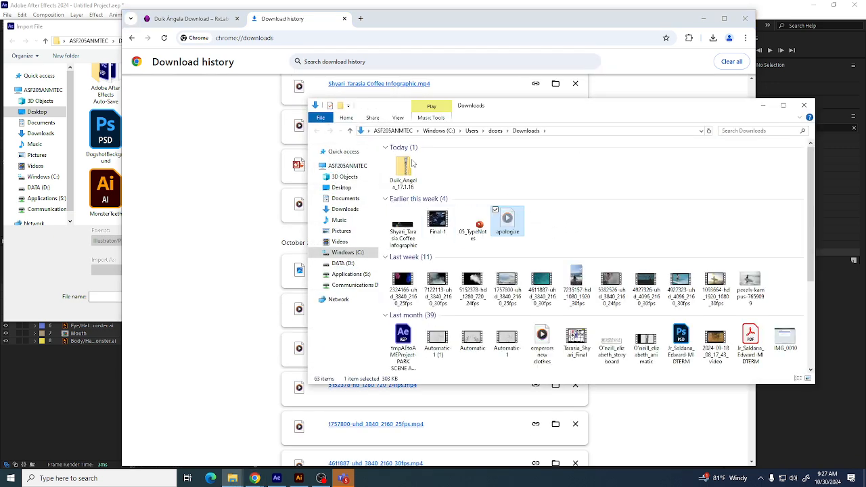
{"action": "left_click", "coordinate": [341, 187]}
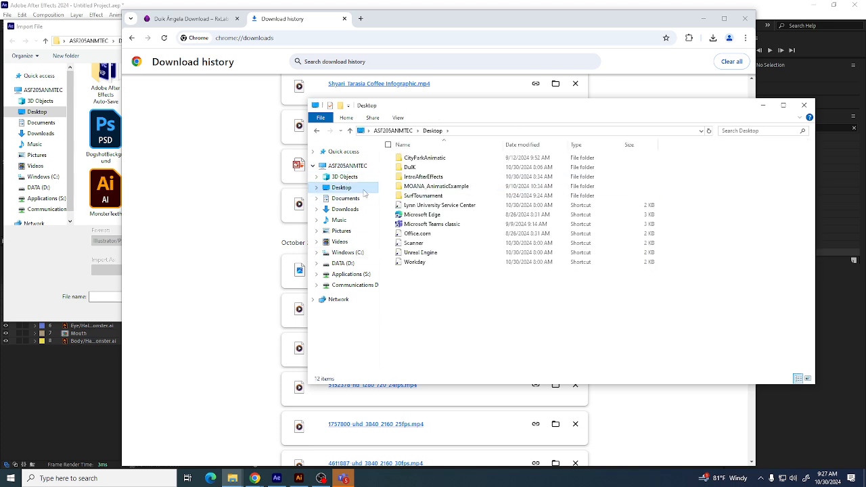
{"action": "double_click", "coordinate": [439, 180]}
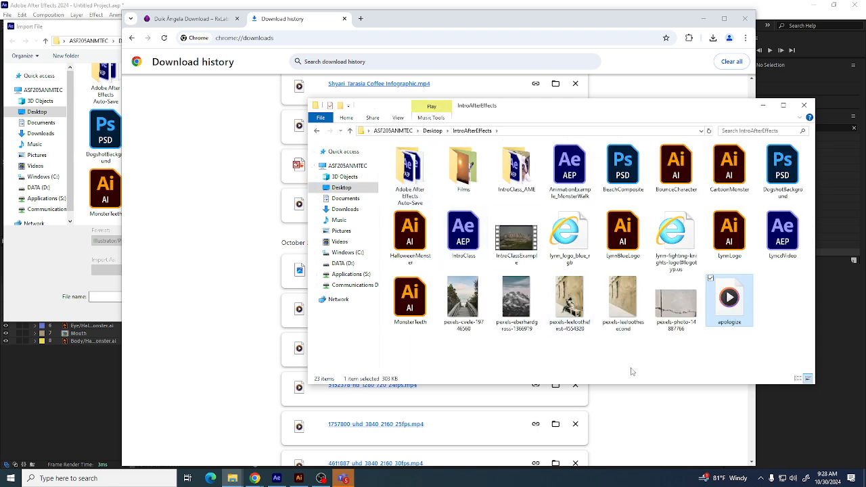
{"action": "left_click", "coordinate": [762, 106]}
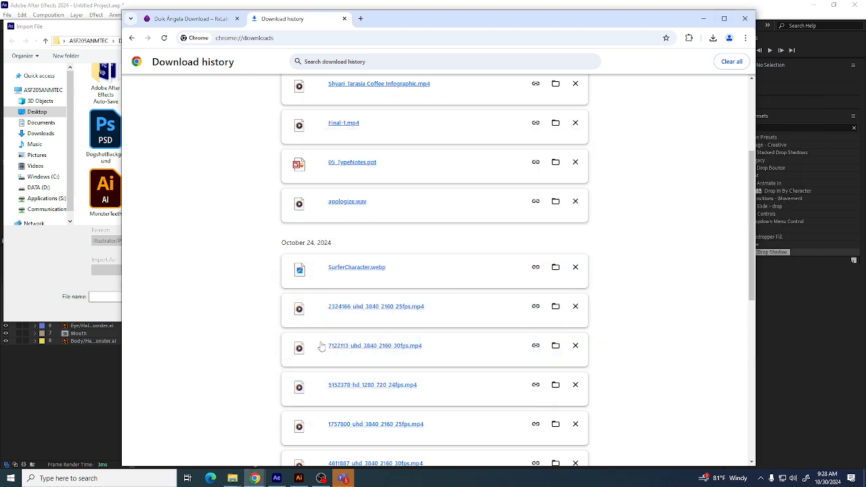
Close and reopen the Import File dialog, then import apologize.wav into the project
{"action": "left_click", "coordinate": [54, 23]}
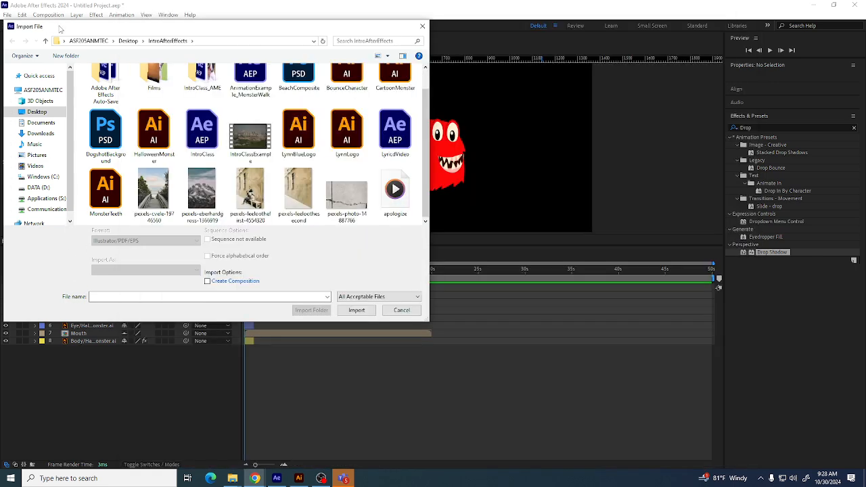
{"action": "left_click", "coordinate": [401, 310]}
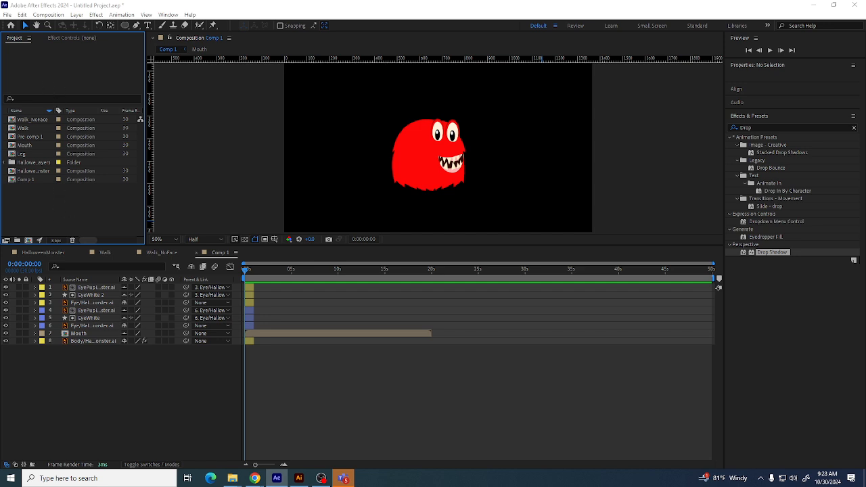
{"action": "right_click", "coordinate": [25, 203]}
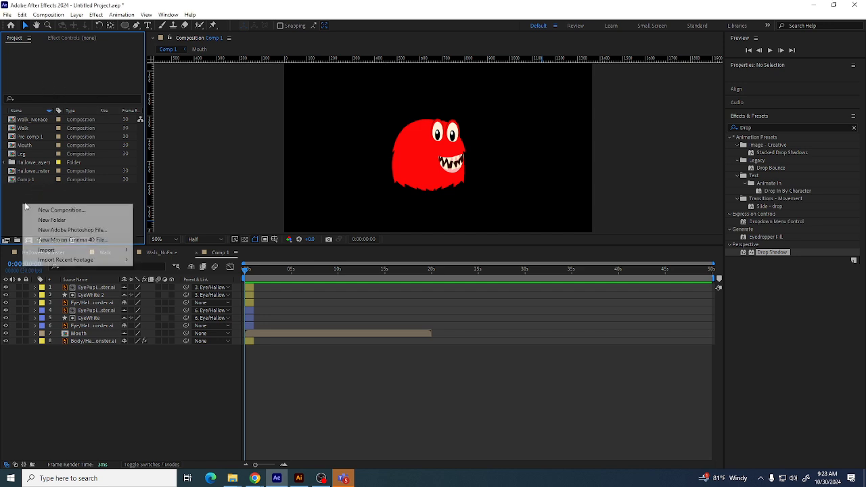
{"action": "mouse_move", "coordinate": [55, 249]}
{"action": "left_click", "coordinate": [152, 247]}
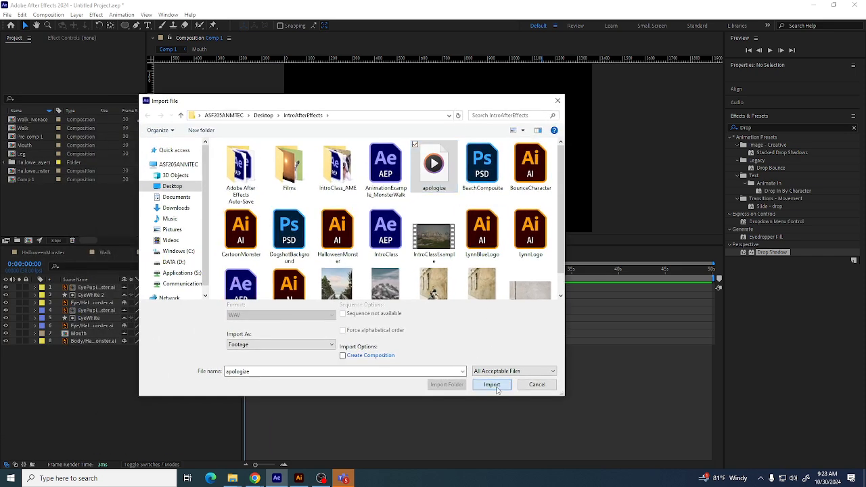
{"action": "left_click", "coordinate": [491, 383]}
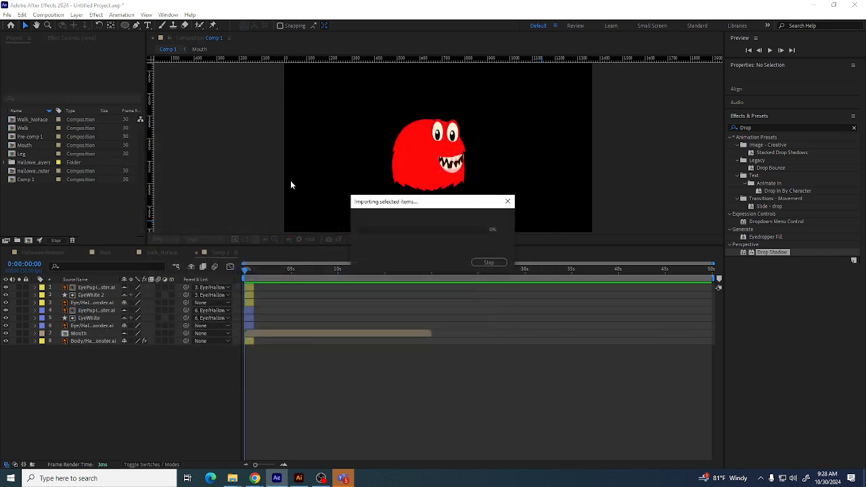
Add apologize.wav to Comp 1 as a new audio layer
{"action": "left_click", "coordinate": [54, 221]}
{"action": "left_click", "coordinate": [36, 188]}
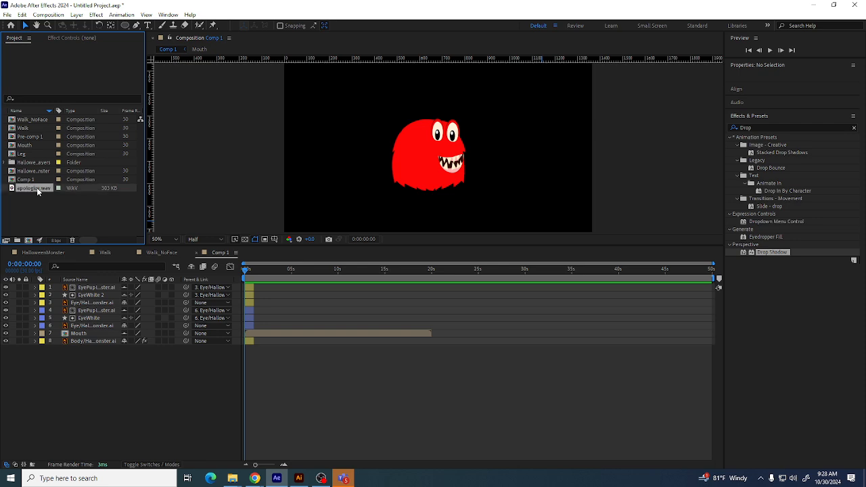
{"action": "left_click_drag", "start_coordinate": [37, 187], "coordinate": [122, 372]}
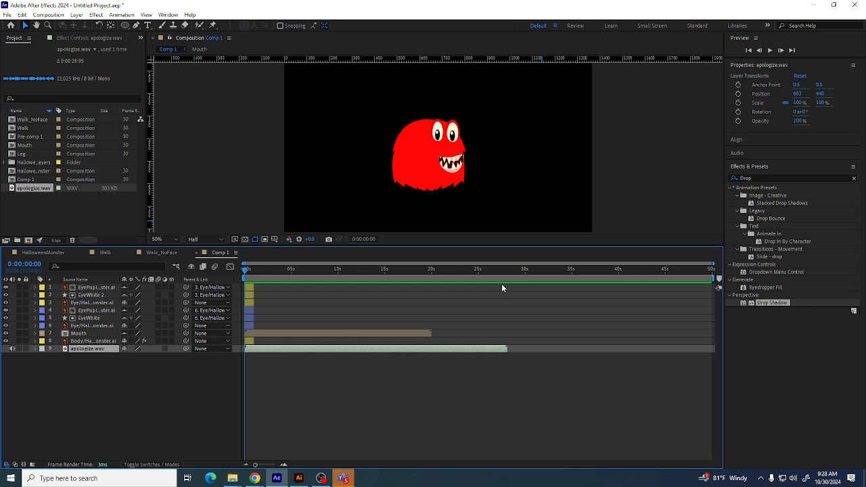
Preview Comp 1 with the audio to find where the spoken line ends
{"action": "key", "text": "space"}
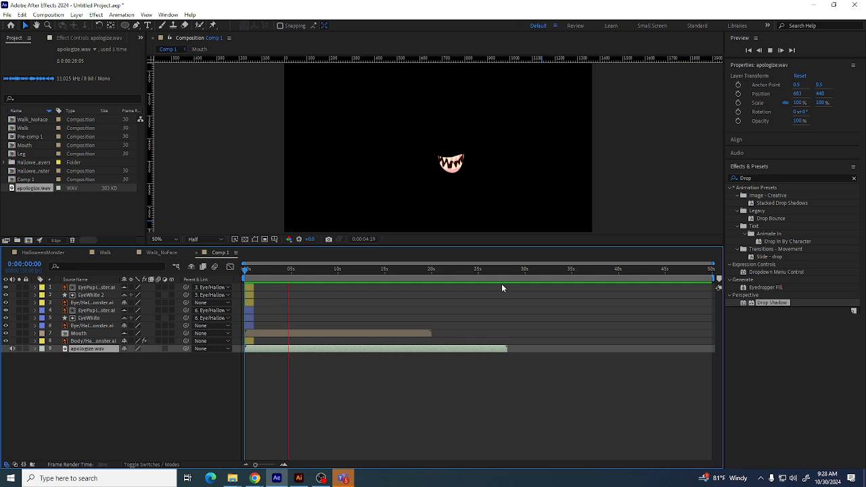
{"action": "key", "text": "space"}
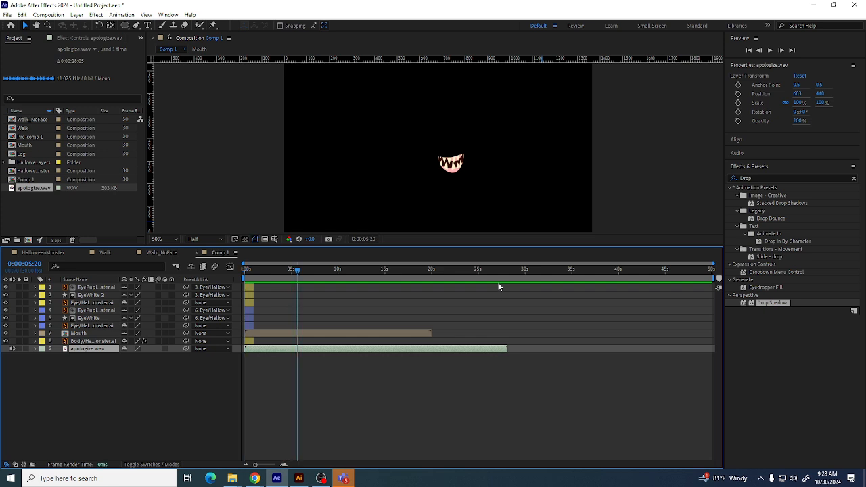
{"action": "left_click_drag", "start_coordinate": [293, 269], "coordinate": [280, 269]}
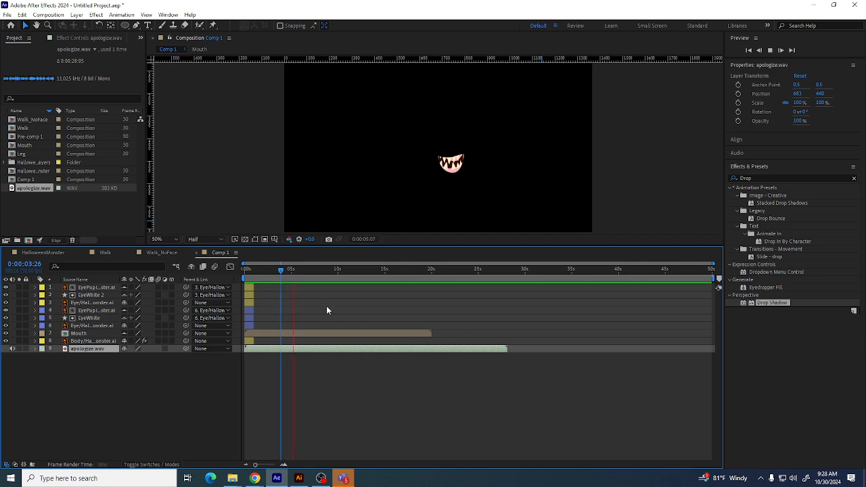
{"action": "key", "text": "space"}
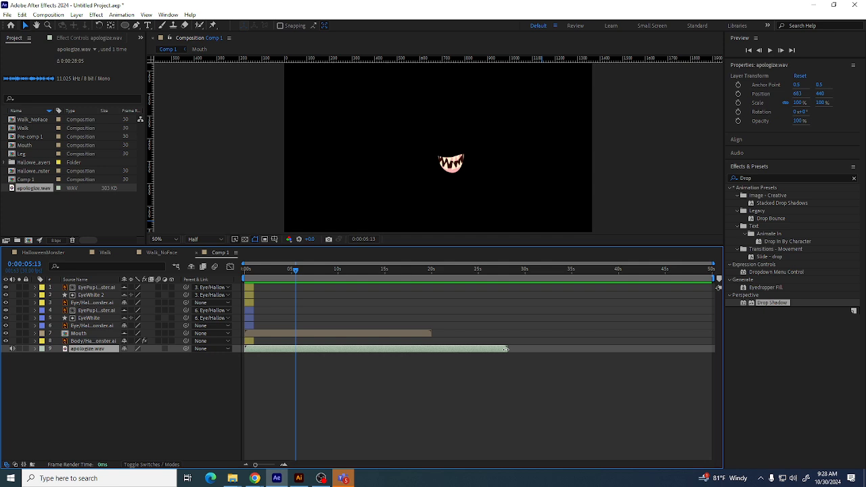
Trim the audio layer to end at about 0:00:05:13 and extend the face and body layers to the same point
{"action": "left_click_drag", "start_coordinate": [506, 348], "coordinate": [295, 354]}
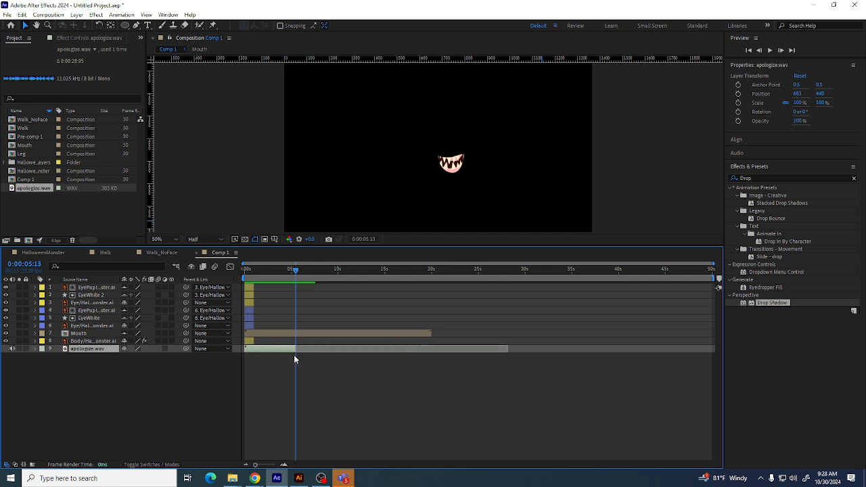
{"action": "left_click", "coordinate": [247, 340]}
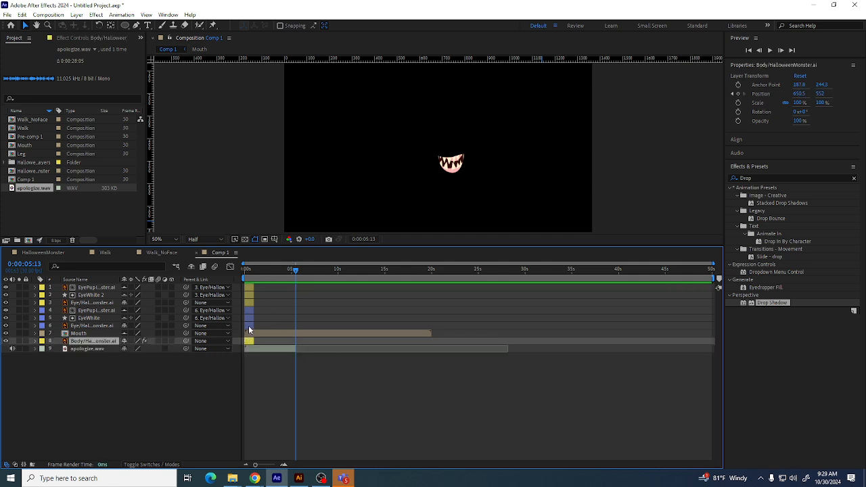
{"action": "left_click", "coordinate": [249, 325], "text": "shift"}
{"action": "left_click", "coordinate": [247, 289], "text": "shift"}
{"action": "left_click_drag", "start_coordinate": [252, 287], "coordinate": [296, 287]}
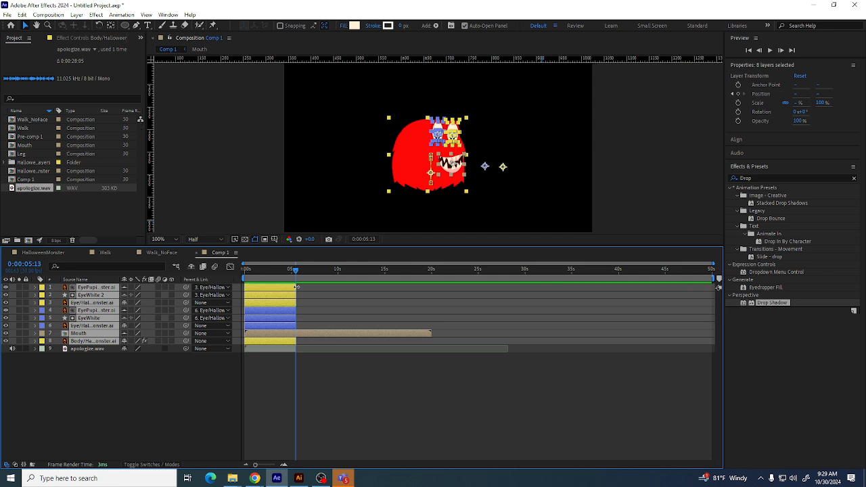
Zoom the viewer in on the monster's face and return the time indicator to the start
{"action": "key", "text": "period"}
{"action": "key", "text": "period"}
{"action": "left_click_drag", "start_coordinate": [366, 137], "coordinate": [331, 127]}
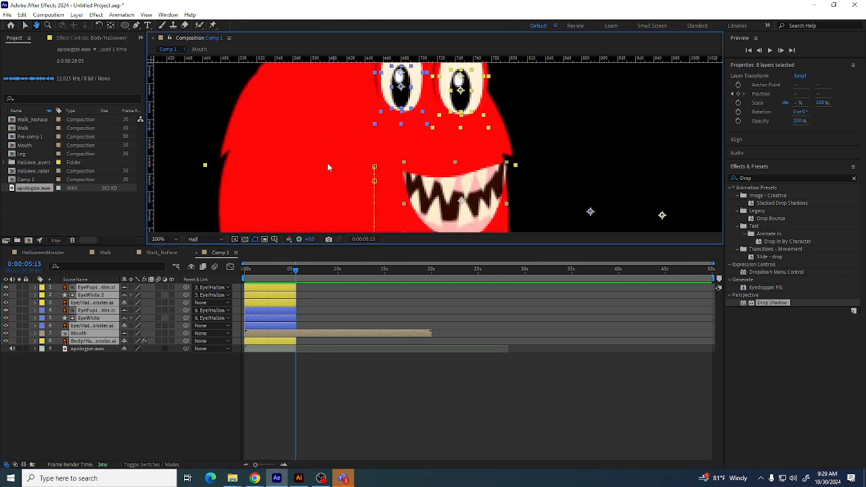
{"action": "key", "text": "comma"}
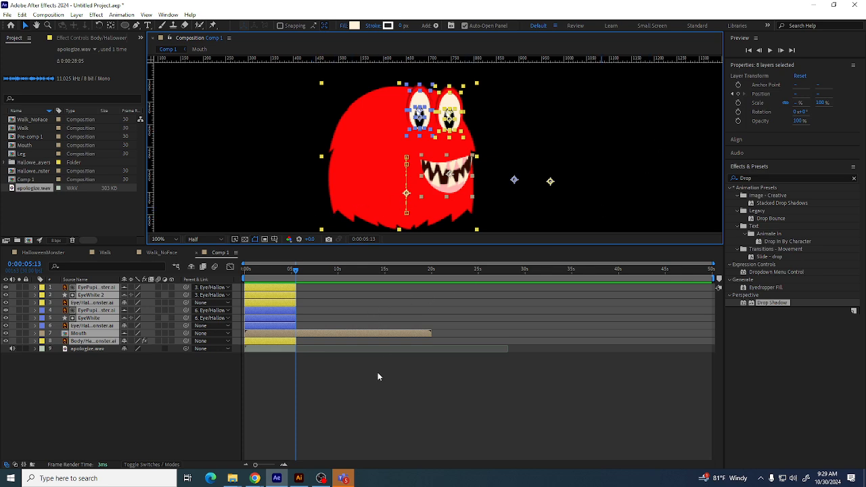
{"action": "left_click", "coordinate": [381, 421]}
{"action": "left_click", "coordinate": [245, 270]}
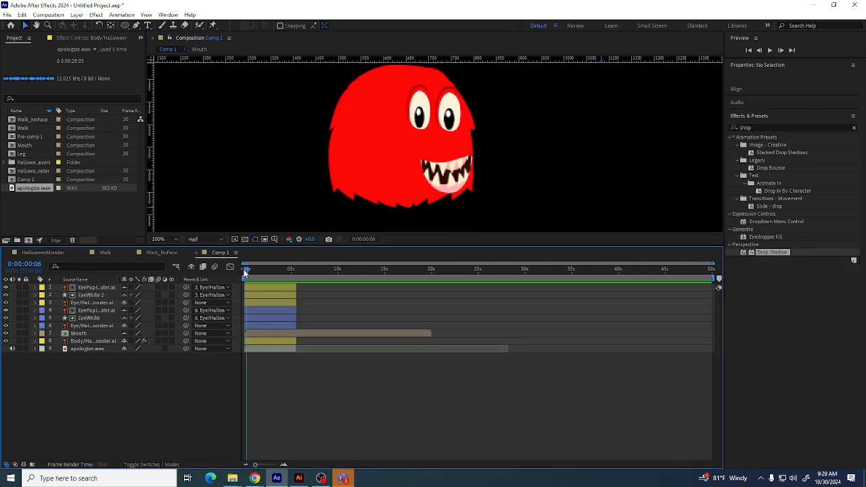
Select each face and body layer in turn and expand the Mouth layer's properties
{"action": "left_click", "coordinate": [93, 341]}
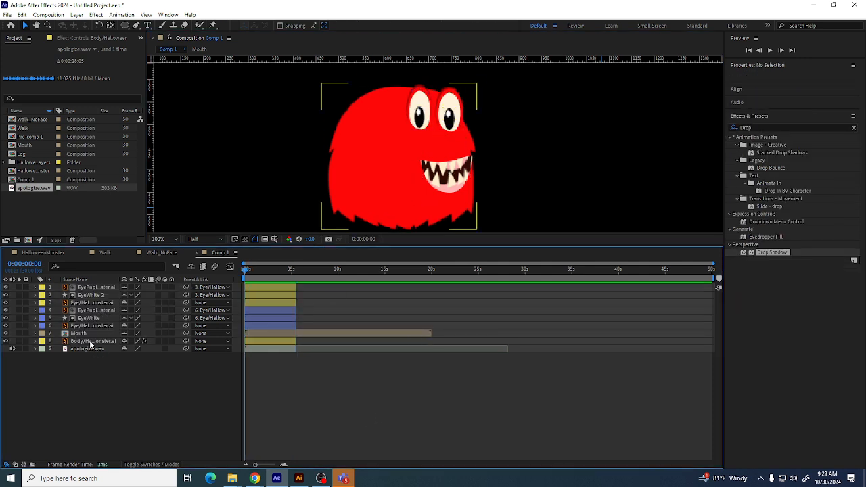
{"action": "left_click", "coordinate": [93, 287], "text": "shift"}
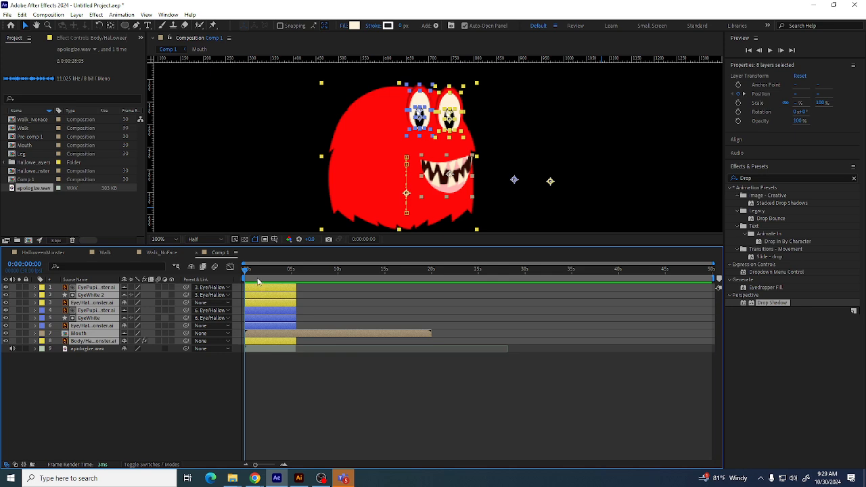
{"action": "left_click", "coordinate": [107, 372]}
{"action": "left_click", "coordinate": [88, 303]}
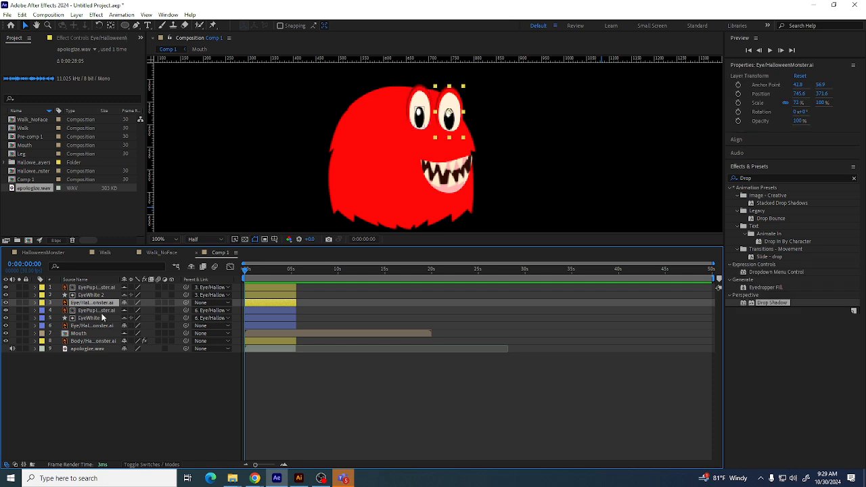
{"action": "left_click", "coordinate": [105, 312]}
{"action": "left_click", "coordinate": [98, 321]}
{"action": "left_click", "coordinate": [87, 333]}
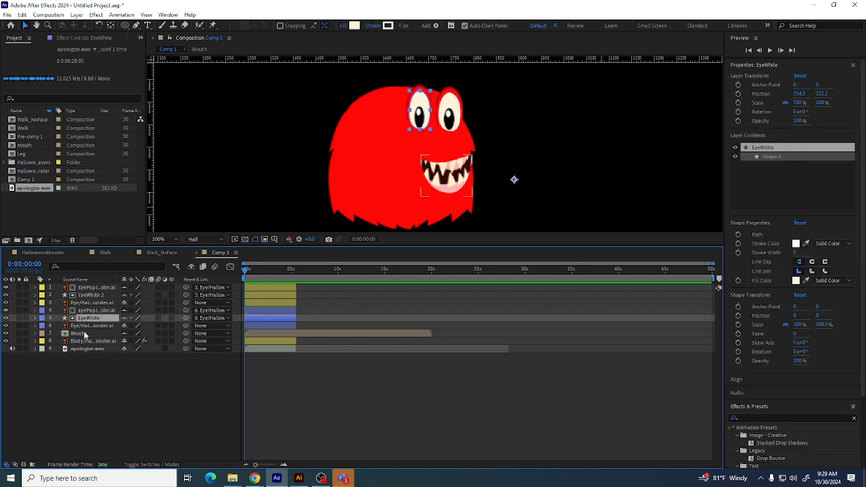
{"action": "left_click", "coordinate": [36, 334]}
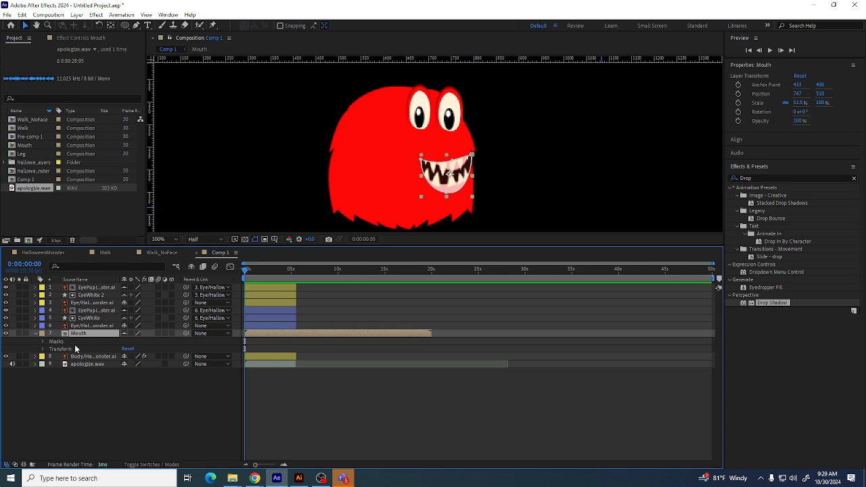
Expand the Mouth layer's Masks group to reveal the Mask 1 properties
{"action": "left_click", "coordinate": [44, 341]}
{"action": "left_click", "coordinate": [76, 348]}
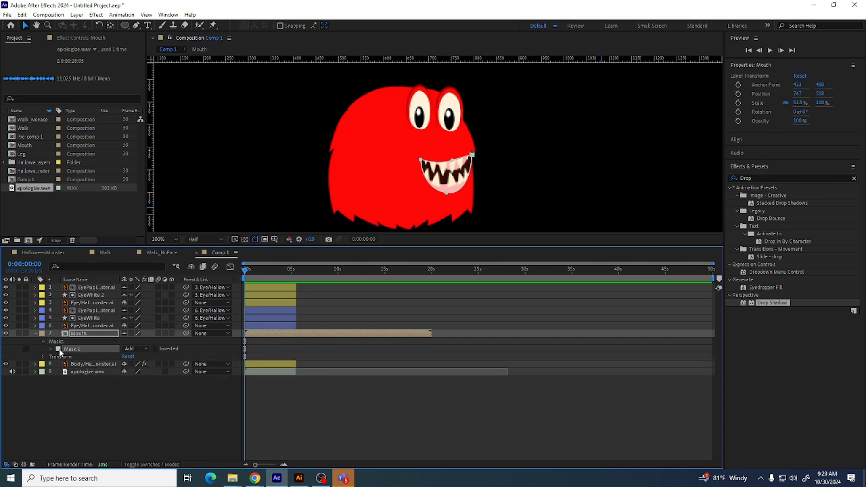
{"action": "left_click", "coordinate": [57, 349]}
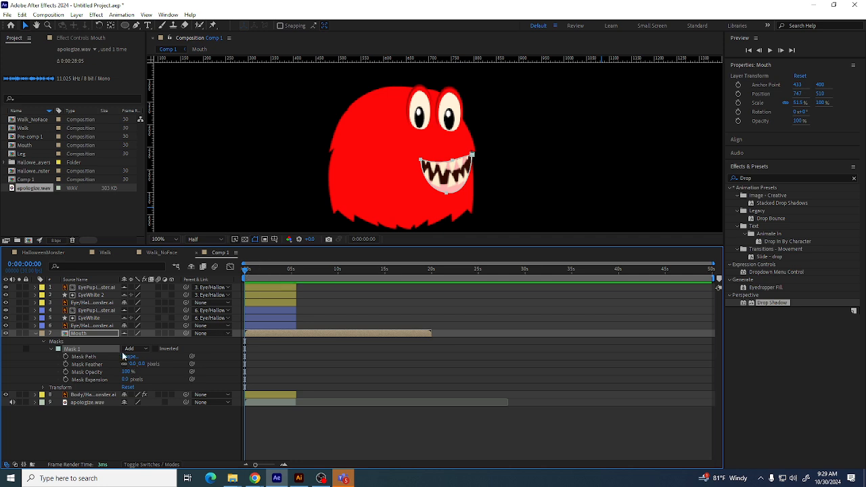
{"action": "key", "text": "space"}
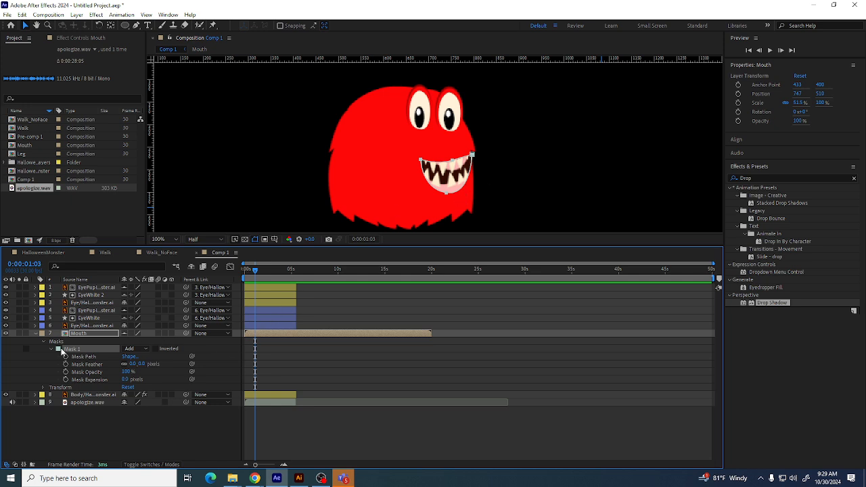
Add Mask Path keyframes for Mask 1 at about 0:00:01:03 and at the start of the timeline
{"action": "left_click", "coordinate": [66, 357]}
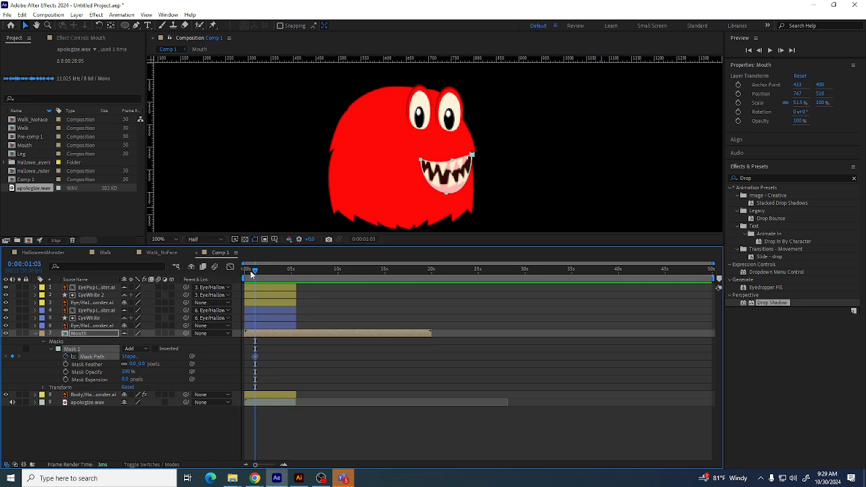
{"action": "left_click_drag", "start_coordinate": [256, 274], "coordinate": [244, 277]}
{"action": "left_click", "coordinate": [12, 356]}
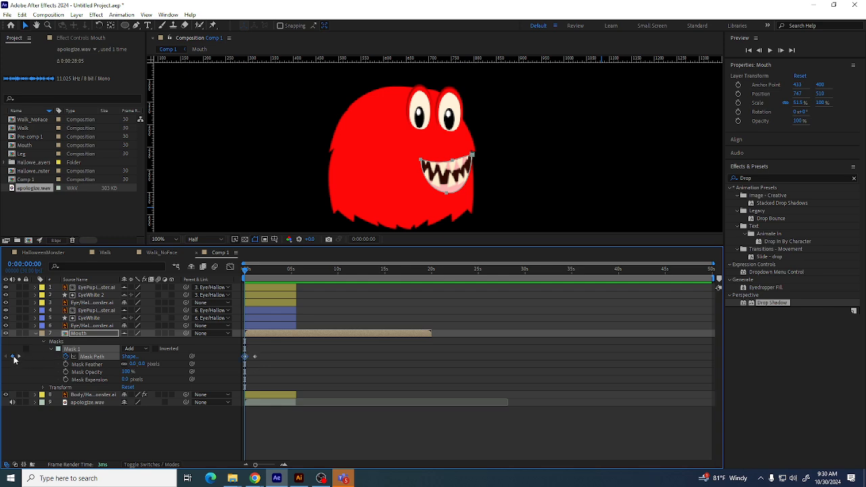
{"action": "left_click", "coordinate": [19, 356]}
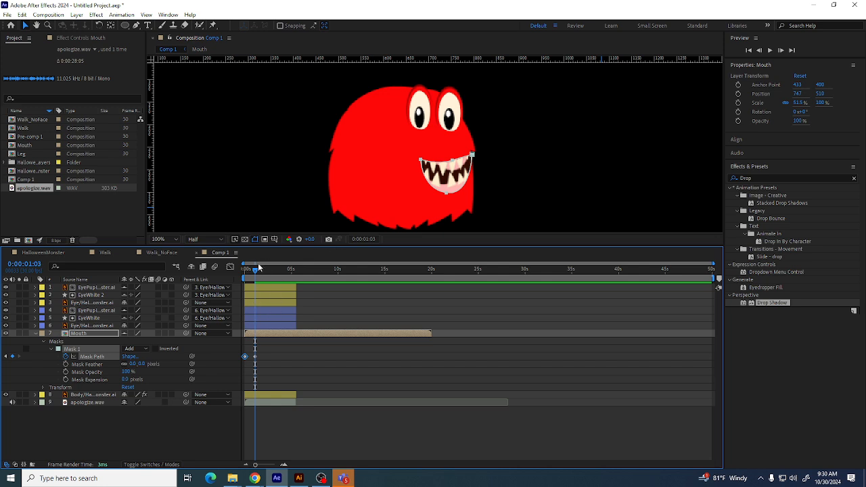
Reshape the mouth mask on the first frame into a narrow, nearly closed slit
{"action": "left_click_drag", "start_coordinate": [255, 270], "coordinate": [245, 270]}
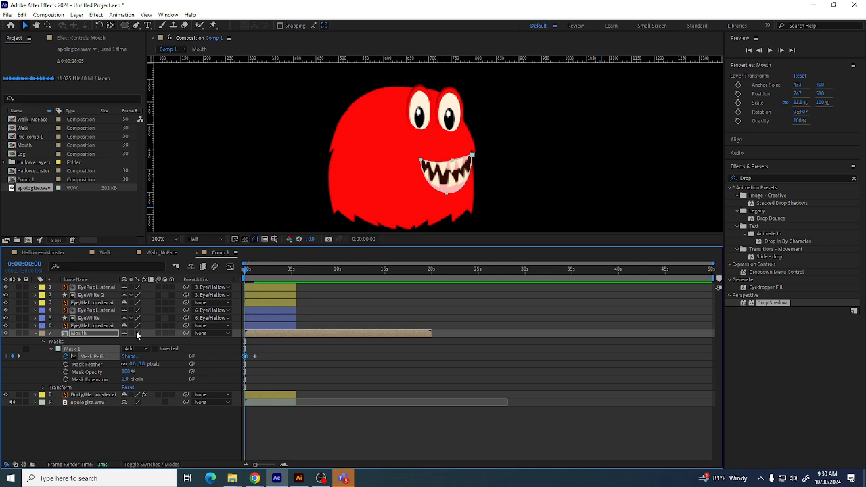
{"action": "left_click", "coordinate": [446, 195]}
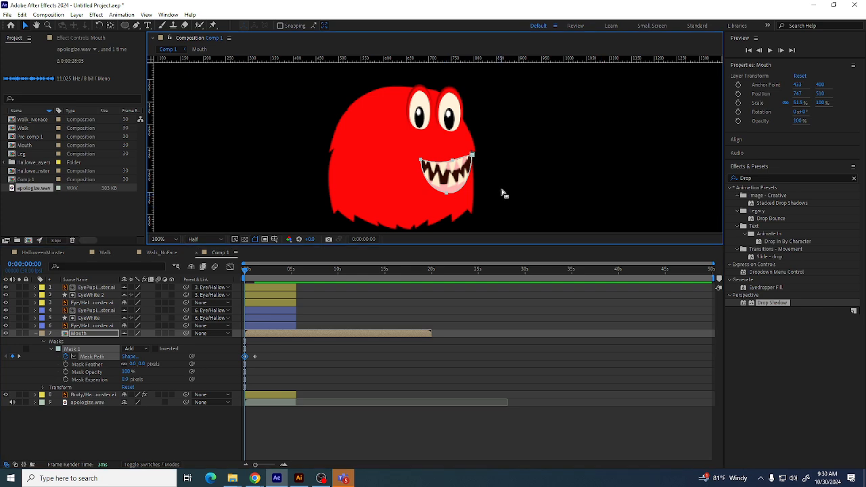
{"action": "left_click", "coordinate": [503, 191]}
{"action": "left_click", "coordinate": [445, 194]}
{"action": "left_click_drag", "start_coordinate": [446, 196], "coordinate": [418, 173]}
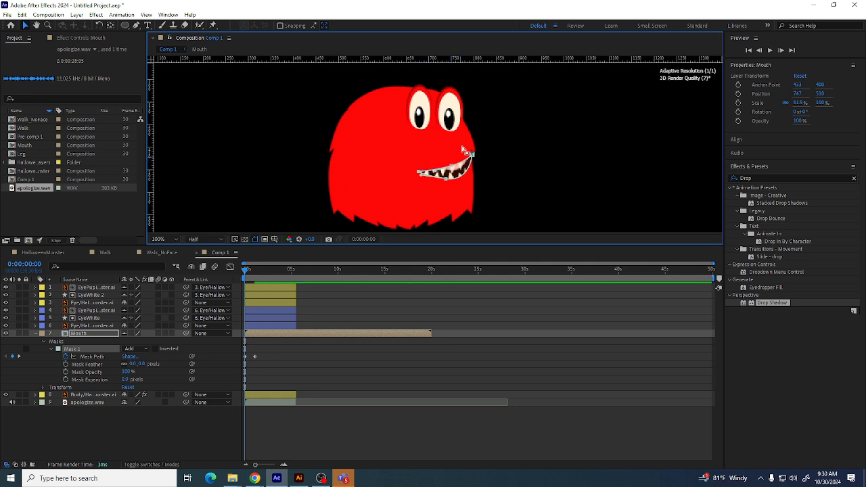
{"action": "left_click_drag", "start_coordinate": [471, 154], "coordinate": [472, 163]}
{"action": "mouse_move", "coordinate": [246, 271]}
{"action": "left_mouse_down"}
{"action": "mouse_move", "coordinate": [263, 270]}
{"action": "mouse_move", "coordinate": [245, 270]}
{"action": "left_mouse_up"}
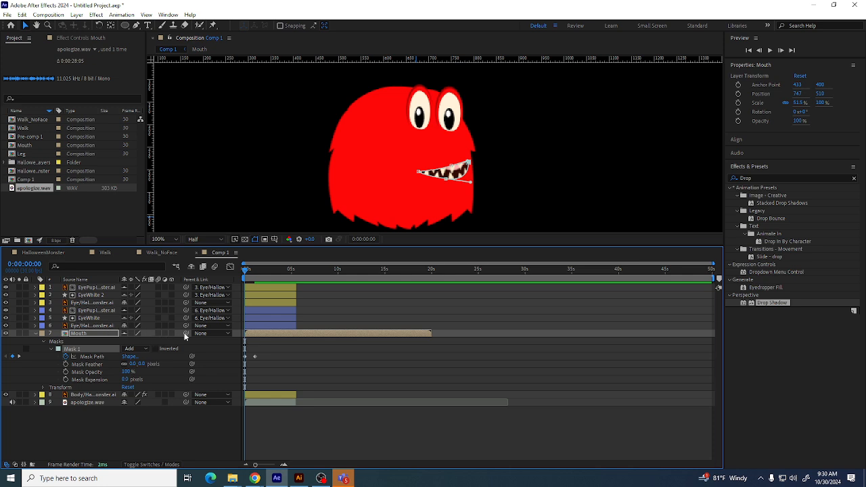
Parent the Mouth layer to the Body layer and preview the mouth animation
{"action": "left_click_drag", "start_coordinate": [186, 333], "coordinate": [98, 396]}
{"action": "mouse_move", "coordinate": [245, 270]}
{"action": "left_mouse_down"}
{"action": "mouse_move", "coordinate": [263, 270]}
{"action": "mouse_move", "coordinate": [224, 273]}
{"action": "mouse_move", "coordinate": [248, 277]}
{"action": "left_mouse_up"}
{"action": "key", "text": "space"}
{"action": "key", "text": "space"}
Move the second Mask Path keyframe to about 0:00:00:13 and reshape the mouth mask at 0:00:01:08
{"action": "left_click_drag", "start_coordinate": [254, 357], "coordinate": [249, 356]}
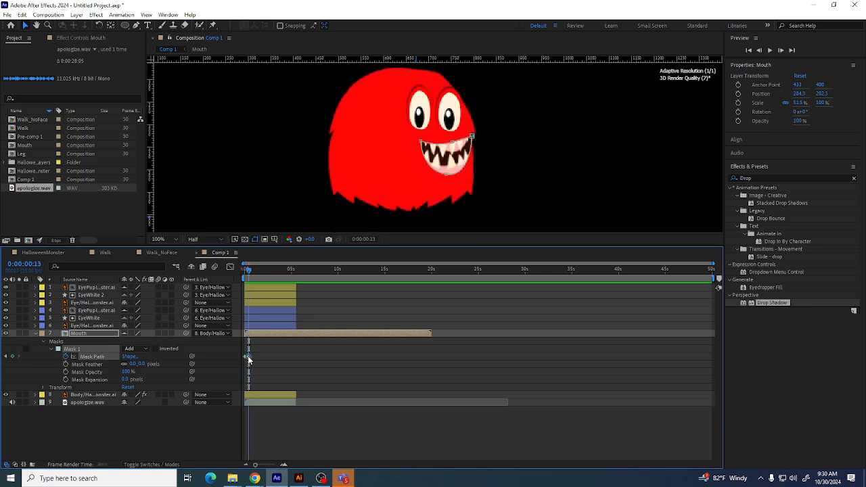
{"action": "left_click_drag", "start_coordinate": [245, 263], "coordinate": [256, 271]}
{"action": "left_click_drag", "start_coordinate": [453, 162], "coordinate": [452, 154]}
{"action": "left_click_drag", "start_coordinate": [447, 193], "coordinate": [452, 189]}
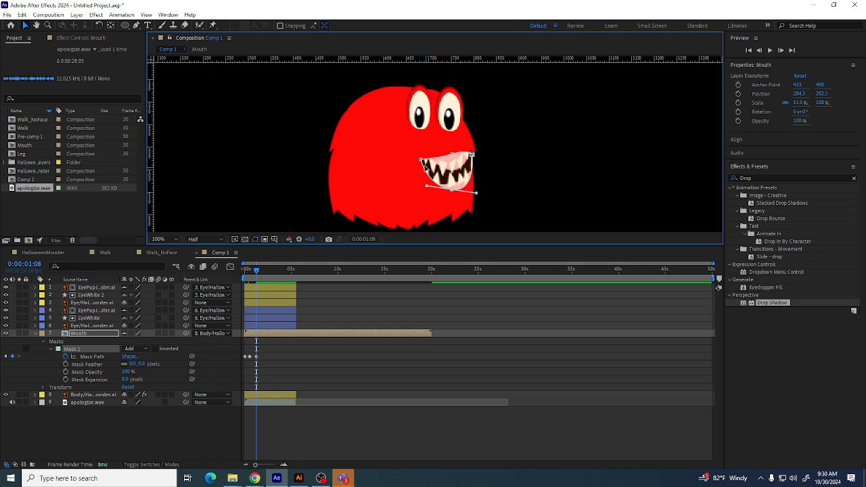
{"action": "left_click_drag", "start_coordinate": [421, 160], "coordinate": [420, 178]}
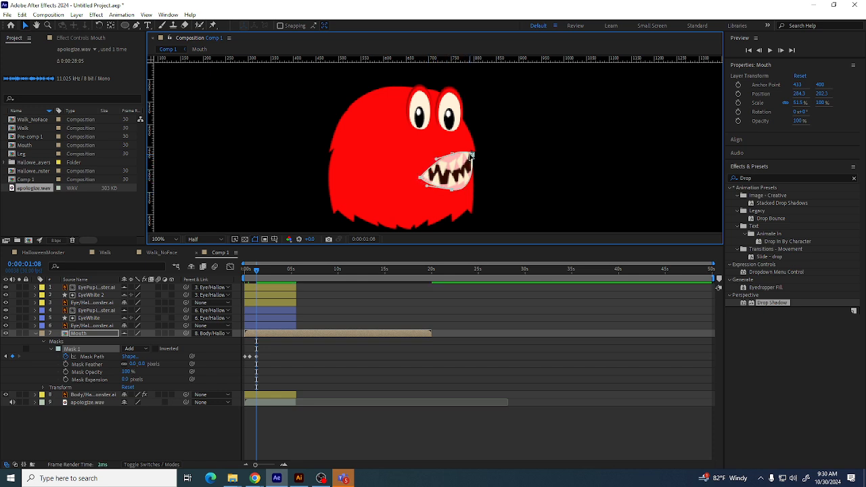
{"action": "left_click_drag", "start_coordinate": [471, 155], "coordinate": [450, 159]}
{"action": "left_click", "coordinate": [453, 155]}
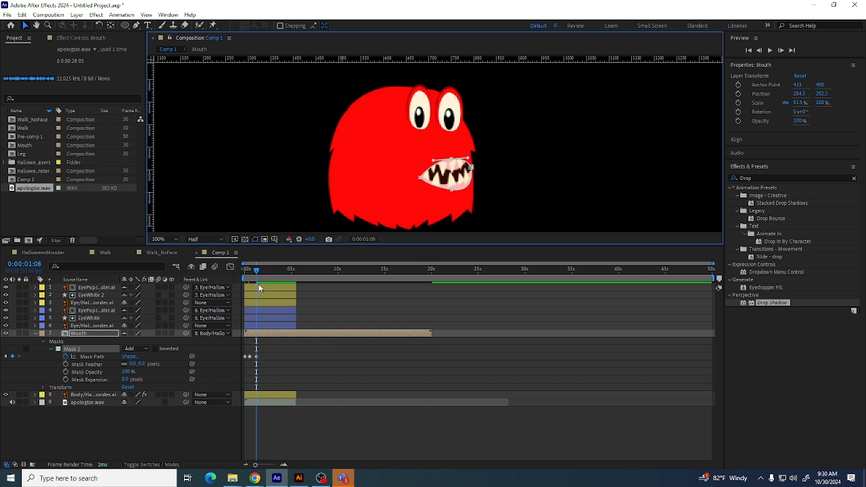
{"action": "mouse_move", "coordinate": [257, 271]}
{"action": "left_mouse_down"}
{"action": "mouse_move", "coordinate": [236, 274]}
{"action": "mouse_move", "coordinate": [244, 272]}
{"action": "left_mouse_up"}
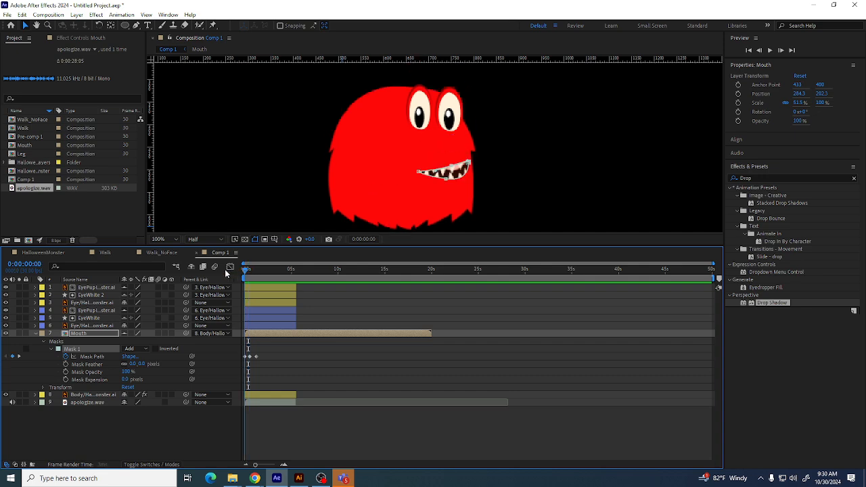
Zoom the timeline in and expand the apologize.wav layer's Audio properties to show its waveform
{"action": "left_click_drag", "start_coordinate": [257, 466], "coordinate": [270, 466]}
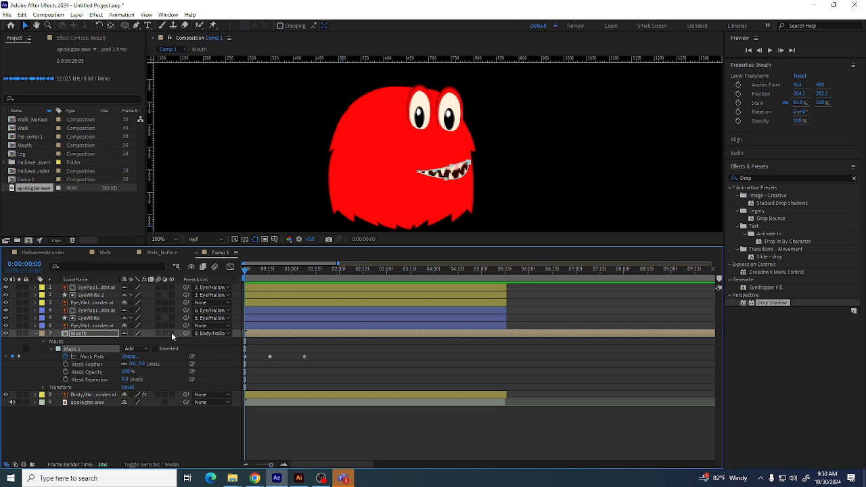
{"action": "left_click", "coordinate": [36, 403]}
{"action": "left_click", "coordinate": [90, 403]}
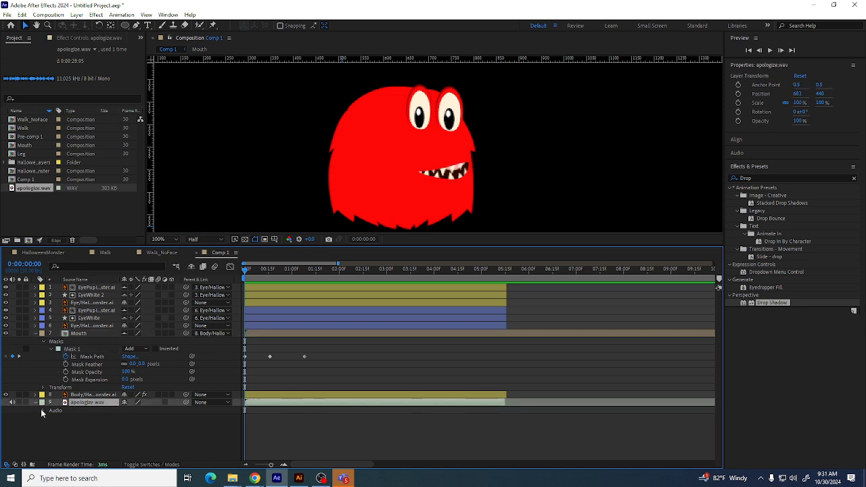
{"action": "left_click", "coordinate": [43, 411]}
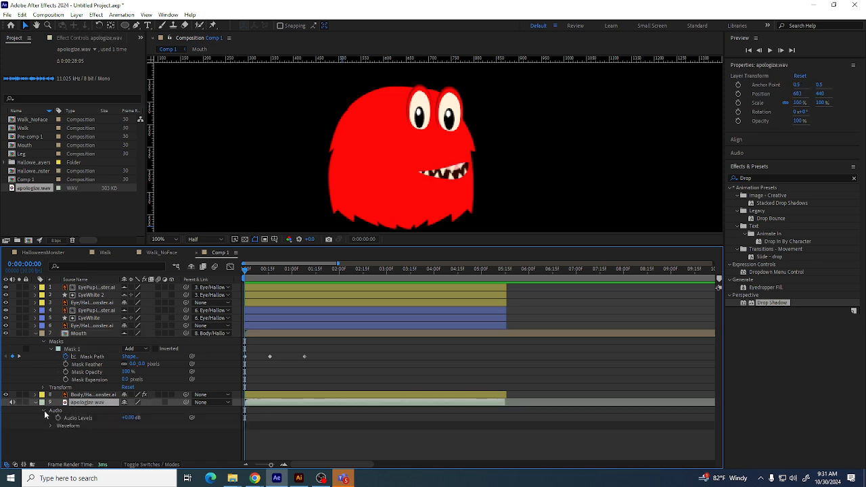
{"action": "left_click", "coordinate": [51, 425]}
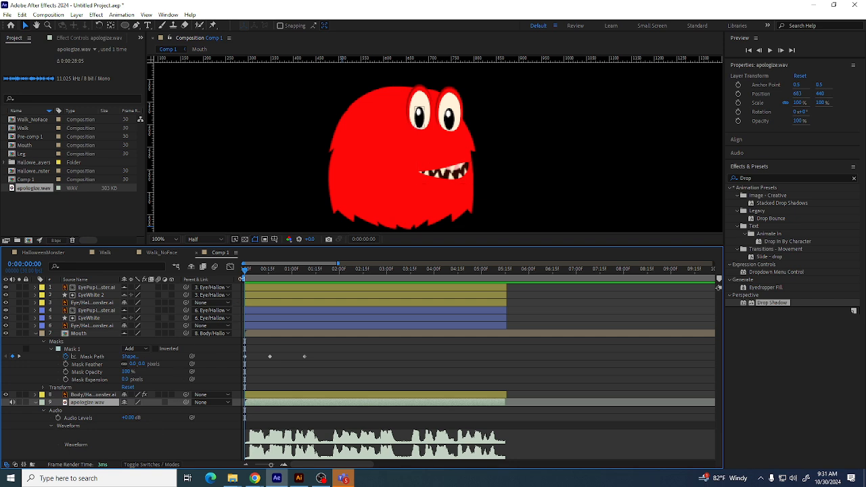
Shift the Mask Path keyframes earlier, to about 0:00:00:10 and 0:00:00:20, to match the waveform, and preview
{"action": "left_click", "coordinate": [248, 271]}
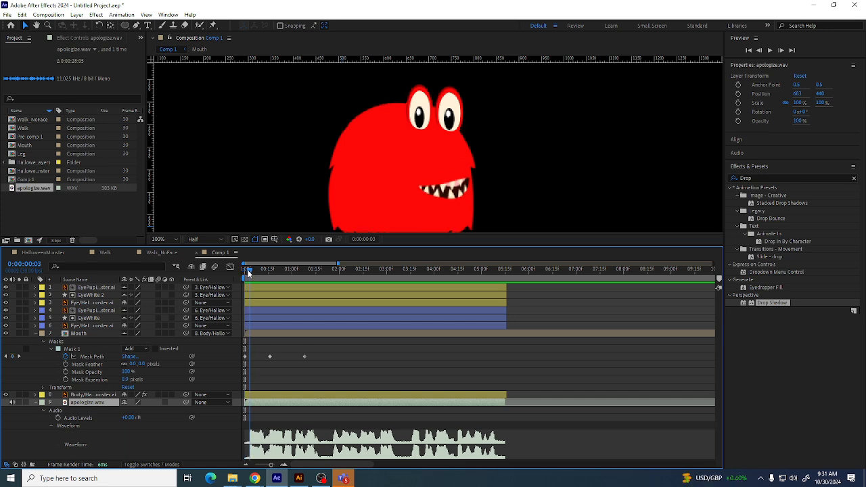
{"action": "left_click_drag", "start_coordinate": [248, 271], "coordinate": [249, 274]}
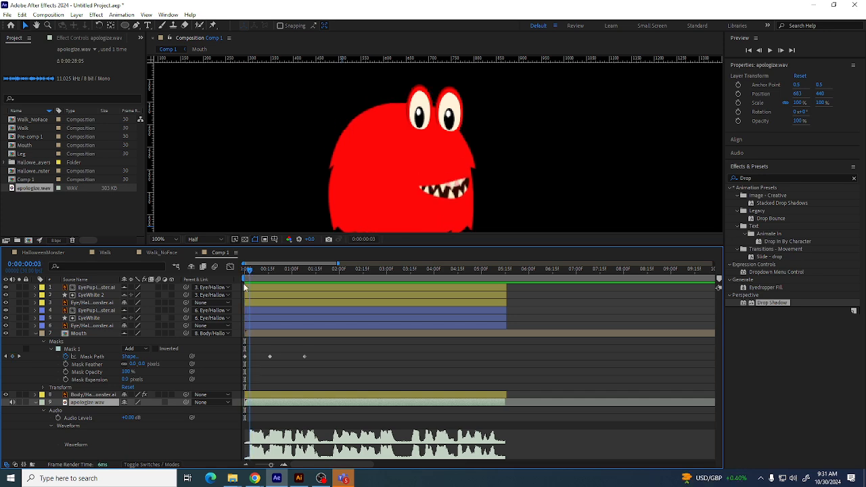
{"action": "left_click", "coordinate": [248, 356]}
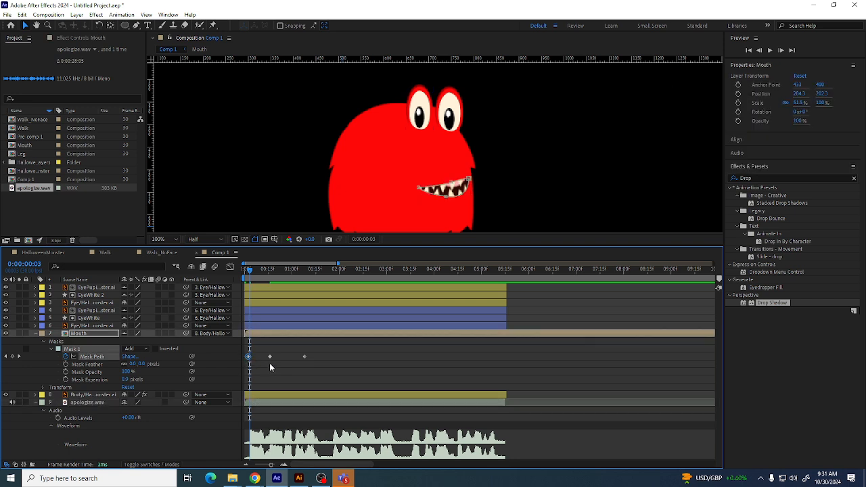
{"action": "key", "text": "space"}
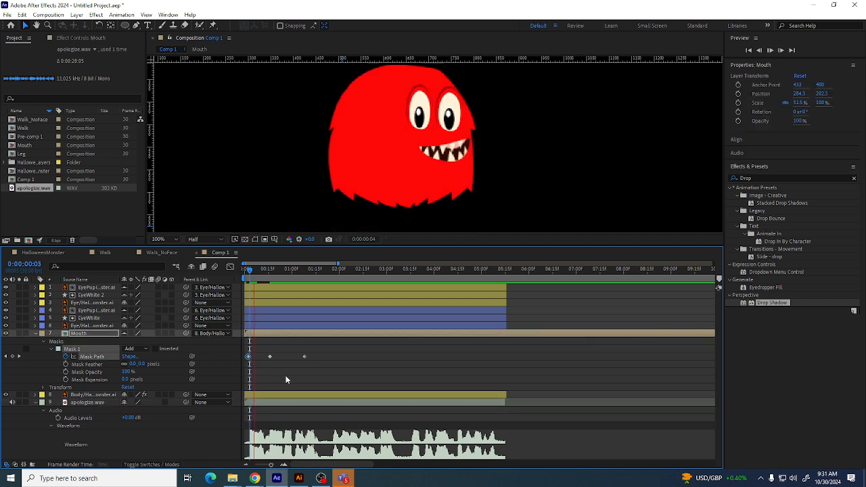
{"action": "key", "text": "space"}
{"action": "left_click_drag", "start_coordinate": [269, 356], "coordinate": [262, 356]}
{"action": "left_click", "coordinate": [262, 272]}
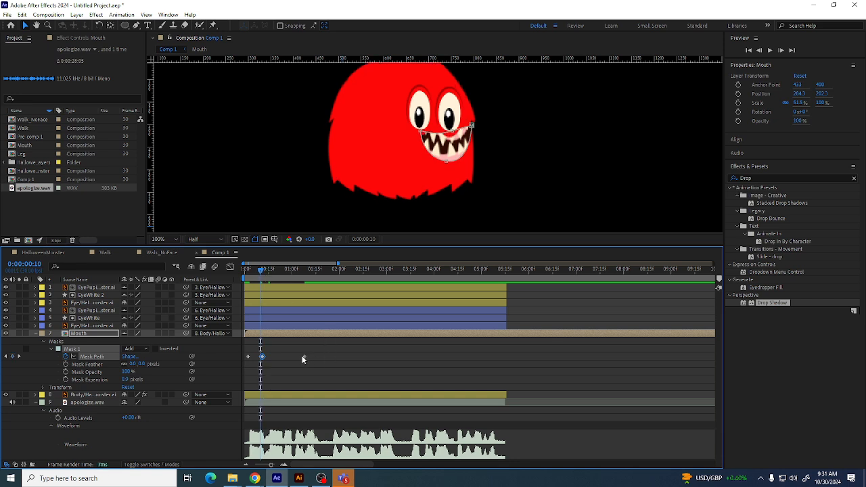
{"action": "left_click_drag", "start_coordinate": [305, 356], "coordinate": [276, 364]}
{"action": "left_click_drag", "start_coordinate": [261, 272], "coordinate": [244, 272]}
{"action": "key", "text": "space"}
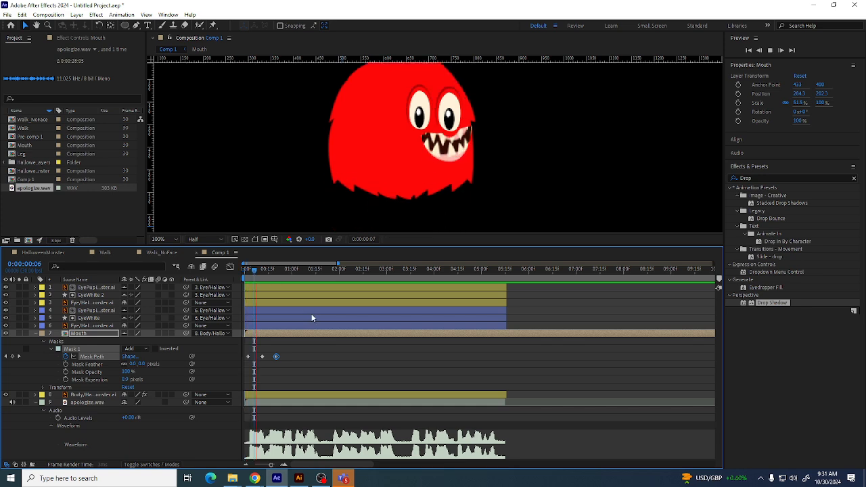
{"action": "key", "text": "space"}
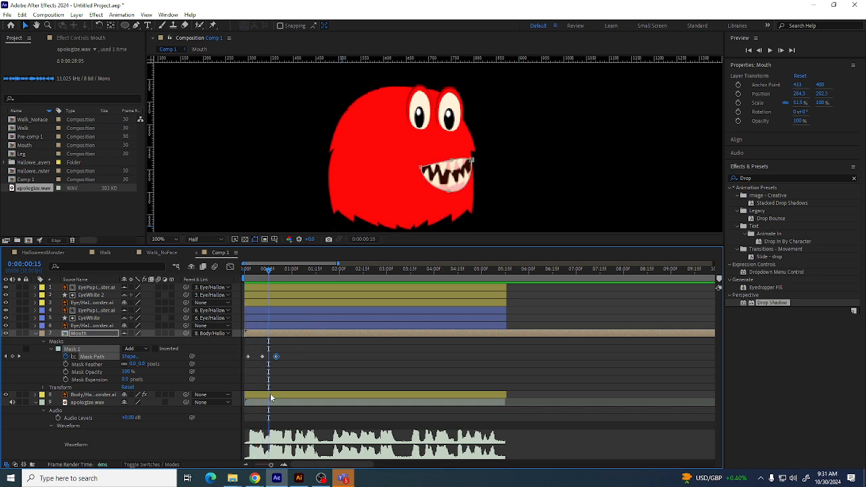
Copy the closed-mouth keyframe to 0:00:00:15 and preview the mouth movement
{"action": "left_click", "coordinate": [247, 357]}
{"action": "left_click_drag", "start_coordinate": [274, 272], "coordinate": [267, 271]}
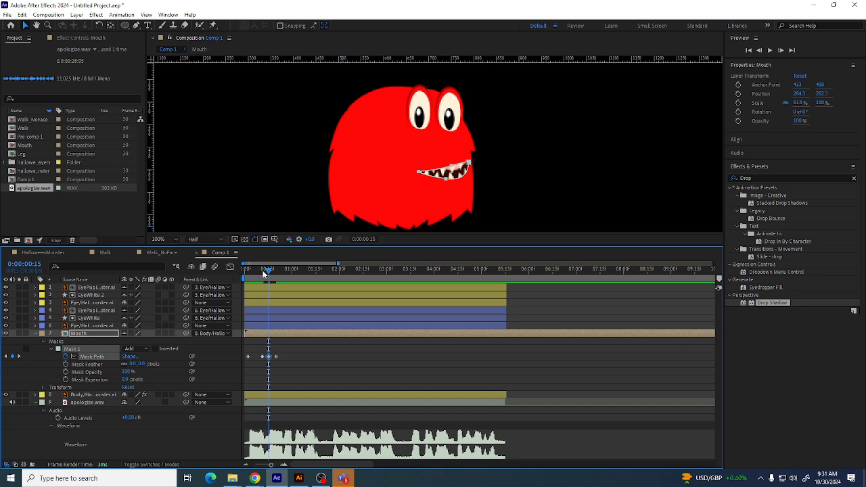
{"action": "left_click_drag", "start_coordinate": [263, 272], "coordinate": [282, 290]}
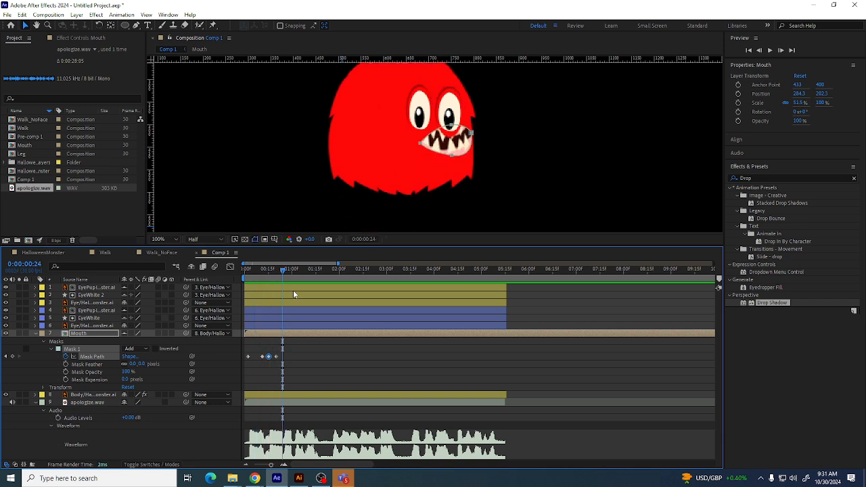
{"action": "left_click", "coordinate": [283, 271]}
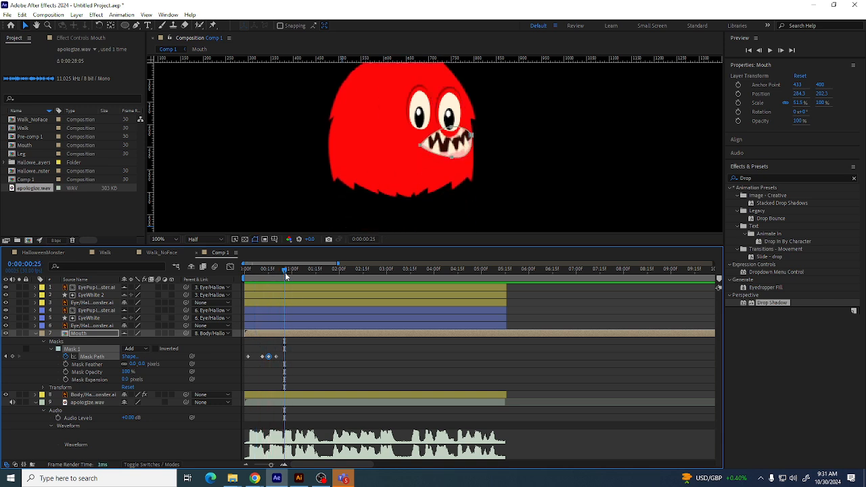
{"action": "left_click_drag", "start_coordinate": [283, 271], "coordinate": [245, 268]}
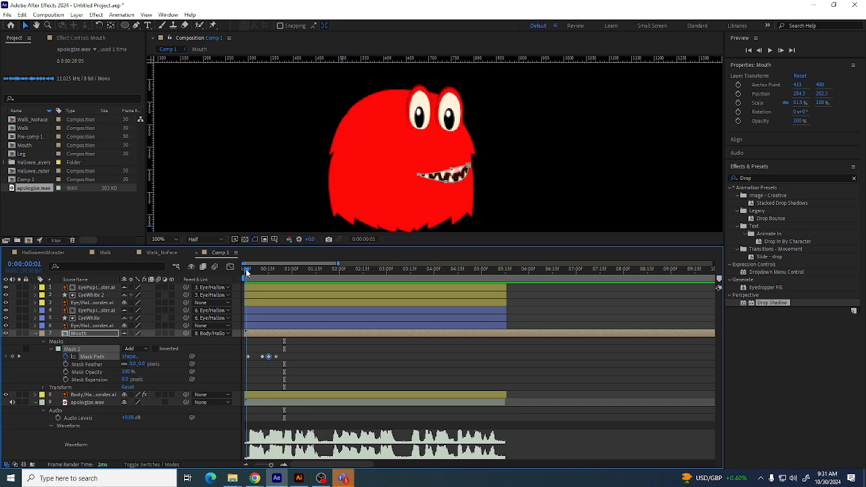
{"action": "key", "text": "space"}
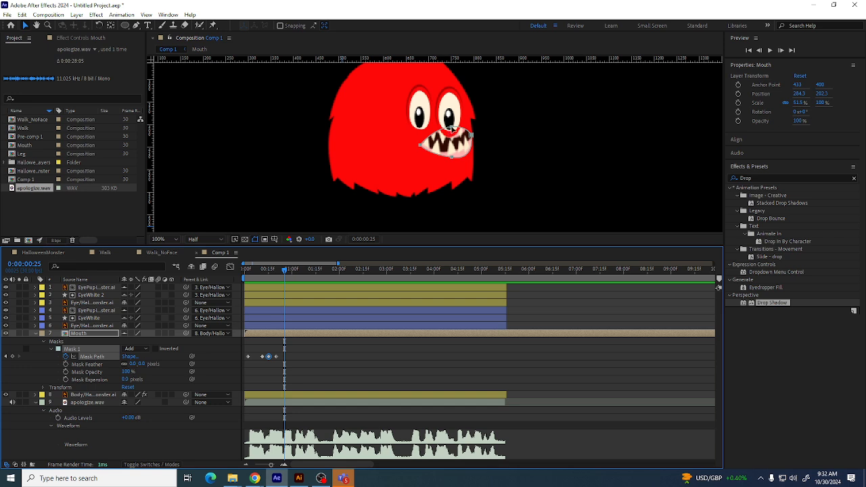
Reshape the mouth mask at 0:00:00:25 into a wide-open mouth
{"action": "left_click_drag", "start_coordinate": [451, 128], "coordinate": [449, 129]}
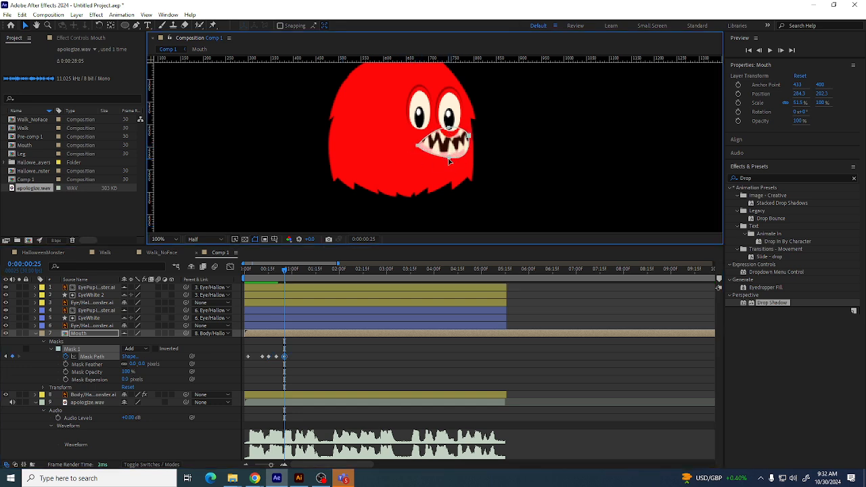
{"action": "left_click", "coordinate": [503, 156]}
{"action": "left_click_drag", "start_coordinate": [448, 158], "coordinate": [446, 163]}
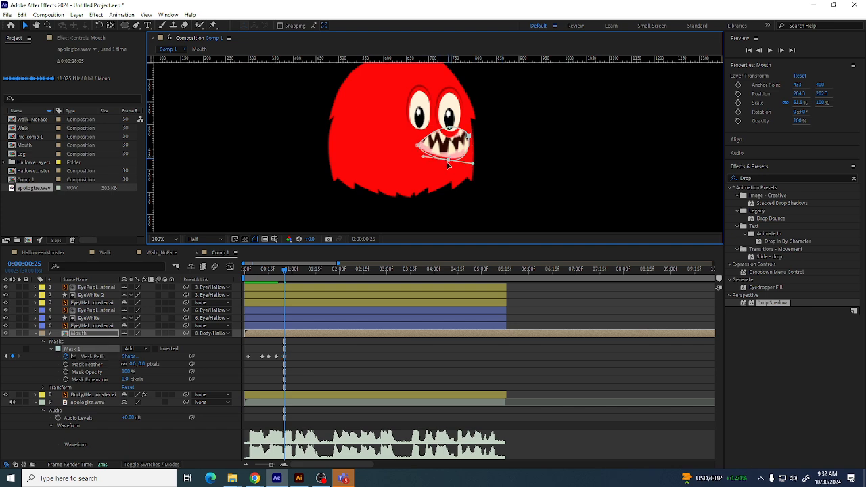
{"action": "left_click", "coordinate": [446, 128]}
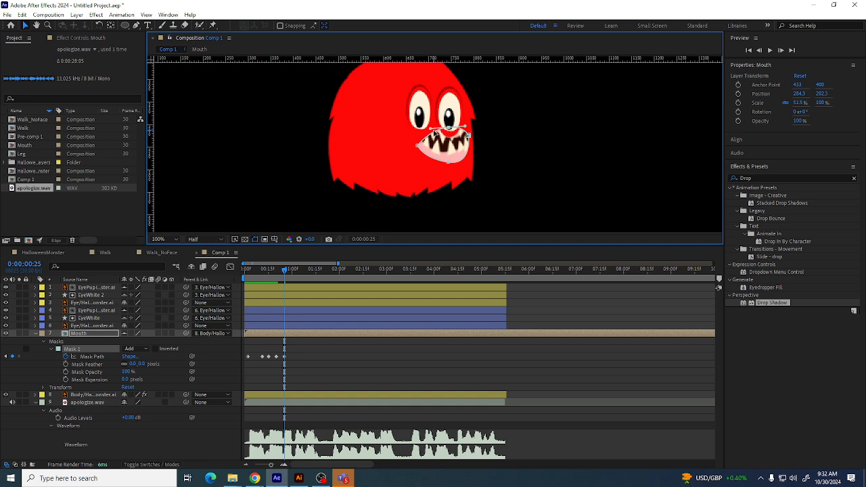
{"action": "left_click_drag", "start_coordinate": [430, 129], "coordinate": [406, 127]}
{"action": "left_click_drag", "start_coordinate": [466, 129], "coordinate": [474, 127]}
{"action": "left_click_drag", "start_coordinate": [283, 269], "coordinate": [293, 267]}
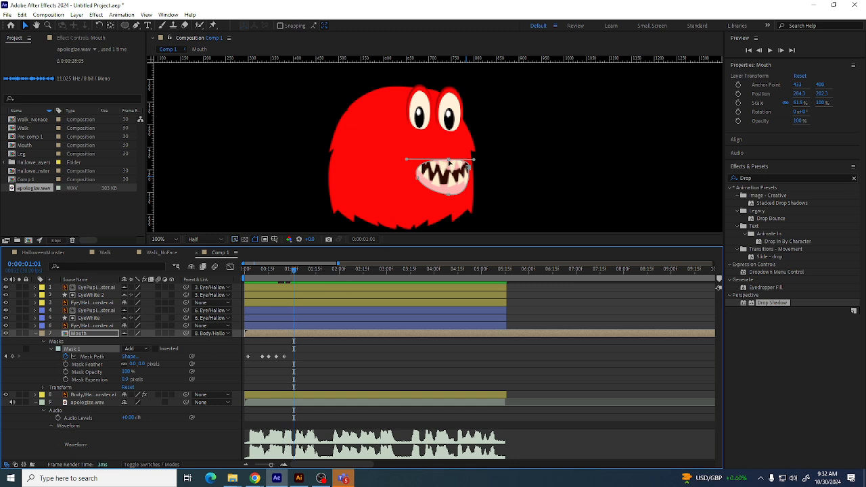
Reshape the mouth mask at 0:00:01:01 into a closed, thin line and preview from the start
{"action": "left_click_drag", "start_coordinate": [449, 163], "coordinate": [449, 167]}
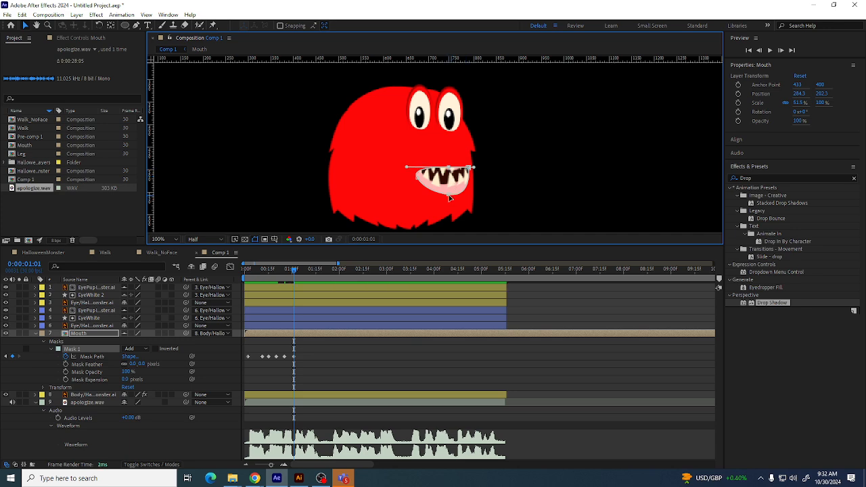
{"action": "left_click_drag", "start_coordinate": [449, 198], "coordinate": [470, 168]}
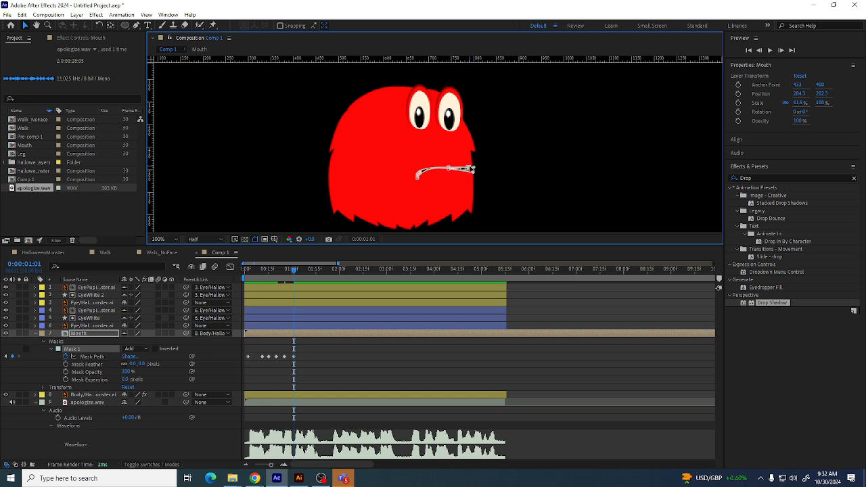
{"action": "left_click", "coordinate": [483, 182]}
{"action": "left_click", "coordinate": [529, 195]}
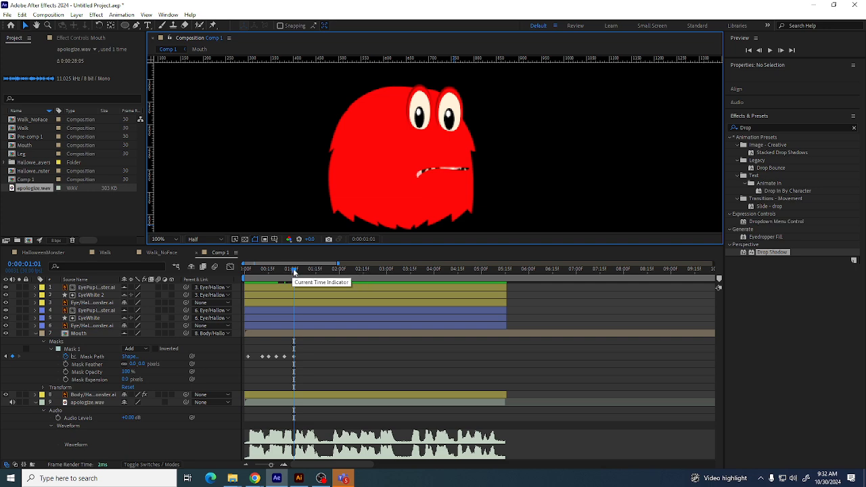
{"action": "left_click_drag", "start_coordinate": [291, 272], "coordinate": [208, 277]}
{"action": "key", "text": "space"}
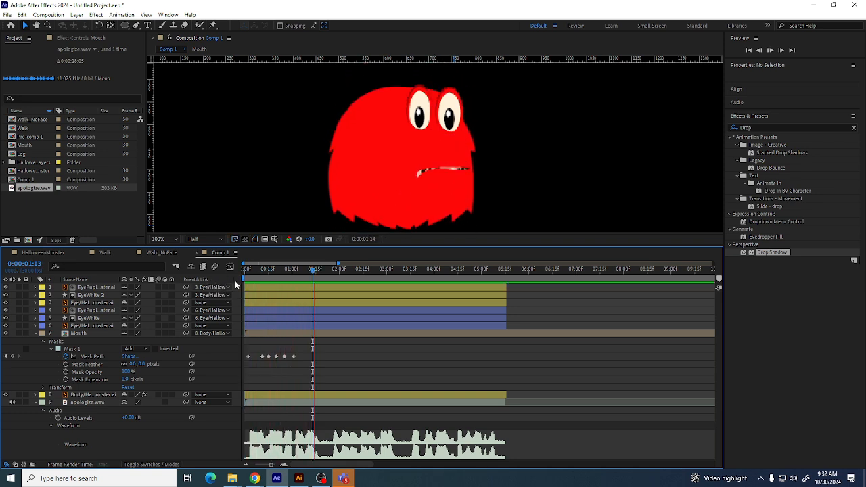
Copy an open-mouth Mask Path keyframe and paste it at 0:00:01:03
{"action": "left_click", "coordinate": [298, 268]}
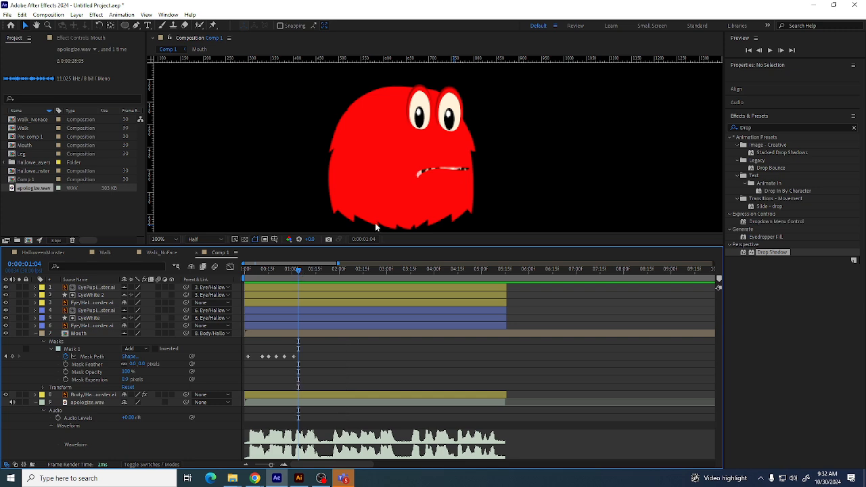
{"action": "left_click", "coordinate": [247, 356]}
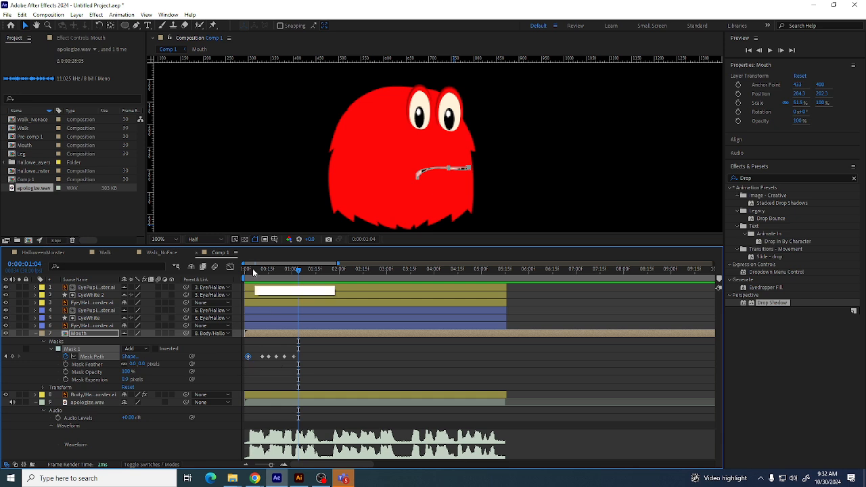
{"action": "left_click_drag", "start_coordinate": [250, 268], "coordinate": [263, 270]}
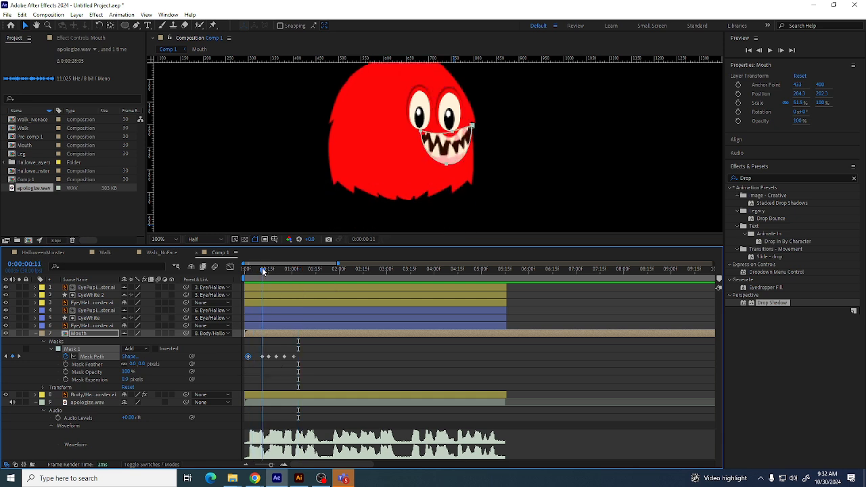
{"action": "left_click", "coordinate": [262, 356]}
{"action": "mouse_move", "coordinate": [306, 276]}
{"action": "left_mouse_down"}
{"action": "mouse_move", "coordinate": [289, 274]}
{"action": "mouse_move", "coordinate": [296, 278]}
{"action": "left_mouse_up"}
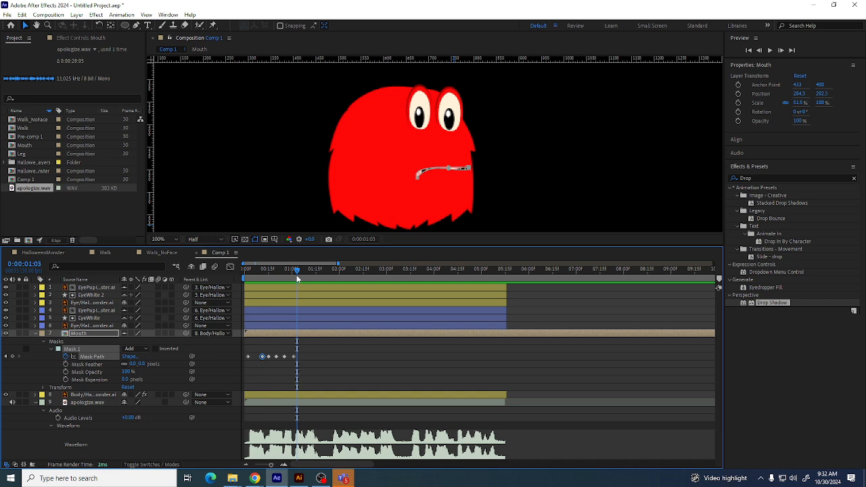
{"action": "key", "text": "ctrl+v"}
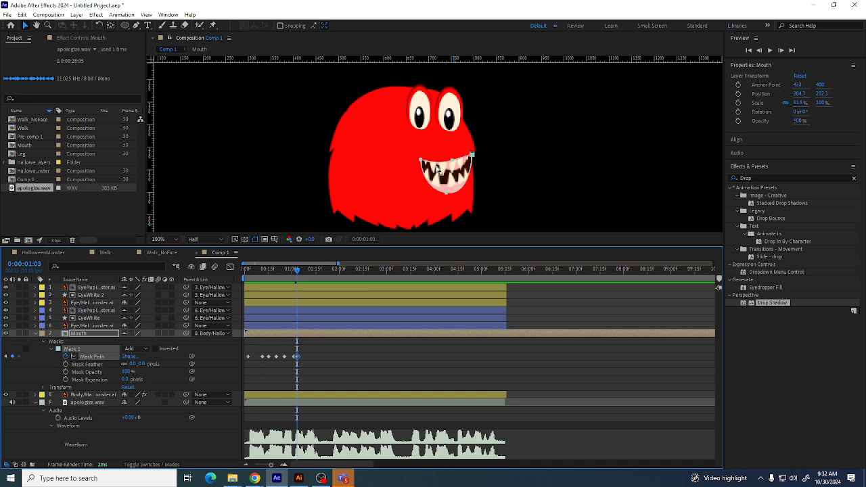
Reshape the pasted mouth mask at 0:00:01:03 into a smaller, rounder open mouth
{"action": "left_click", "coordinate": [553, 144]}
{"action": "left_click", "coordinate": [451, 161]}
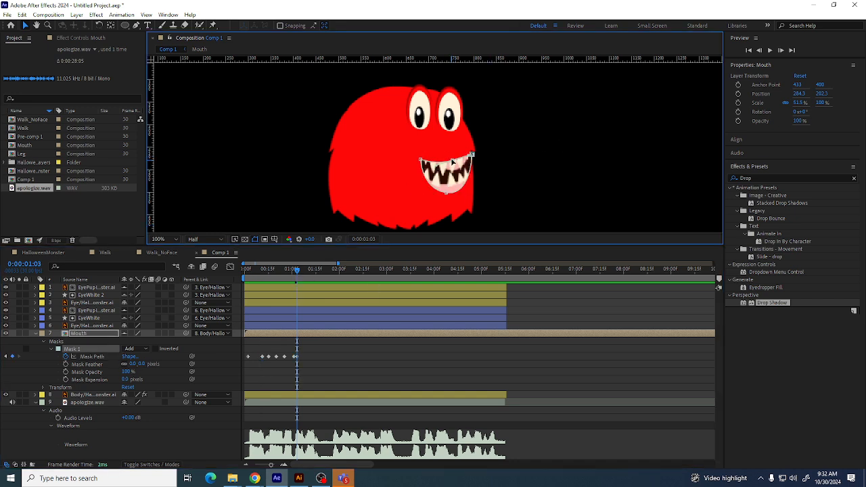
{"action": "left_click_drag", "start_coordinate": [452, 162], "coordinate": [468, 155]}
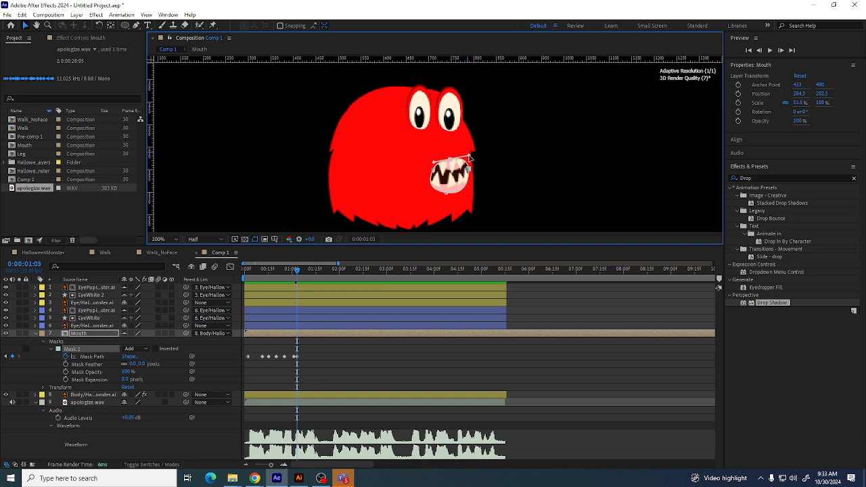
{"action": "left_click_drag", "start_coordinate": [445, 193], "coordinate": [472, 169]}
{"action": "left_click", "coordinate": [468, 169]}
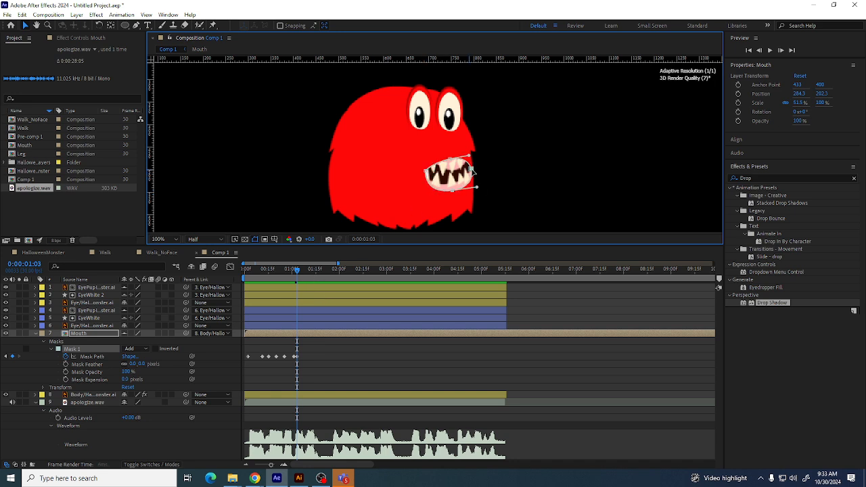
Preview the mouth animation from the start of the composition
{"action": "left_click_drag", "start_coordinate": [294, 269], "coordinate": [245, 270]}
{"action": "key", "text": "space"}
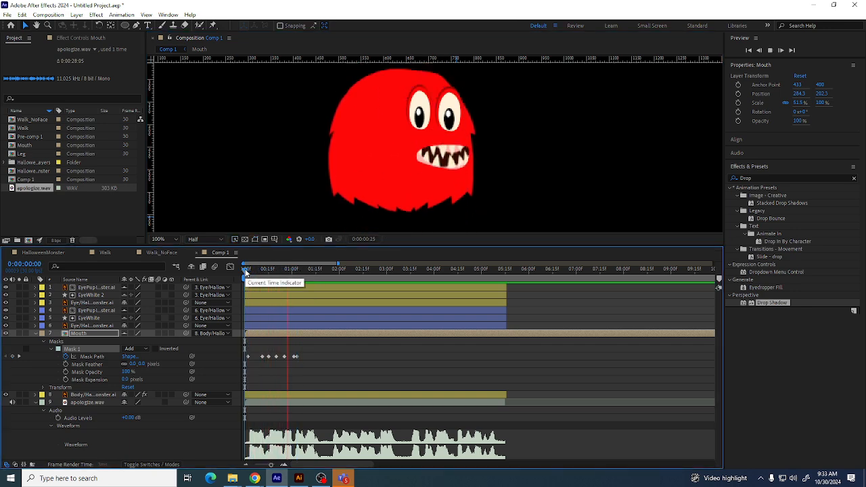
{"action": "key", "text": "space"}
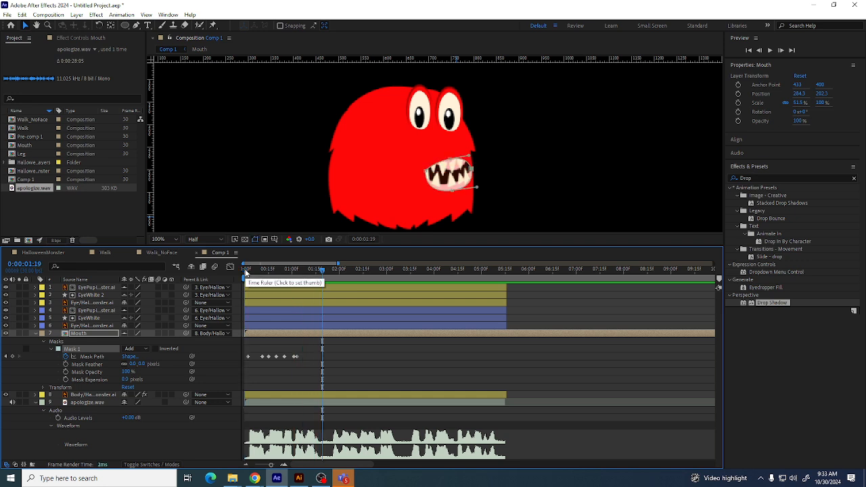